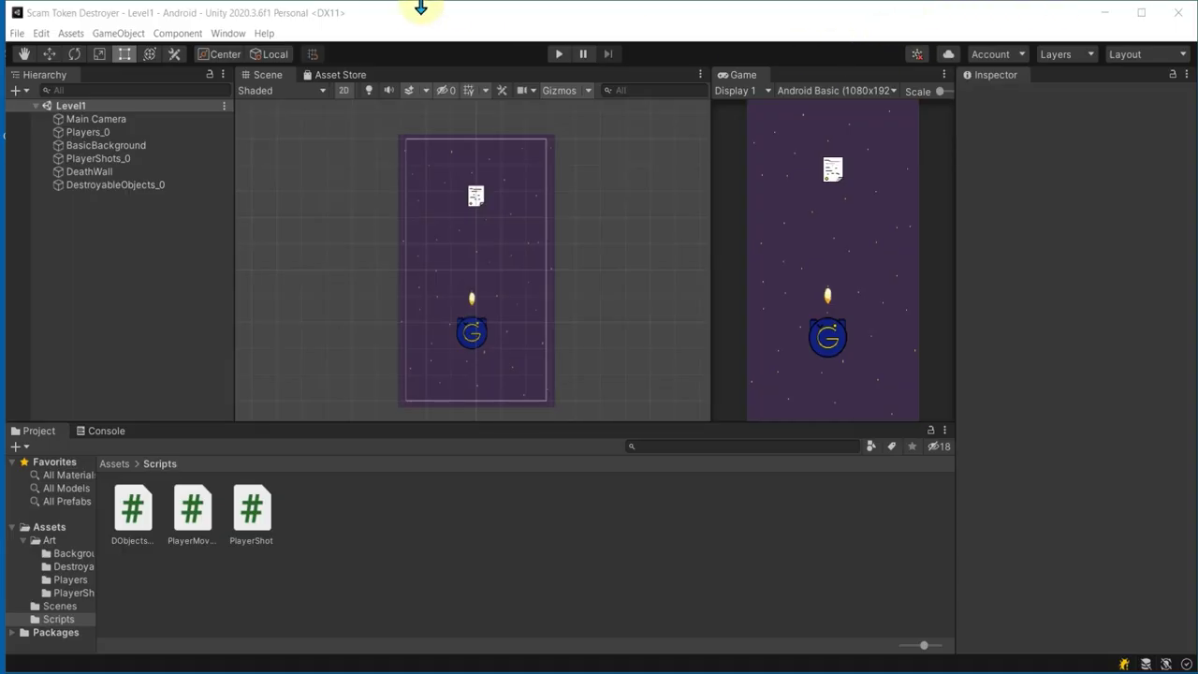
- Test-play the level, then stop it
{"action": "left_click", "coordinate": [469, 381]}
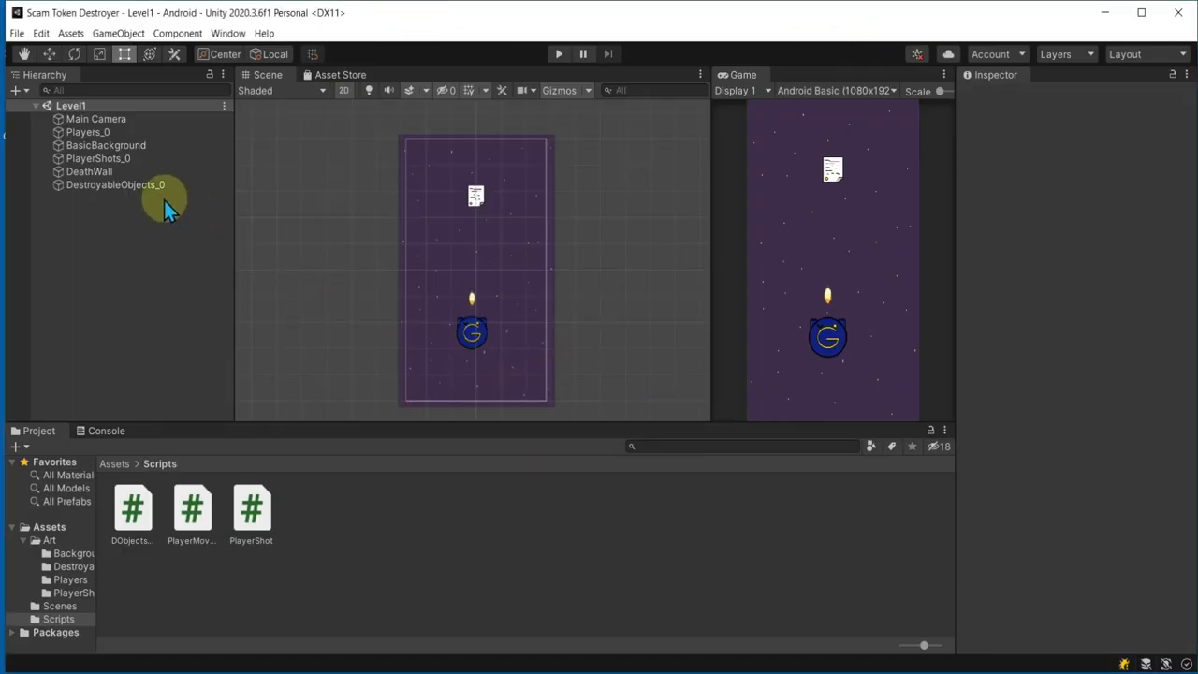
{"action": "left_click", "coordinate": [556, 54]}
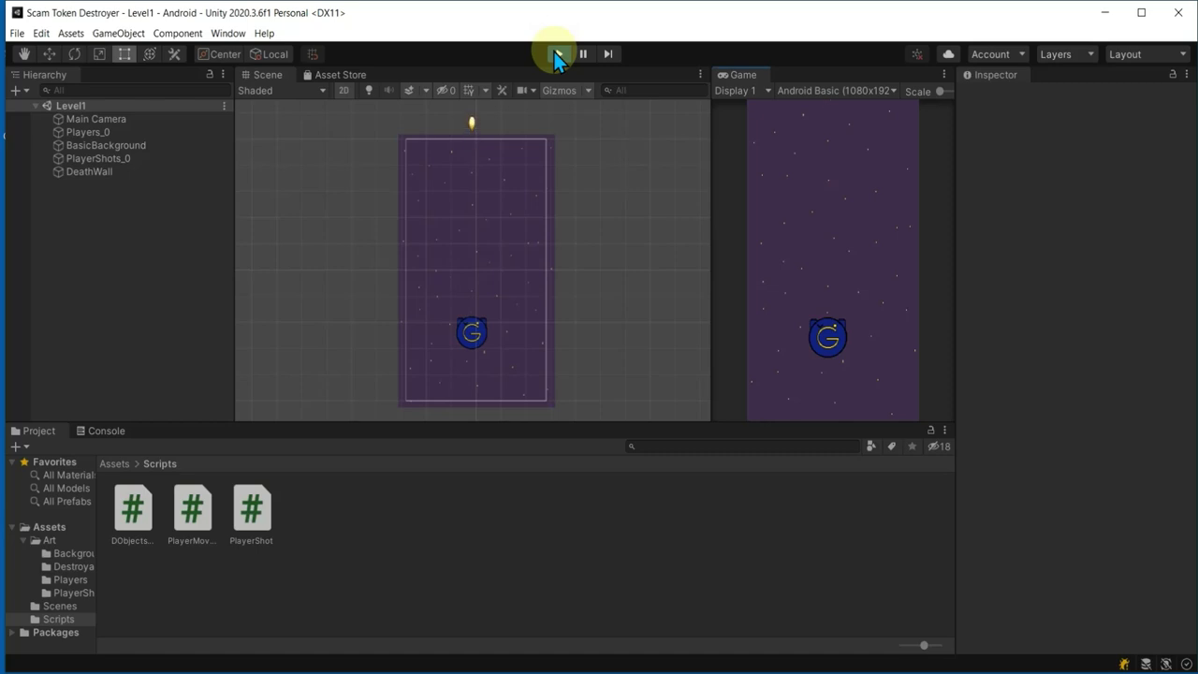
{"action": "left_click", "coordinate": [554, 54]}
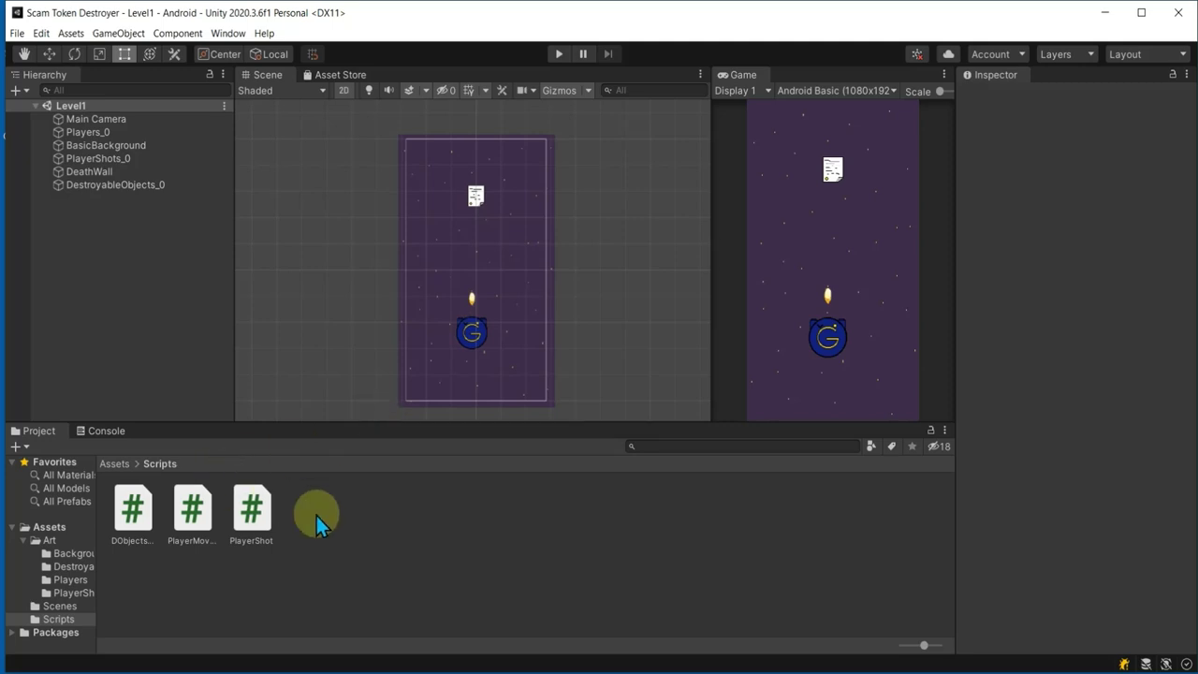
- Inspect DestroyableObjects_0 and browse the Project panel from Art up to the top-level Assets folder
{"action": "left_click", "coordinate": [116, 188]}
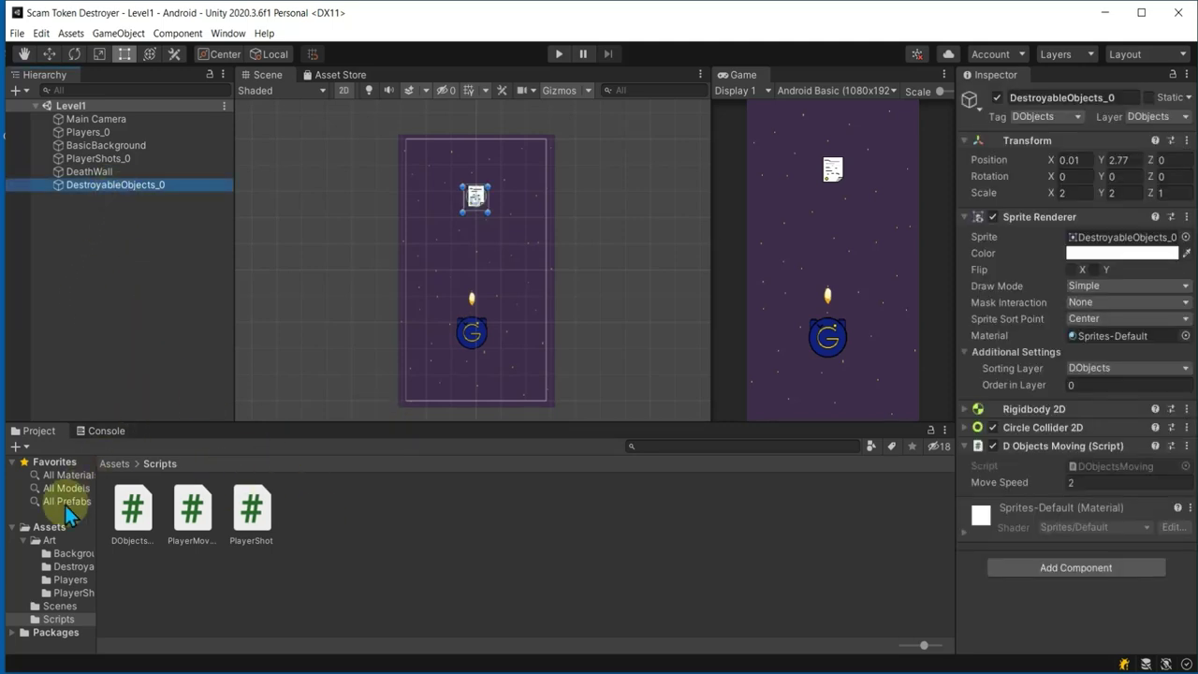
{"action": "left_click", "coordinate": [45, 541]}
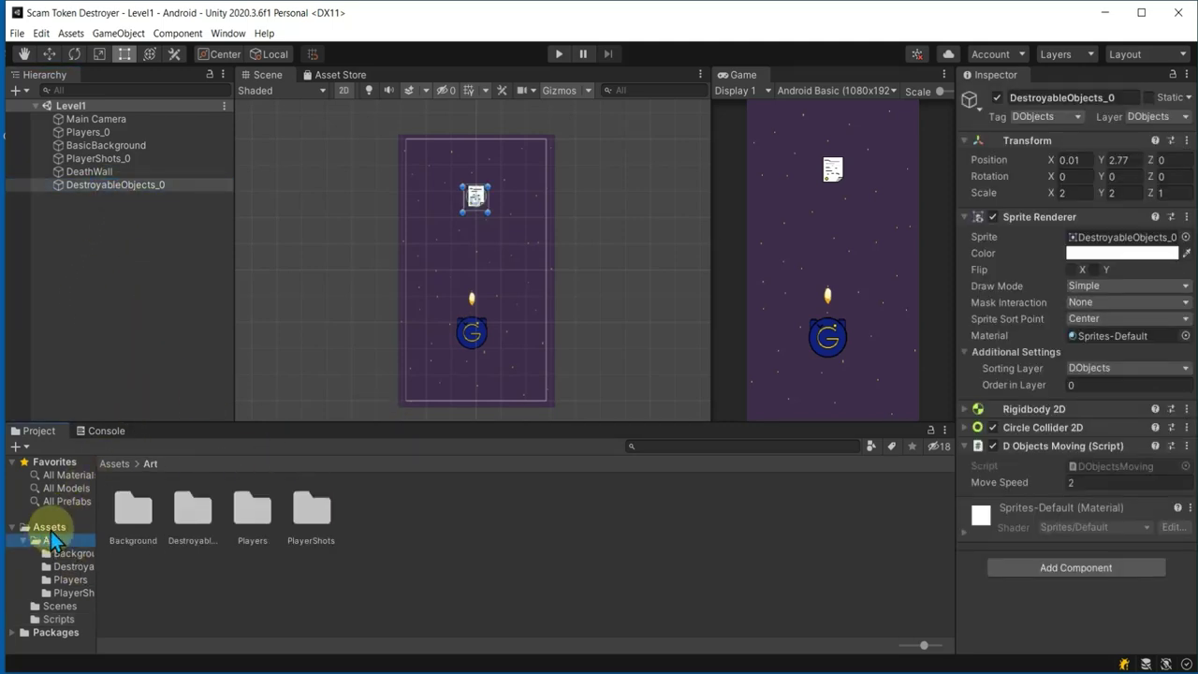
{"action": "left_click", "coordinate": [35, 527]}
- Create a new folder named Prefabs in Assets
{"action": "right_click", "coordinate": [356, 560]}
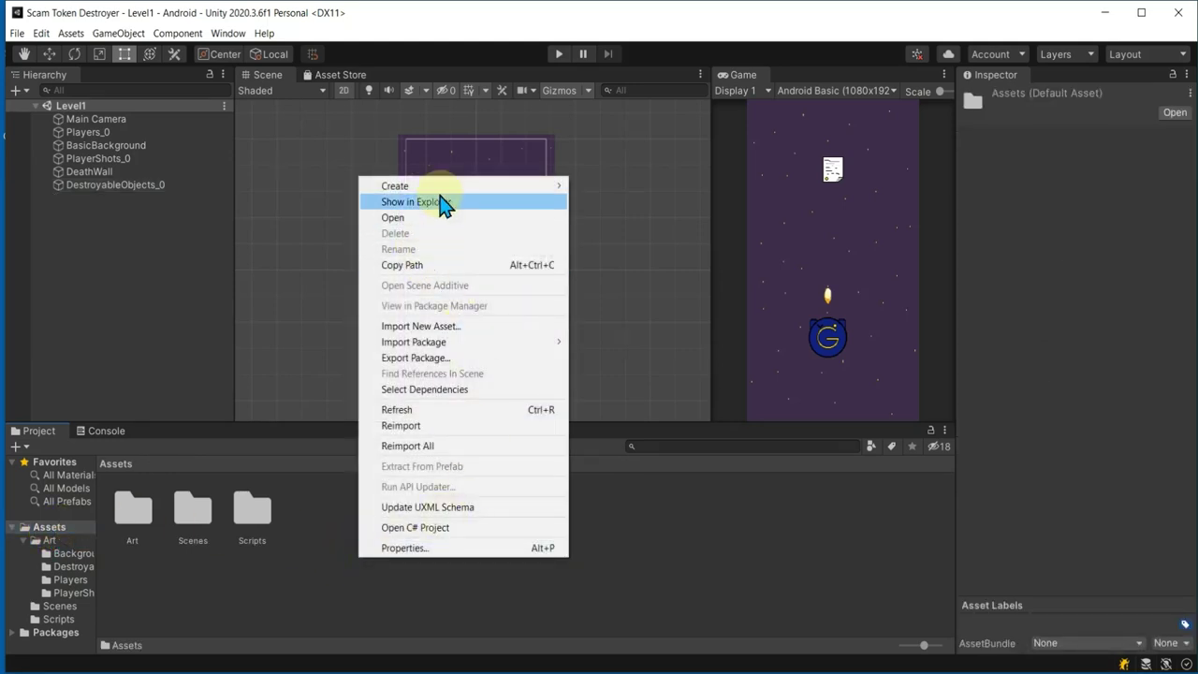
{"action": "mouse_move", "coordinate": [441, 186]}
{"action": "left_click", "coordinate": [613, 134]}
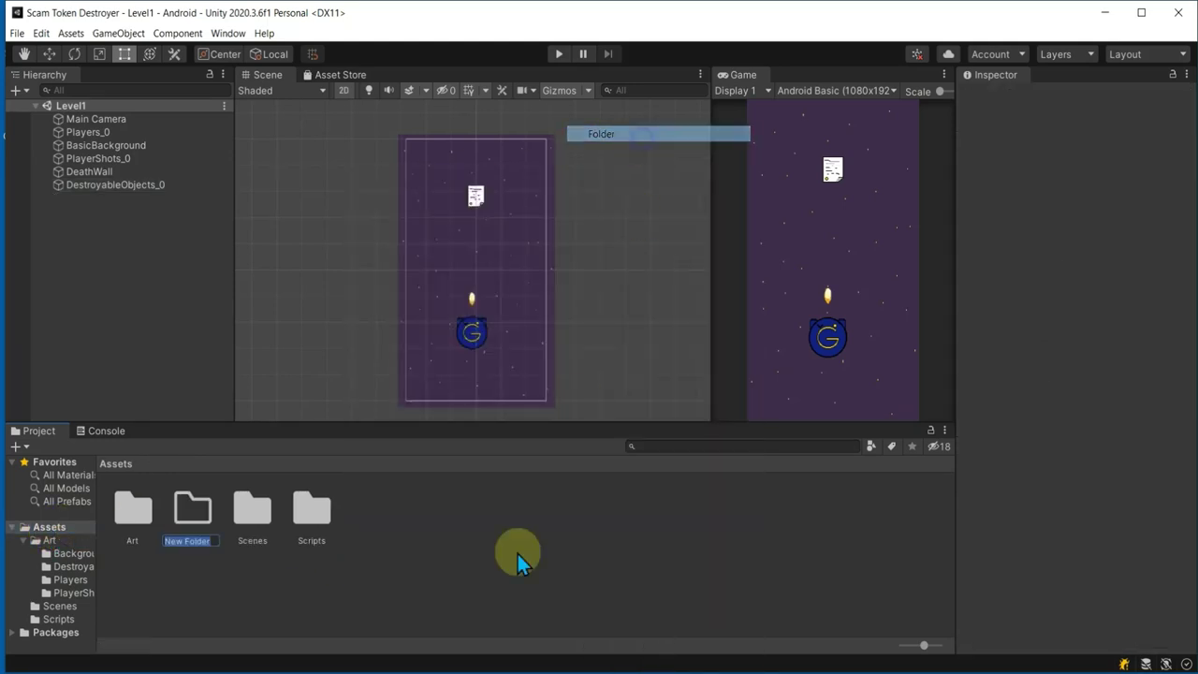
{"action": "type", "text": "Prefab"}
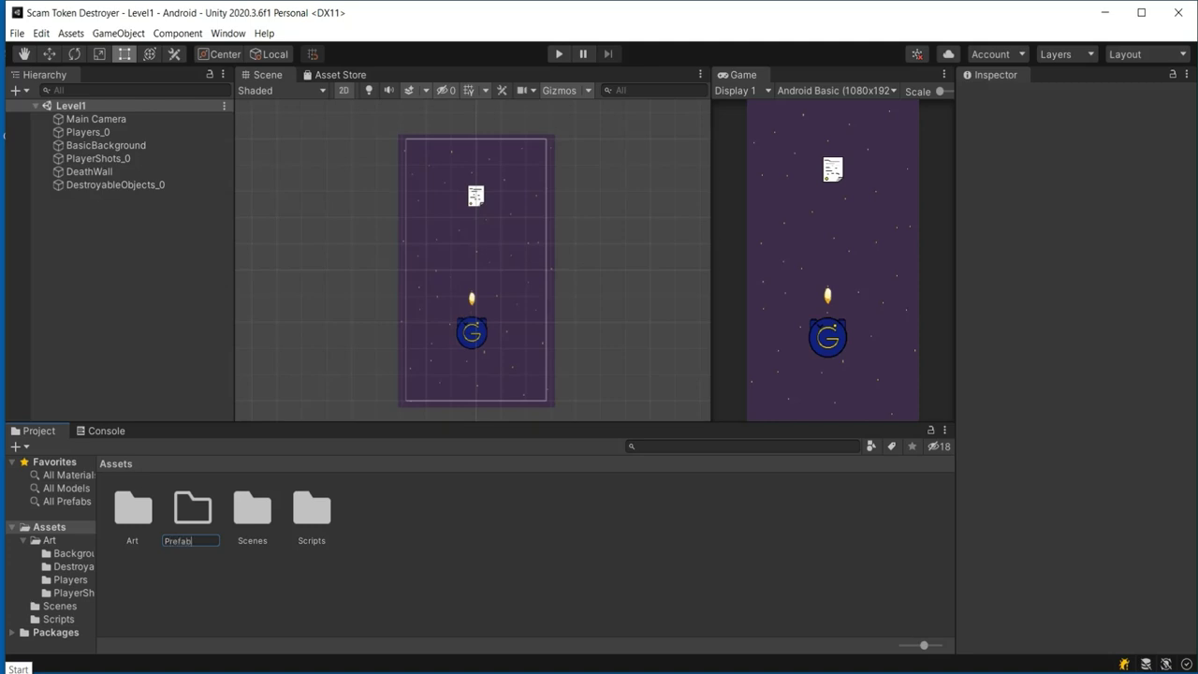
{"action": "type", "text": "s"}
{"action": "key", "text": "Return"}
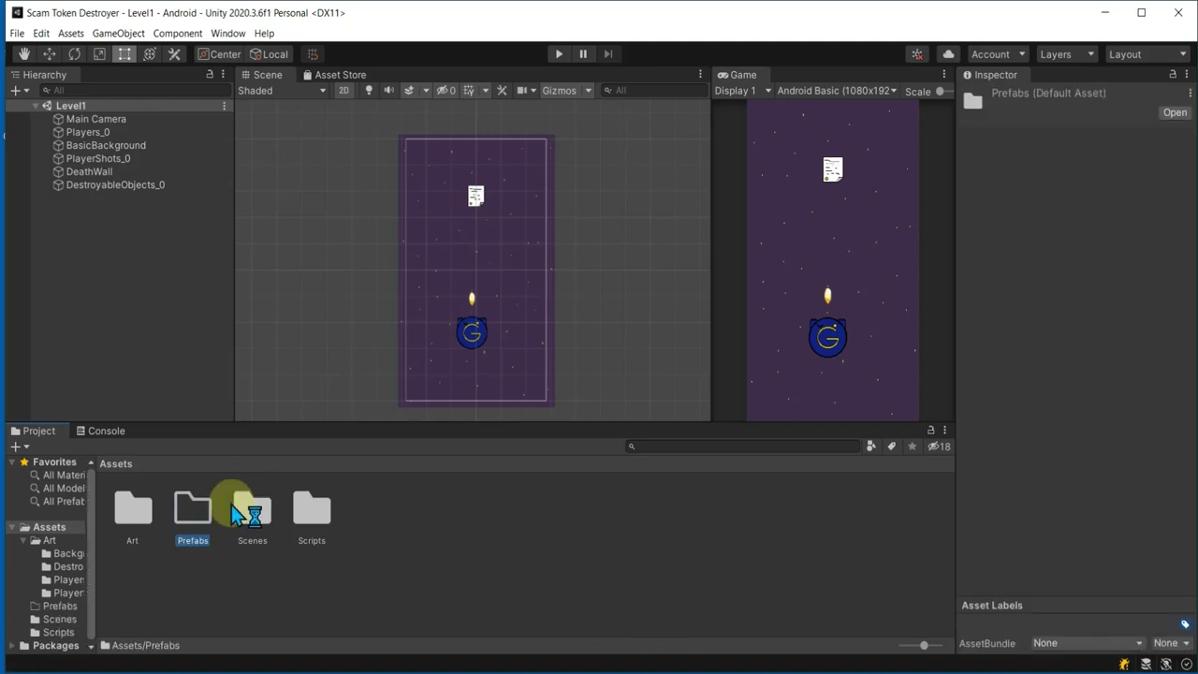
- Inside Prefabs, create a folder named Destroyables
{"action": "double_click", "coordinate": [182, 514]}
{"action": "right_click", "coordinate": [213, 520]}
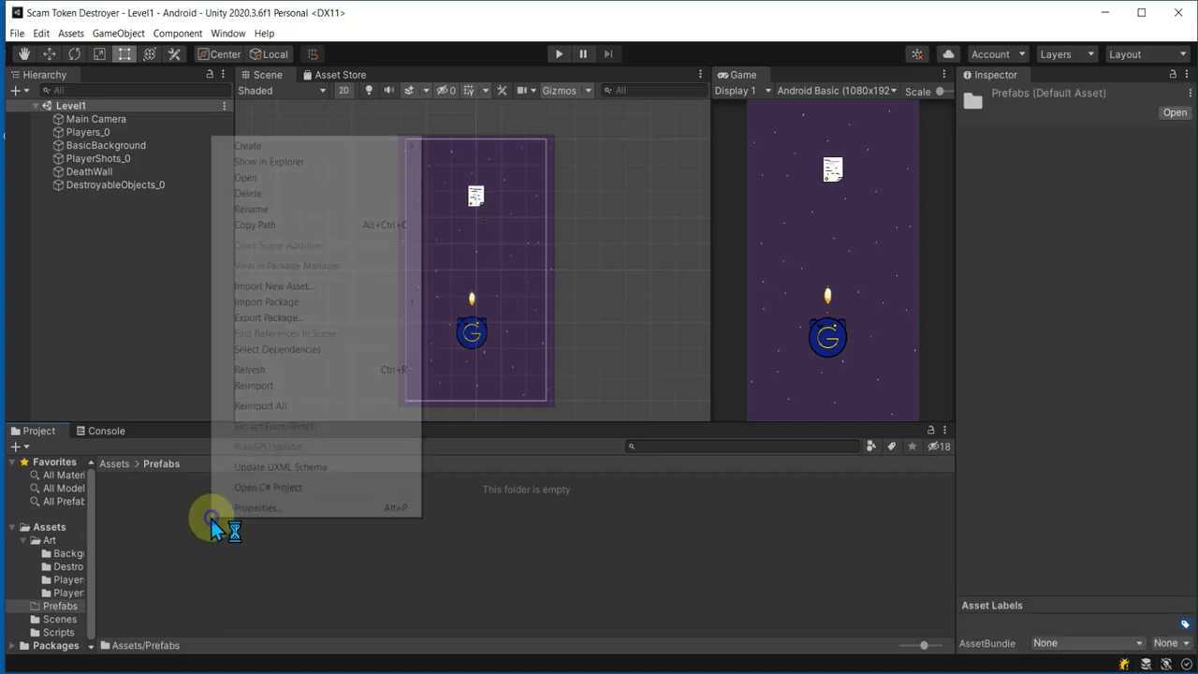
{"action": "mouse_move", "coordinate": [323, 146]}
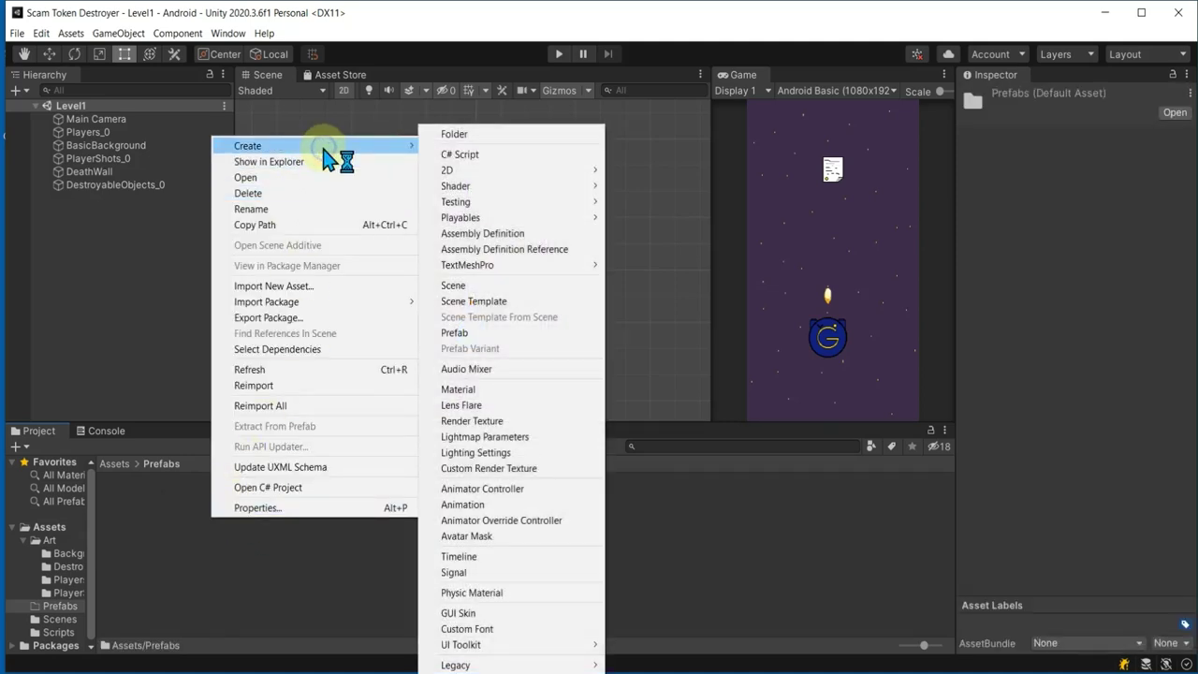
{"action": "left_click", "coordinate": [459, 134]}
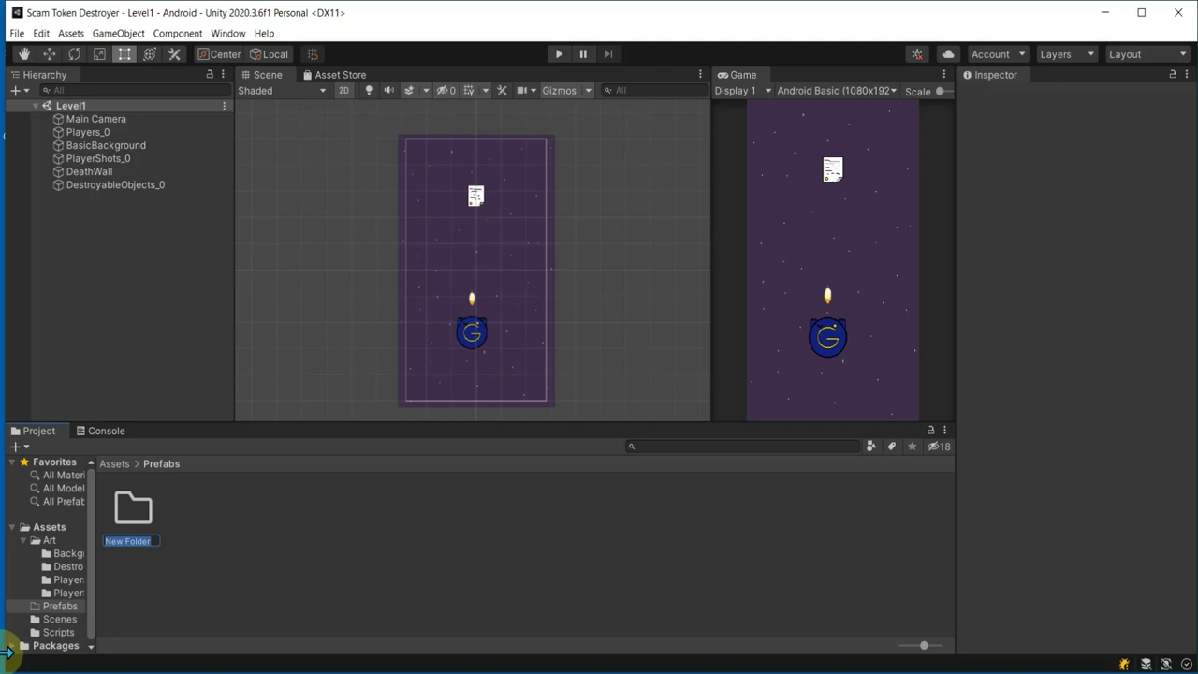
{"action": "type", "text": "Destroyables"}
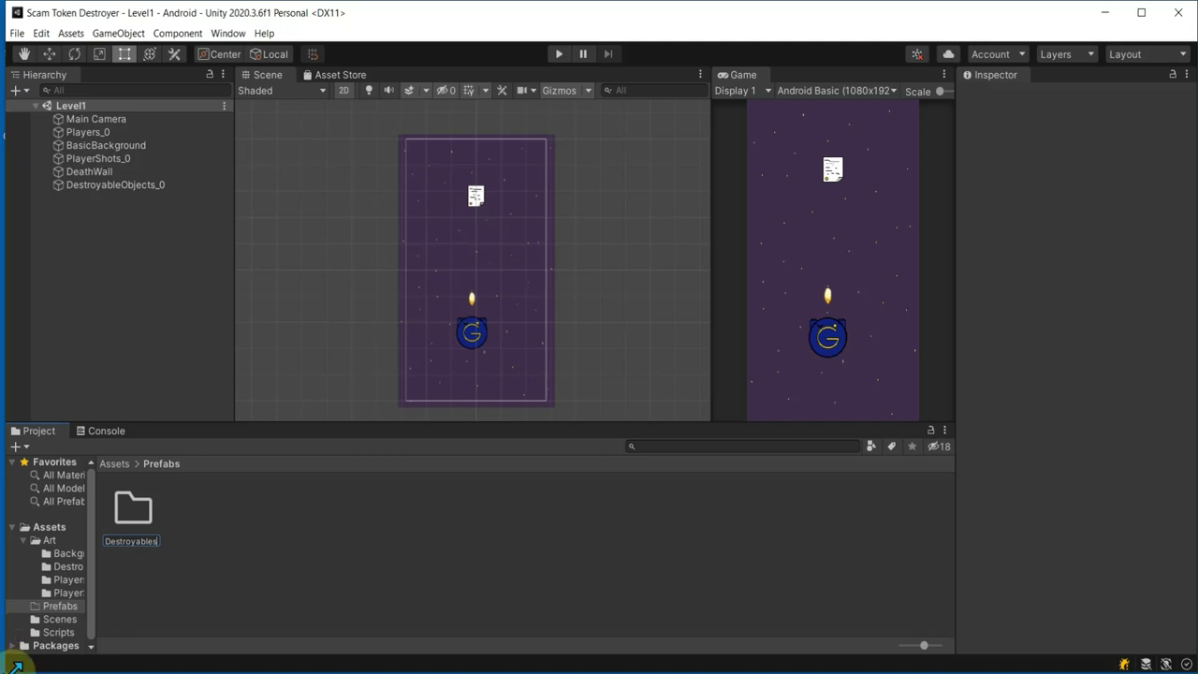
{"action": "left_click", "coordinate": [187, 562]}
- Make DestroyableObjects_0 a prefab in Destroyables and add a Player folder under Prefabs
{"action": "left_click_drag", "start_coordinate": [113, 184], "coordinate": [137, 508]}
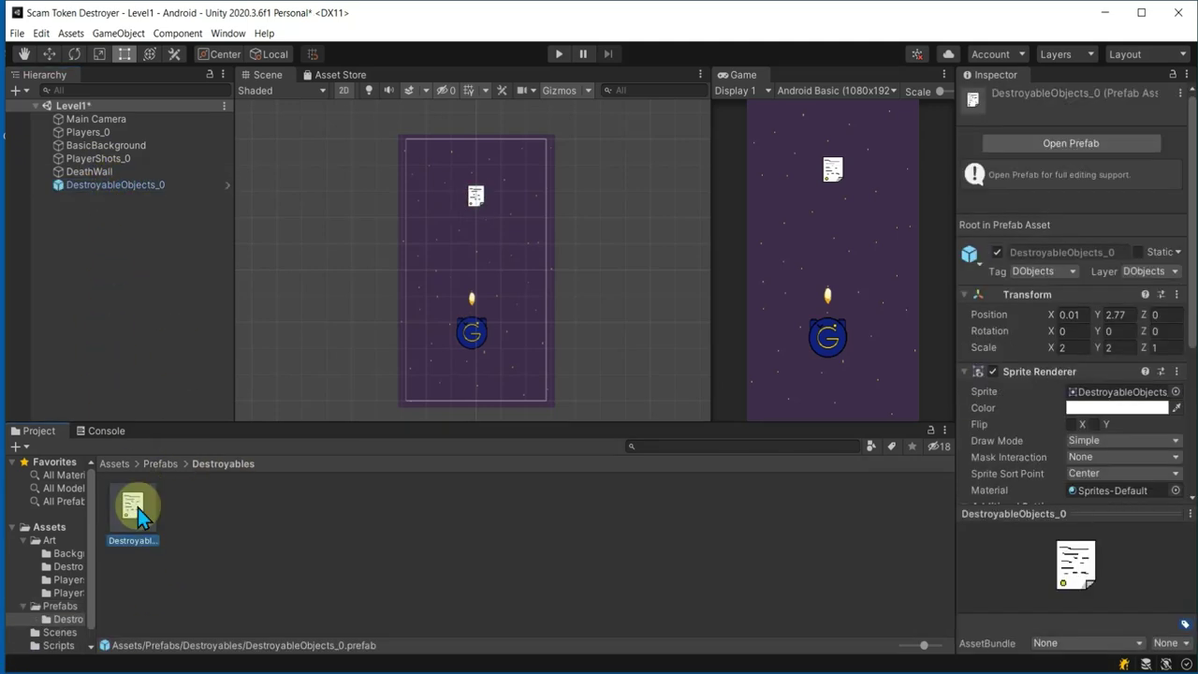
{"action": "left_click", "coordinate": [171, 465]}
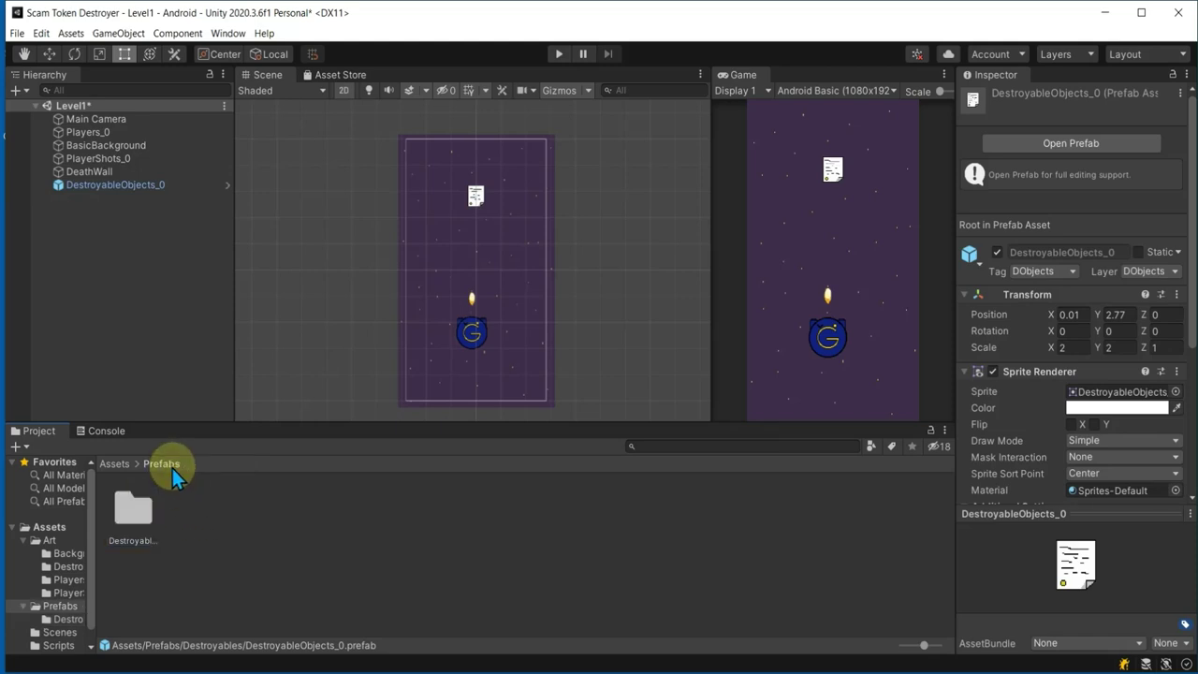
{"action": "right_click", "coordinate": [200, 509]}
{"action": "mouse_move", "coordinate": [281, 128]}
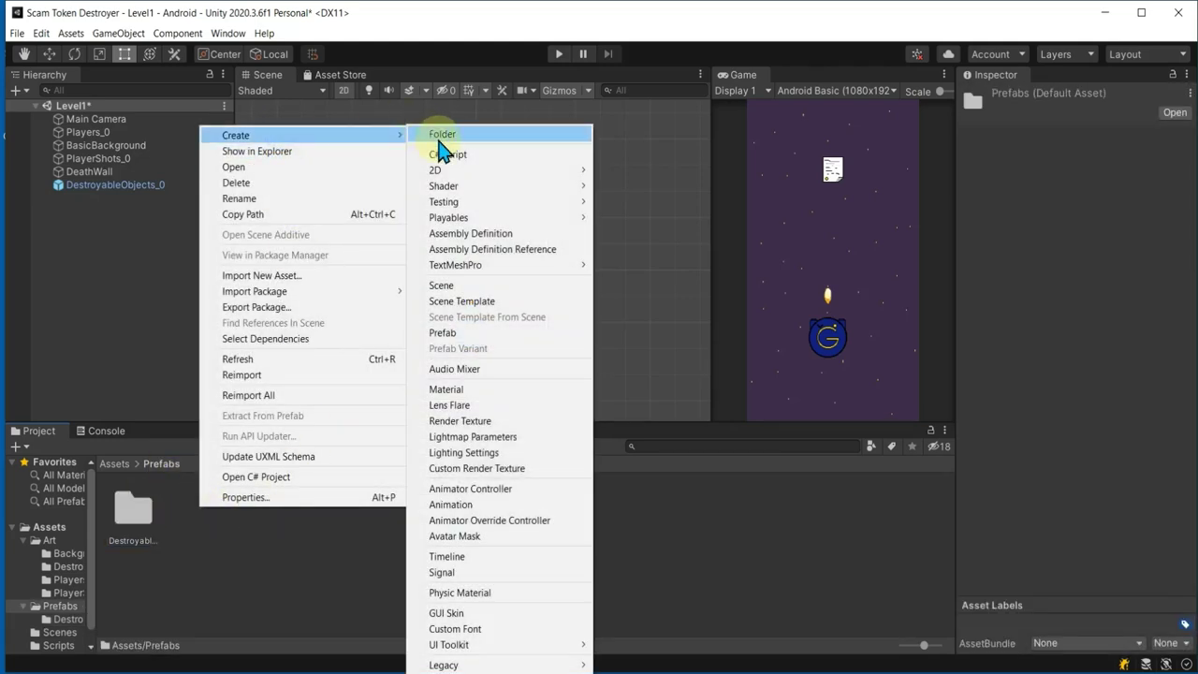
{"action": "left_click", "coordinate": [439, 139]}
{"action": "type", "text": "Player"}
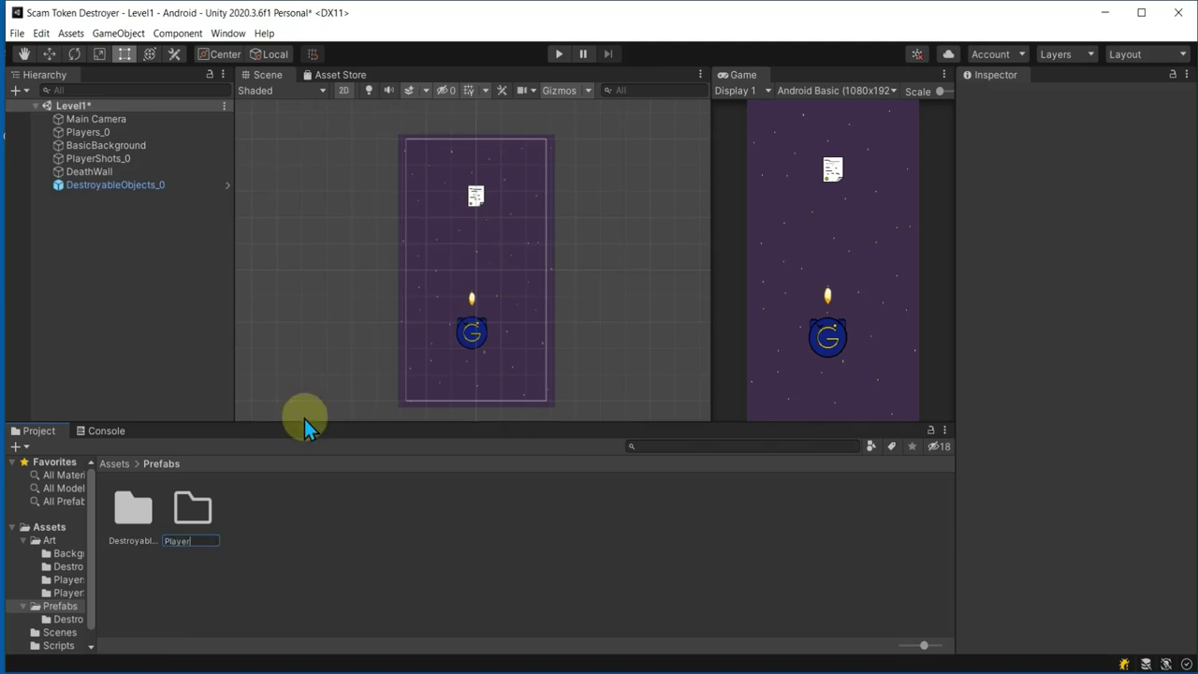
{"action": "left_click", "coordinate": [323, 540]}
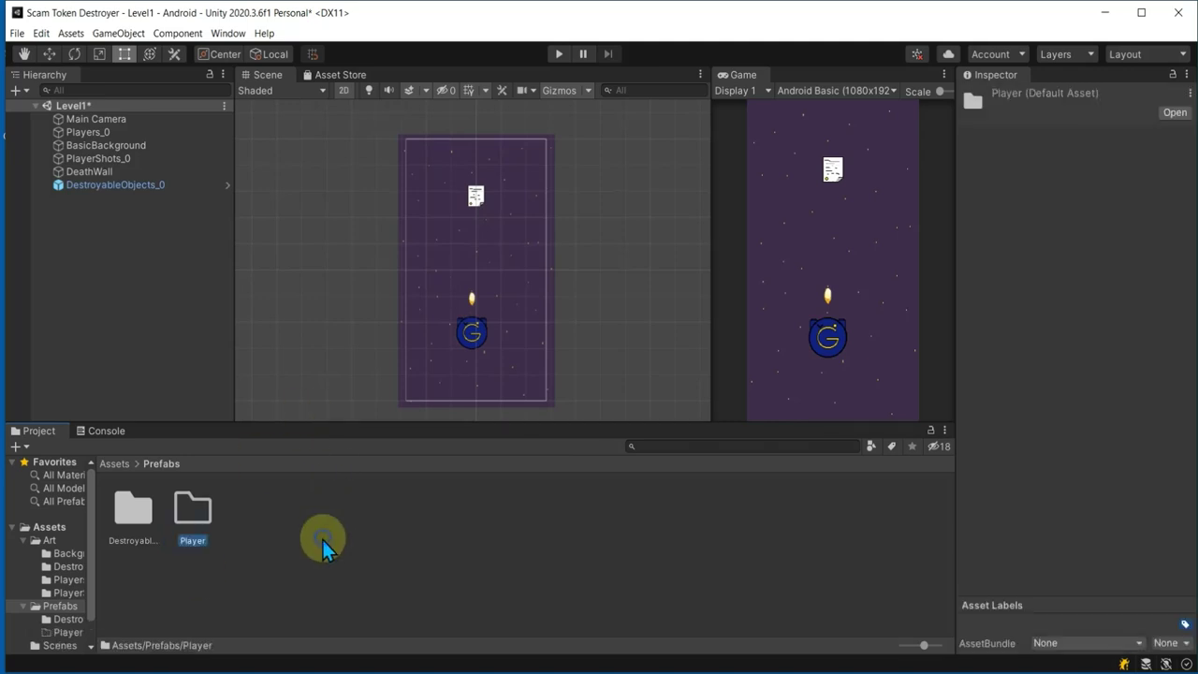
- Make PlayerShots_0 a prefab in Player, save the scene, and delete DestroyableObjects_0 from it
{"action": "left_click", "coordinate": [112, 159]}
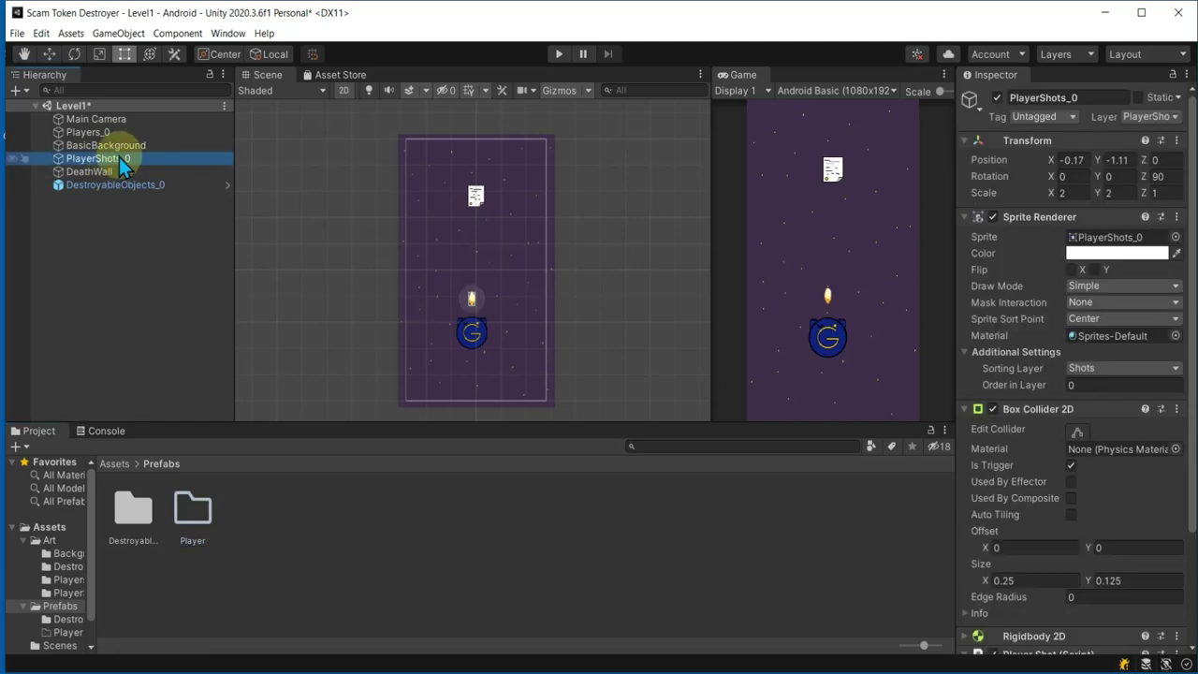
{"action": "left_click_drag", "start_coordinate": [244, 420], "coordinate": [197, 521]}
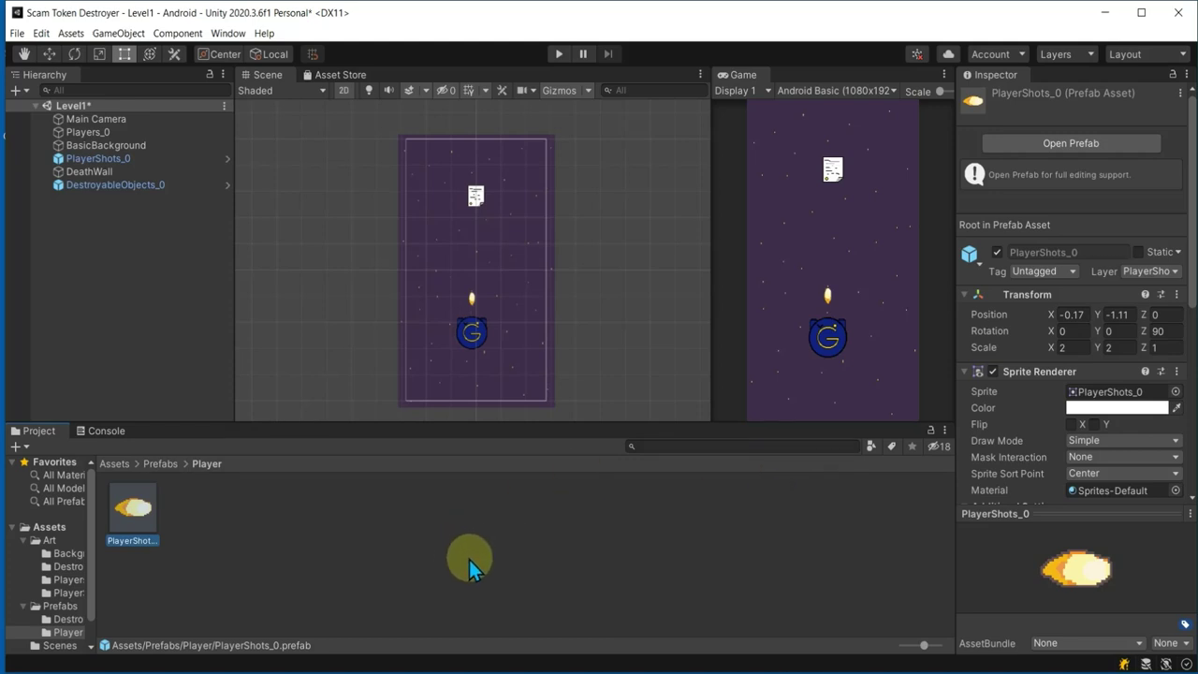
{"action": "left_click", "coordinate": [389, 554]}
{"action": "left_click", "coordinate": [167, 464]}
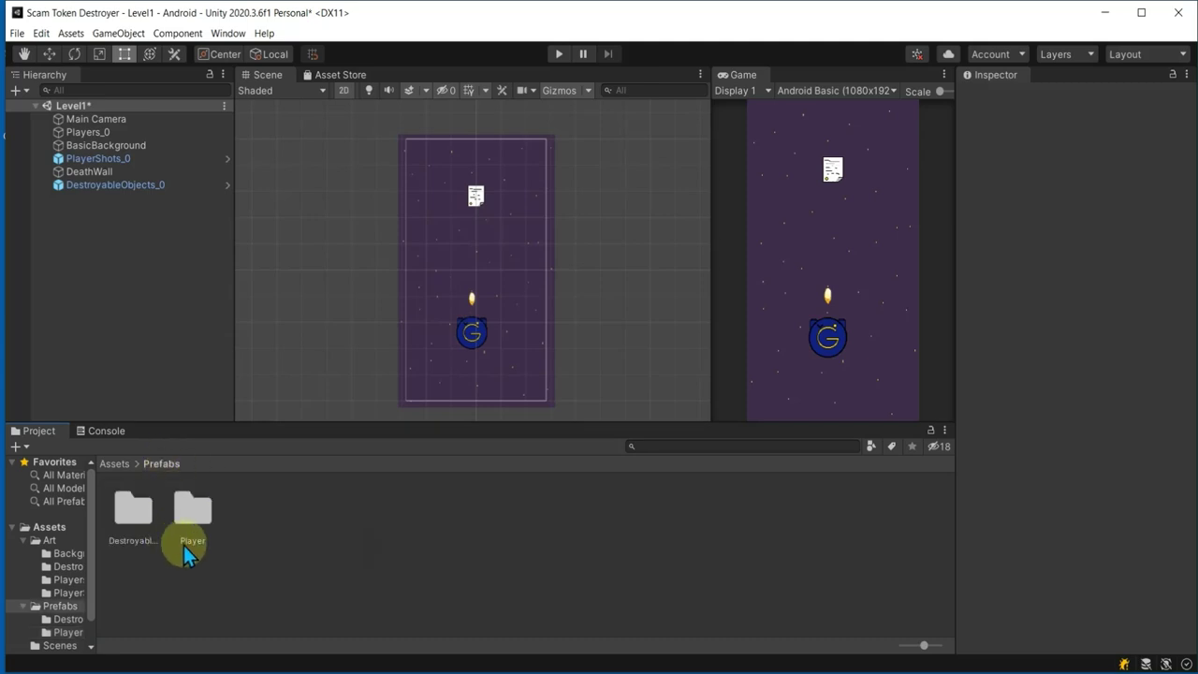
{"action": "key", "text": "ctrl+s"}
{"action": "left_click", "coordinate": [127, 187]}
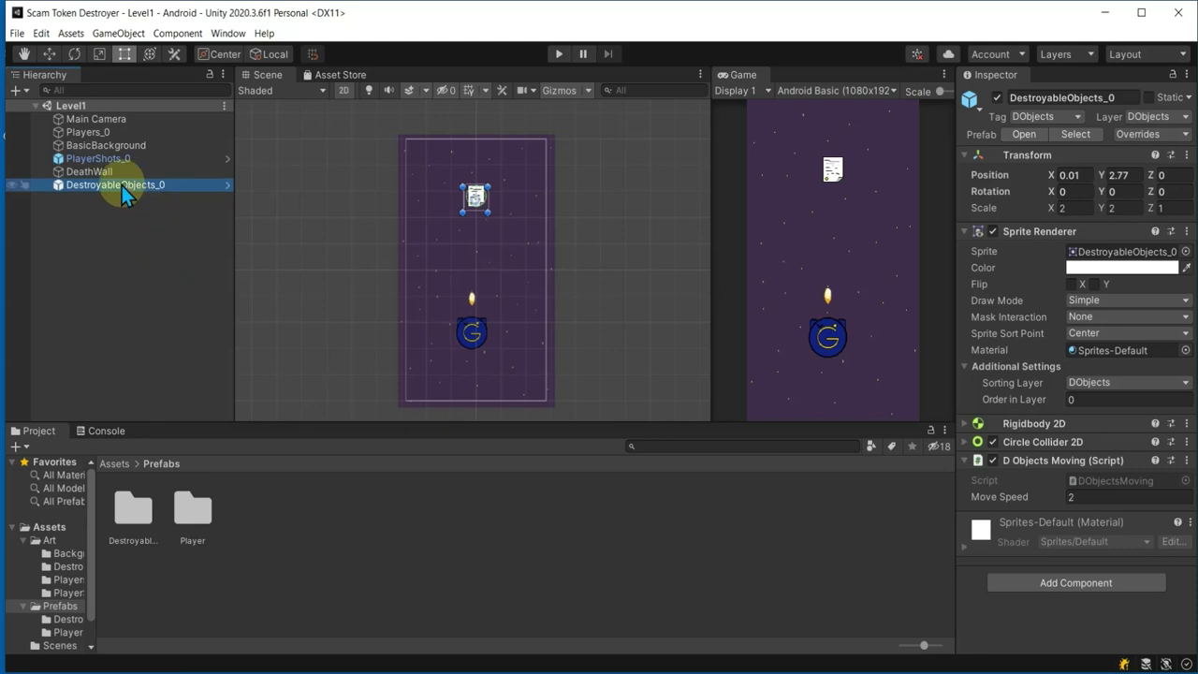
{"action": "key", "text": "Delete"}
- Remove PlayerShots_0 from the scene and place three DestroyableObjects_0 prefab copies above the play area
{"action": "left_click", "coordinate": [66, 163]}
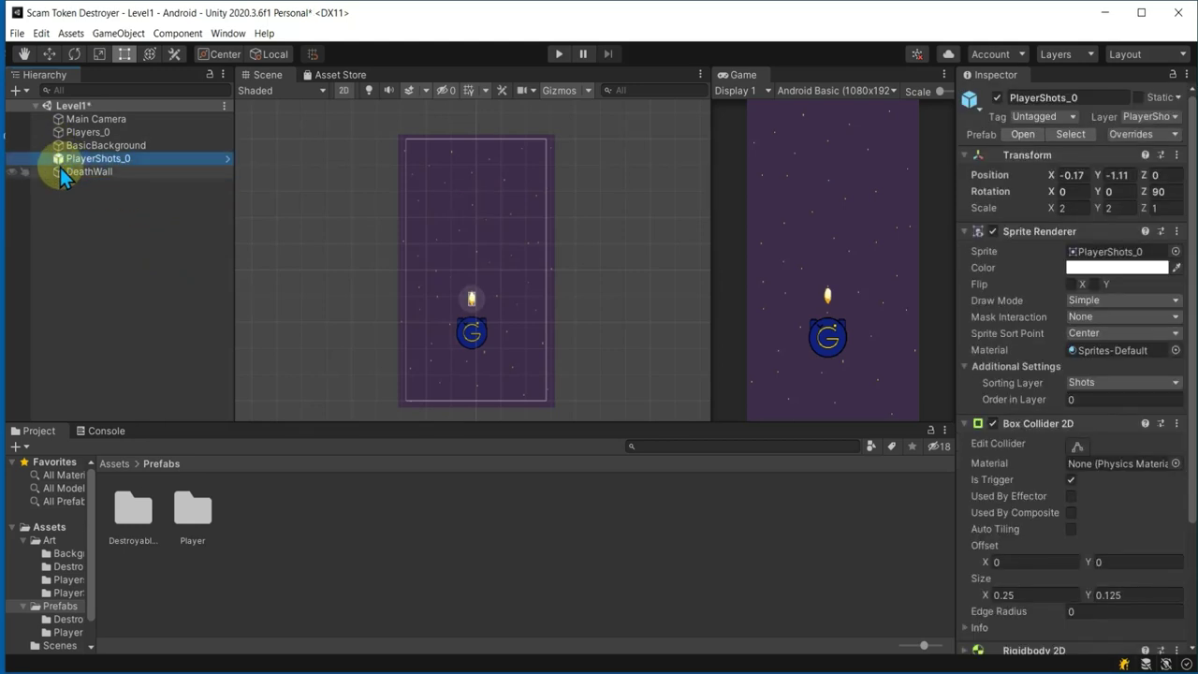
{"action": "key", "text": "Delete"}
{"action": "left_click", "coordinate": [131, 501]}
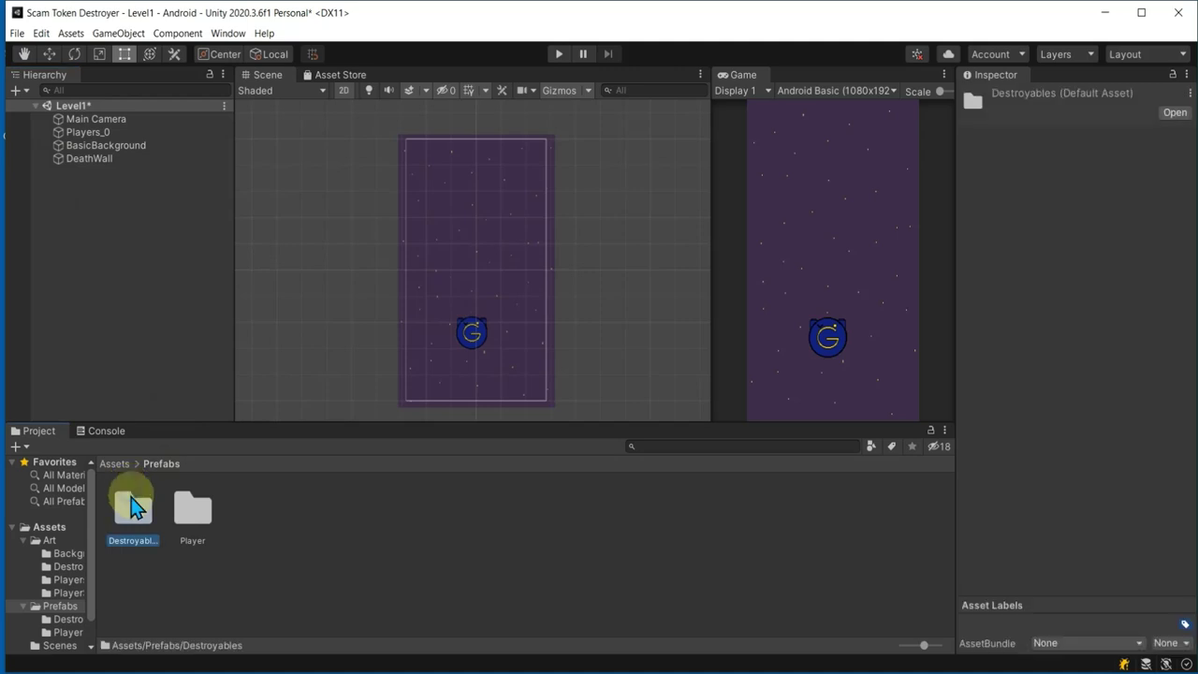
{"action": "double_click", "coordinate": [133, 505]}
{"action": "left_click", "coordinate": [143, 512]}
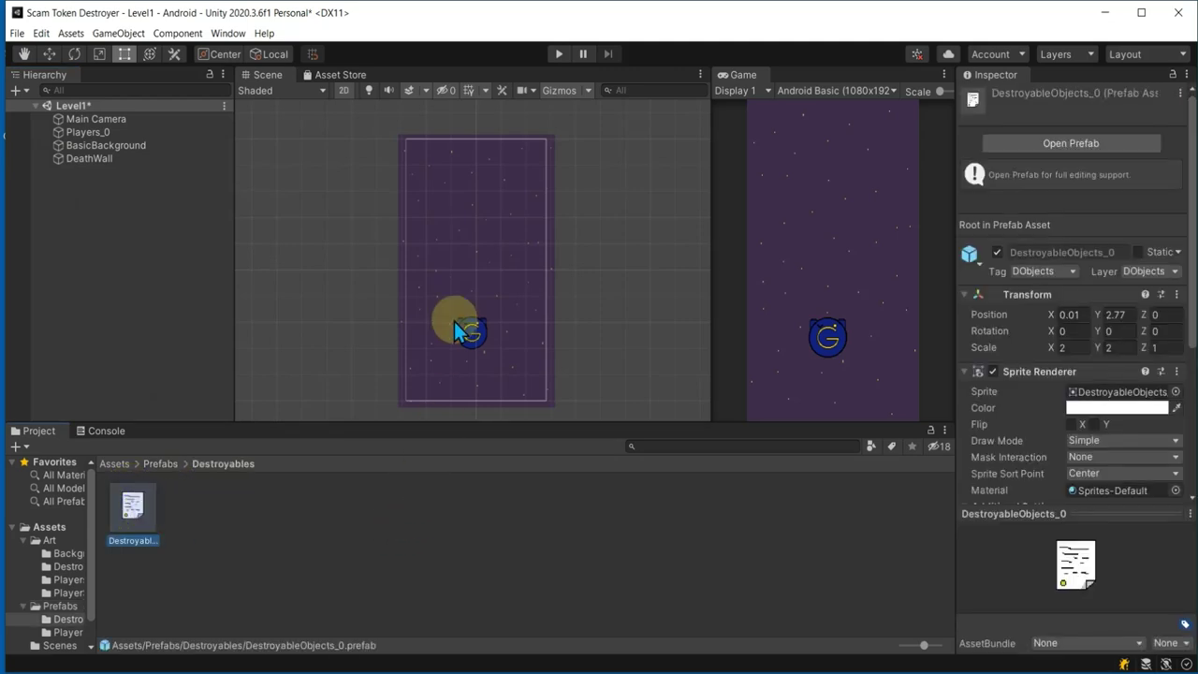
{"action": "middle_click_drag", "start_coordinate": [504, 287], "coordinate": [361, 416]}
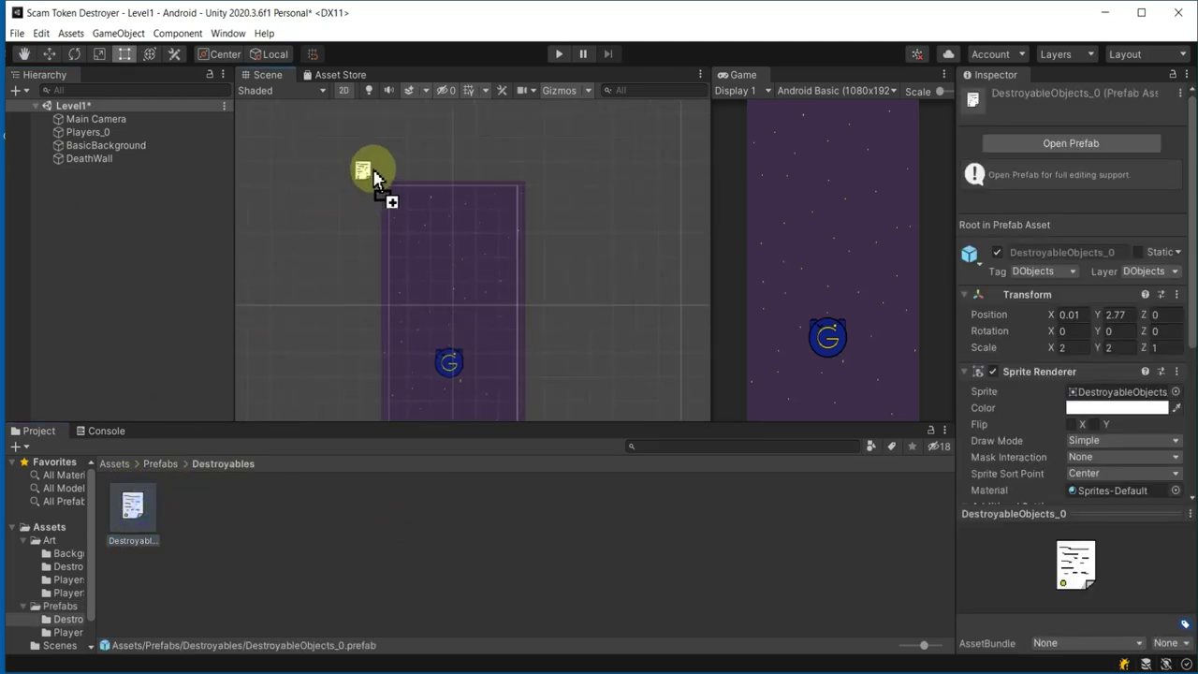
{"action": "mouse_move", "coordinate": [145, 525]}
{"action": "left_mouse_down"}
{"action": "mouse_move", "coordinate": [395, 153]}
{"action": "mouse_move", "coordinate": [433, 185]}
{"action": "mouse_move", "coordinate": [456, 152]}
{"action": "mouse_move", "coordinate": [534, 180]}
{"action": "mouse_move", "coordinate": [509, 160]}
{"action": "left_mouse_up"}
- Save the scene and run the level
{"action": "left_click", "coordinate": [645, 266]}
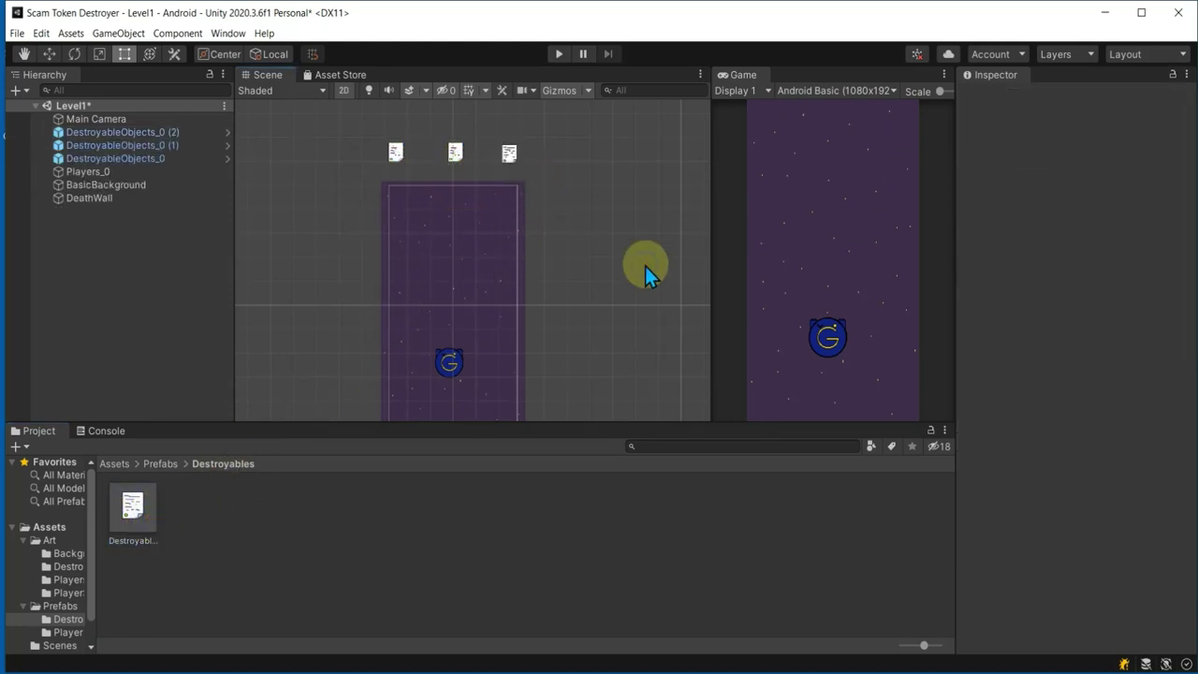
{"action": "key", "text": "ctrl+s"}
{"action": "left_click", "coordinate": [560, 55]}
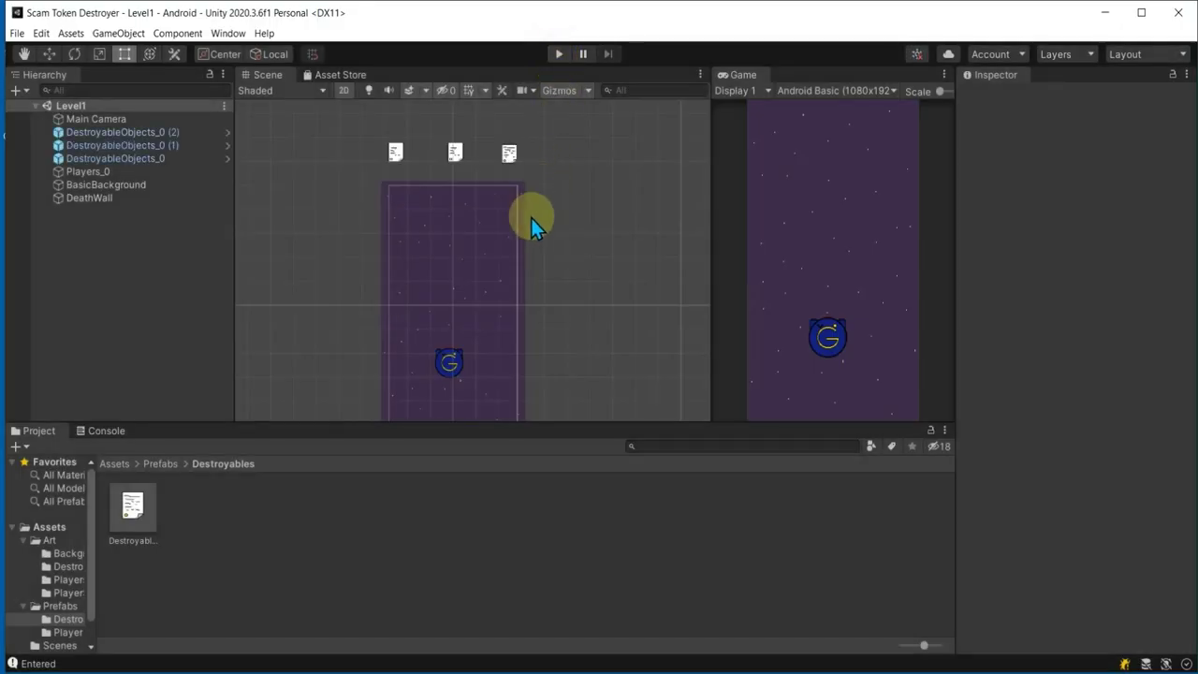
- Put DeathWall's Edge Collider 2D into edit mode and pull its top points upward
{"action": "scroll", "coordinate": [495, 228], "scroll_direction": "down", "scroll_amount": 2}
{"action": "scroll", "coordinate": [494, 229], "scroll_direction": "down", "scroll_amount": 2}
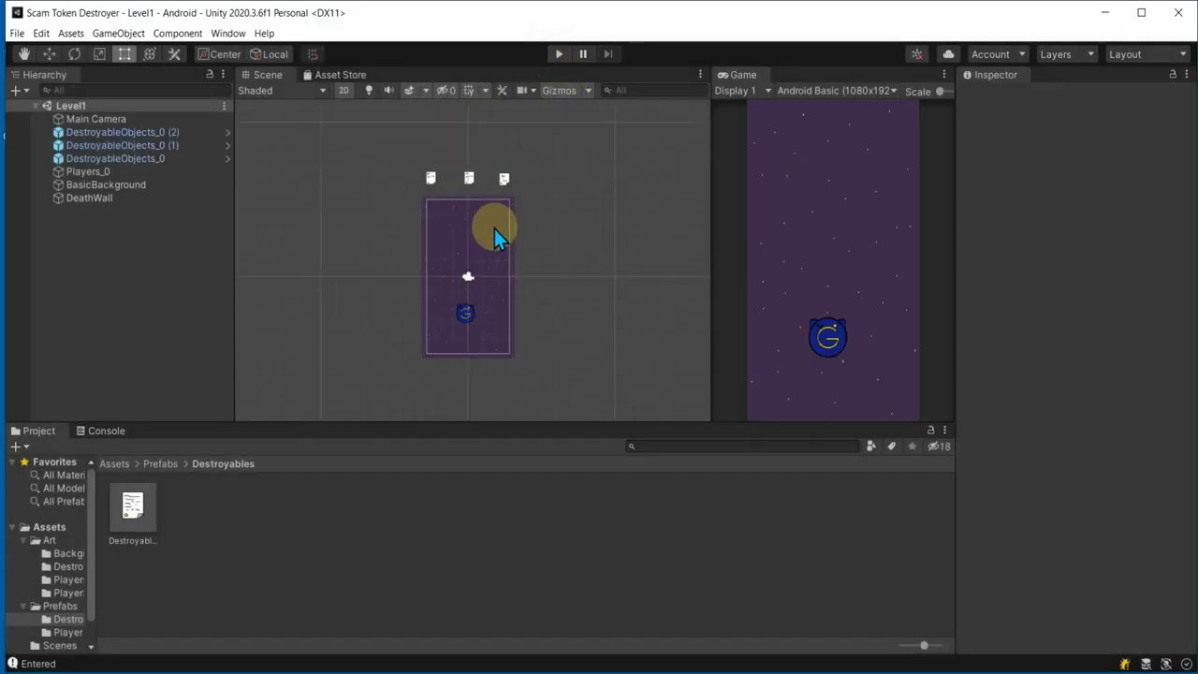
{"action": "left_click", "coordinate": [103, 201]}
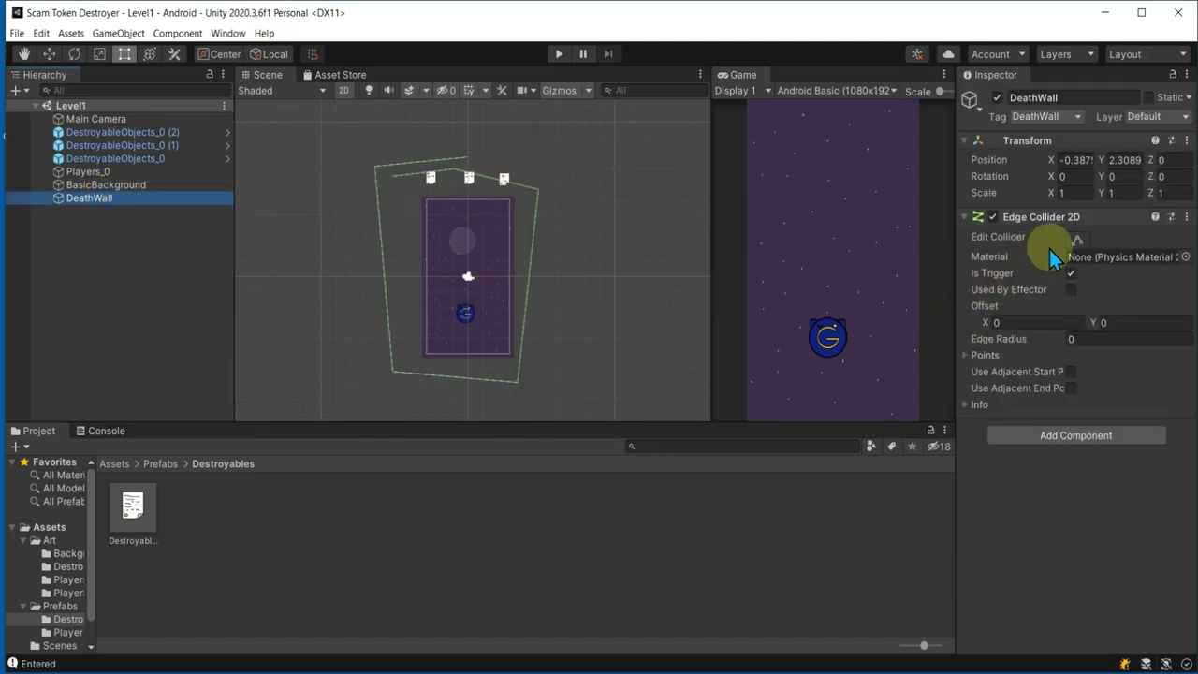
{"action": "left_click", "coordinate": [1078, 239]}
{"action": "middle_click_drag", "start_coordinate": [500, 149], "coordinate": [476, 214]}
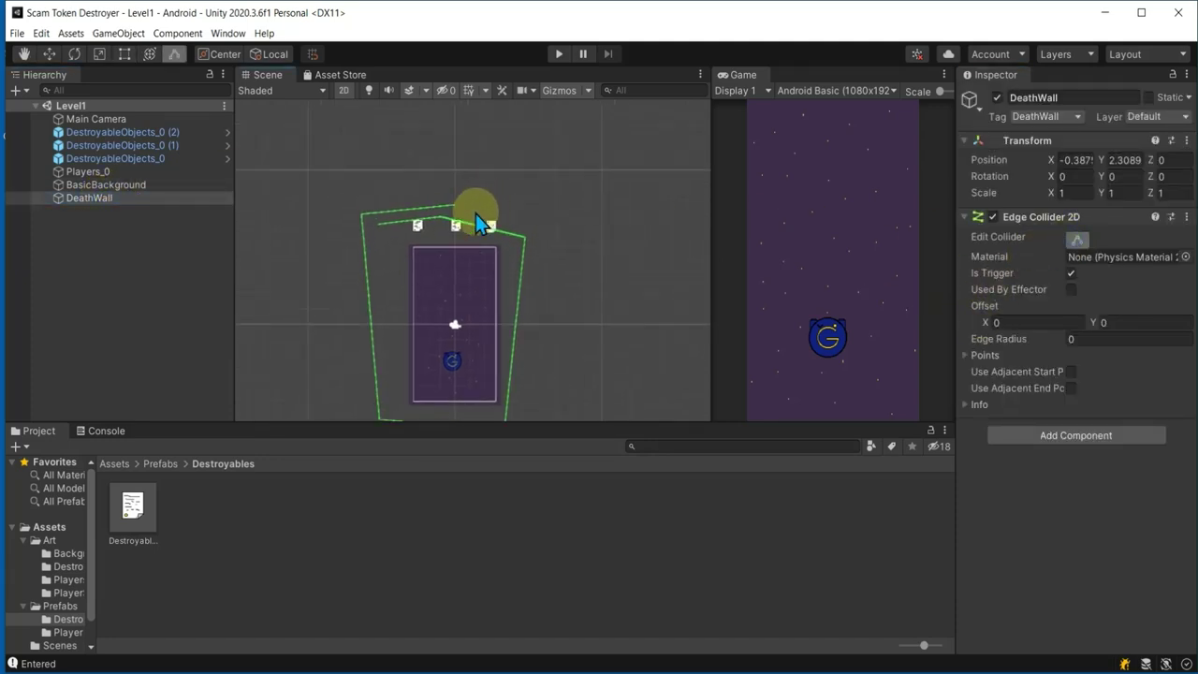
{"action": "left_click_drag", "start_coordinate": [424, 208], "coordinate": [358, 108]}
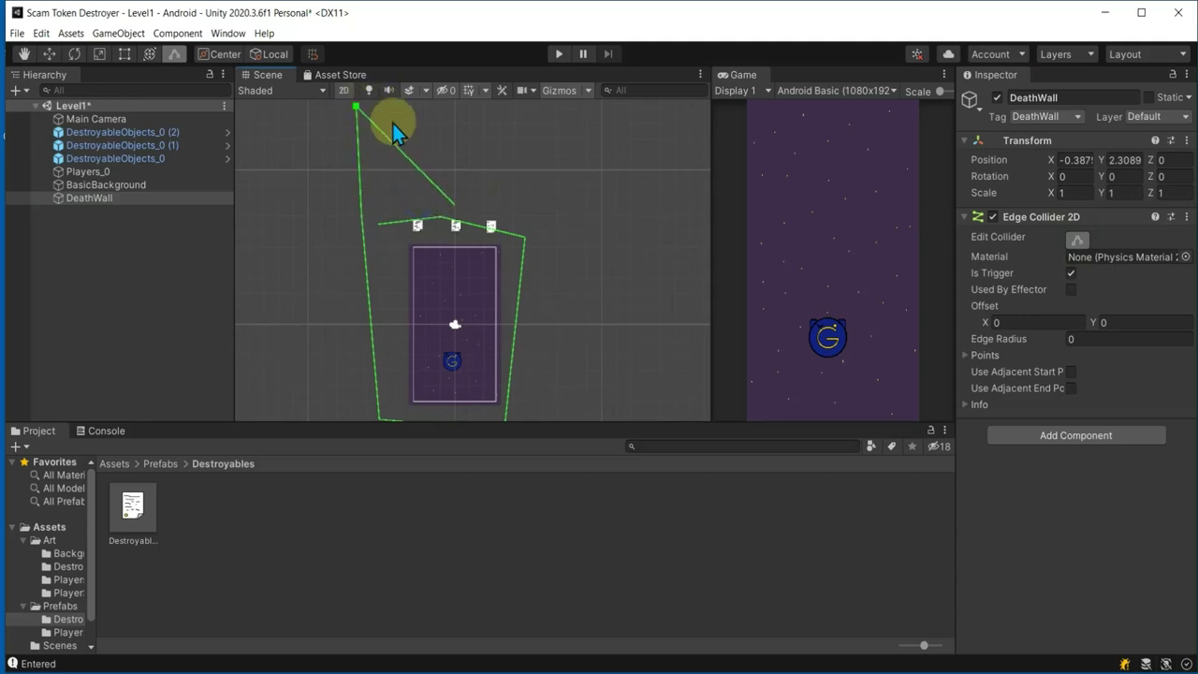
{"action": "left_click_drag", "start_coordinate": [462, 208], "coordinate": [563, 101]}
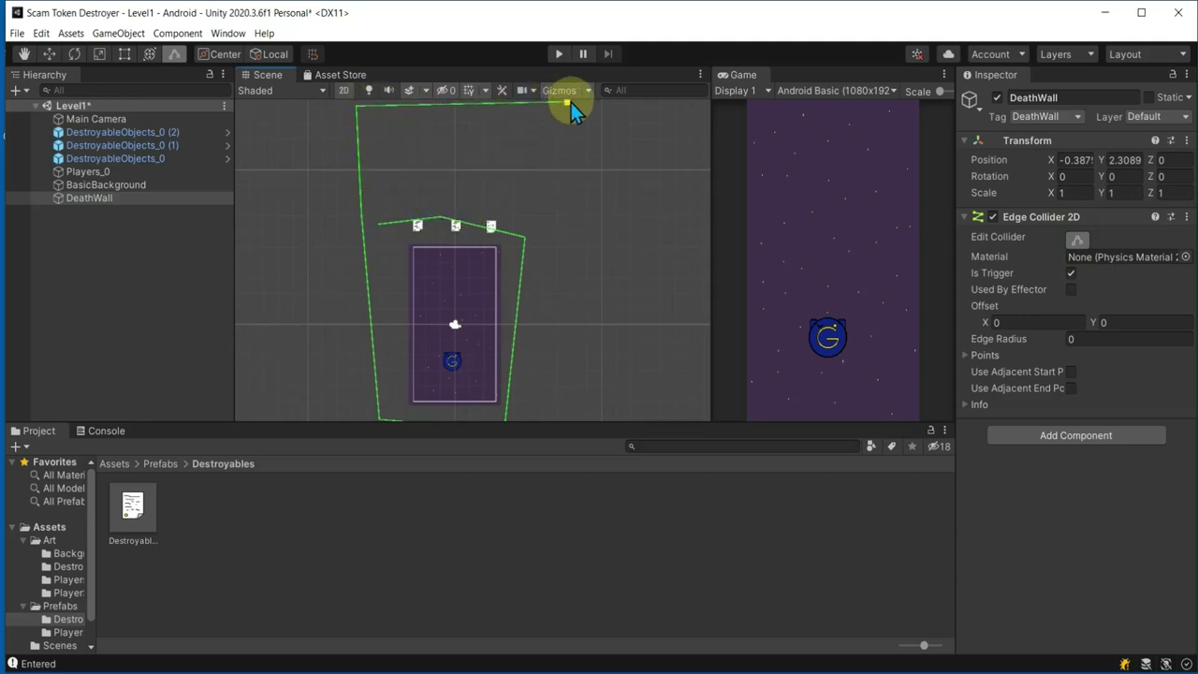
- Extend the collider outline to the top-right corner and bottom-left so it encloses the play area
{"action": "scroll", "coordinate": [541, 194], "scroll_direction": "down", "scroll_amount": 1}
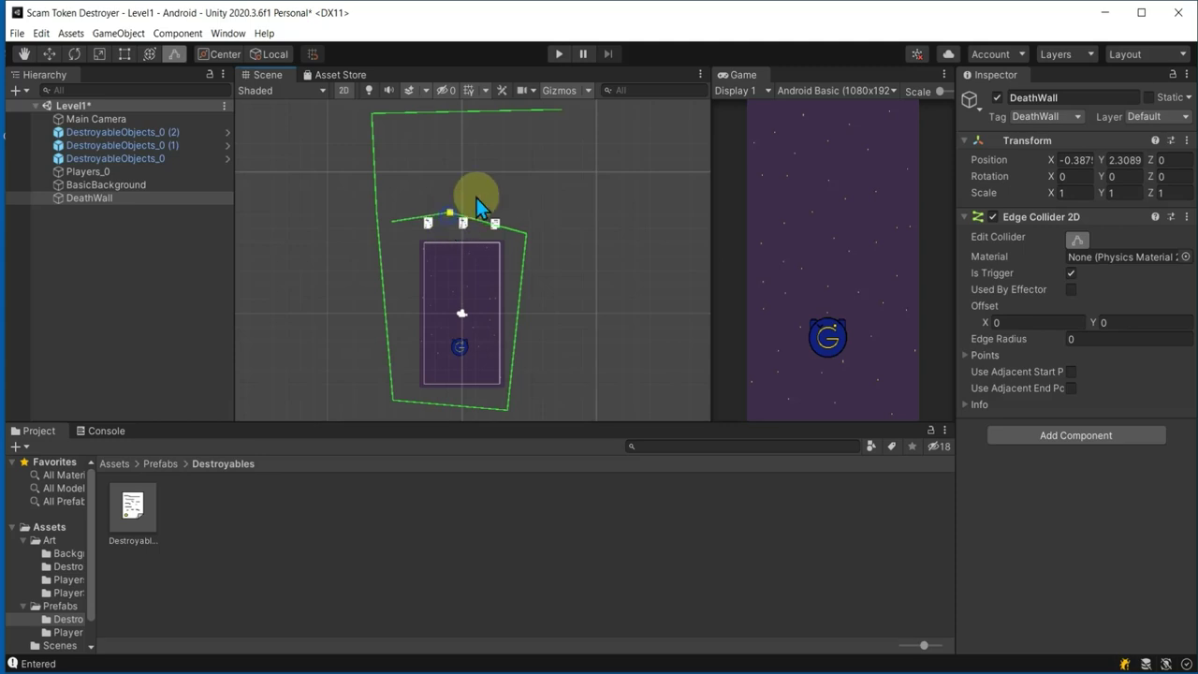
{"action": "left_click_drag", "start_coordinate": [476, 198], "coordinate": [571, 121]}
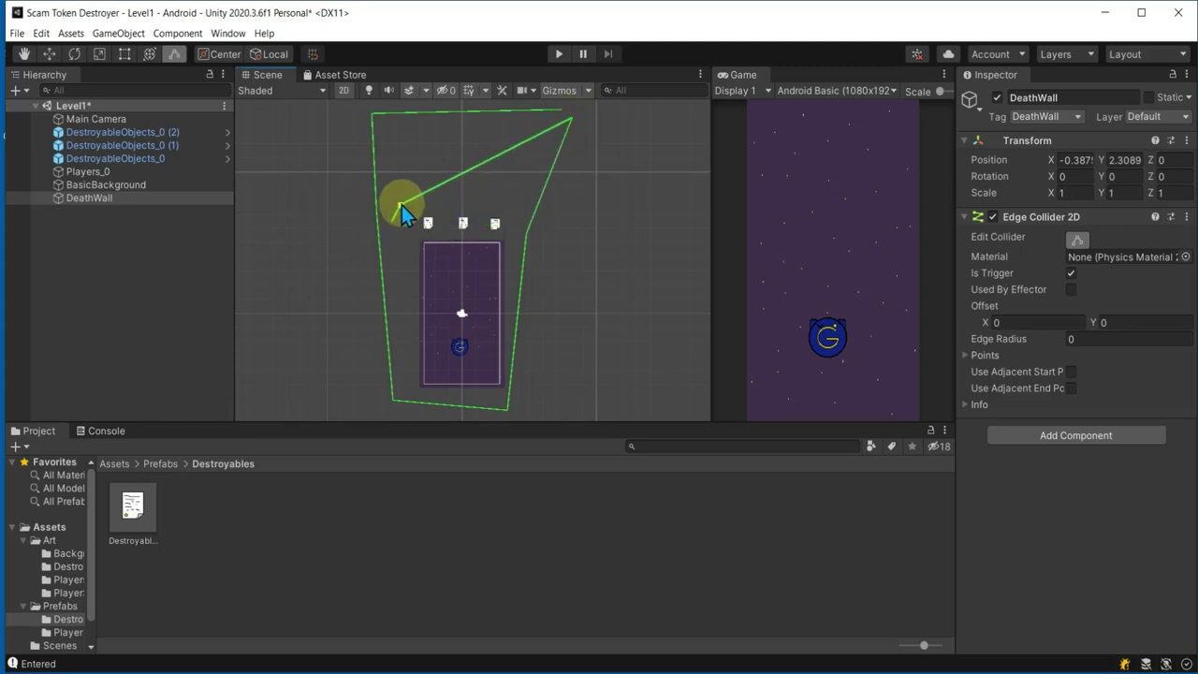
{"action": "left_click_drag", "start_coordinate": [393, 222], "coordinate": [406, 197]}
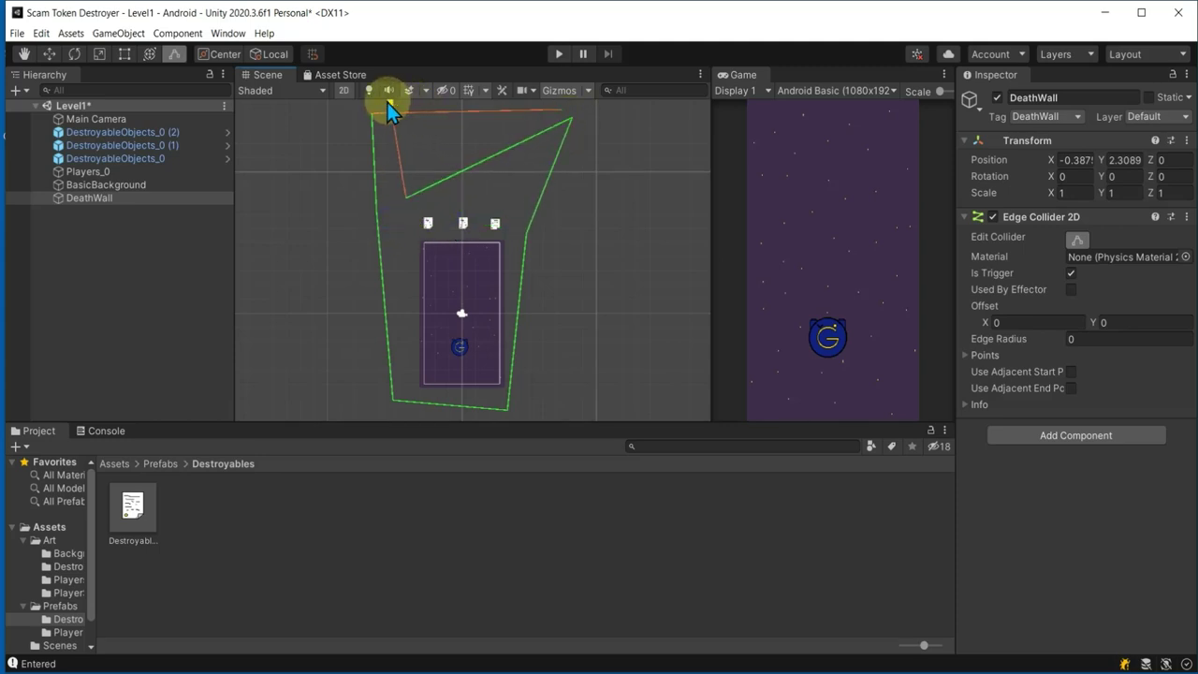
{"action": "left_click", "coordinate": [393, 107]}
{"action": "left_click_drag", "start_coordinate": [406, 199], "coordinate": [571, 101]}
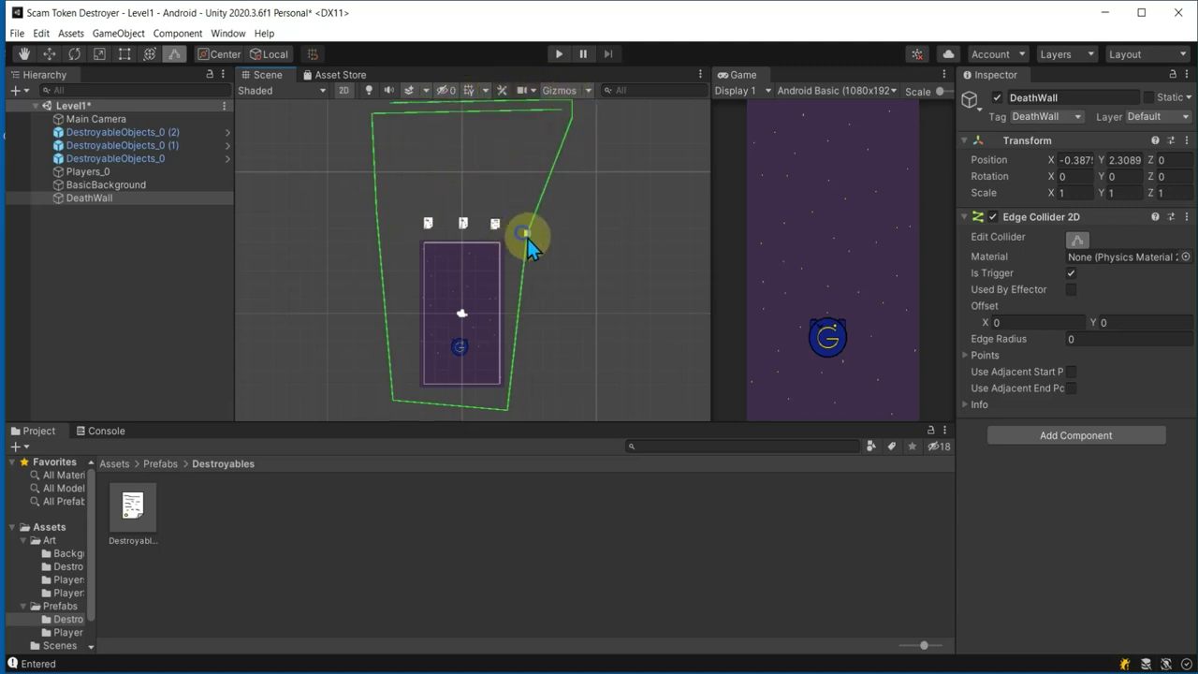
{"action": "left_click_drag", "start_coordinate": [527, 234], "coordinate": [566, 377]}
{"action": "left_click_drag", "start_coordinate": [388, 381], "coordinate": [360, 381]}
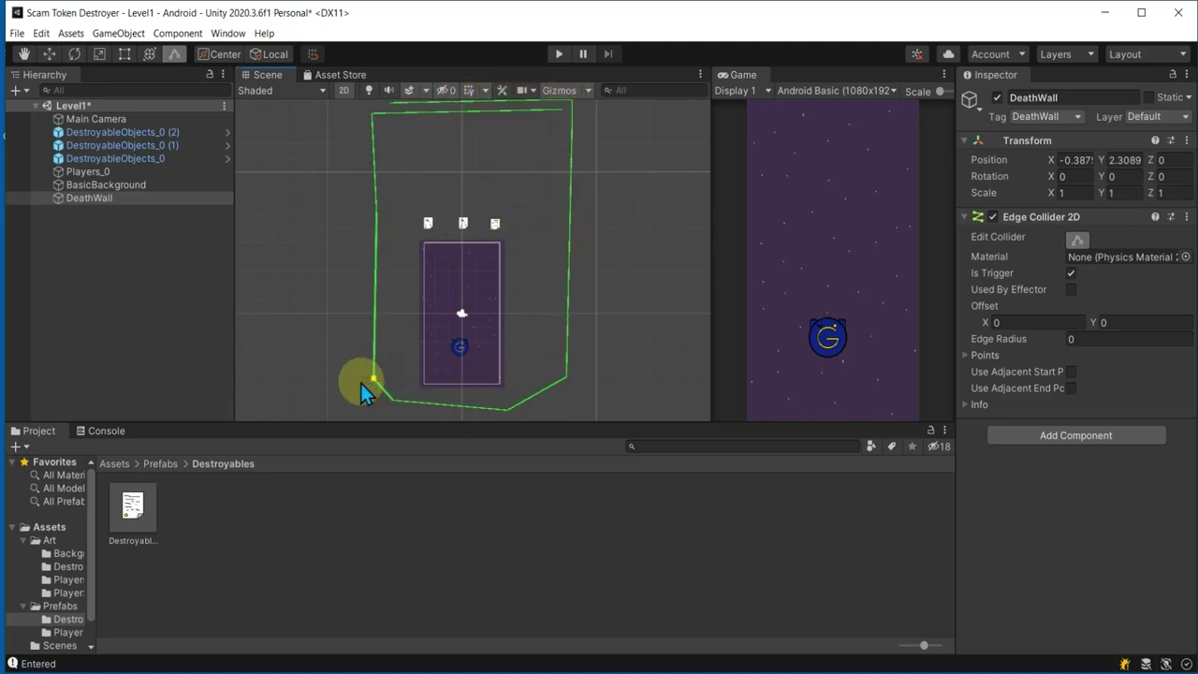
{"action": "left_click", "coordinate": [645, 313]}
{"action": "key", "text": "ctrl+s"}
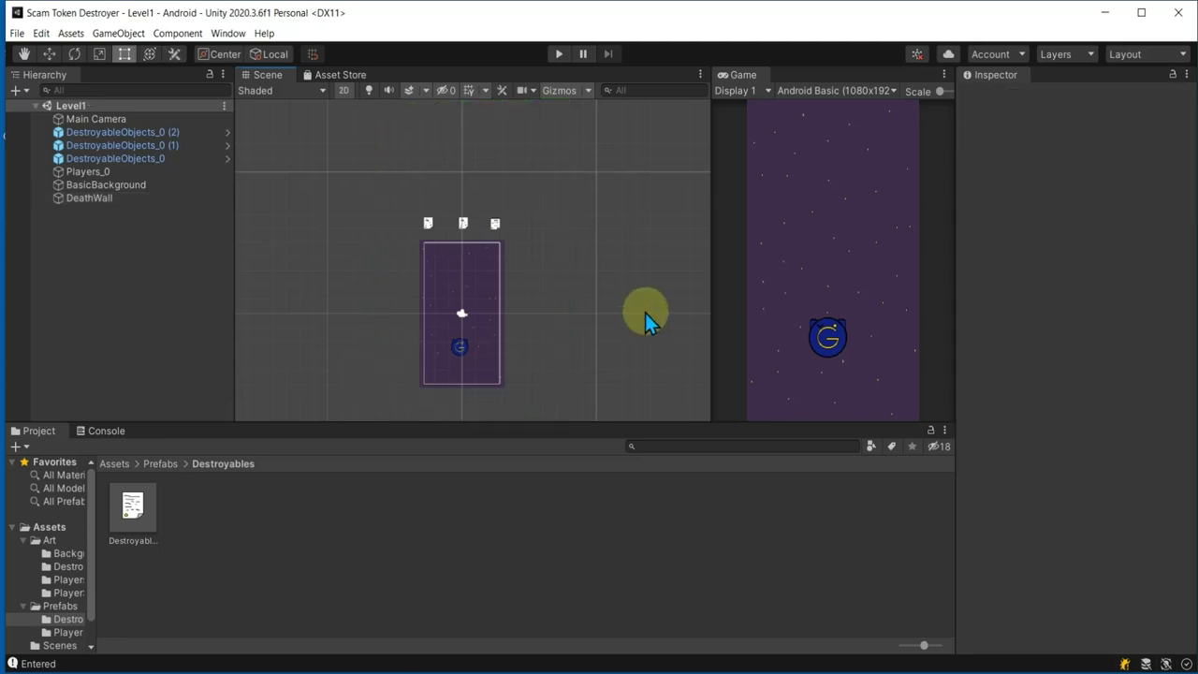
{"action": "left_click", "coordinate": [559, 53]}
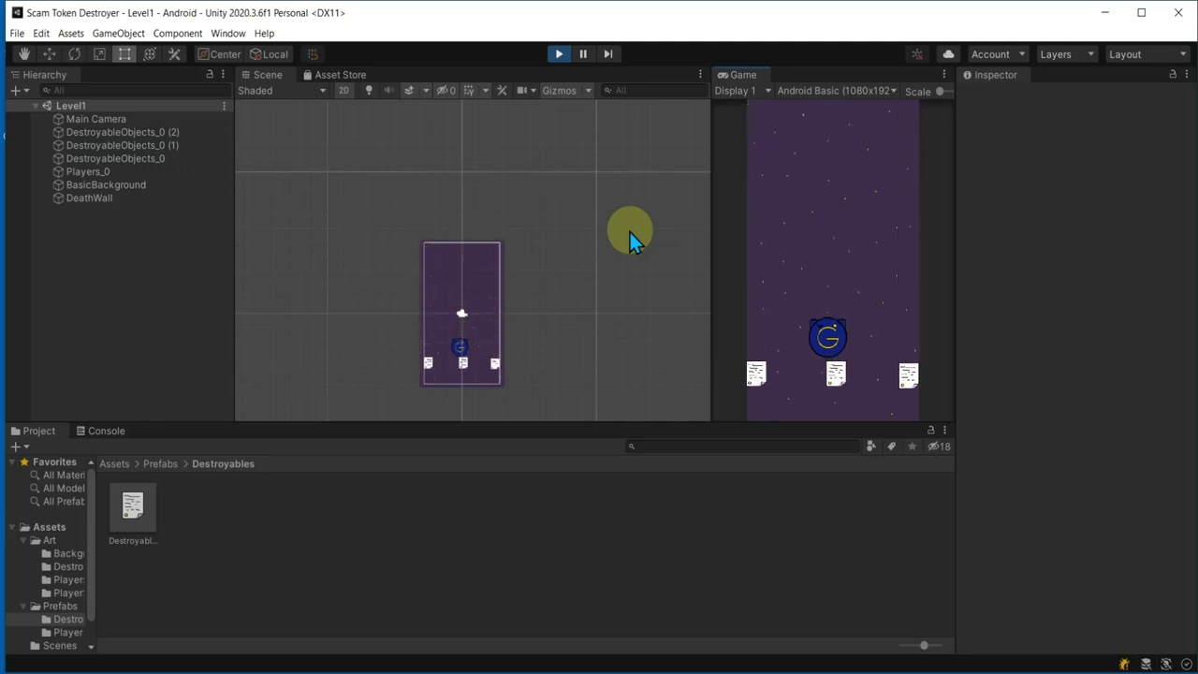
{"action": "left_click", "coordinate": [559, 54]}
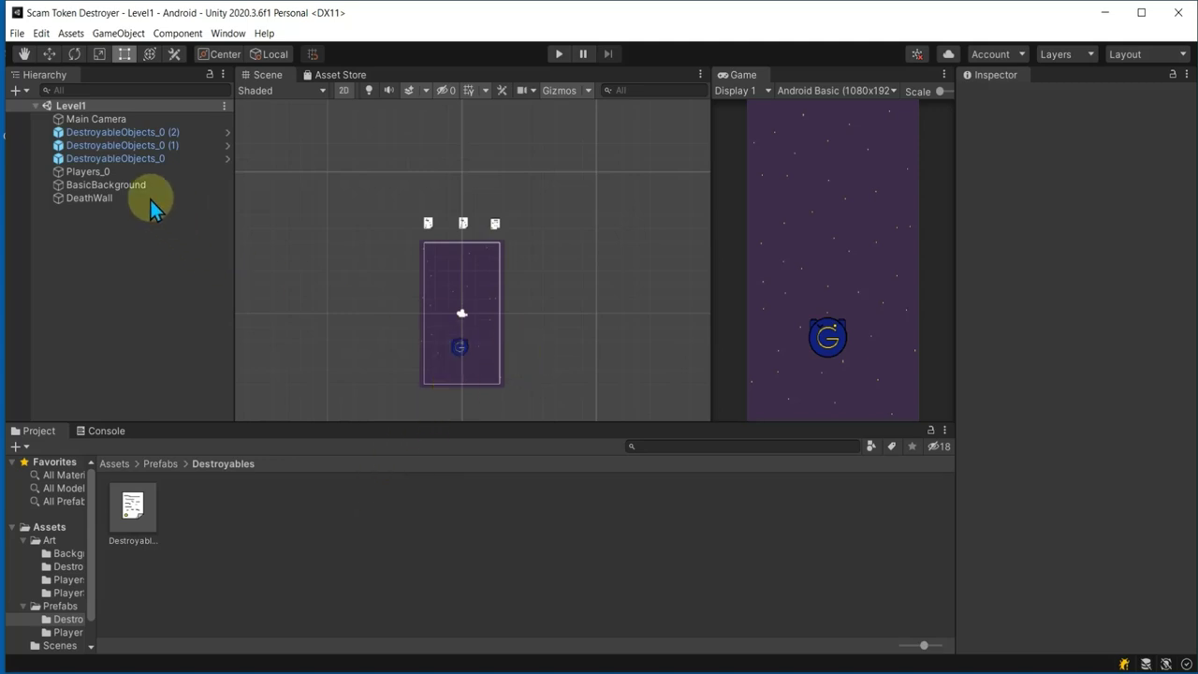
- Raise Players_0 to position X -0.05, Y -1.41 and show the Scripts folder
{"action": "left_click", "coordinate": [114, 175]}
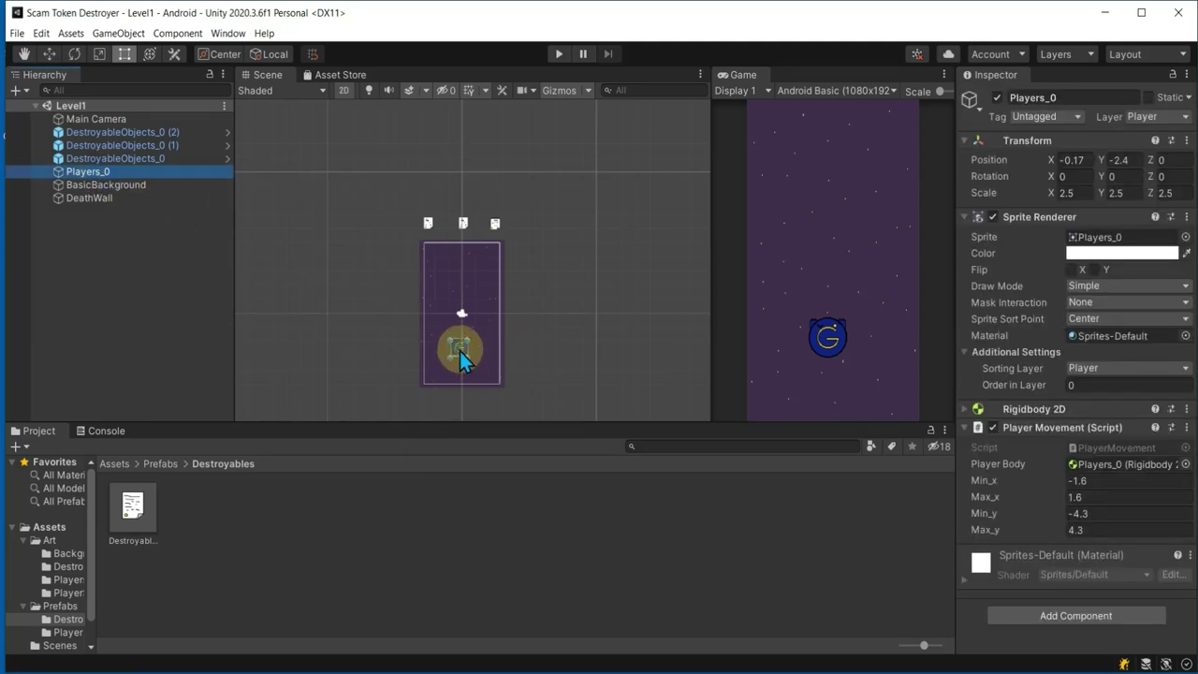
{"action": "mouse_move", "coordinate": [460, 352]}
{"action": "left_mouse_down"}
{"action": "mouse_move", "coordinate": [453, 323]}
{"action": "mouse_move", "coordinate": [458, 341]}
{"action": "left_mouse_up"}
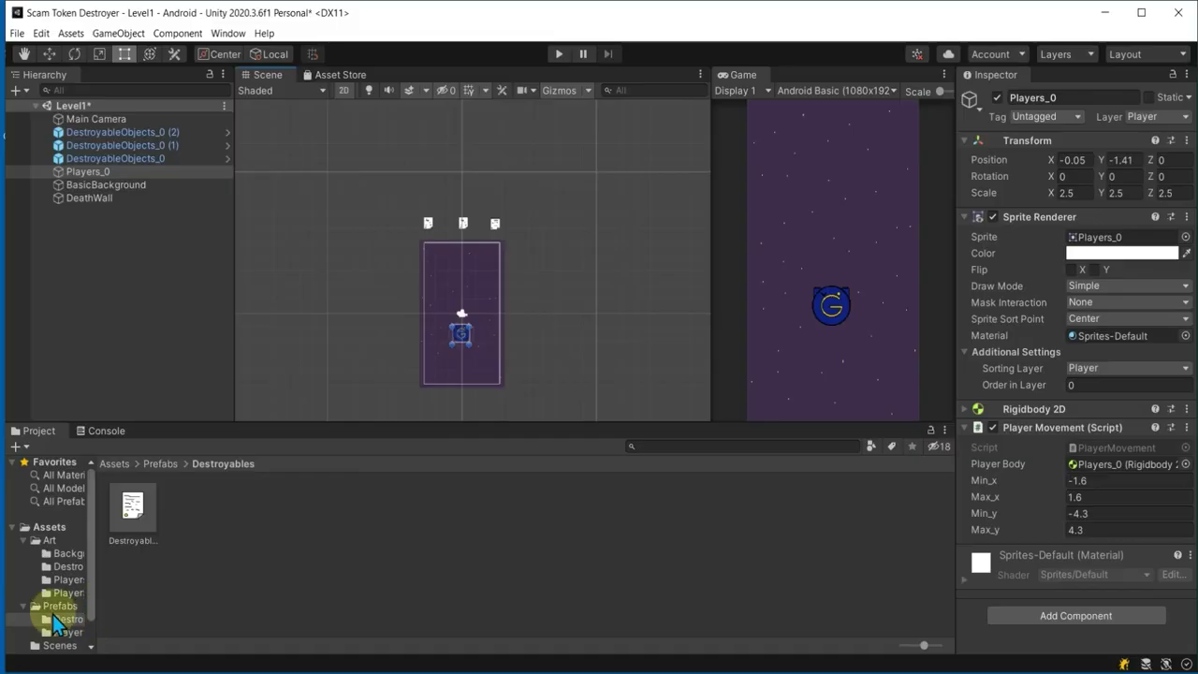
{"action": "scroll", "coordinate": [68, 609], "scroll_direction": "down", "scroll_amount": 2}
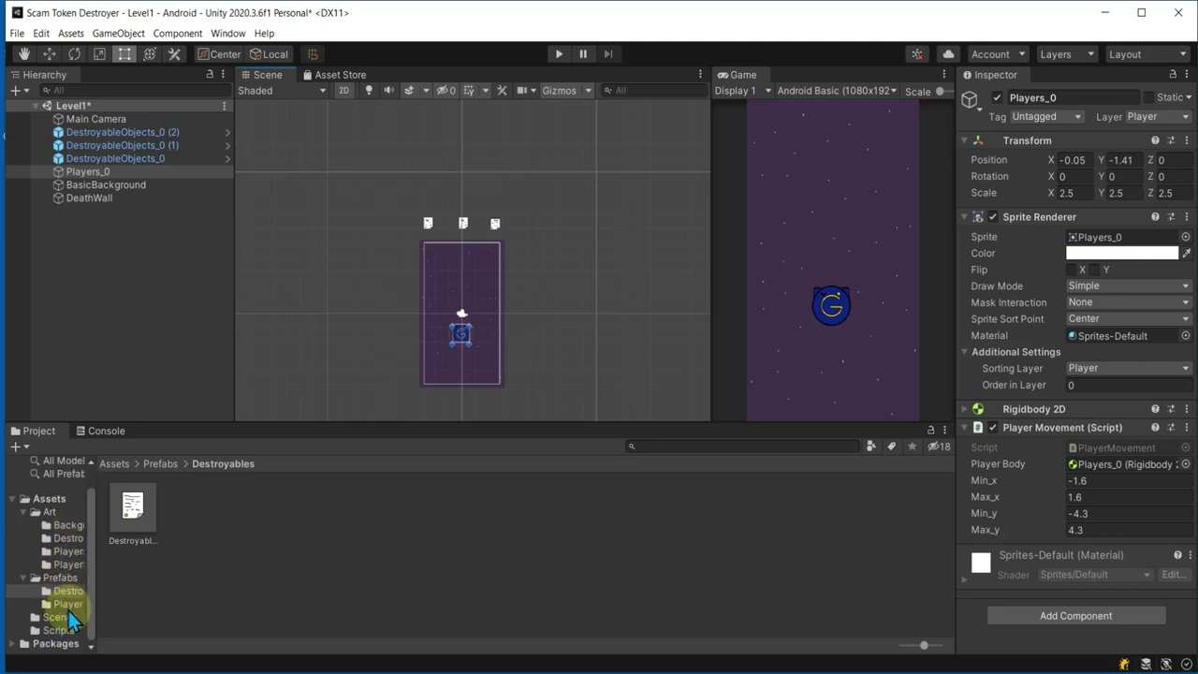
{"action": "left_click", "coordinate": [58, 630]}
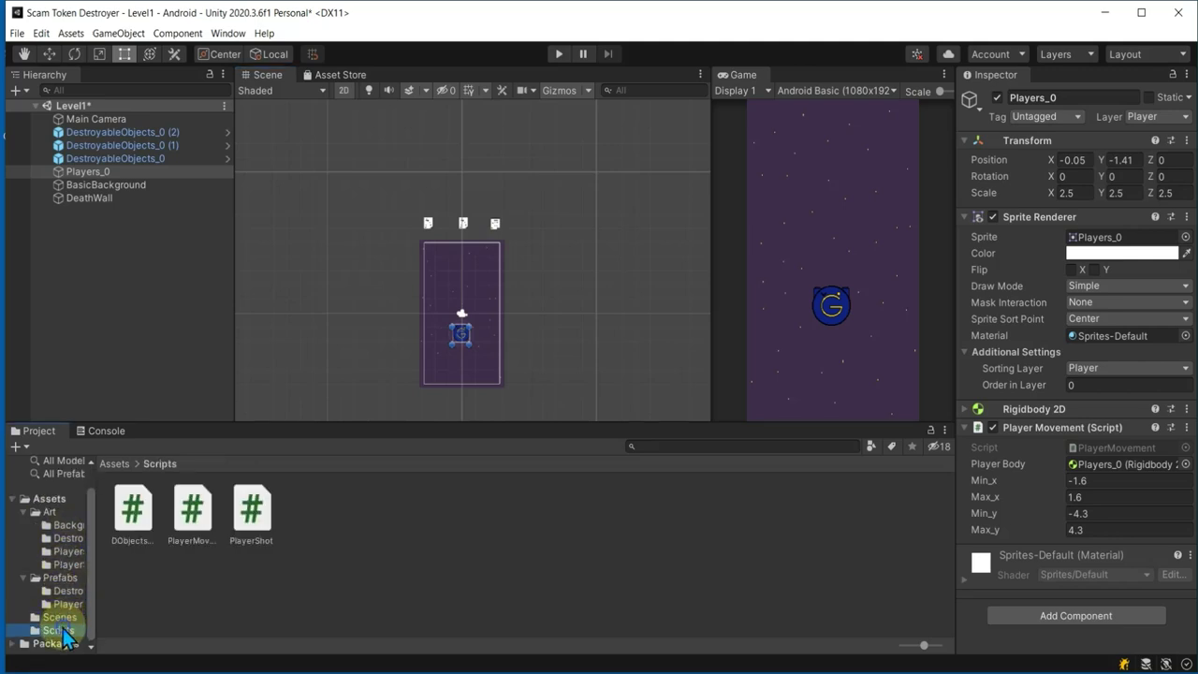
- Open PlayerMovement.cs from the Scripts folder in Visual Studio
{"action": "left_click", "coordinate": [249, 521]}
{"action": "left_click", "coordinate": [201, 510]}
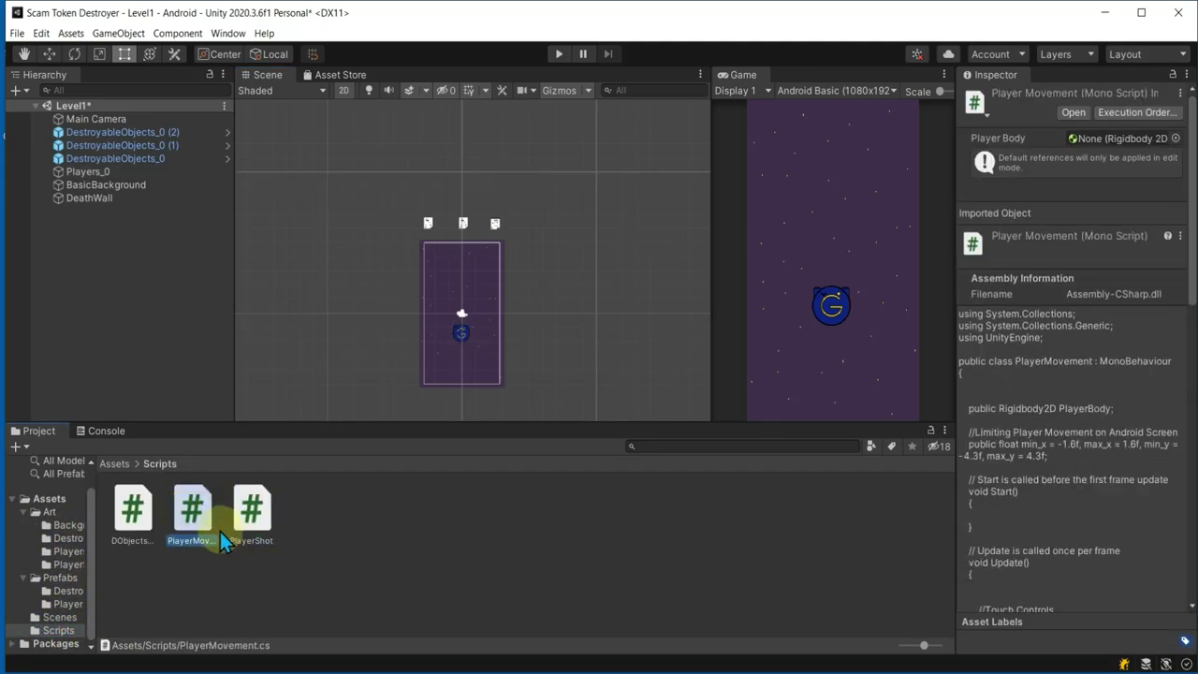
{"action": "double_click", "coordinate": [203, 530]}
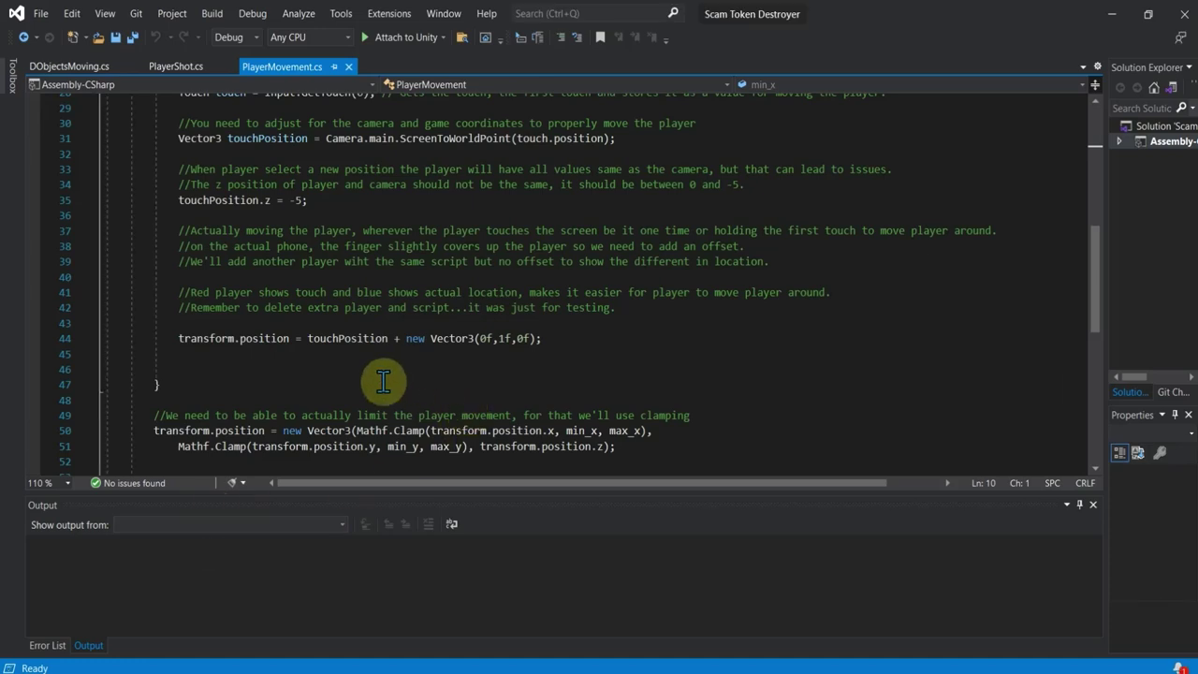
- Replace line 14's Start comment with one saying the player shoots via a coroutine while touching the screen
{"action": "scroll", "coordinate": [382, 383], "scroll_direction": "up", "scroll_amount": 4}
{"action": "scroll", "coordinate": [383, 383], "scroll_direction": "up", "scroll_amount": 5}
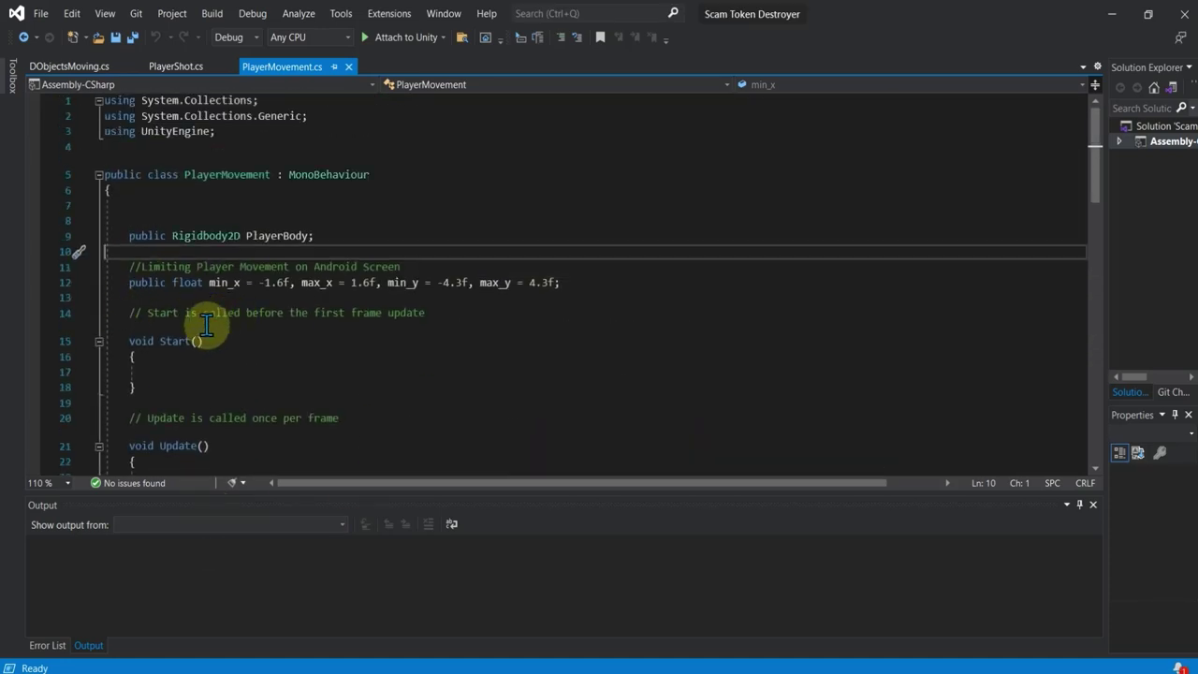
{"action": "left_click_drag", "start_coordinate": [435, 311], "coordinate": [123, 316]}
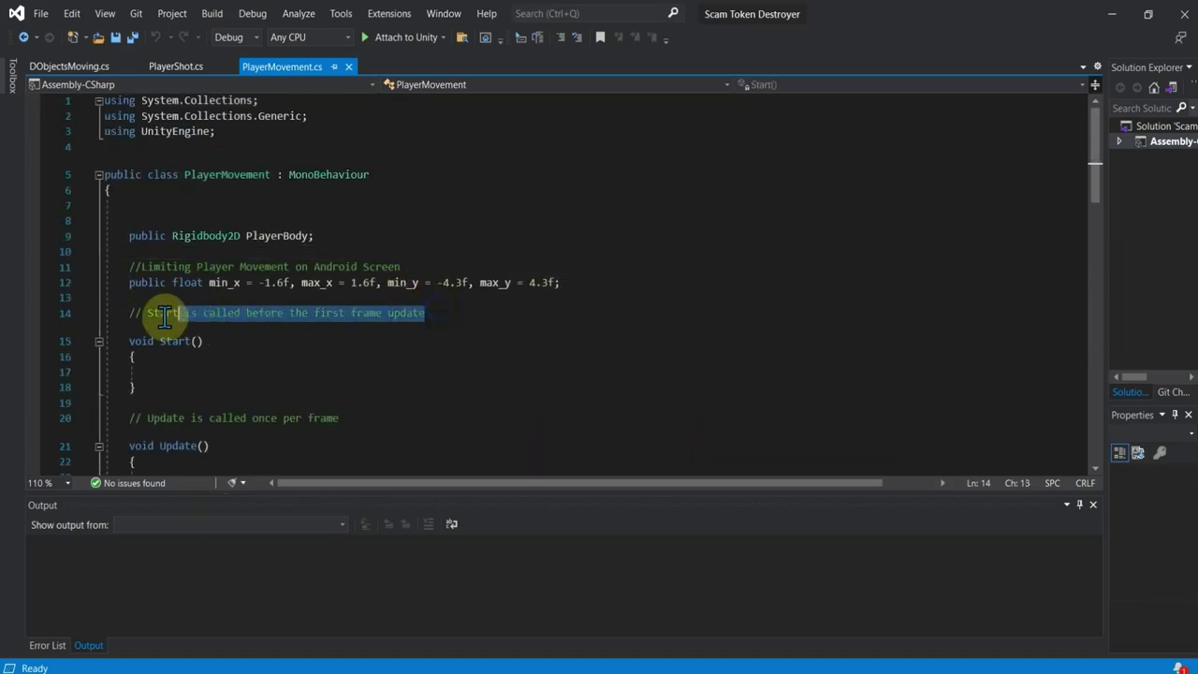
{"action": "type", "text": "//"}
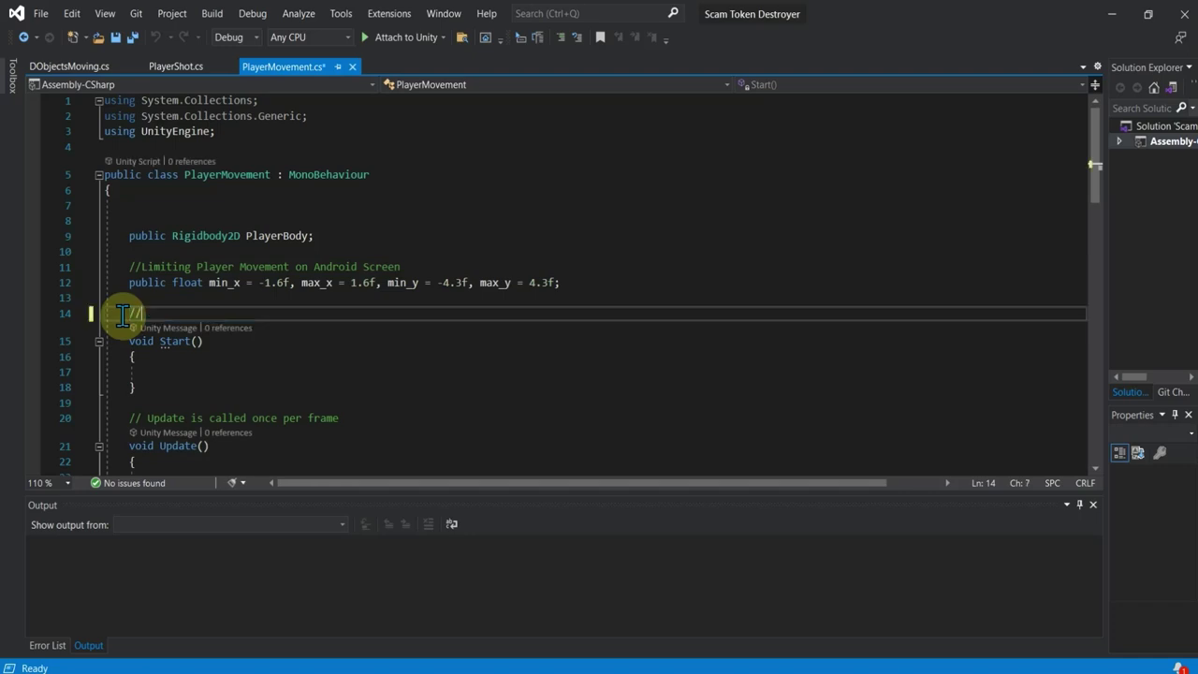
{"action": "type", "text": "Lets "}
{"action": "type", "text": "have"}
{"action": "key", "text": "BackSpace"}
{"action": "key", "text": "BackSpace"}
{"action": "key", "text": "BackSpace"}
{"action": "type", "text": "ve "}
{"action": "type", "text": "the player sho"}
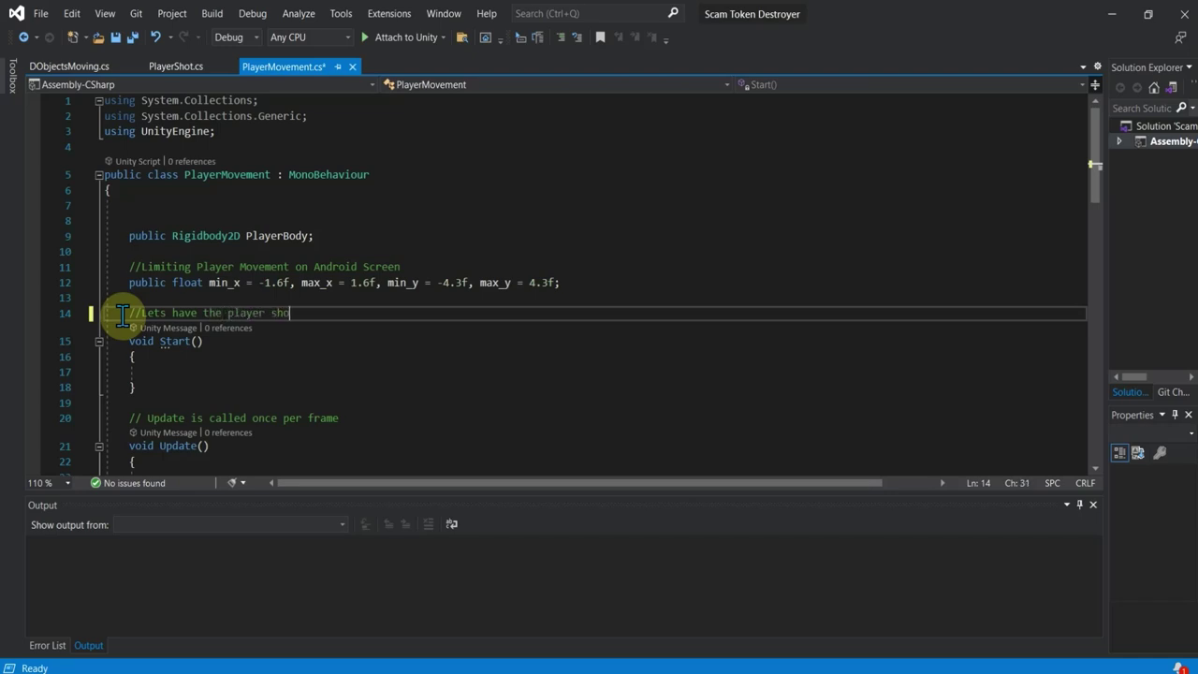
{"action": "key", "text": "BackSpace"}
{"action": "key", "text": "BackSpace"}
{"action": "key", "text": "BackSpace"}
{"action": "type", "text": ",m "}
{"action": "type", "text": "the "}
{"action": "type", "text": "player shots by insta"}
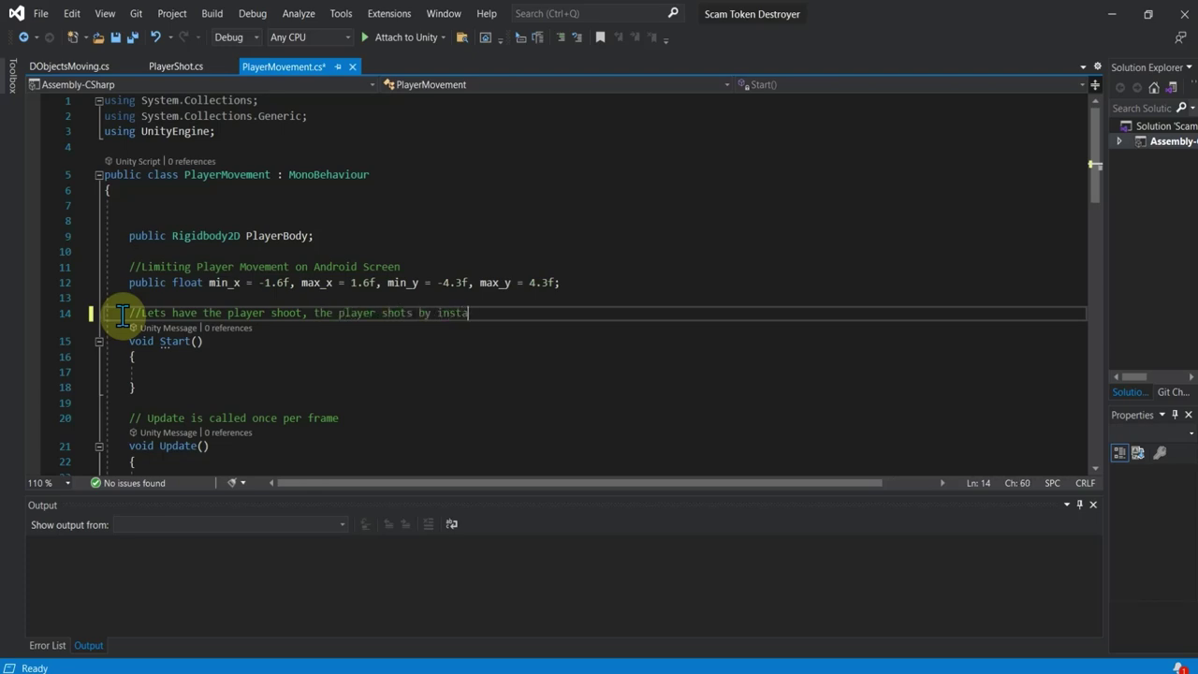
{"action": "type", "text": "ntiating t"}
{"action": "type", "text": "a c"}
{"action": "type", "text": "orutin"}
{"action": "key", "text": "BackSpace"}
{"action": "key", "text": "BackSpace"}
{"action": "key", "text": "BackSpace"}
{"action": "type", "text": "ou"}
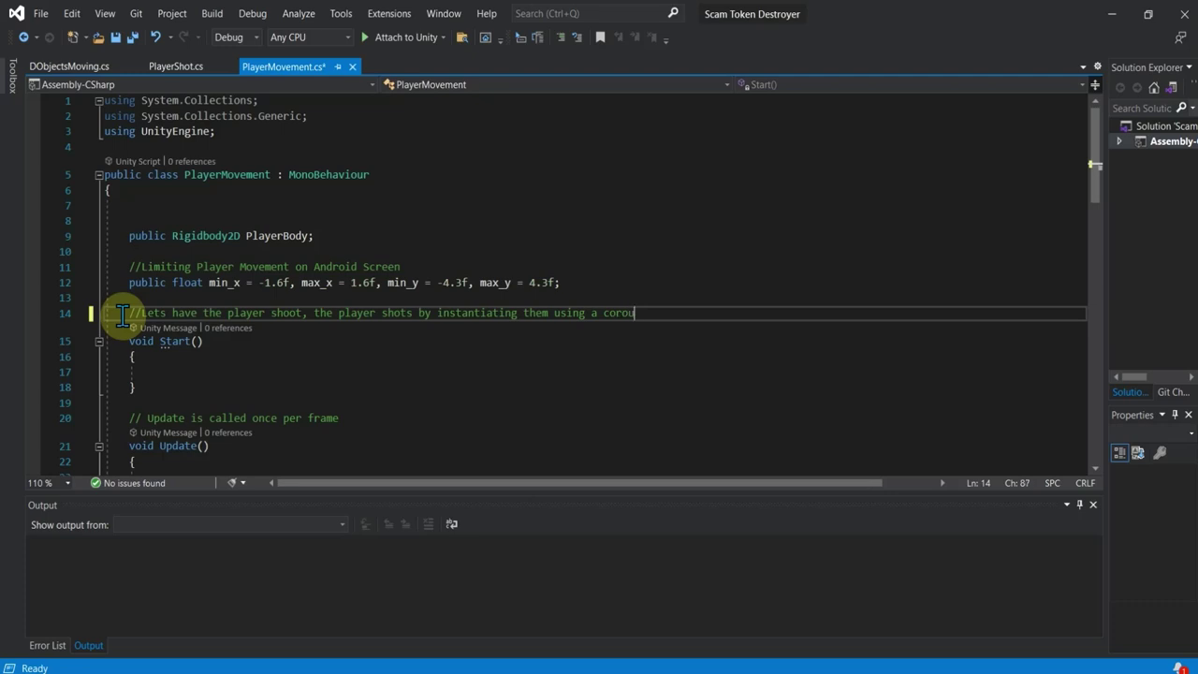
{"action": "type", "text": "tine when p"}
{"action": "type", "text": "layer to"}
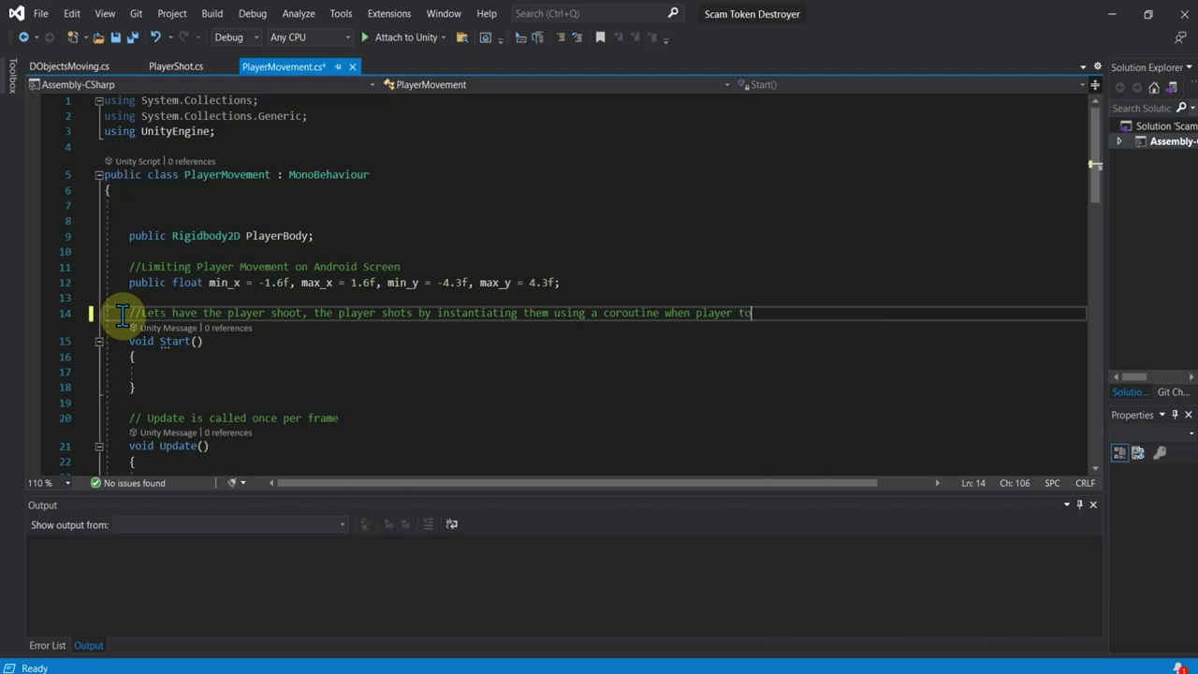
{"action": "type", "text": "uches or "}
{"action": "type", "text": "keeps"}
{"action": "type", "text": " on touching "}
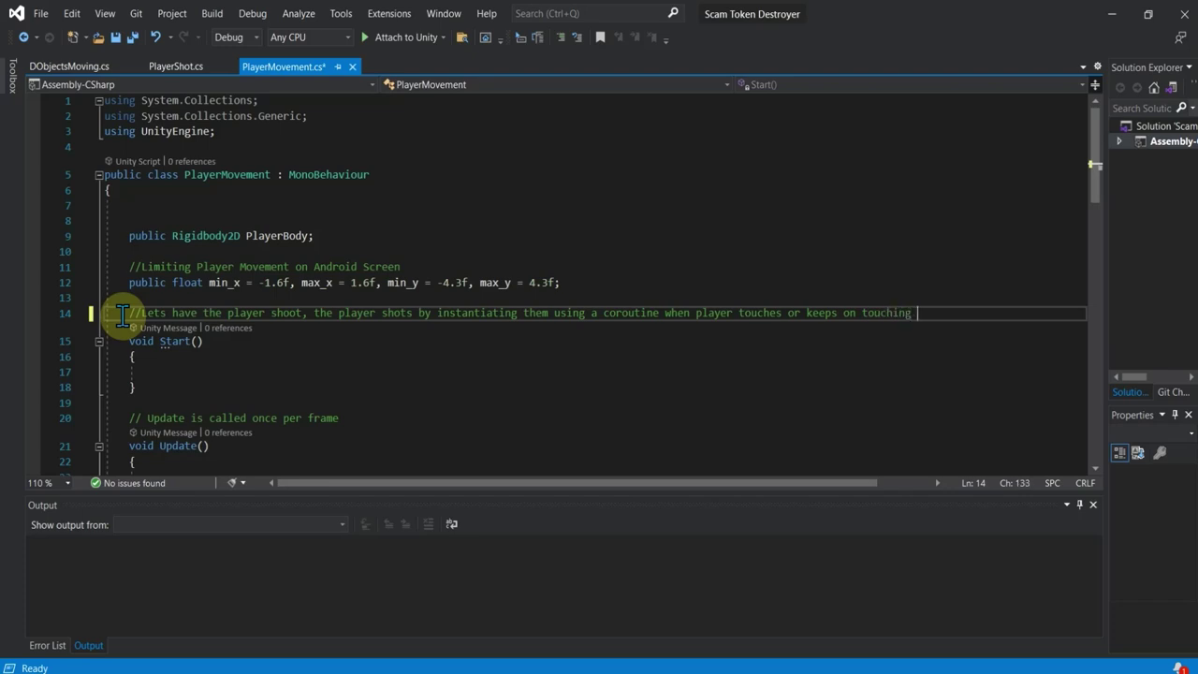
{"action": "type", "text": "the screen."}
{"action": "key", "text": "Return"}
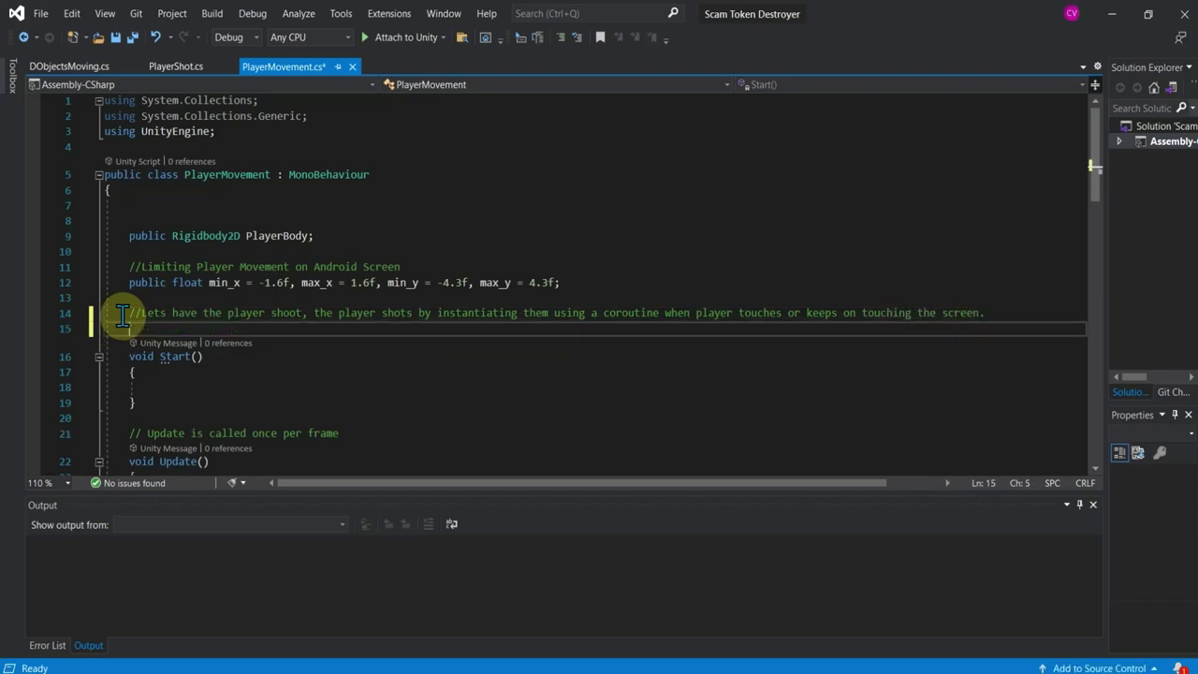
- Declare 'public float fireRate;' and save the script
{"action": "type", "text": "public fl"}
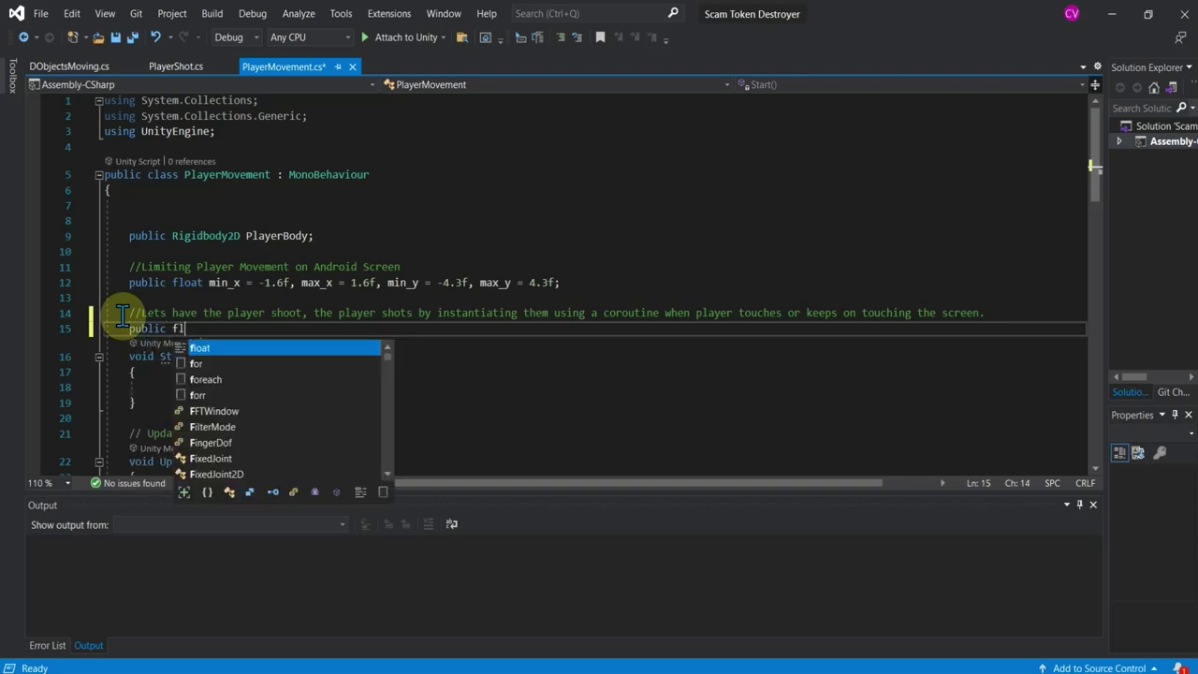
{"action": "type", "text": "oat fire"}
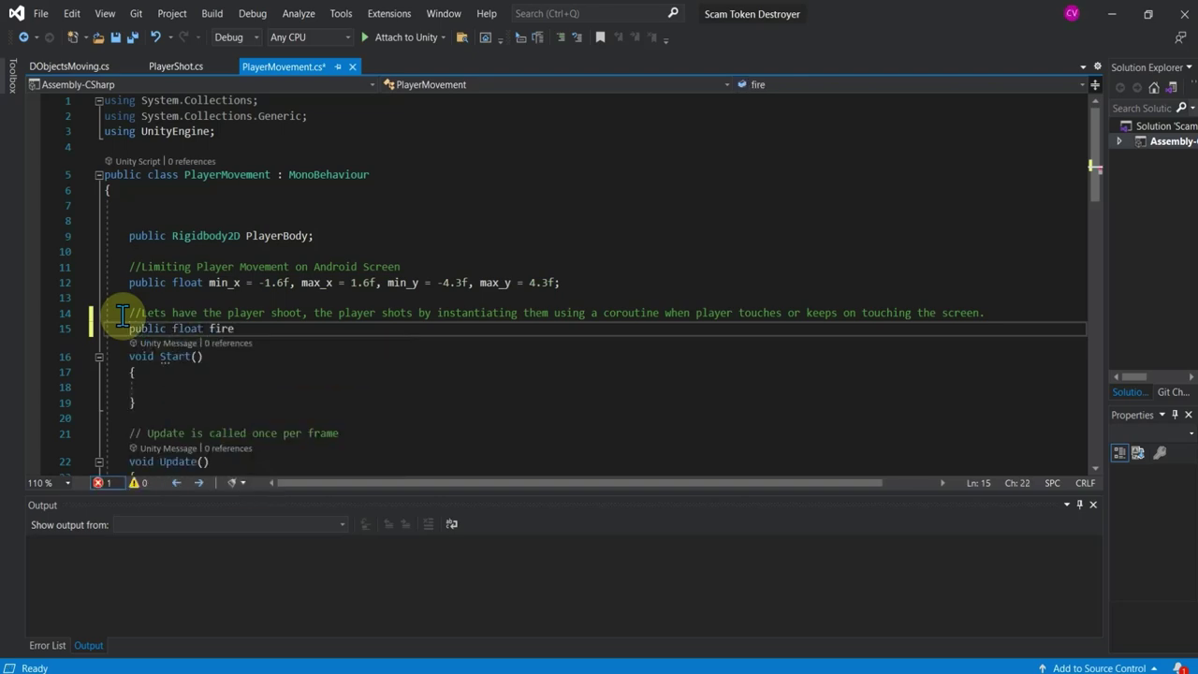
{"action": "type", "text": "Rate"}
{"action": "type", "text": ";"}
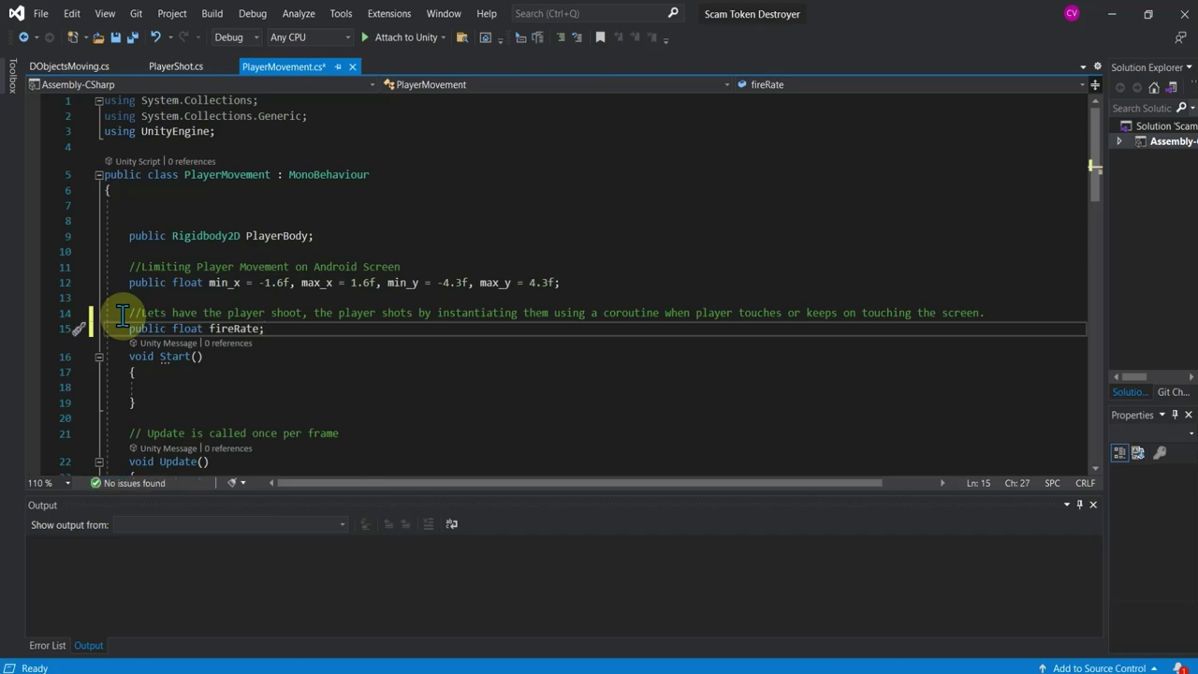
{"action": "key", "text": "Left"}
{"action": "type", "text": "="}
{"action": "key", "text": "BackSpace"}
{"action": "key", "text": "BackSpace"}
{"action": "key", "text": "ctrl+s"}
{"action": "left_click", "coordinate": [267, 328]}
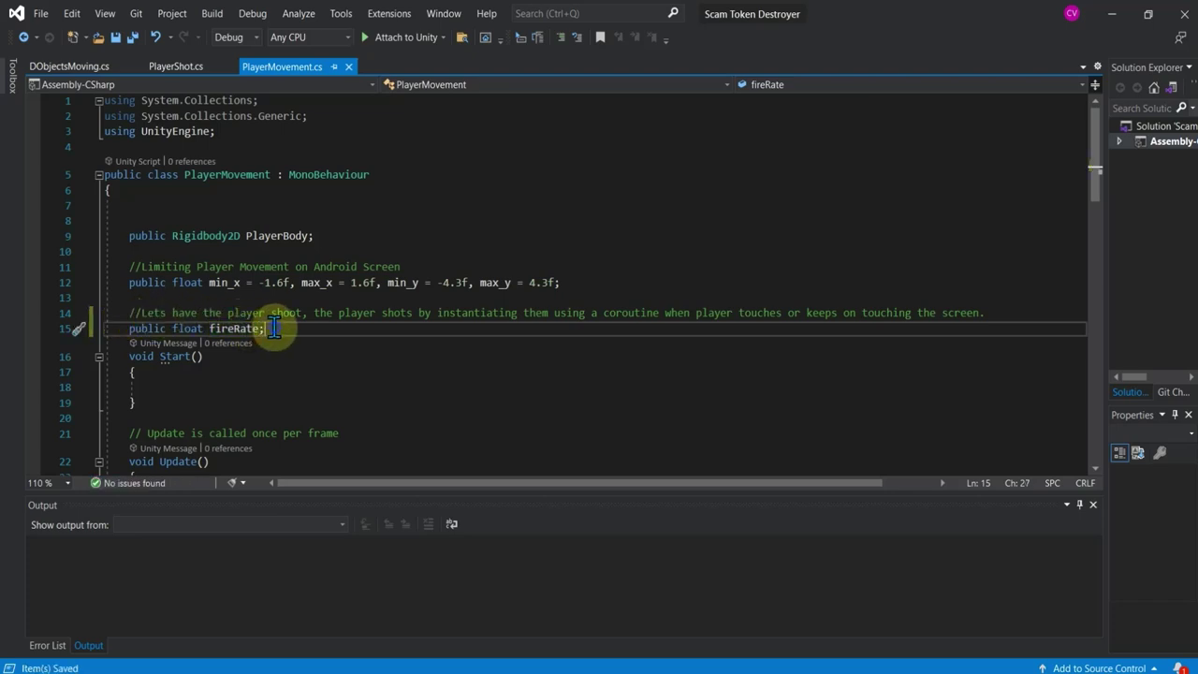
- Add 'public GameObject firePoint;' commented as the location the player shot is instantiated from
{"action": "key", "text": "Return"}
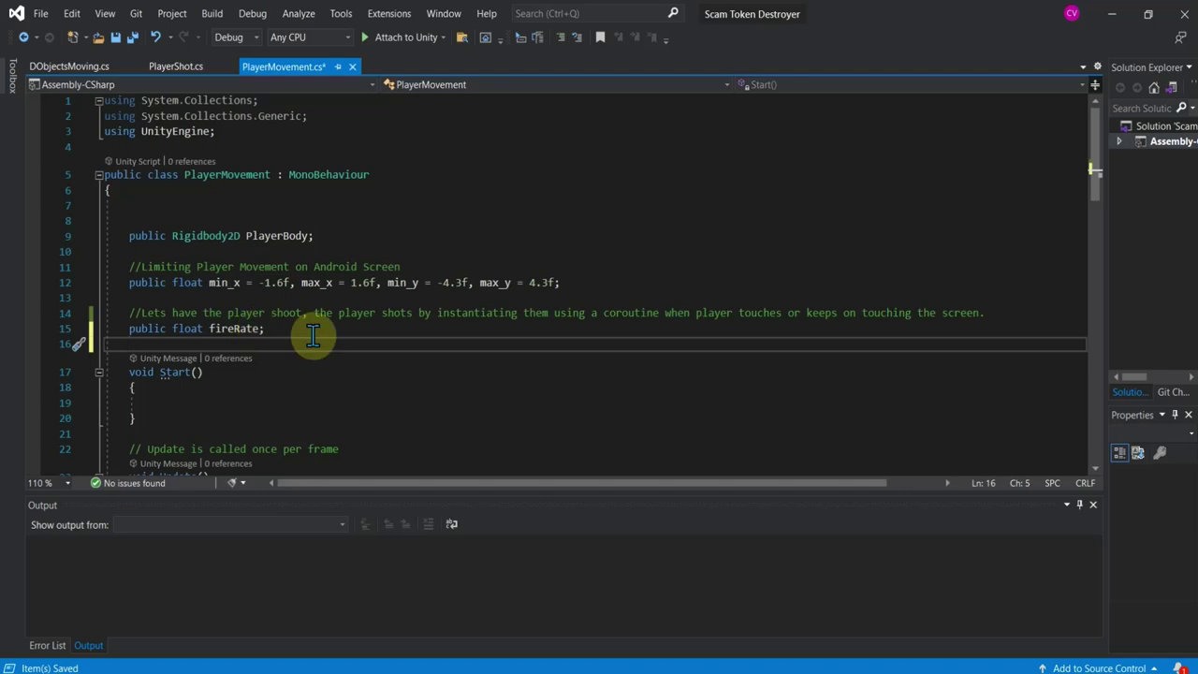
{"action": "type", "text": "publi"}
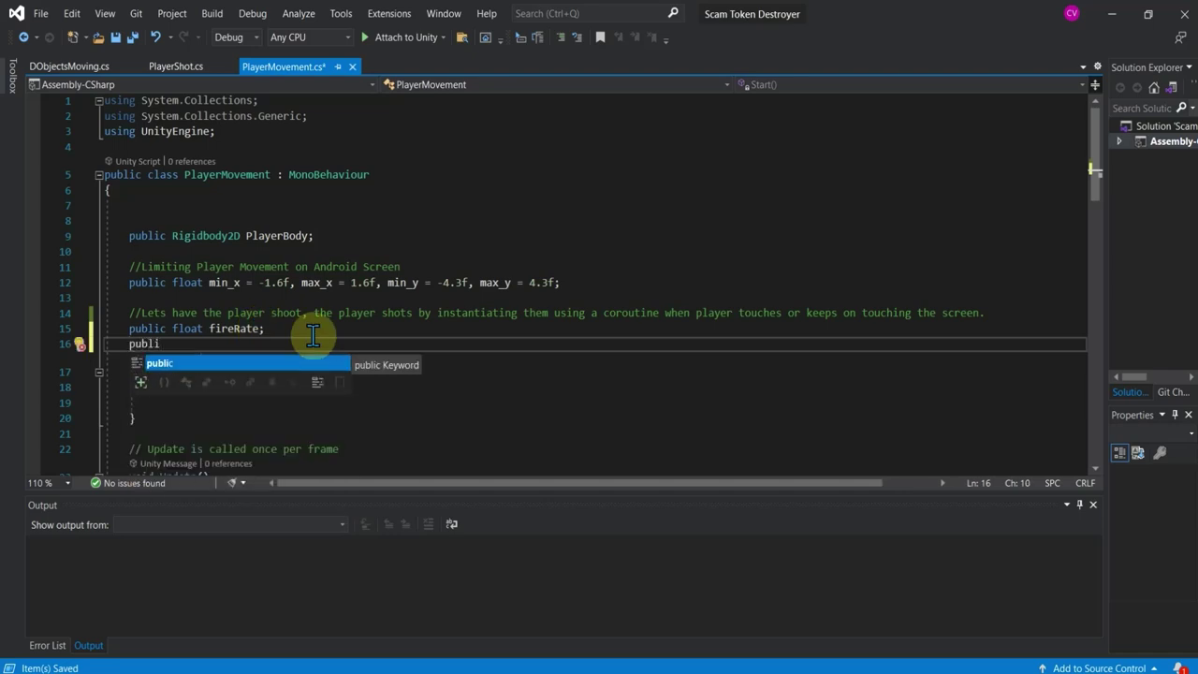
{"action": "type", "text": "c game"}
{"action": "key", "text": "Tab"}
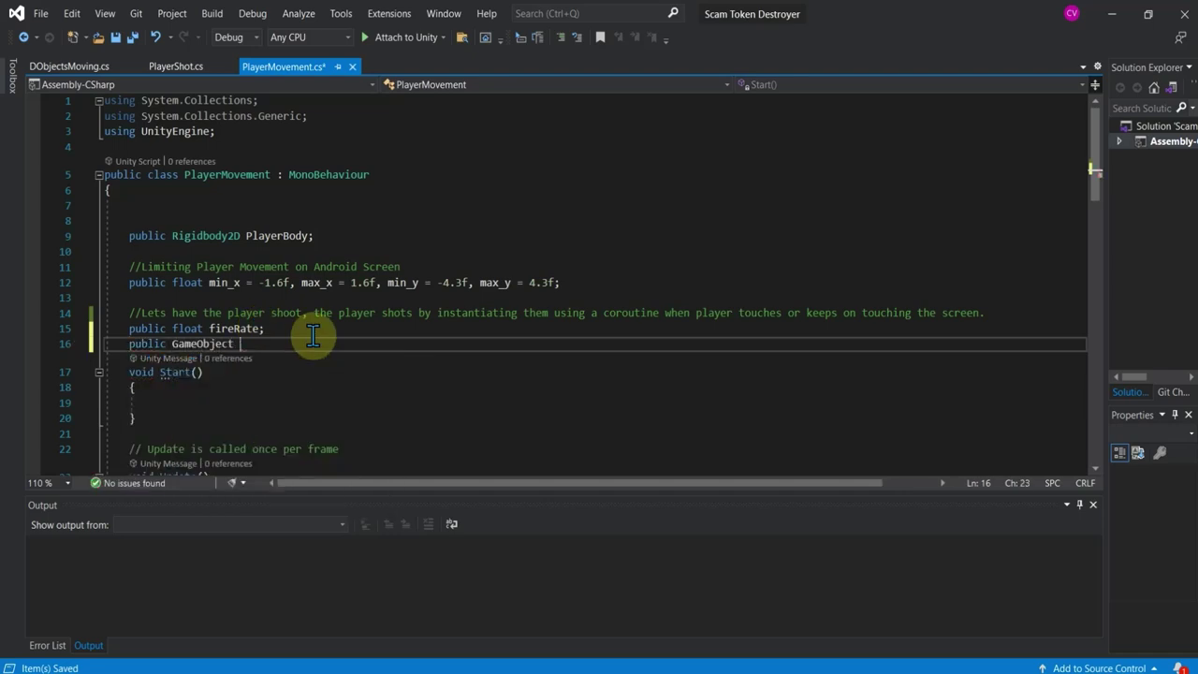
{"action": "type", "text": "fire"}
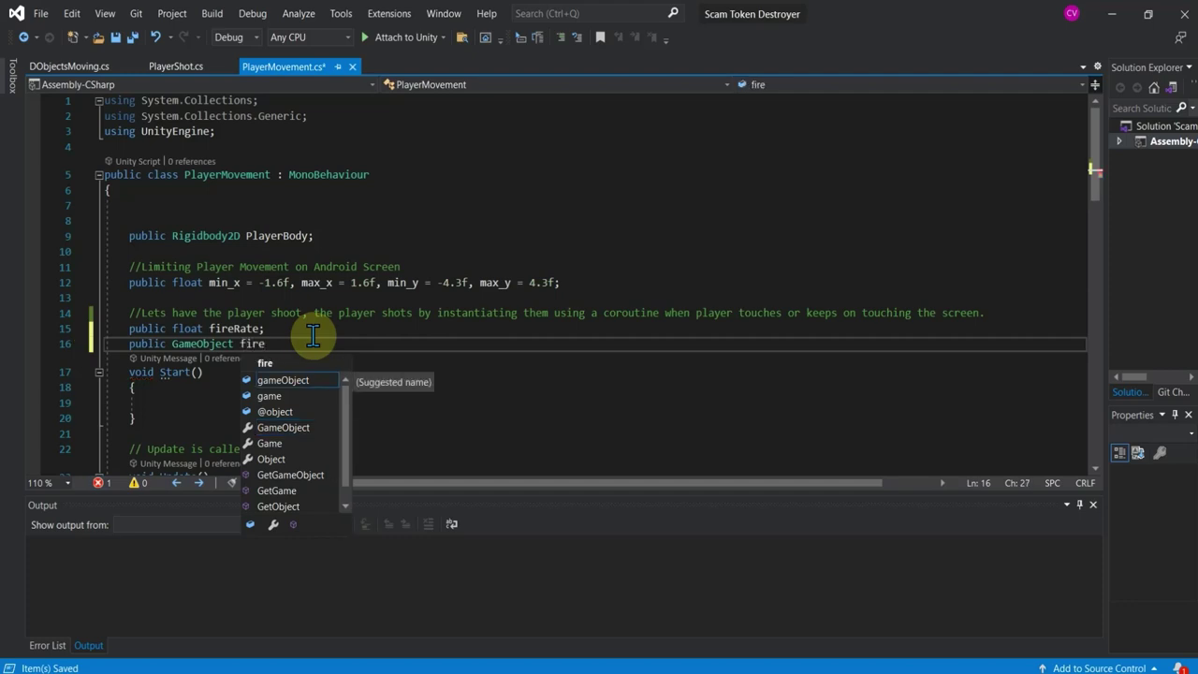
{"action": "type", "text": "Po"}
{"action": "key", "text": "BackSpace"}
{"action": "type", "text": "int"}
{"action": "type", "text": ";//Lo"}
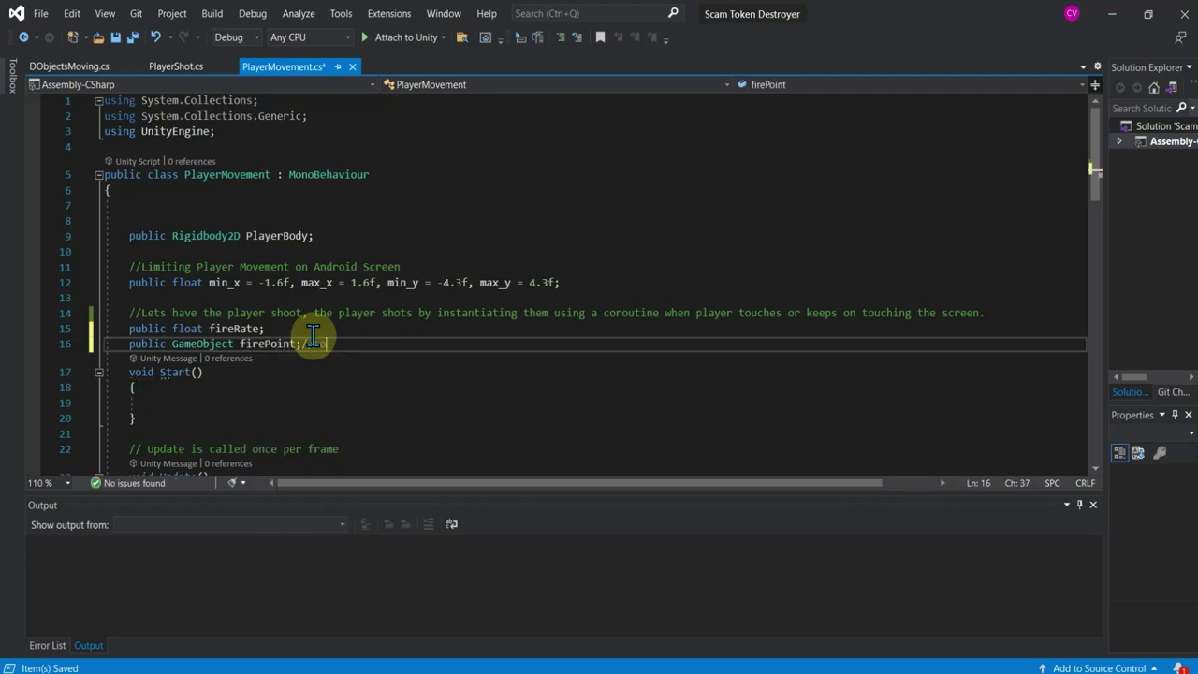
{"action": "type", "text": "cation from w"}
{"action": "type", "text": "here we insta"}
{"action": "type", "text": "ntiate the"}
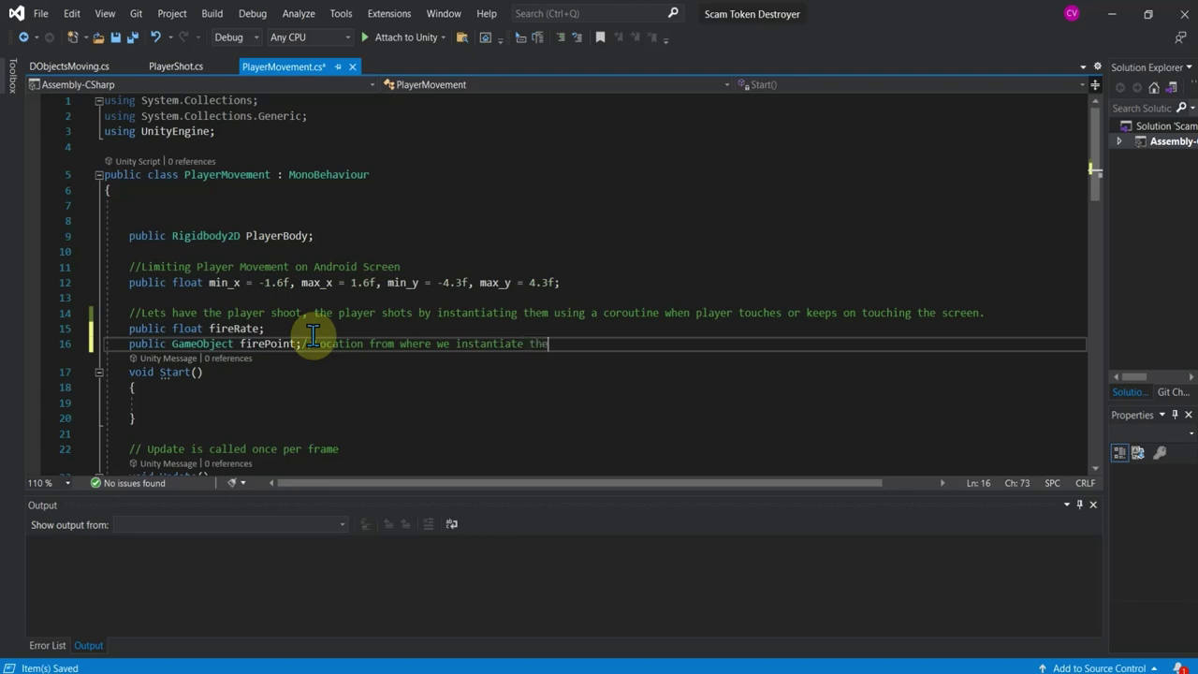
{"action": "type", "text": " player shot"}
{"action": "key", "text": "Return"}
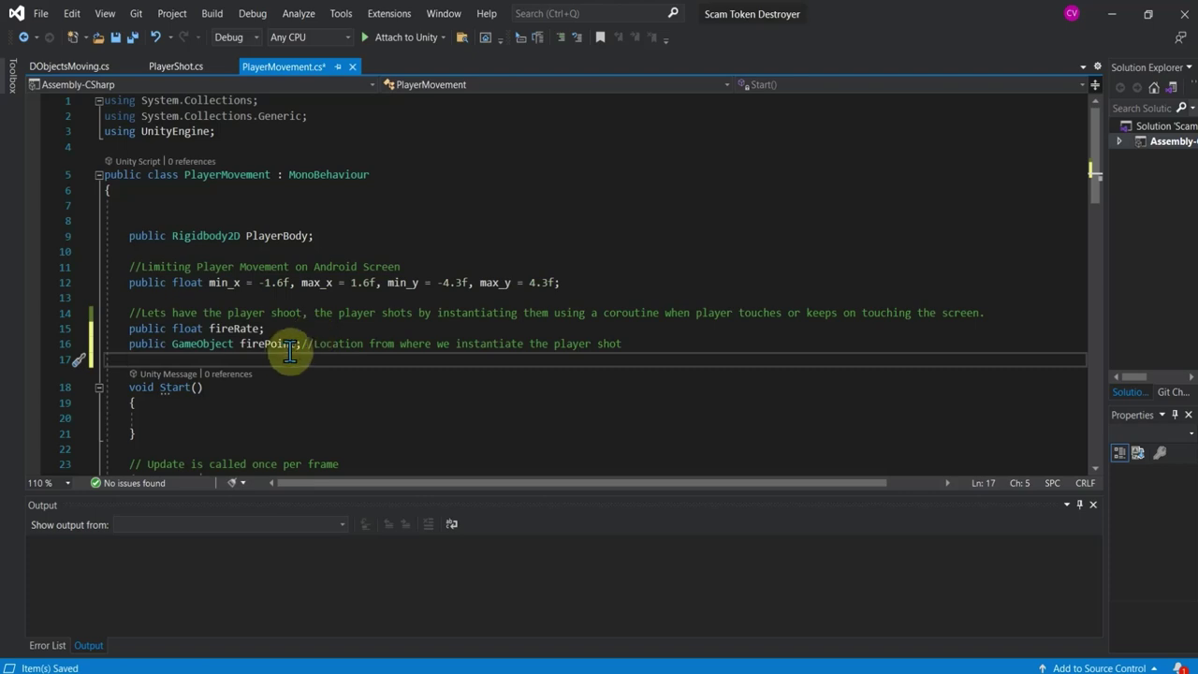
- Change firePoint's type from GameObject to Transform
{"action": "left_click_drag", "start_coordinate": [298, 344], "coordinate": [240, 347]}
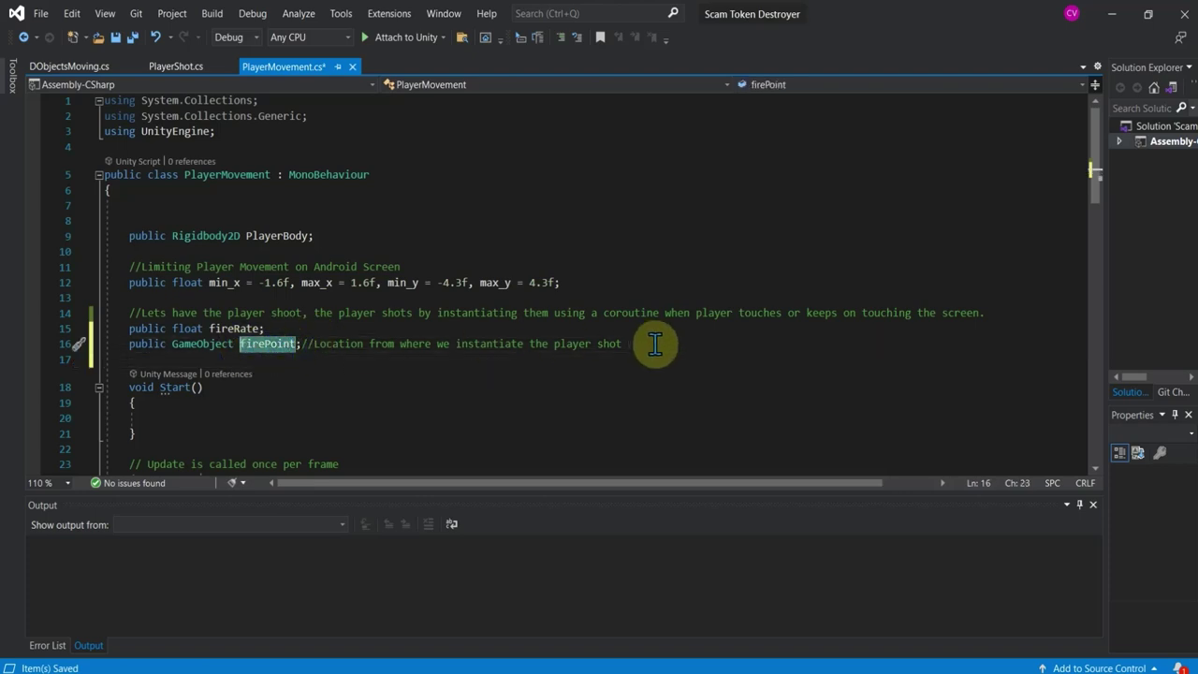
{"action": "left_click_drag", "start_coordinate": [650, 343], "coordinate": [172, 344]}
{"action": "left_click", "coordinate": [240, 344]}
{"action": "type", "text": "T"}
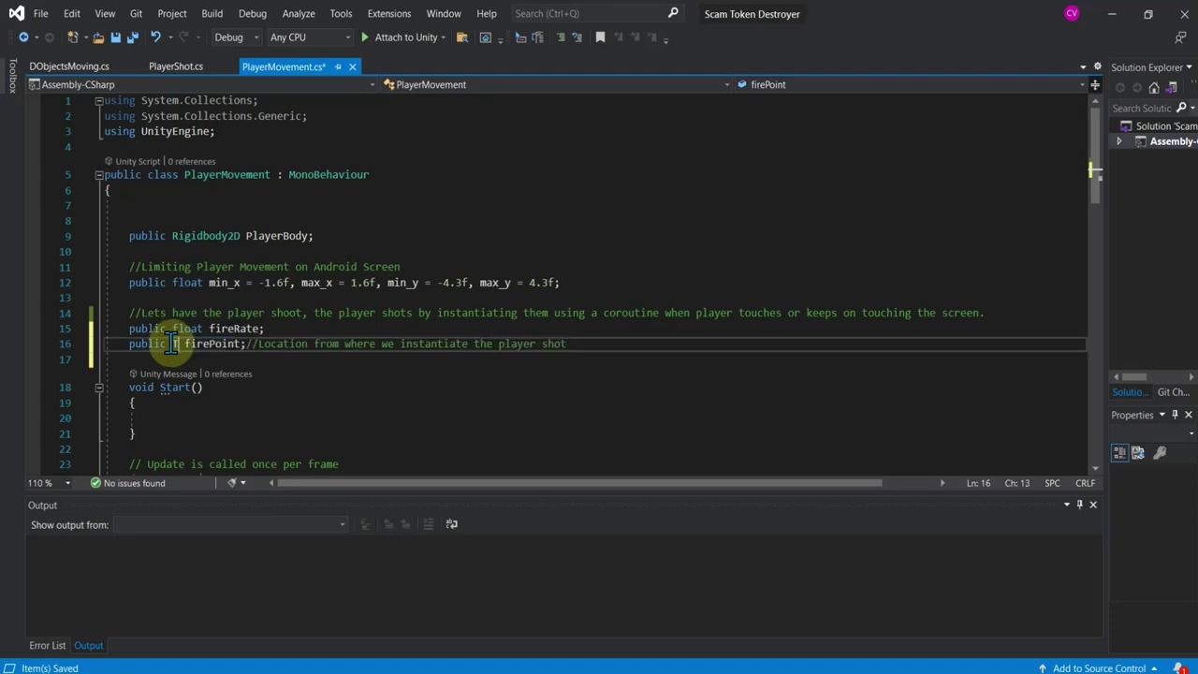
{"action": "type", "text": "ra"}
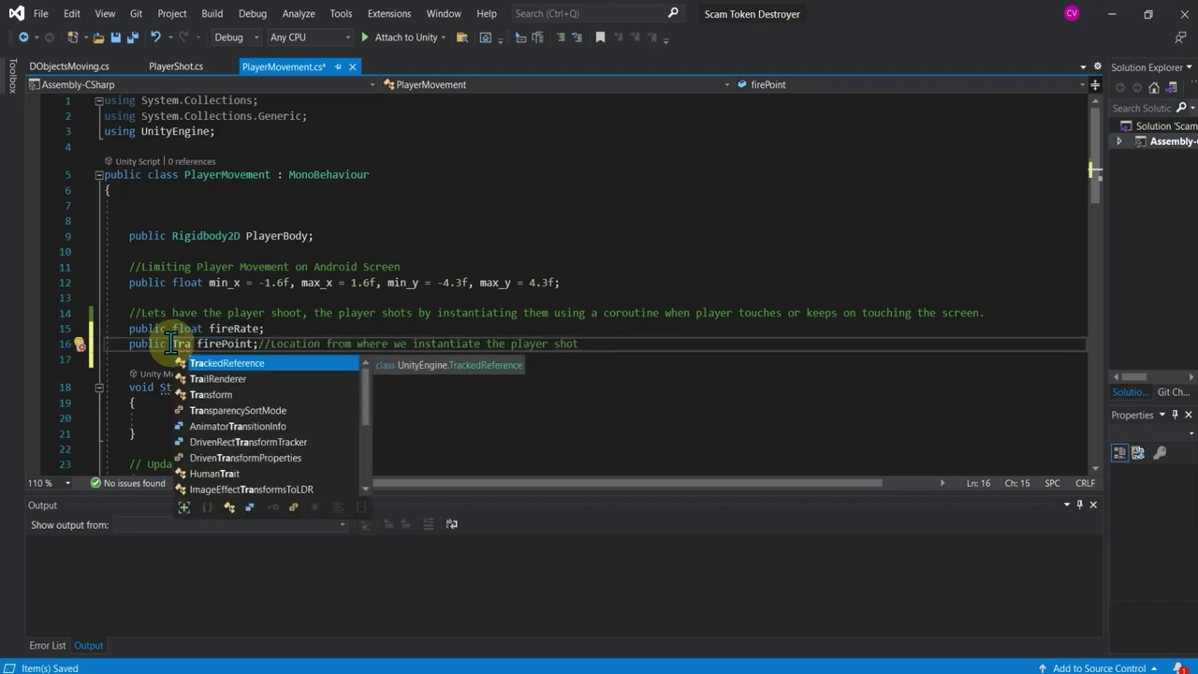
{"action": "key", "text": "Down"}
{"action": "key", "text": "Down"}
{"action": "key", "text": "Tab"}
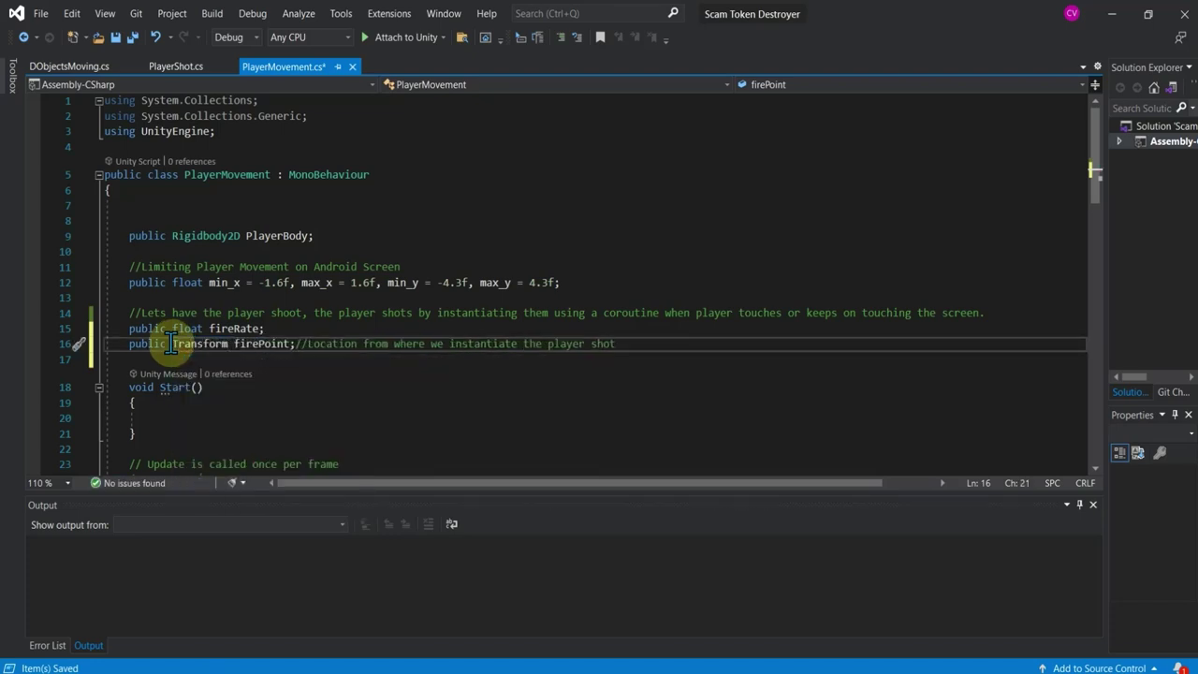
- Add 'public GameObject pShot;' commented as the game object that will be instantiated
{"action": "key", "text": "Down"}
{"action": "key", "text": "Return"}
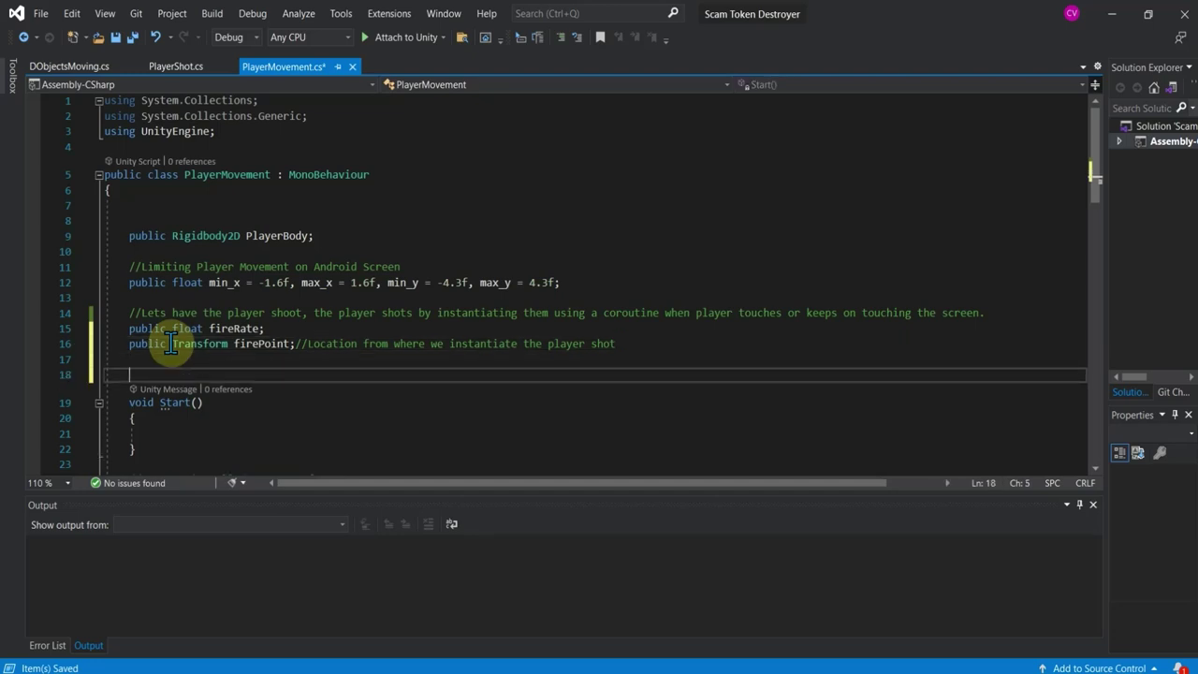
{"action": "key", "text": "Up"}
{"action": "type", "text": "pu"}
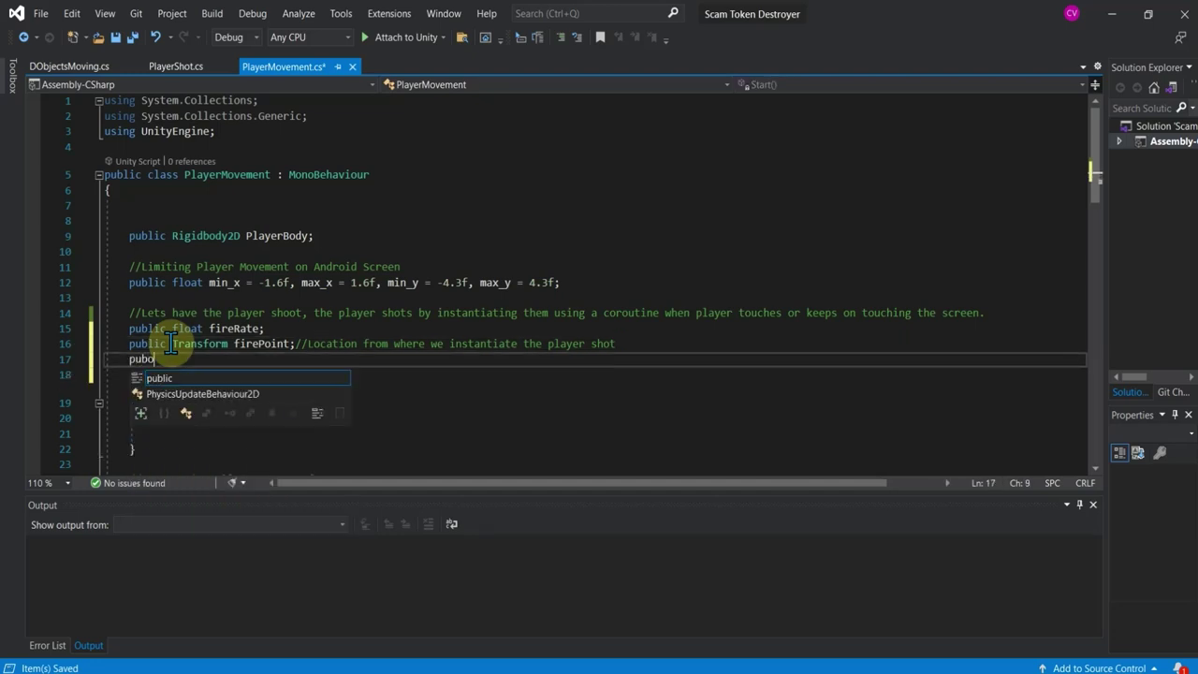
{"action": "type", "text": "b"}
{"action": "key", "text": "Tab"}
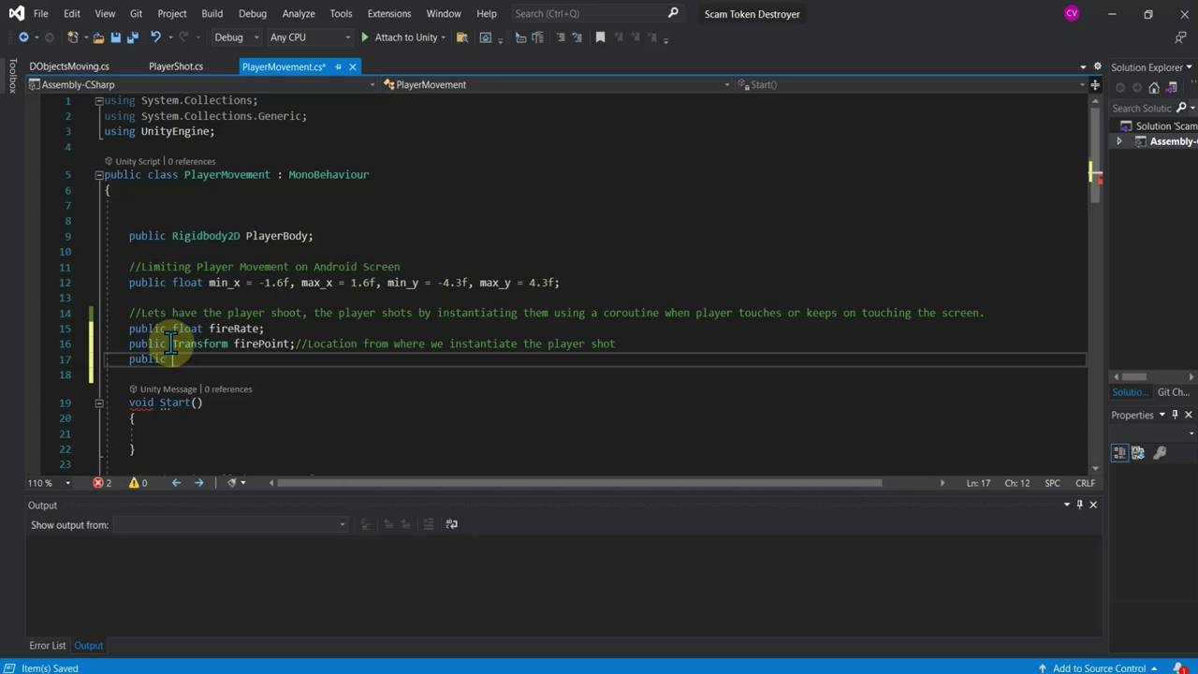
{"action": "type", "text": "G"}
{"action": "key", "text": "Tab"}
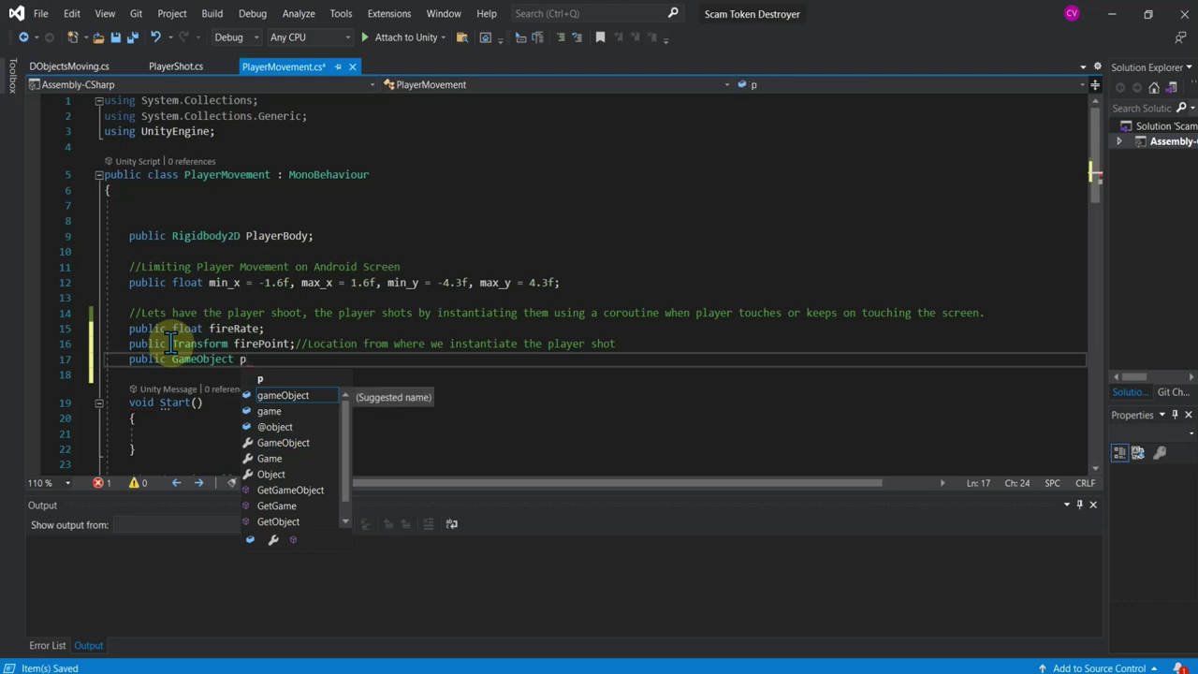
{"action": "type", "text": "pShot;"}
{"action": "key", "text": "BackSpace"}
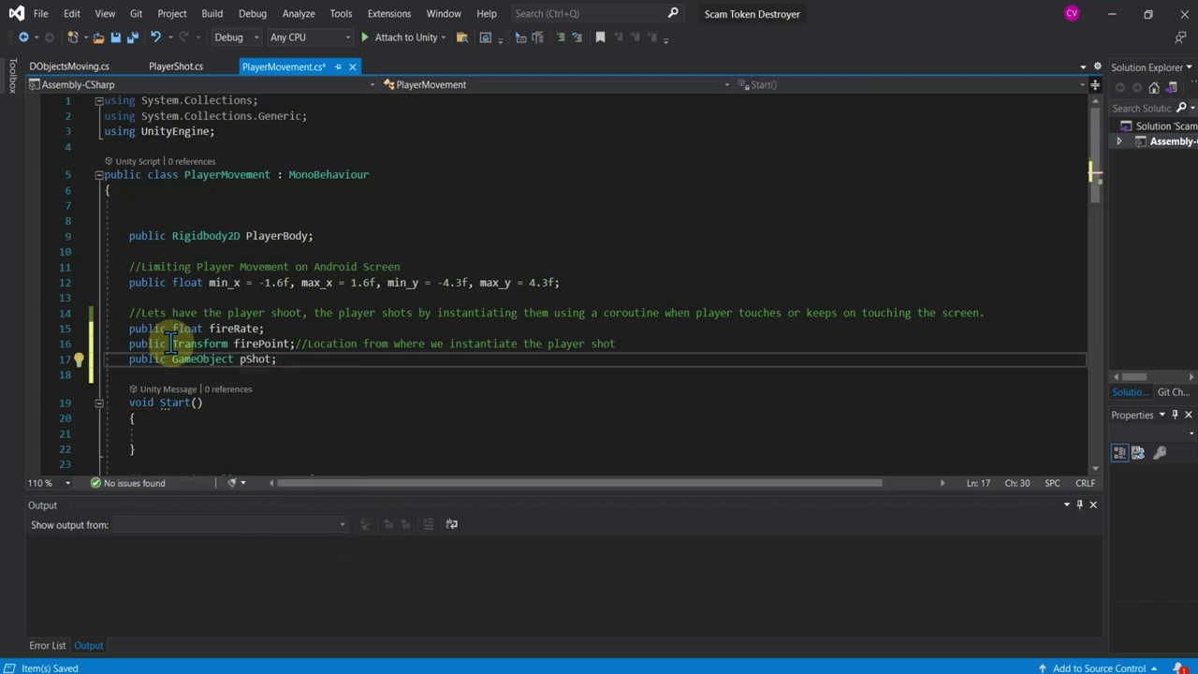
{"action": "type", "text": "//The "}
{"action": "type", "text": "game "}
{"action": "type", "text": "object t"}
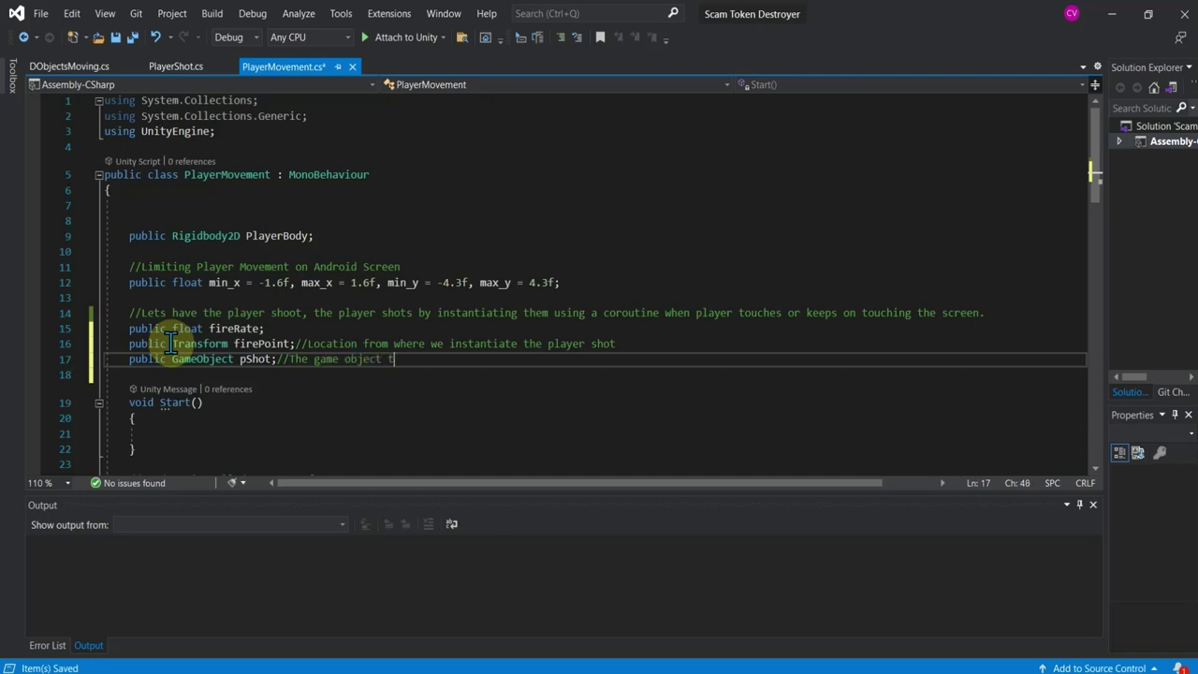
{"action": "key", "text": "BackSpace"}
{"action": "key", "text": "BackSpace"}
{"action": "key", "text": "BackSpace"}
{"action": "type", "text": "object that "}
{"action": "type", "text": "will be instan"}
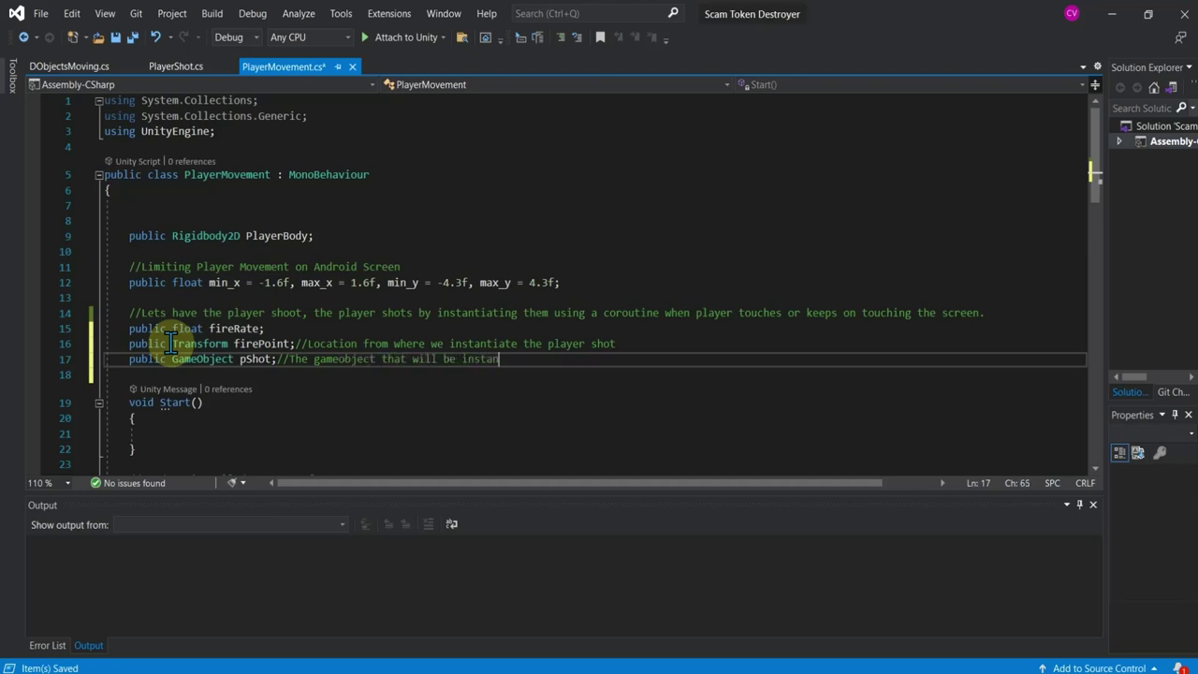
{"action": "type", "text": "tiated."}
{"action": "key", "text": "Return"}
- Insert two blank lines above the 'Touch touch' line in Update's touch-count check
{"action": "left_click_drag", "start_coordinate": [129, 328], "coordinate": [246, 359]}
{"action": "scroll", "coordinate": [281, 365], "scroll_direction": "down", "scroll_amount": 1}
{"action": "scroll", "coordinate": [281, 364], "scroll_direction": "down", "scroll_amount": 5}
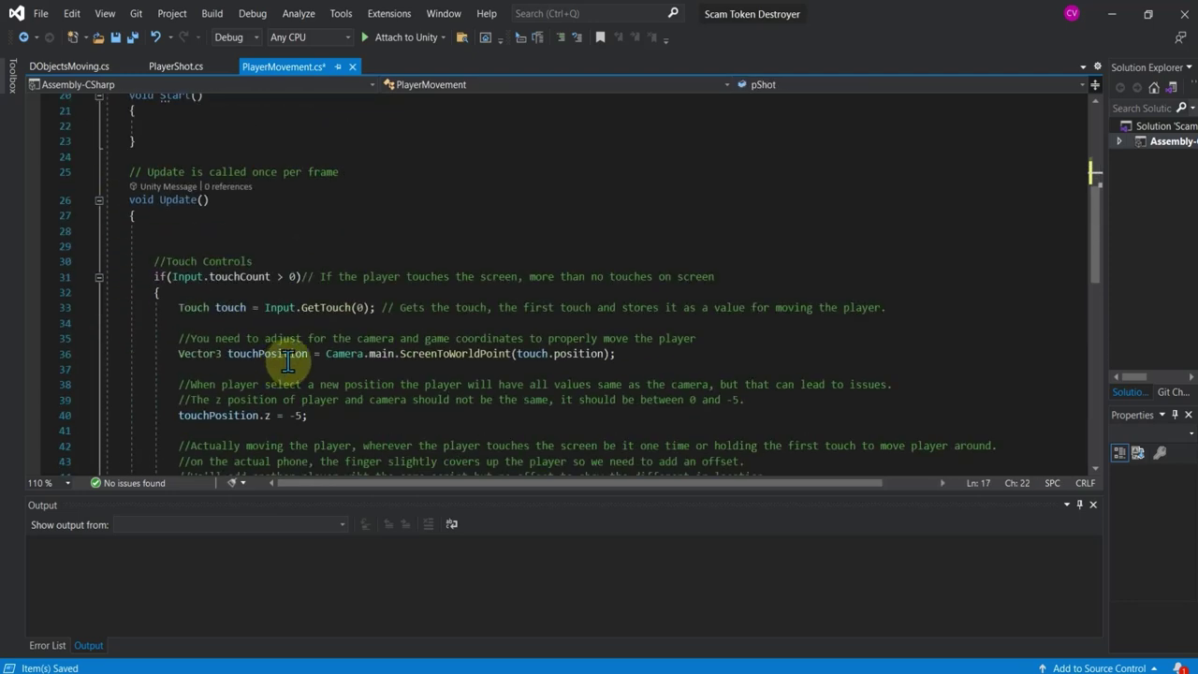
{"action": "scroll", "coordinate": [289, 360], "scroll_direction": "down", "scroll_amount": 3}
{"action": "scroll", "coordinate": [288, 357], "scroll_direction": "up", "scroll_amount": 1}
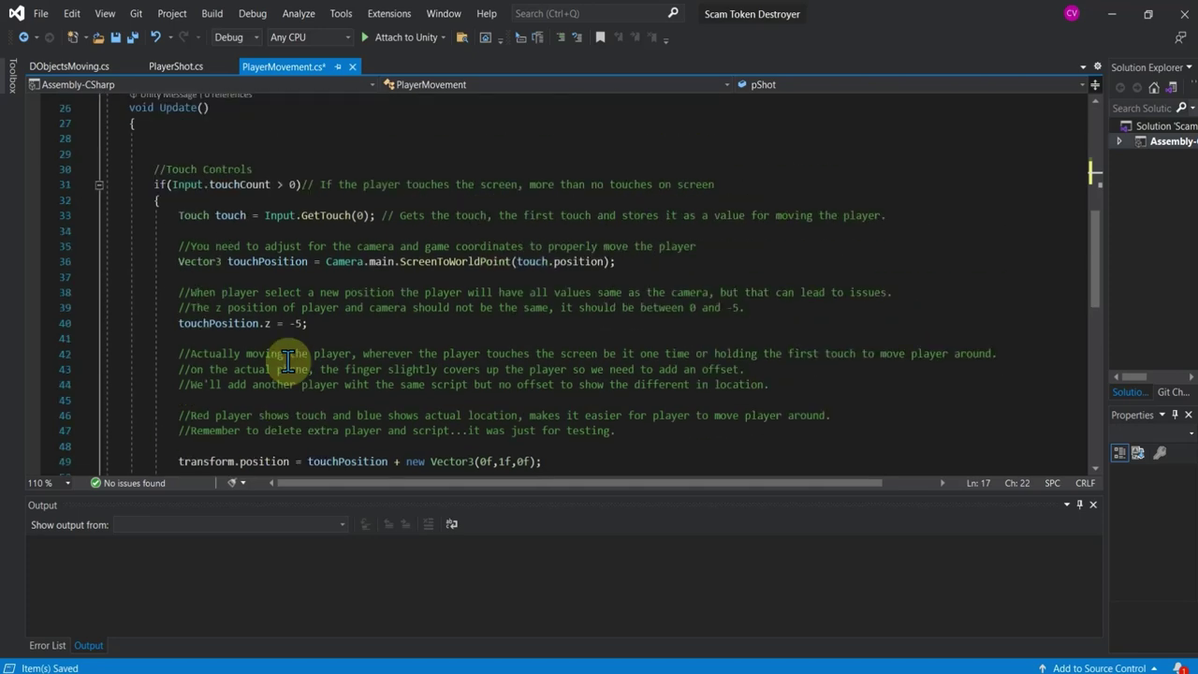
{"action": "left_click", "coordinate": [184, 292]}
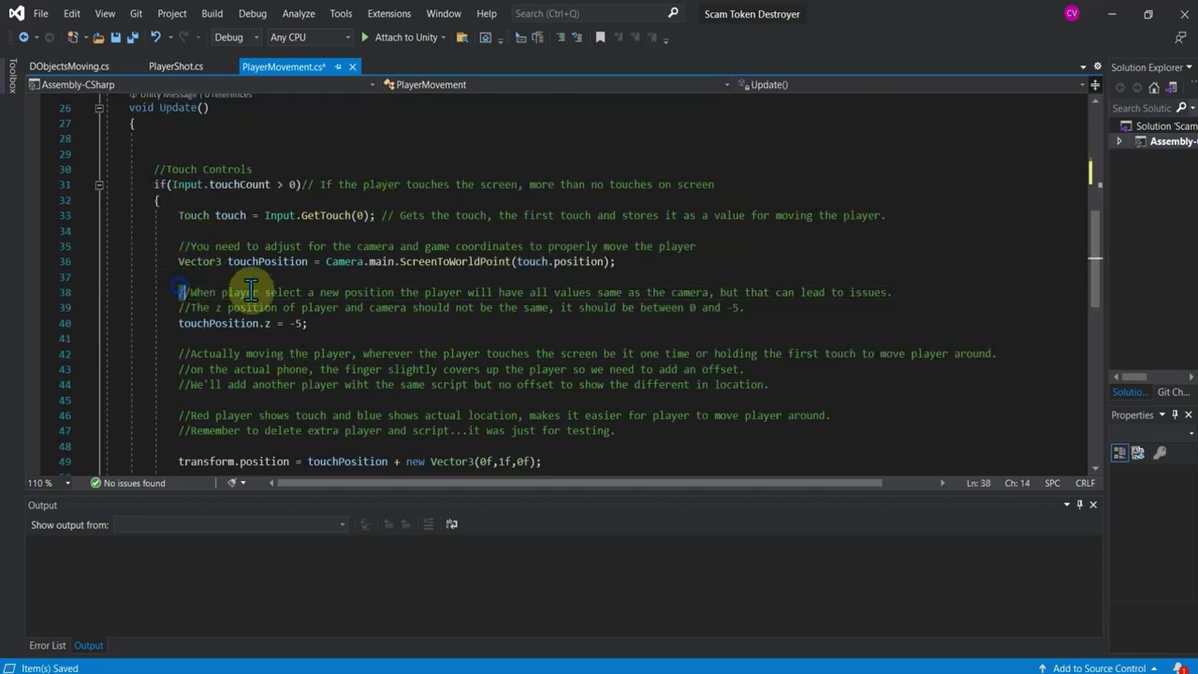
{"action": "left_click_drag", "start_coordinate": [251, 291], "coordinate": [822, 305]}
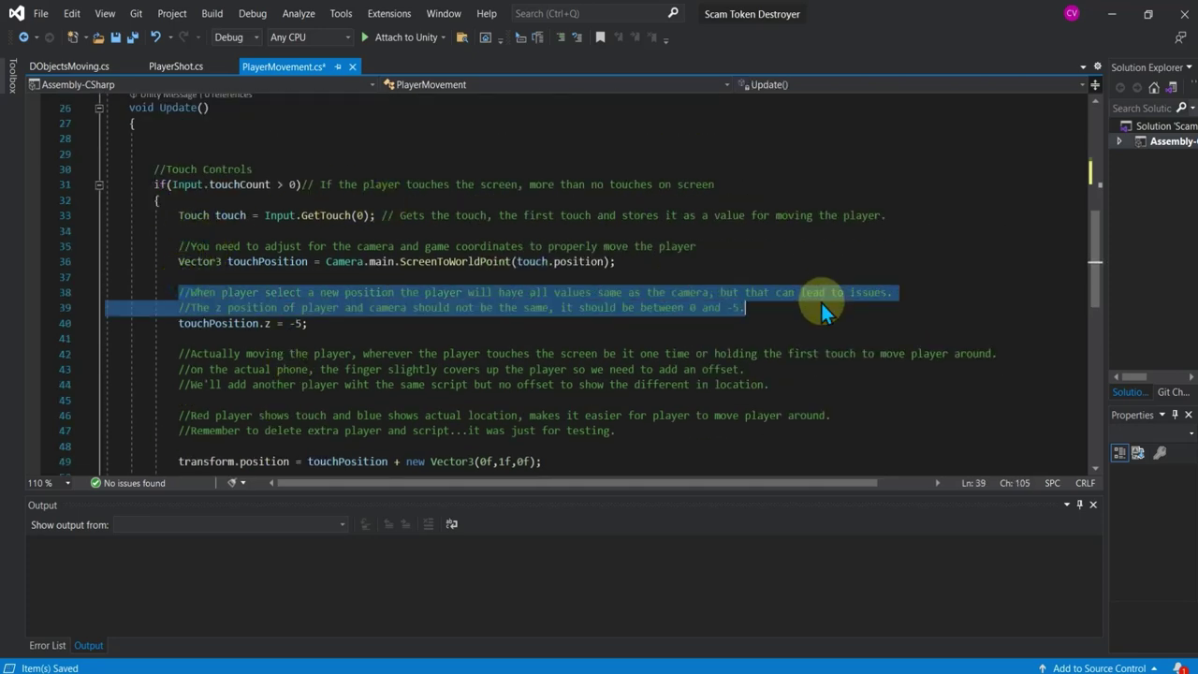
{"action": "left_click", "coordinate": [397, 356]}
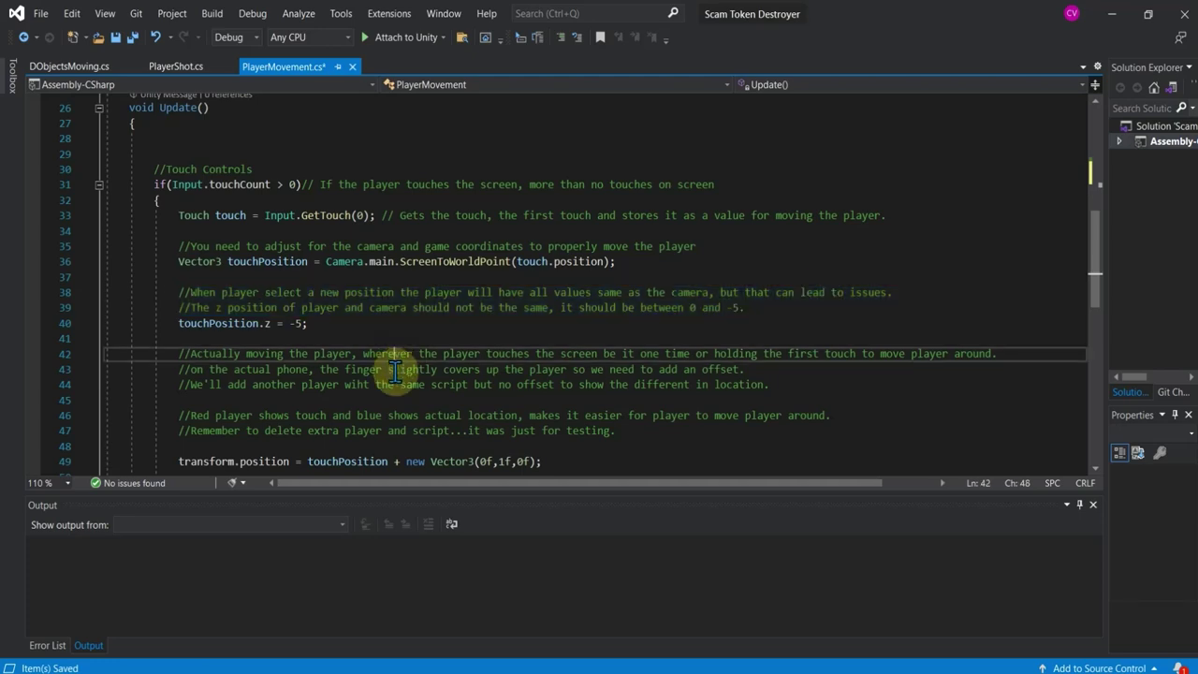
{"action": "left_click", "coordinate": [180, 215]}
{"action": "key", "text": "Return"}
{"action": "key", "text": "Return"}
{"action": "key", "text": "Return"}
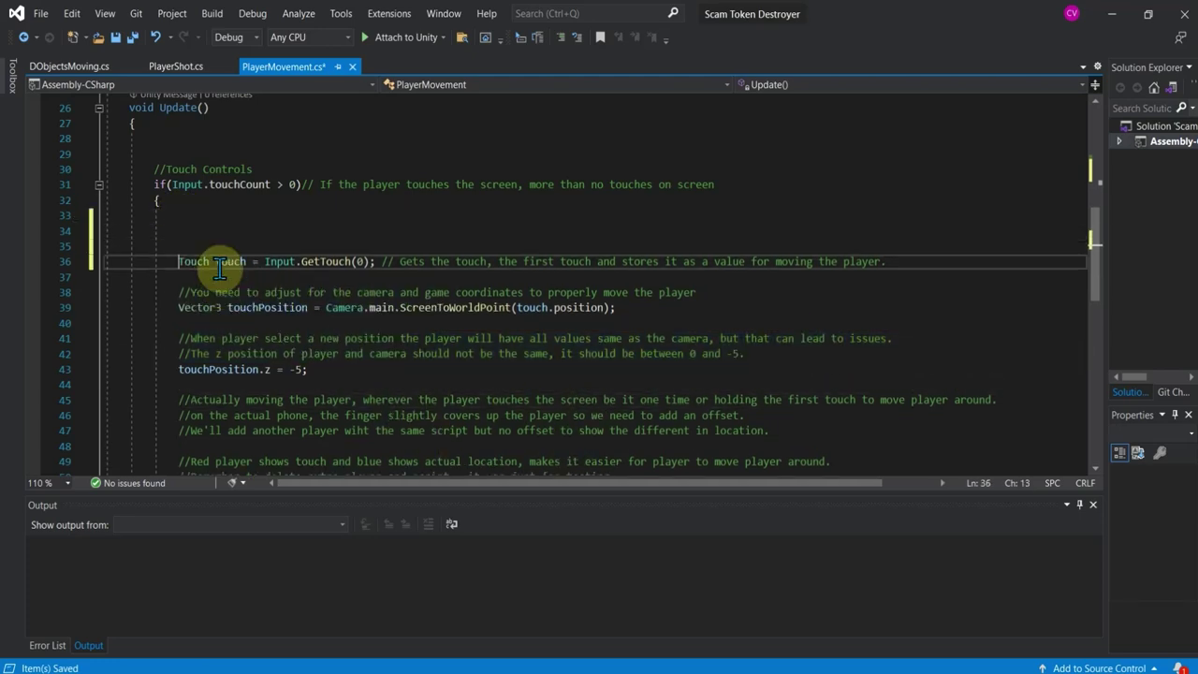
{"action": "key", "text": "Return"}
- On the first blank line, write a // comment saying the coroutine will be called here, 'first lets make it.'
{"action": "left_click", "coordinate": [196, 216]}
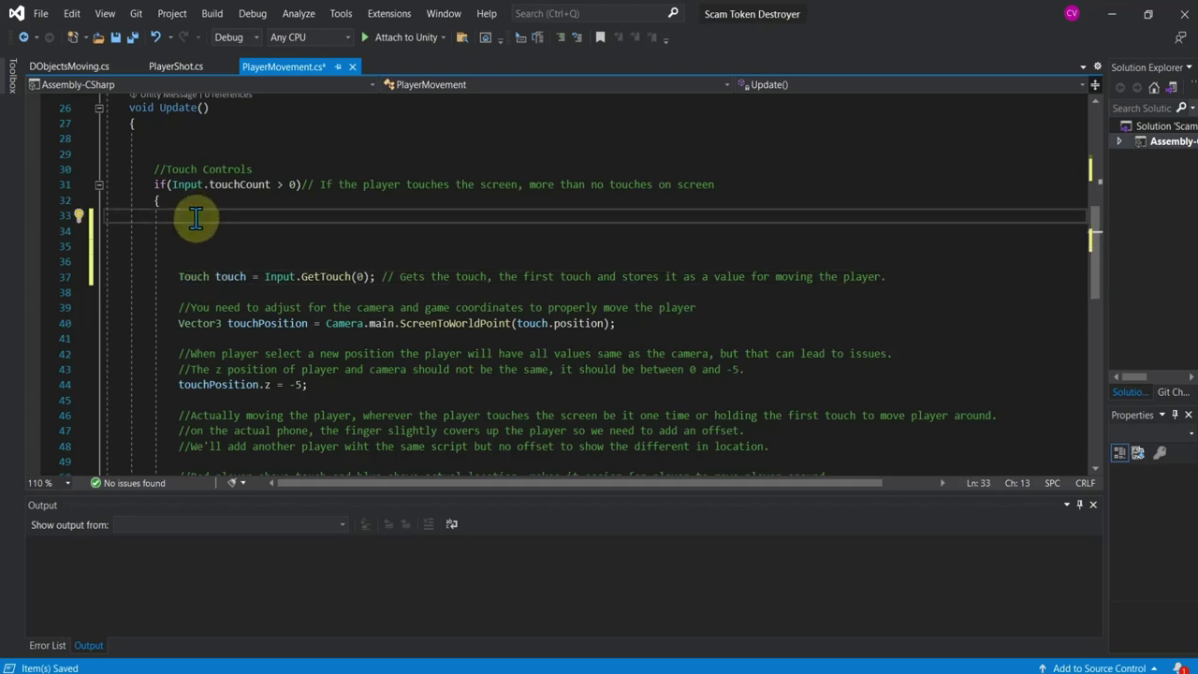
{"action": "type", "text": "//"}
{"action": "type", "text": "here"}
{"action": "type", "text": "wi"}
{"action": "type", "text": "ll cal"}
{"action": "type", "text": "e "}
{"action": "type", "text": "cor"}
{"action": "type", "text": "rto"}
{"action": "key", "text": "BackSpace"}
{"action": "key", "text": "BackSpace"}
{"action": "type", "text": "tine...fir"}
{"action": "type", "text": "st lets"}
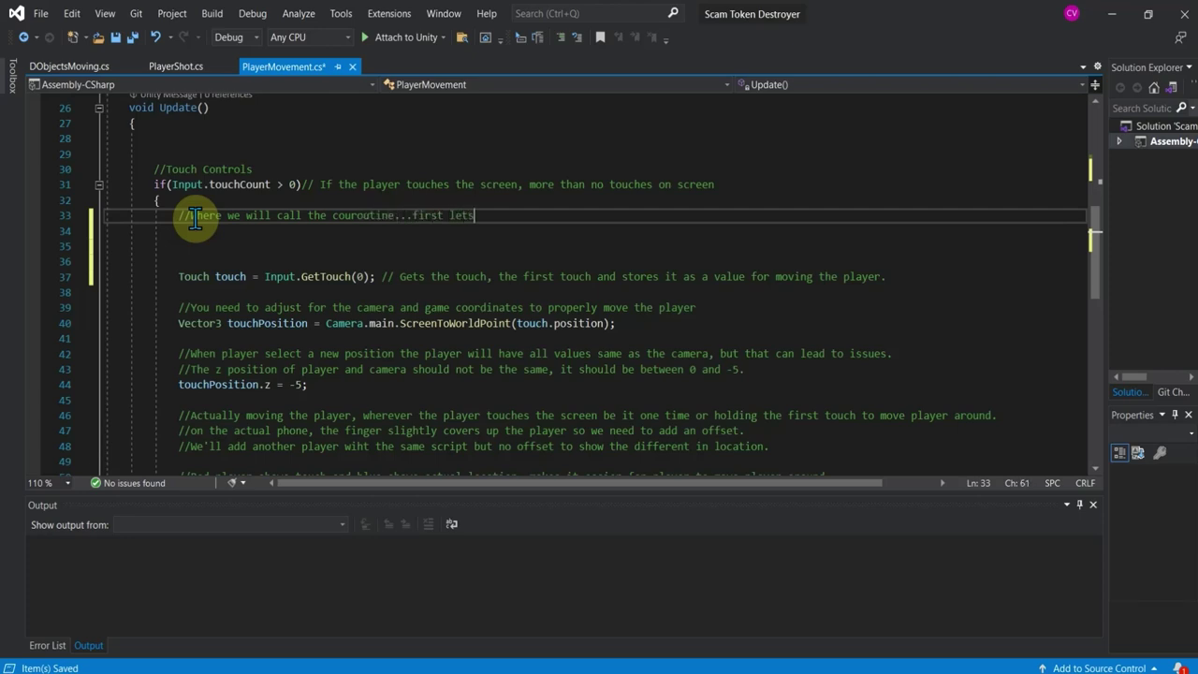
{"action": "type", "text": " make it."}
- Add blank lines after Update's closing brace at the bottom of the PlayerMovement class
{"action": "scroll", "coordinate": [334, 275], "scroll_direction": "down", "scroll_amount": 4}
{"action": "scroll", "coordinate": [334, 281], "scroll_direction": "down", "scroll_amount": 4}
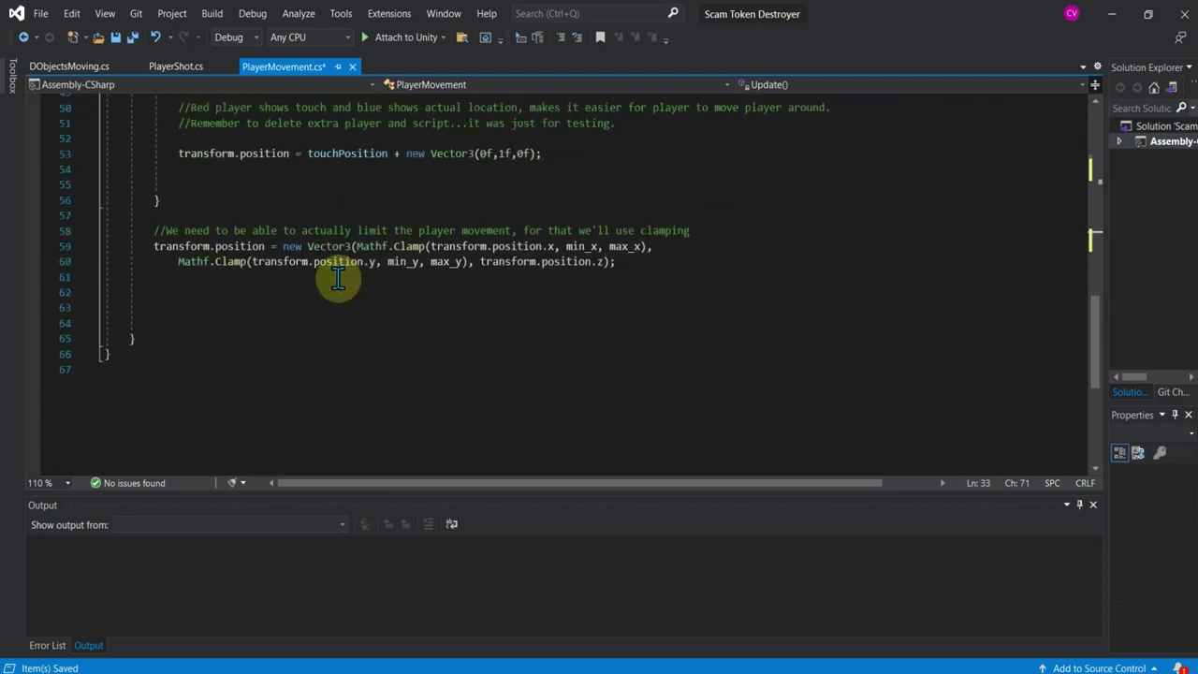
{"action": "left_click", "coordinate": [144, 338]}
{"action": "key", "text": "Return"}
{"action": "key", "text": "Return"}
{"action": "key", "text": "Return"}
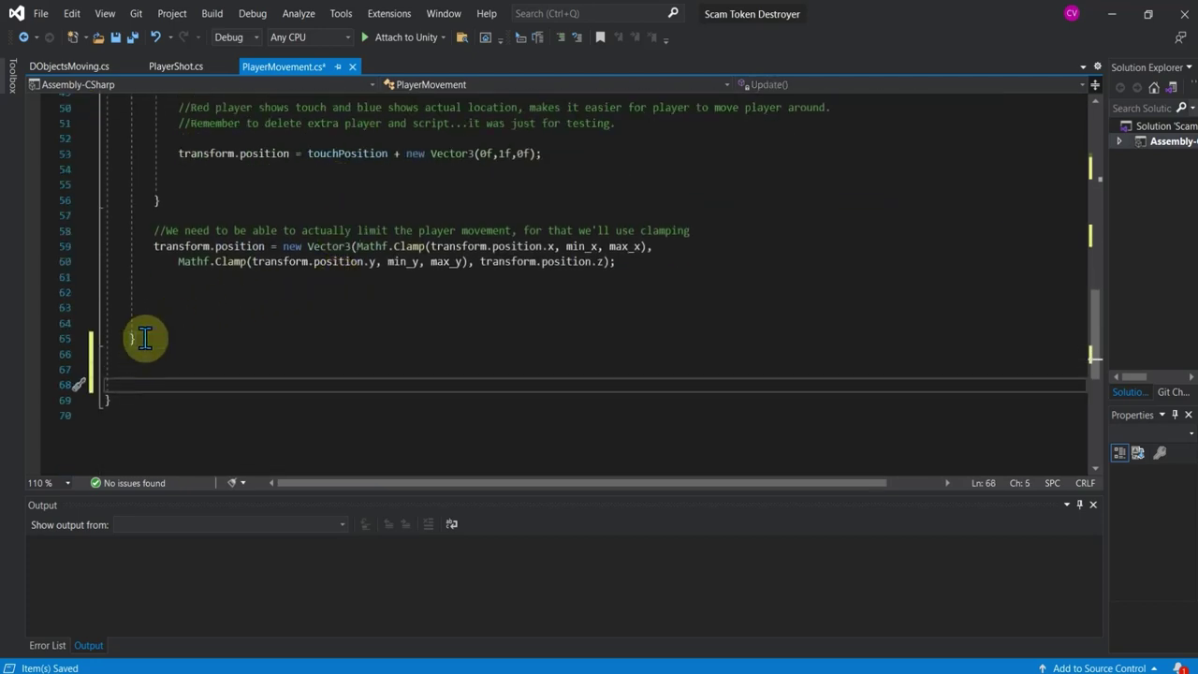
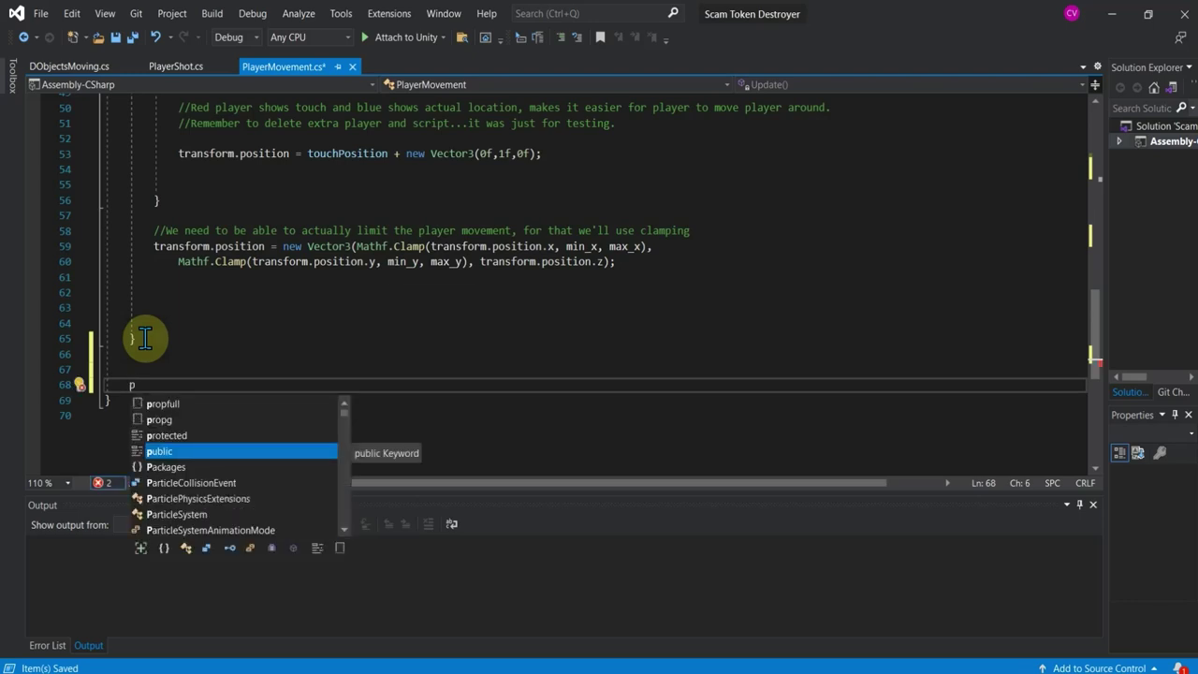
- Below Update, declare public IEnumerator coAutoFire() and open an empty braced body
{"action": "type", "text": "h"}
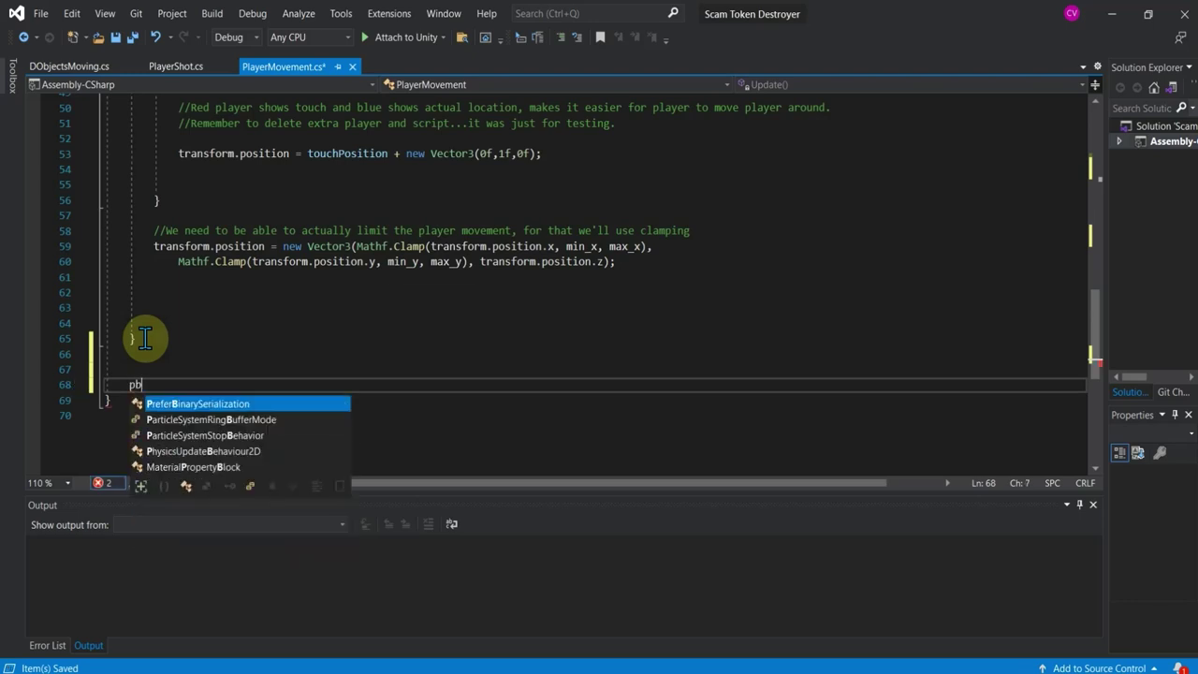
{"action": "key", "text": "BackSpace"}
{"action": "type", "text": "ublic "}
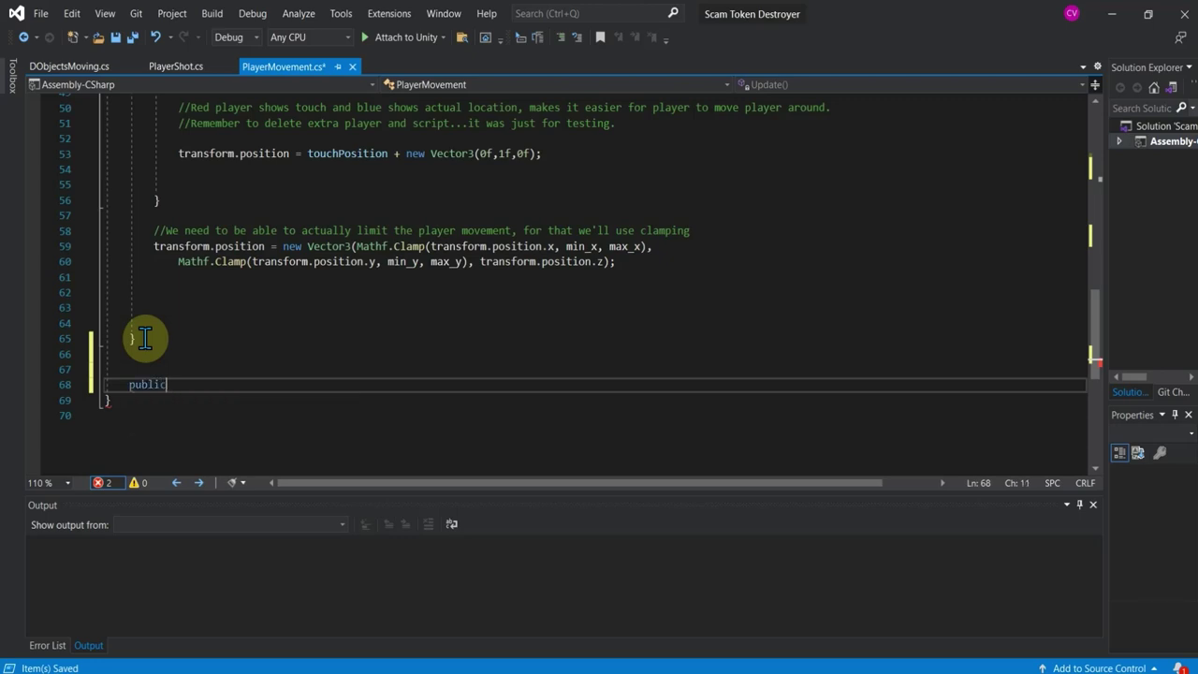
{"action": "type", "text": "en"}
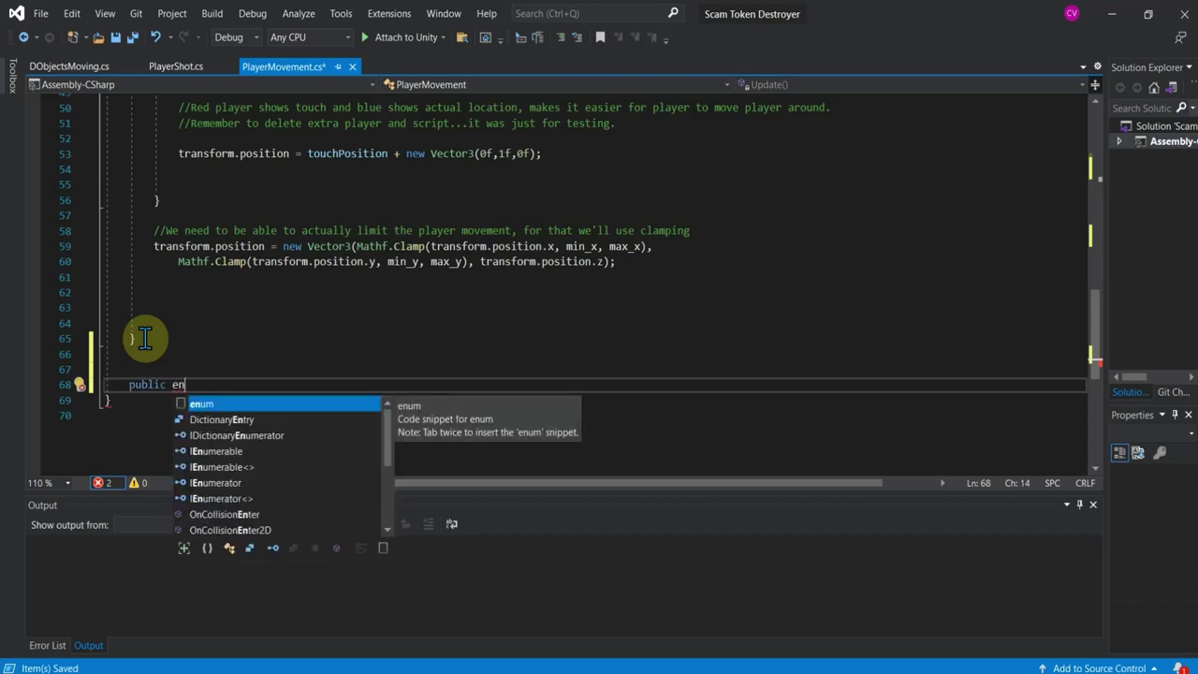
{"action": "key", "text": "Down"}
{"action": "key", "text": "Down"}
{"action": "key", "text": "Down"}
{"action": "key", "text": "Down"}
{"action": "key", "text": "Down"}
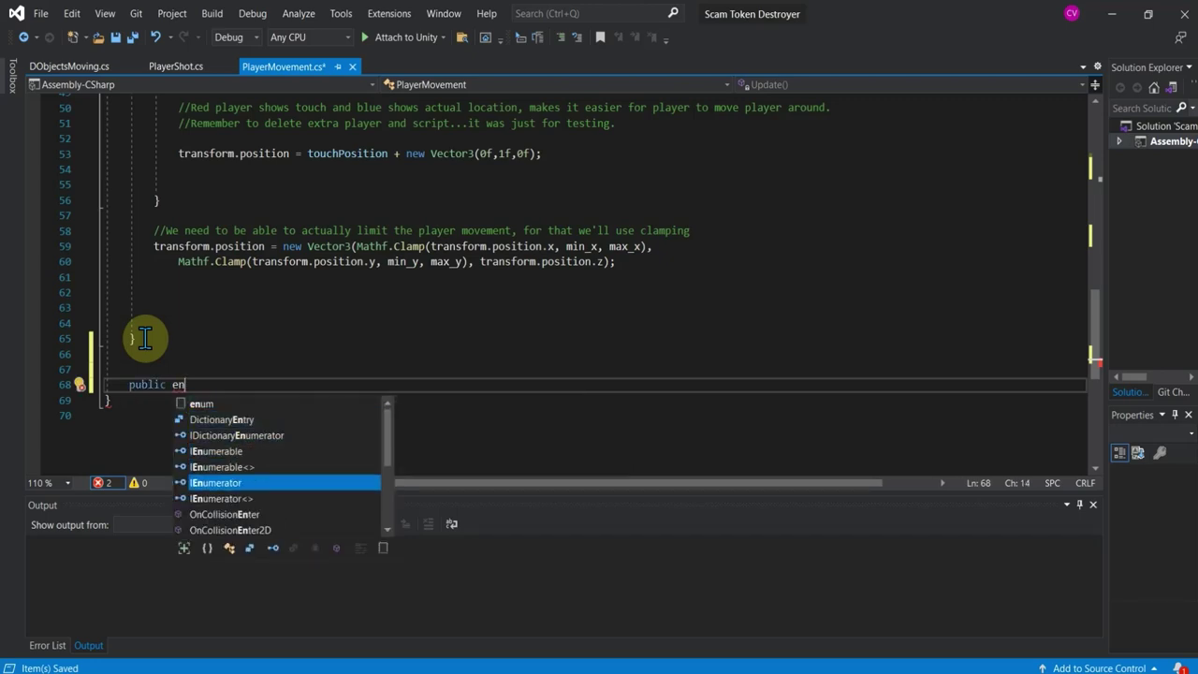
{"action": "key", "text": "Tab"}
{"action": "type", "text": "co"}
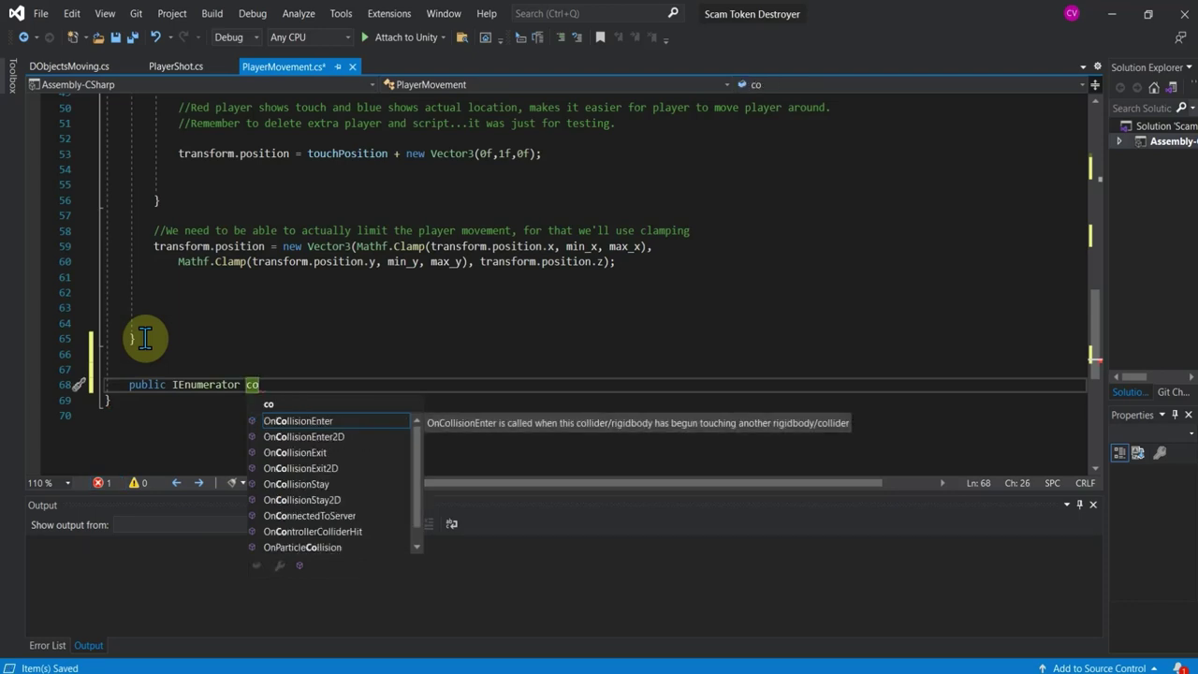
{"action": "type", "text": "Aut"}
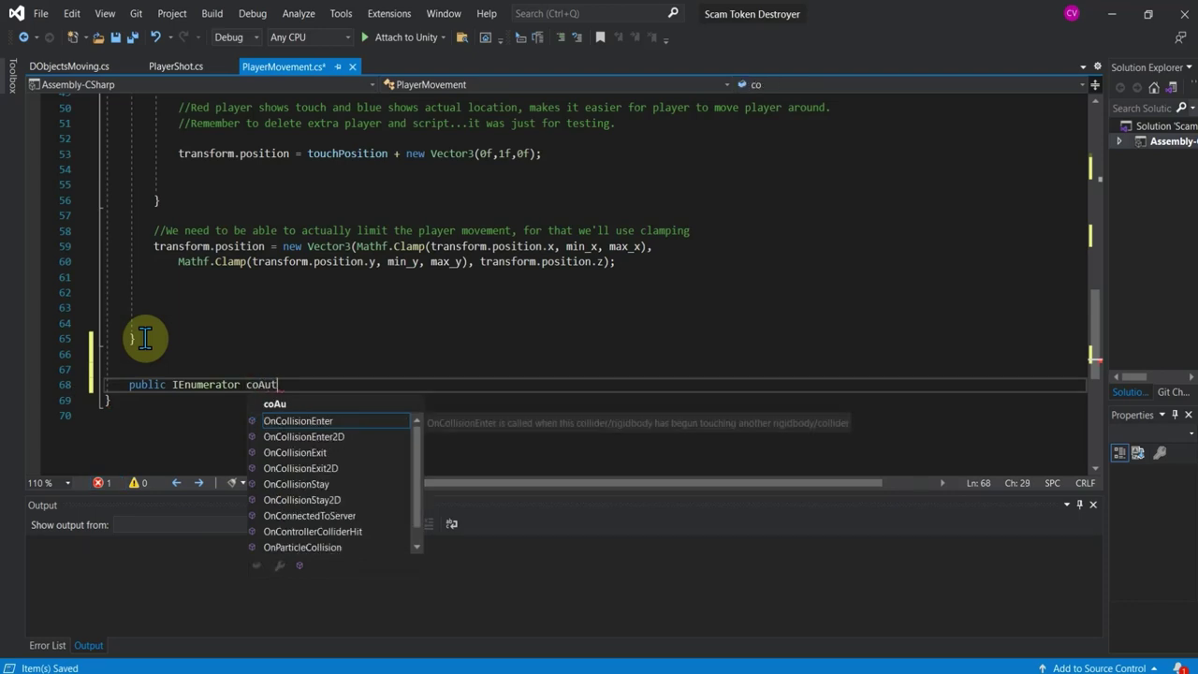
{"action": "type", "text": "oFire"}
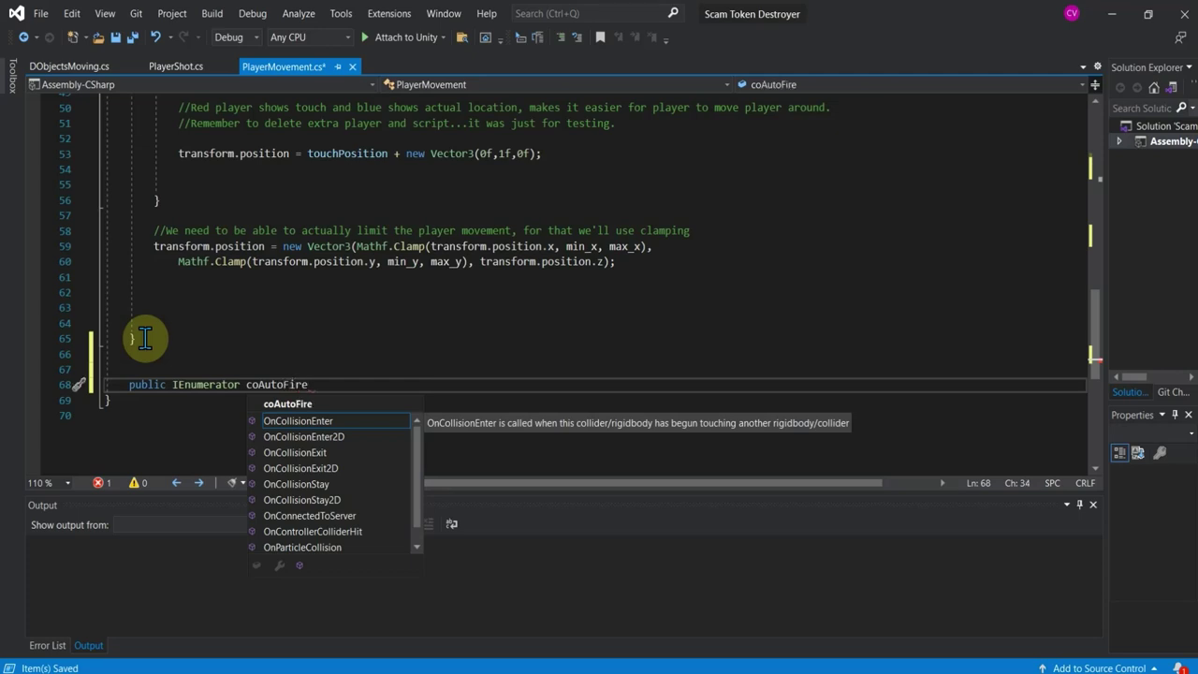
{"action": "type", "text": "()"}
{"action": "key", "text": "Return"}
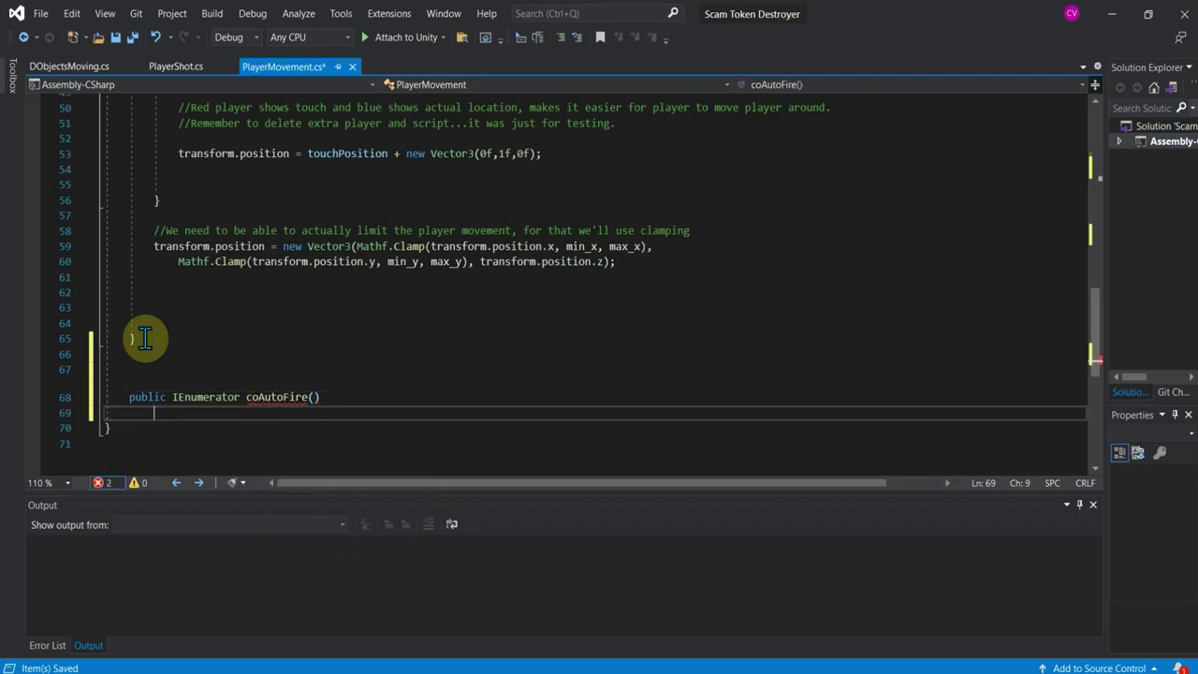
{"action": "type", "text": "{"}
{"action": "key", "text": "Return"}
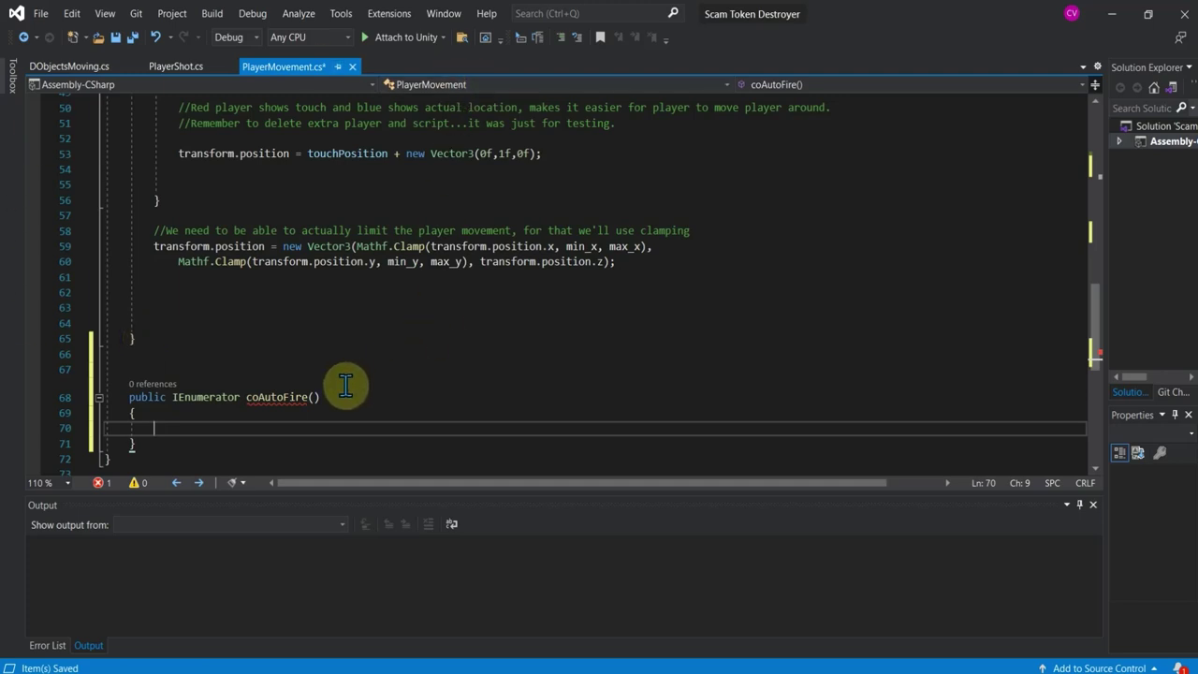
- Give coAutoFire a float fRate parameter and start its body with 'yield ret'
{"action": "left_click", "coordinate": [313, 397]}
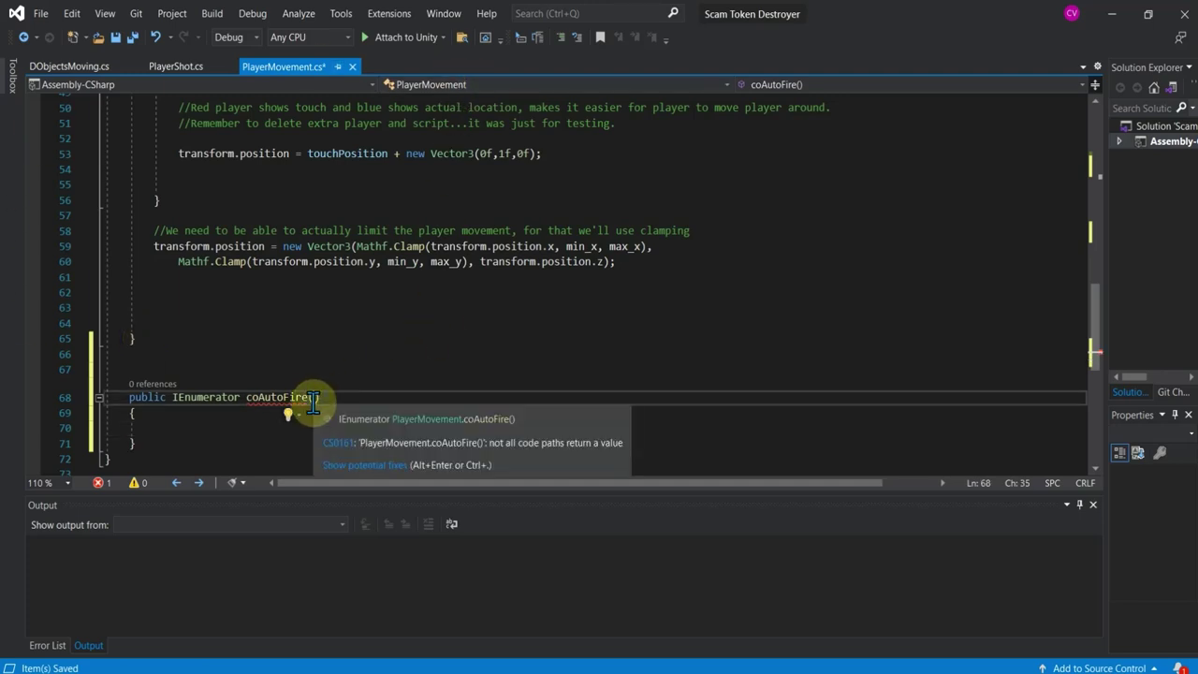
{"action": "type", "text": "coAutoFire(float"}
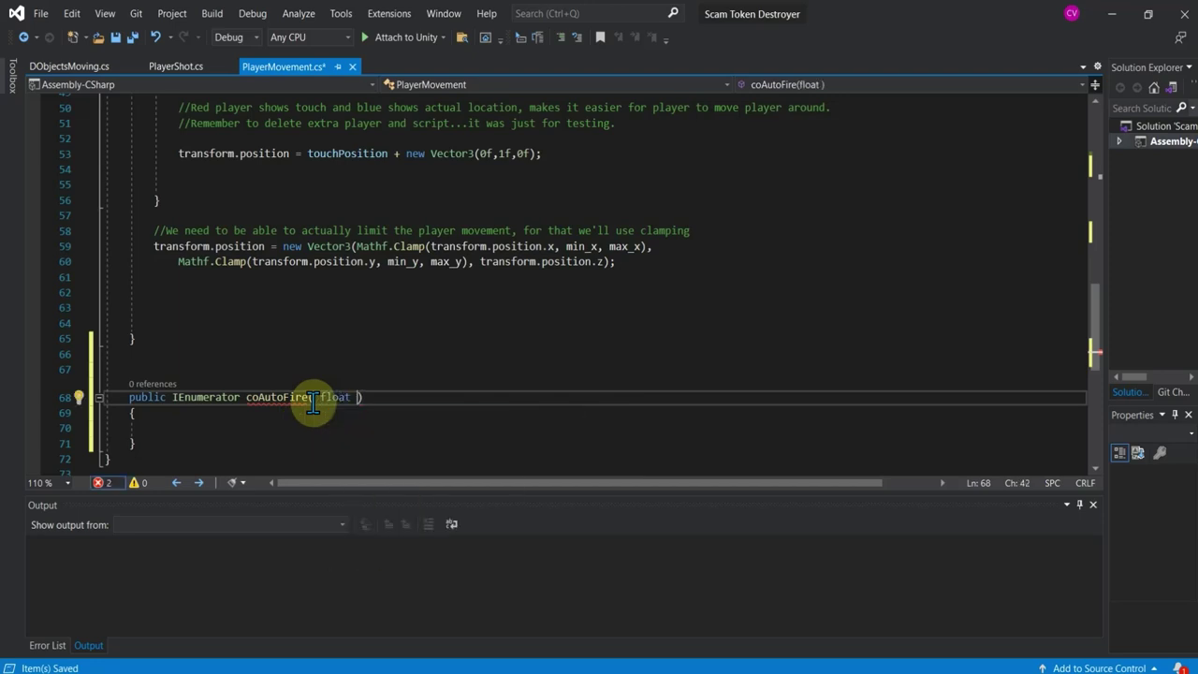
{"action": "type", "text": " fire"}
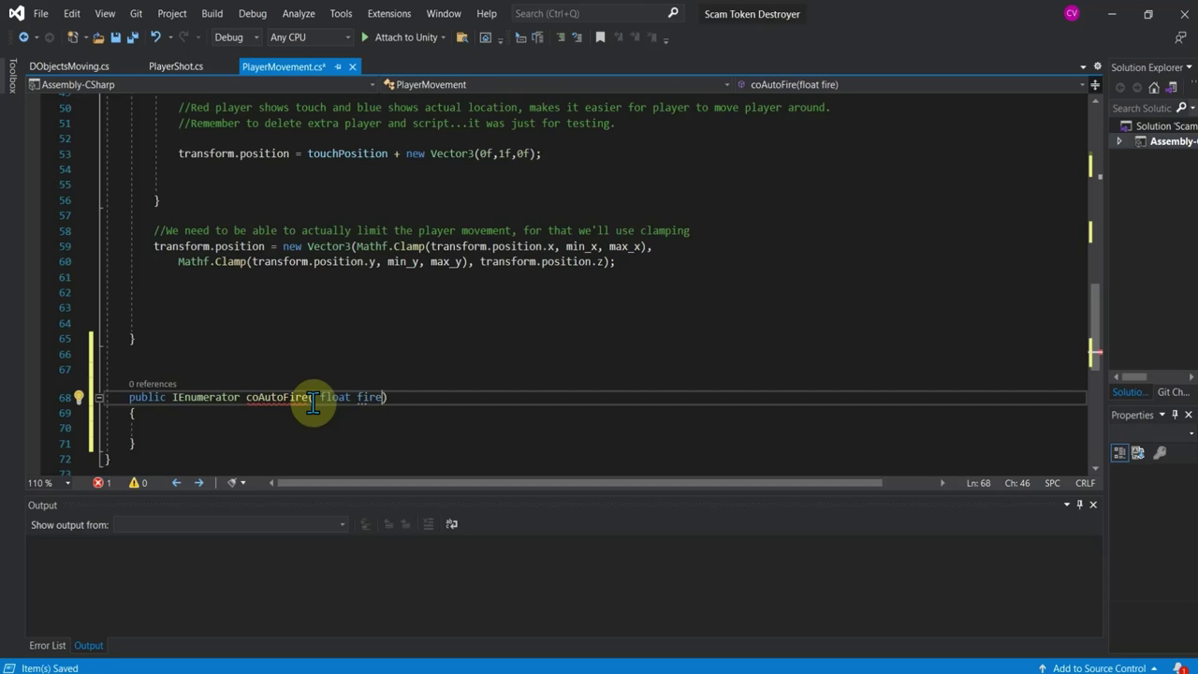
{"action": "type", "text": "Rate"}
{"action": "key", "text": "BackSpace"}
{"action": "key", "text": "BackSpace"}
{"action": "key", "text": "BackSpace"}
{"action": "key", "text": "BackSpace"}
{"action": "key", "text": "BackSpace"}
{"action": "key", "text": "BackSpace"}
{"action": "key", "text": "BackSpace"}
{"action": "type", "text": "Rate"}
{"action": "key", "text": "Down"}
{"action": "key", "text": "Down"}
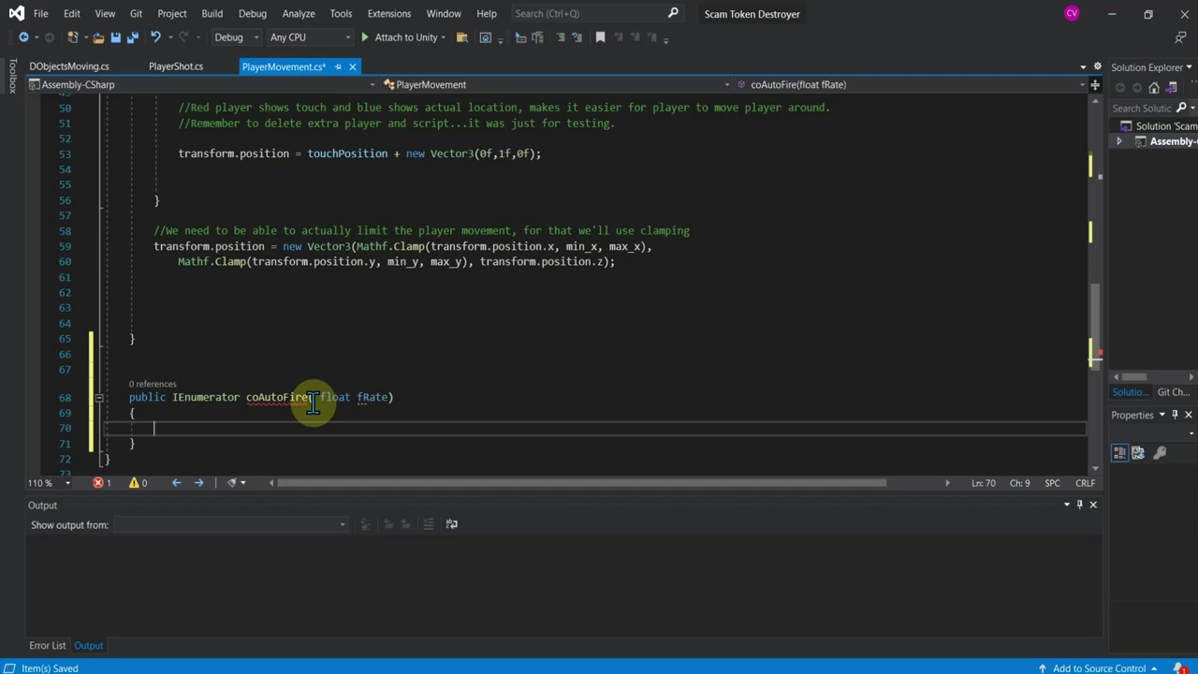
{"action": "type", "text": "yield"}
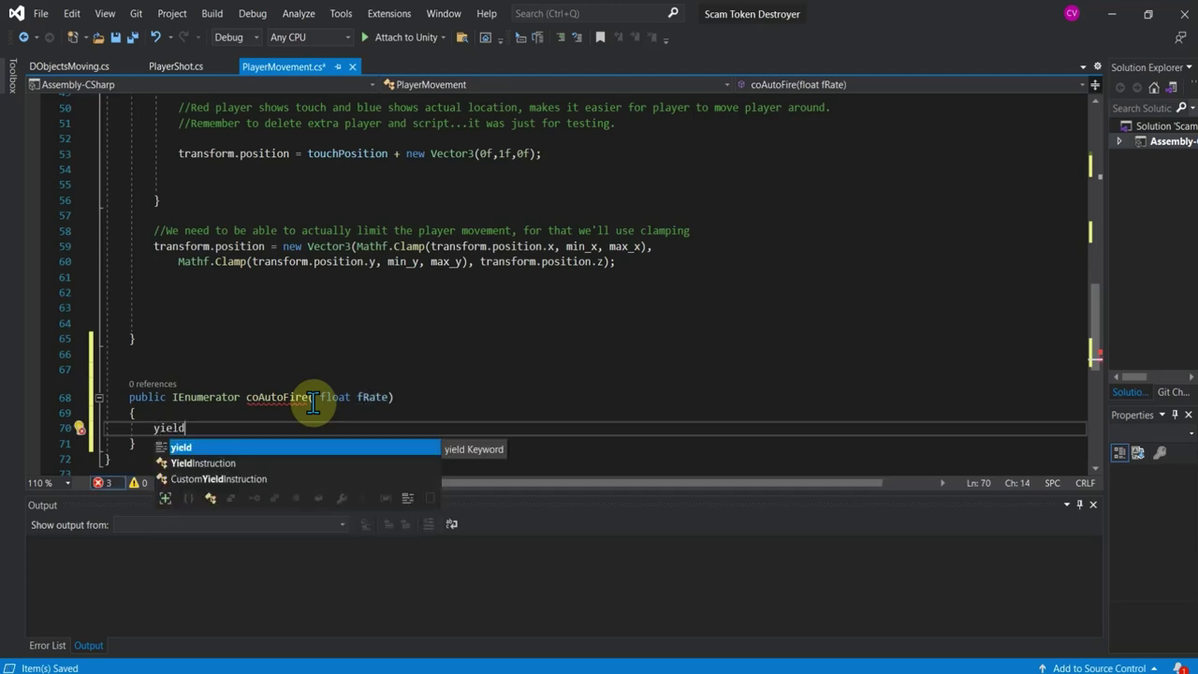
{"action": "type", "text": " ret"}
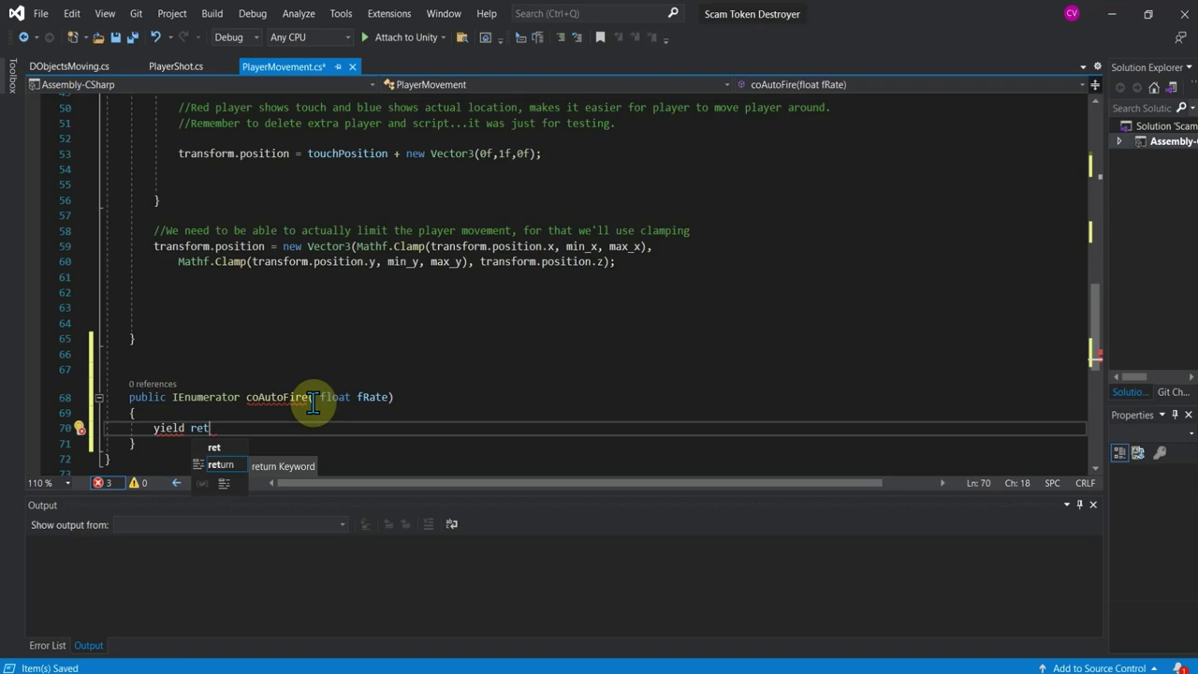
- Write 'yield return new WaitForSeconds(fRate);' followed by the comment '//Time between shots'
{"action": "key", "text": "Tab"}
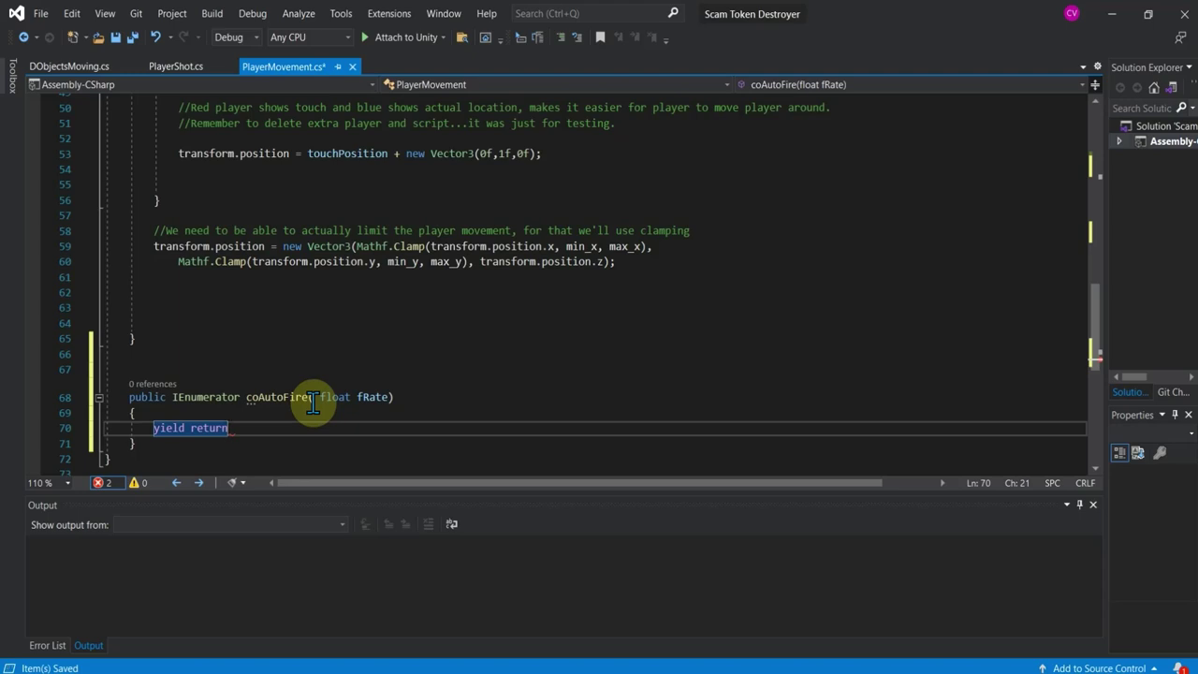
{"action": "type", "text": " new wait"}
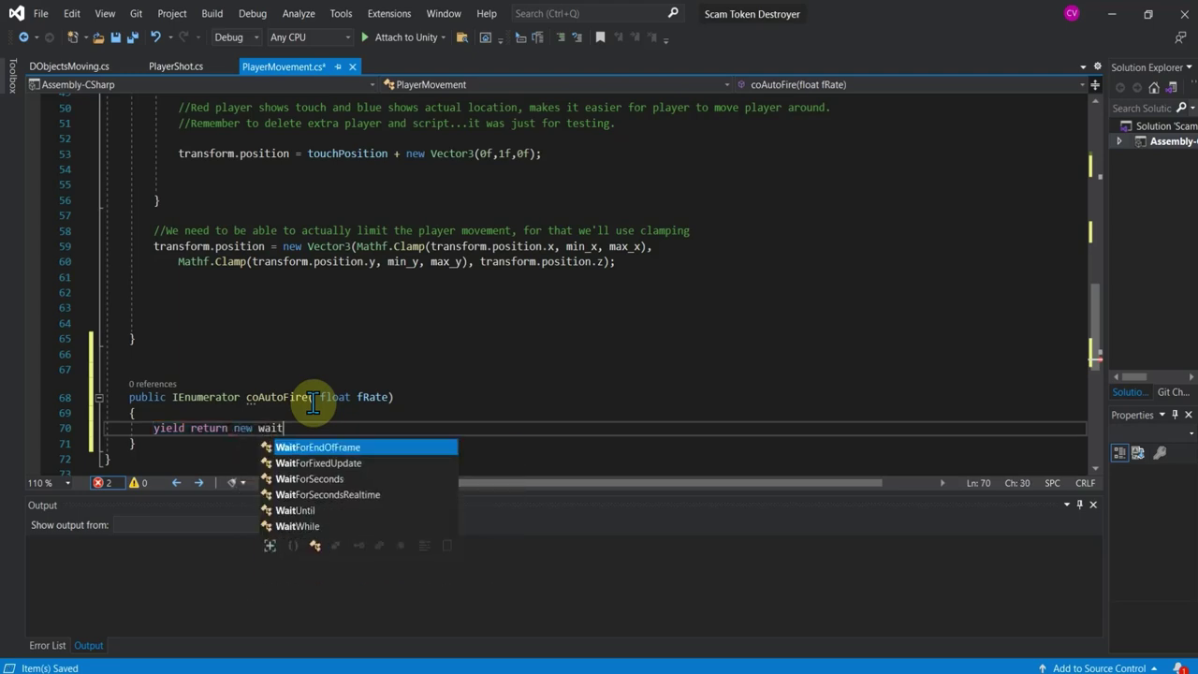
{"action": "type", "text": "for"}
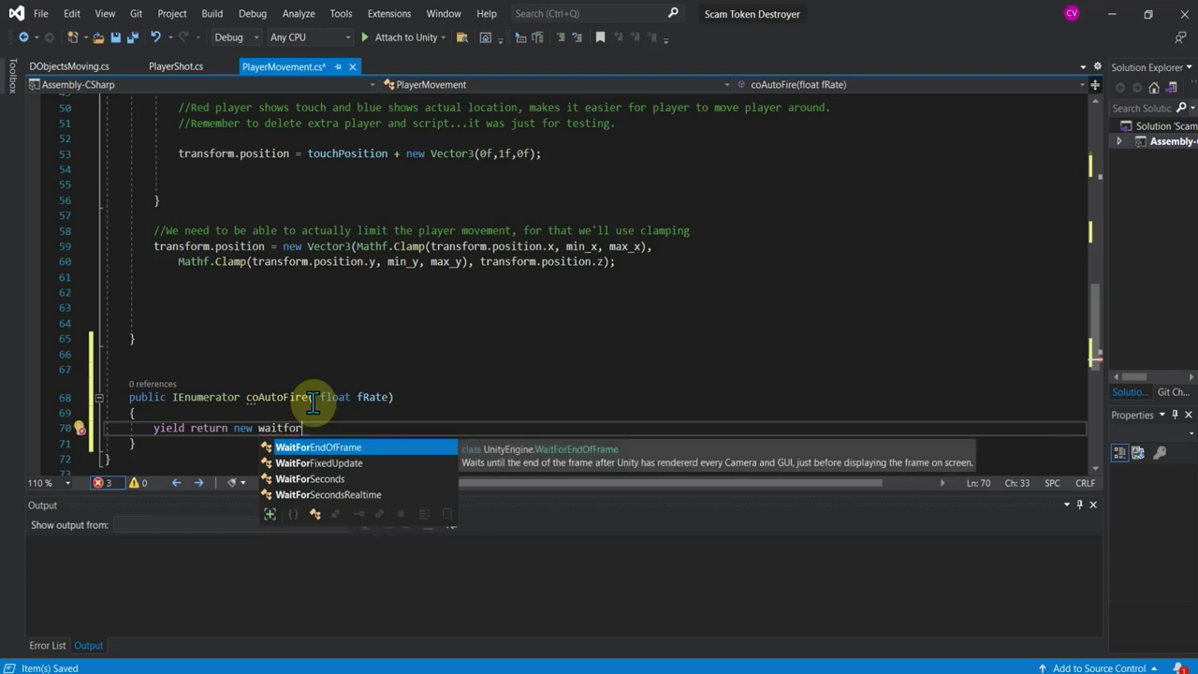
{"action": "key", "text": "Down"}
{"action": "key", "text": "Down"}
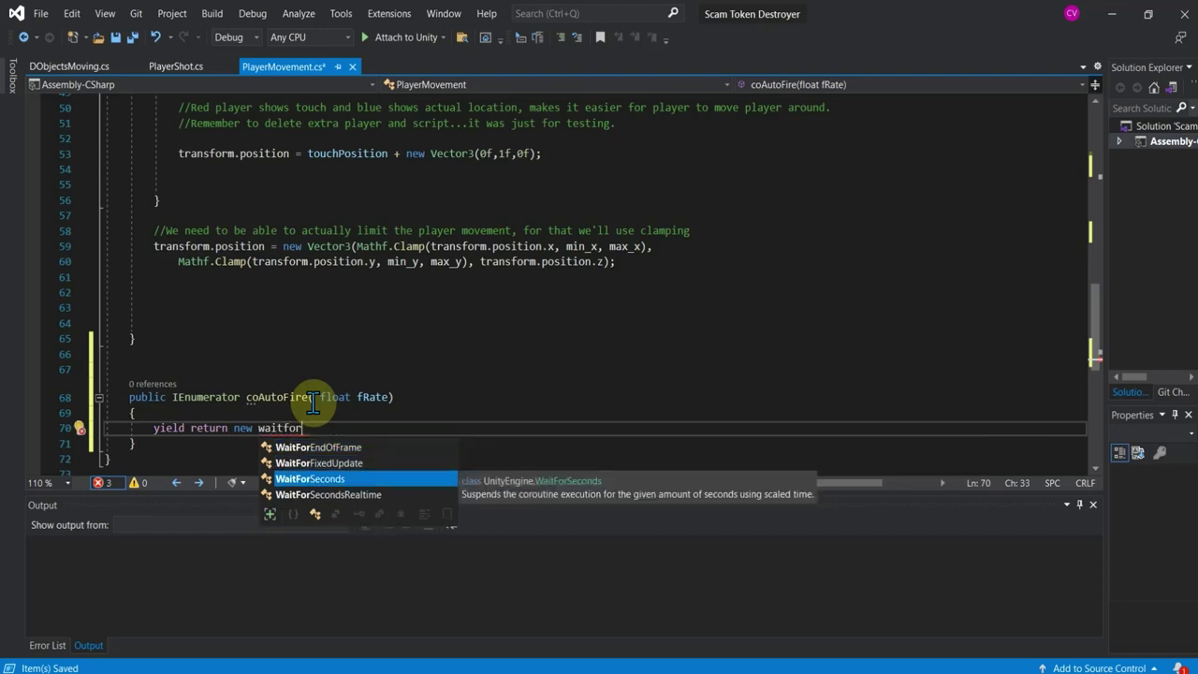
{"action": "key", "text": "Tab"}
{"action": "type", "text": "(fi"}
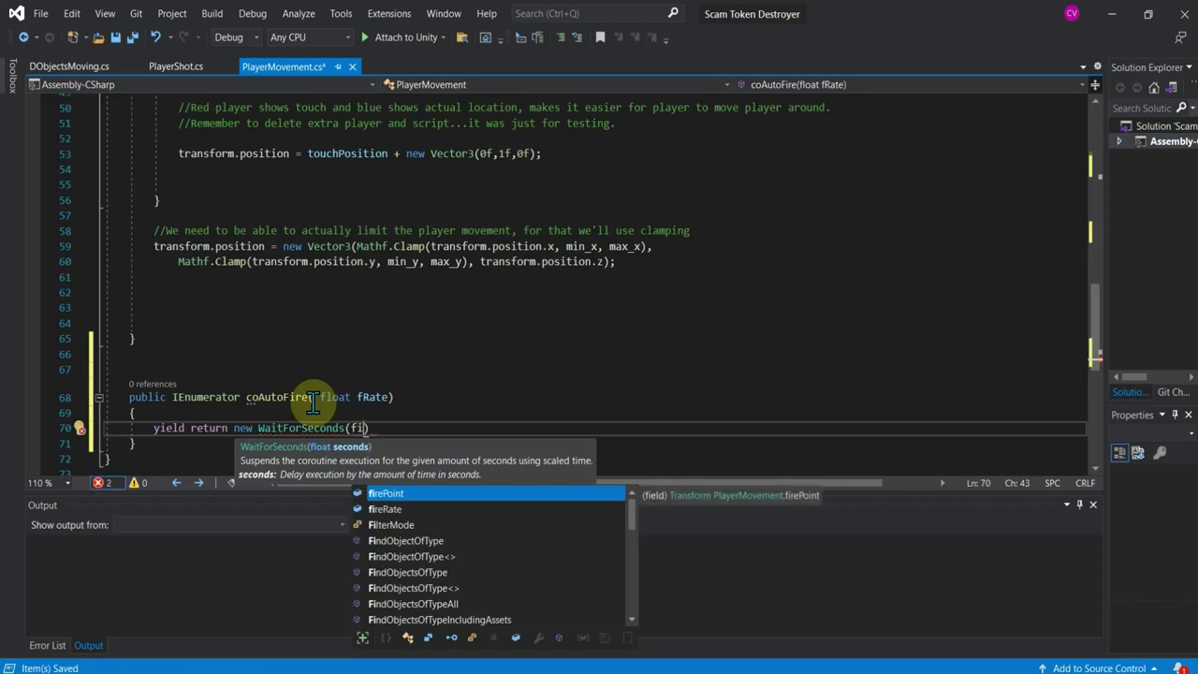
{"action": "key", "text": "BackSpace"}
{"action": "type", "text": "ra"}
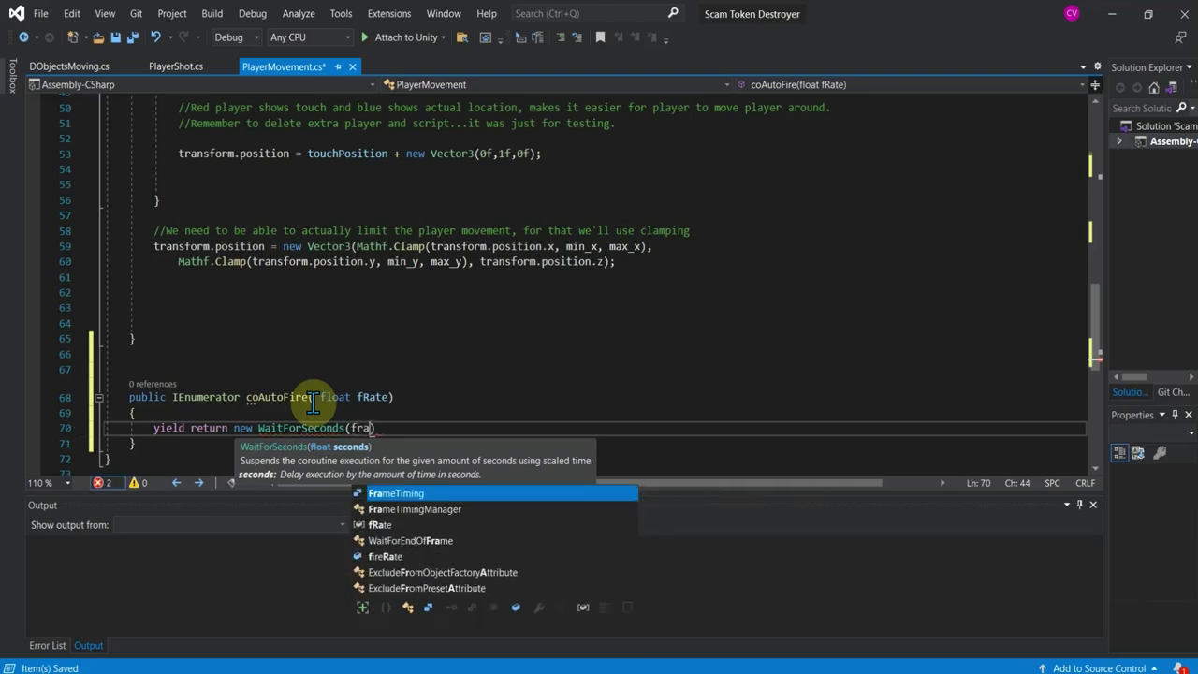
{"action": "key", "text": "Down"}
{"action": "key", "text": "Down"}
{"action": "key", "text": "Tab"}
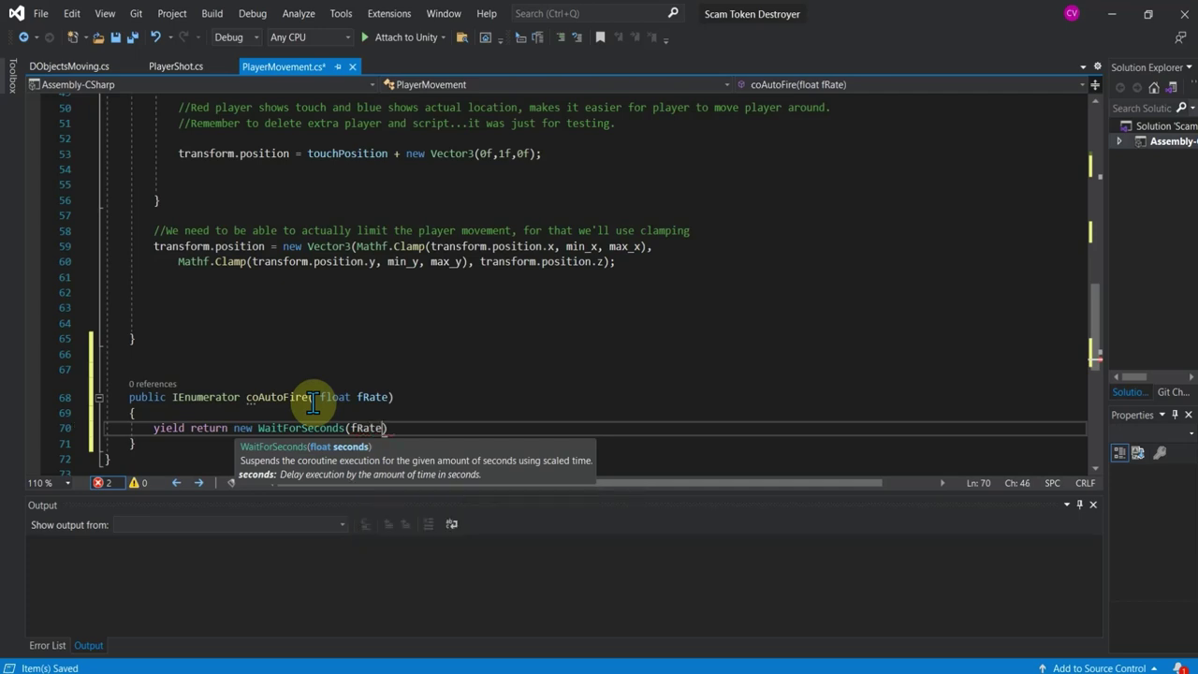
{"action": "type", "text": ");"}
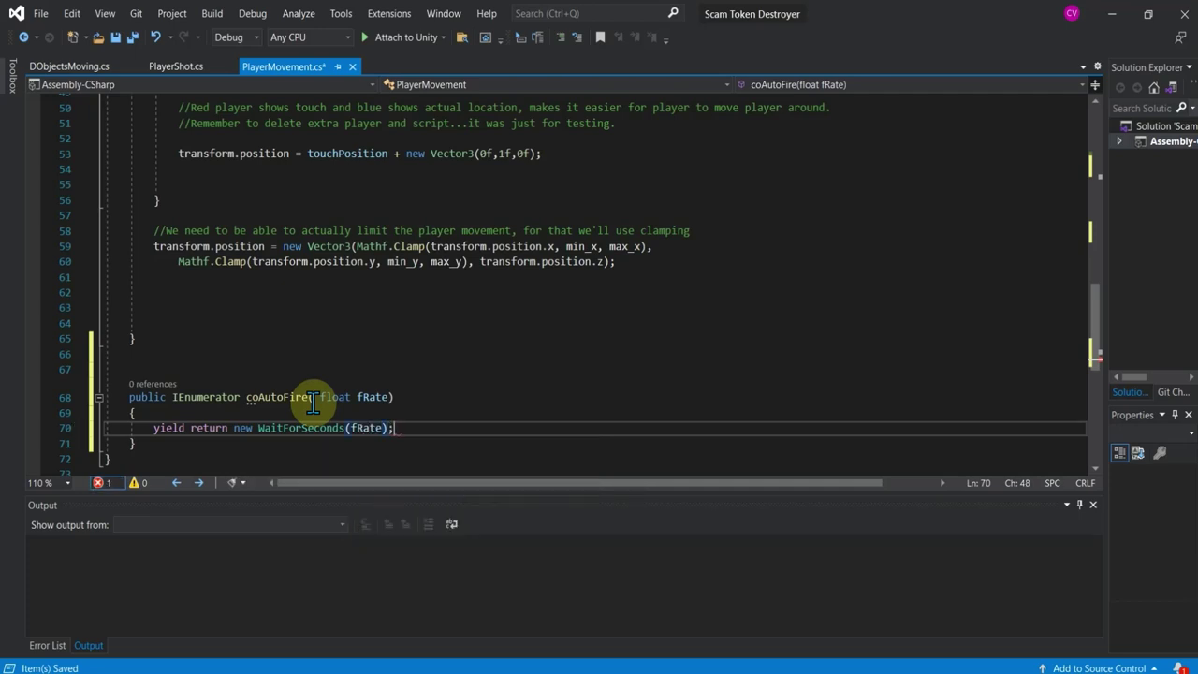
{"action": "type", "text": "//"}
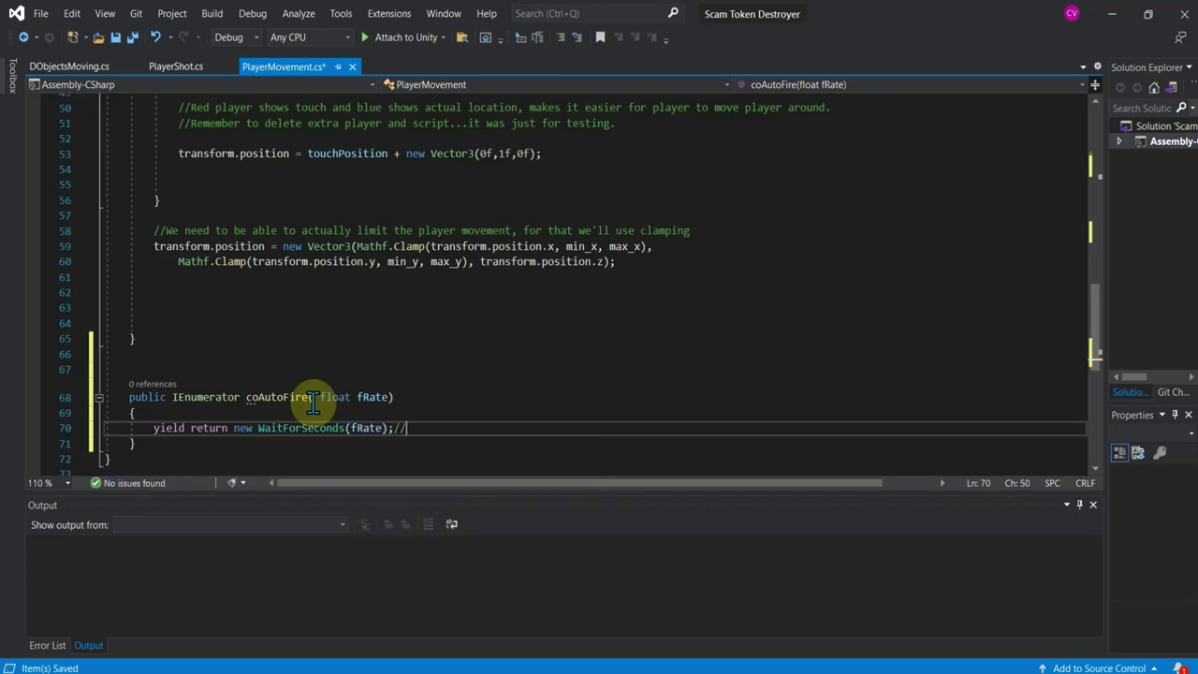
{"action": "type", "text": "Time be"}
{"action": "type", "text": "tween shots"}
- On a new line, begin Instantiate(pShot, firePoint.position as the spawn call
{"action": "key", "text": "Return"}
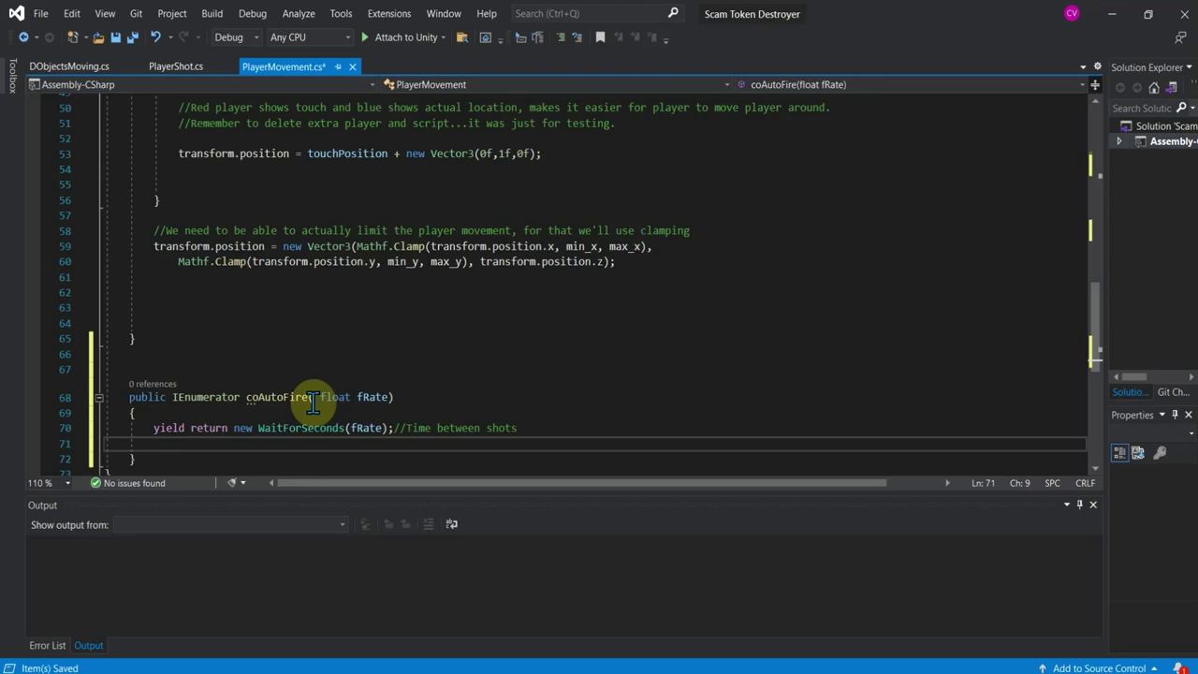
{"action": "type", "text": "Ins"}
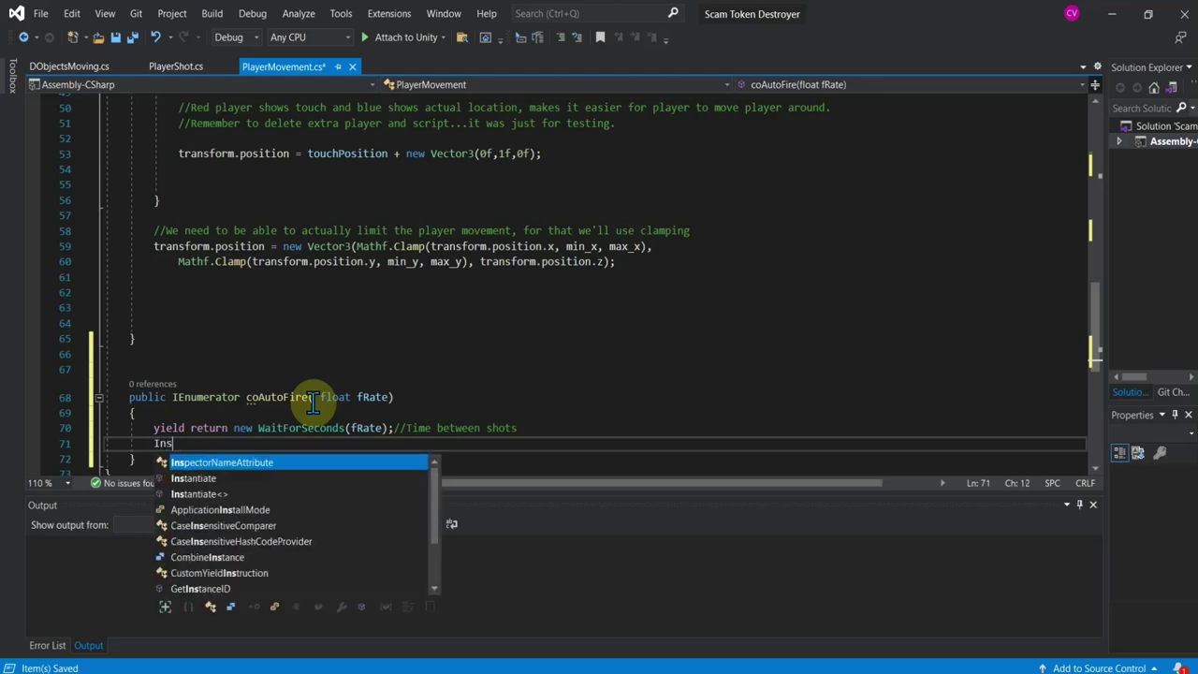
{"action": "type", "text": "ta"}
{"action": "key", "text": "Tab"}
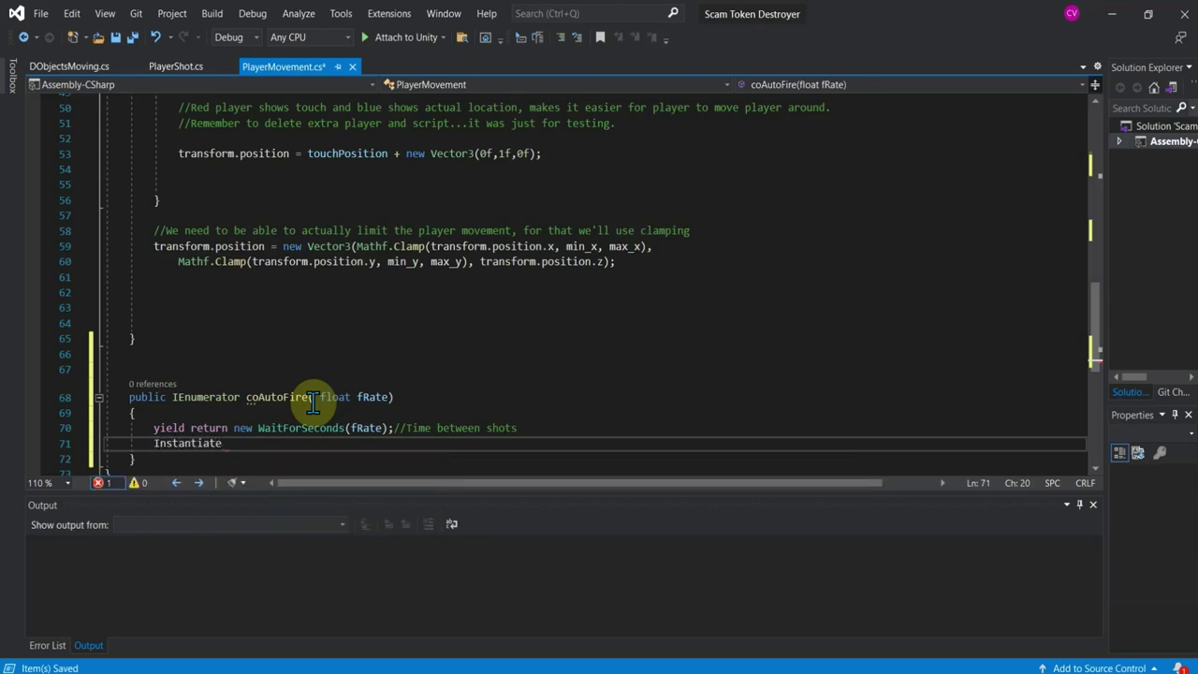
{"action": "type", "text": "("}
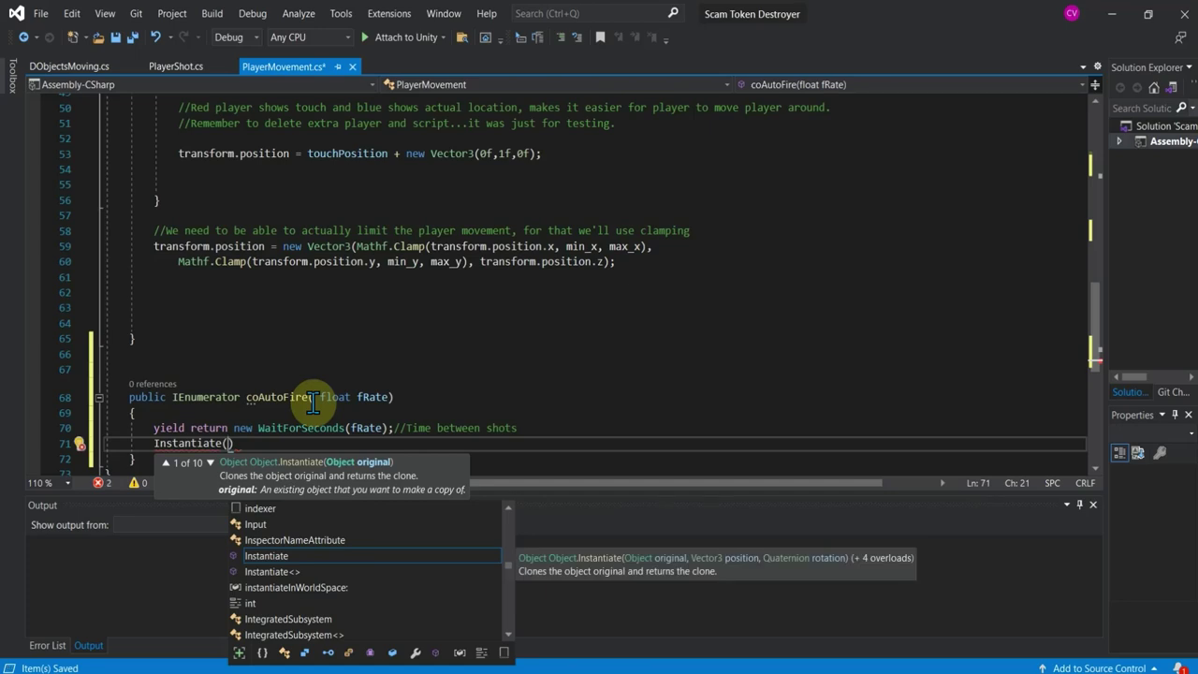
{"action": "type", "text": "pShot'"}
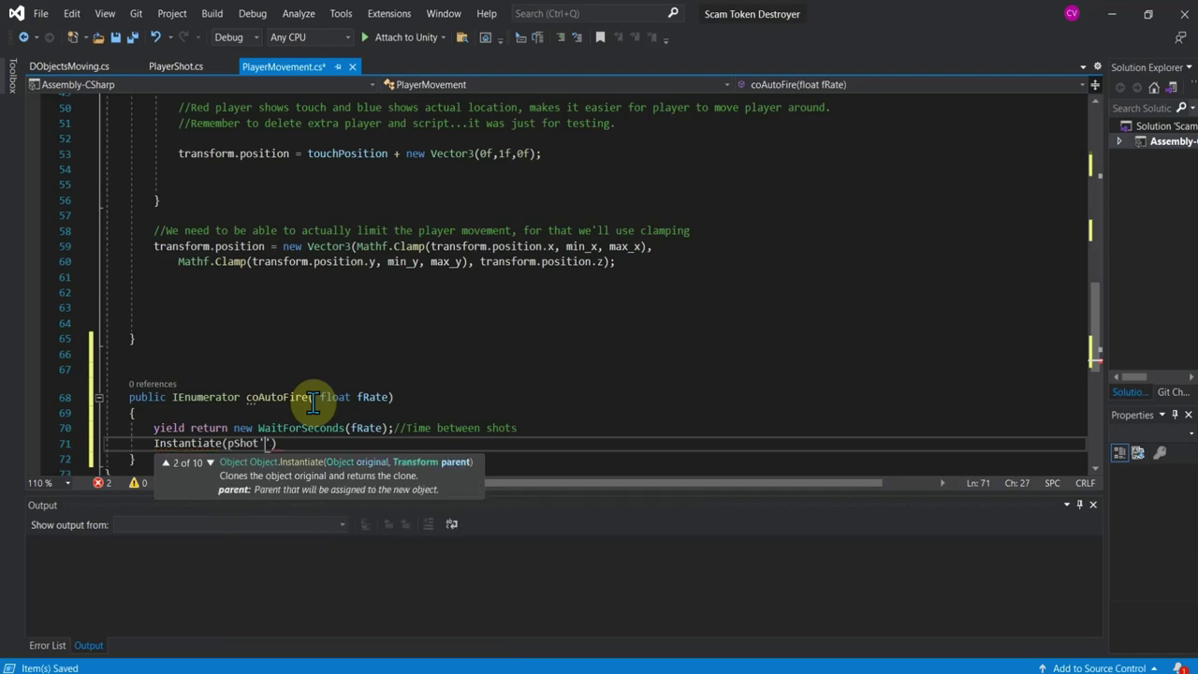
{"action": "key", "text": "BackSpace"}
{"action": "type", "text": ","}
{"action": "type", "text": "s"}
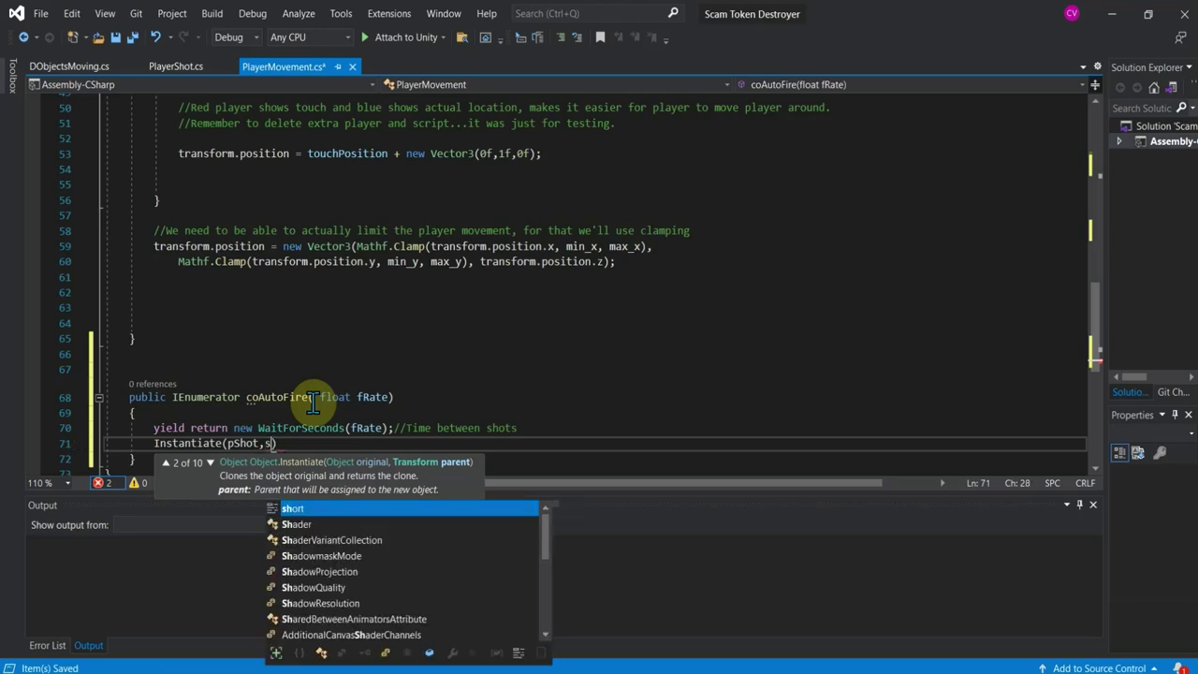
{"action": "key", "text": "BackSpace"}
{"action": "type", "text": "fi"}
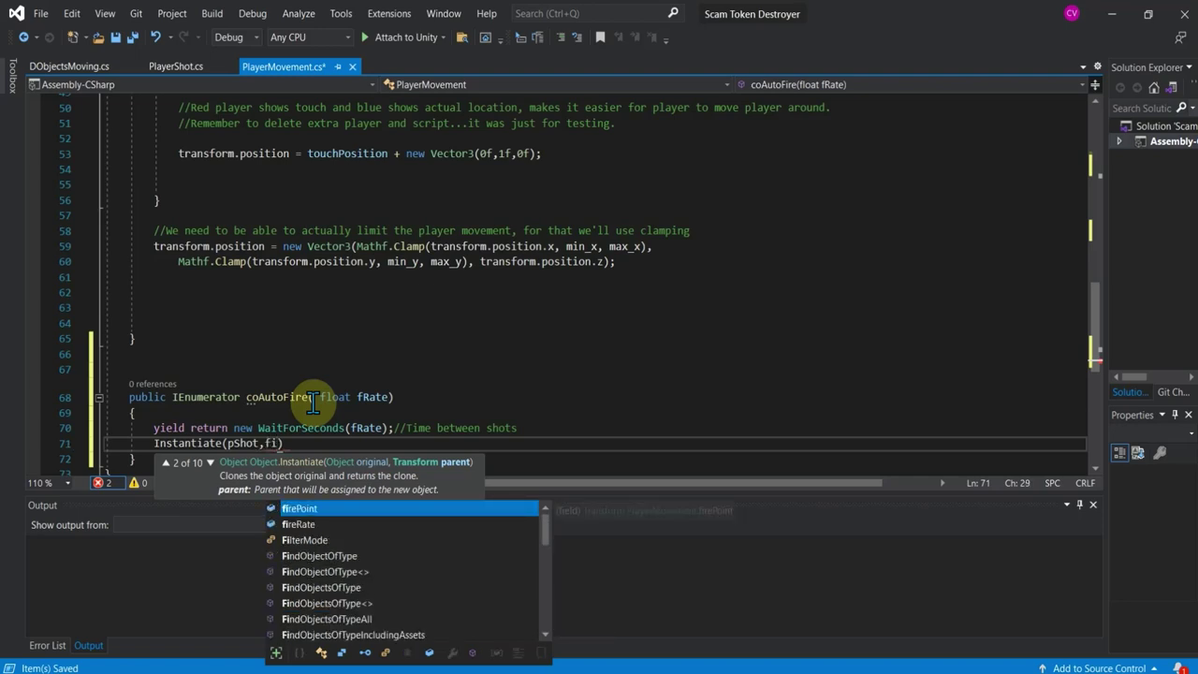
{"action": "key", "text": "Tab"}
{"action": "type", "text": ".p"}
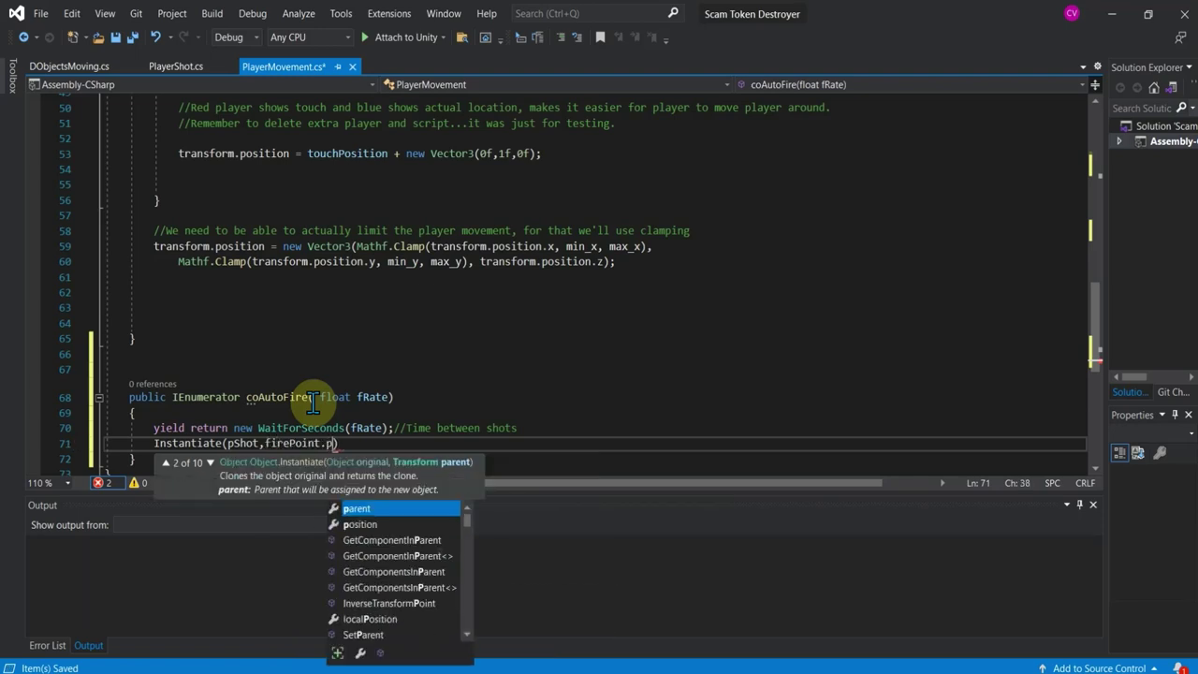
{"action": "type", "text": "o"}
{"action": "key", "text": "Tab"}
- Finish the call with firePoint.rotation and add a comment about spawning at the firepoint
{"action": "type", "text": ",f"}
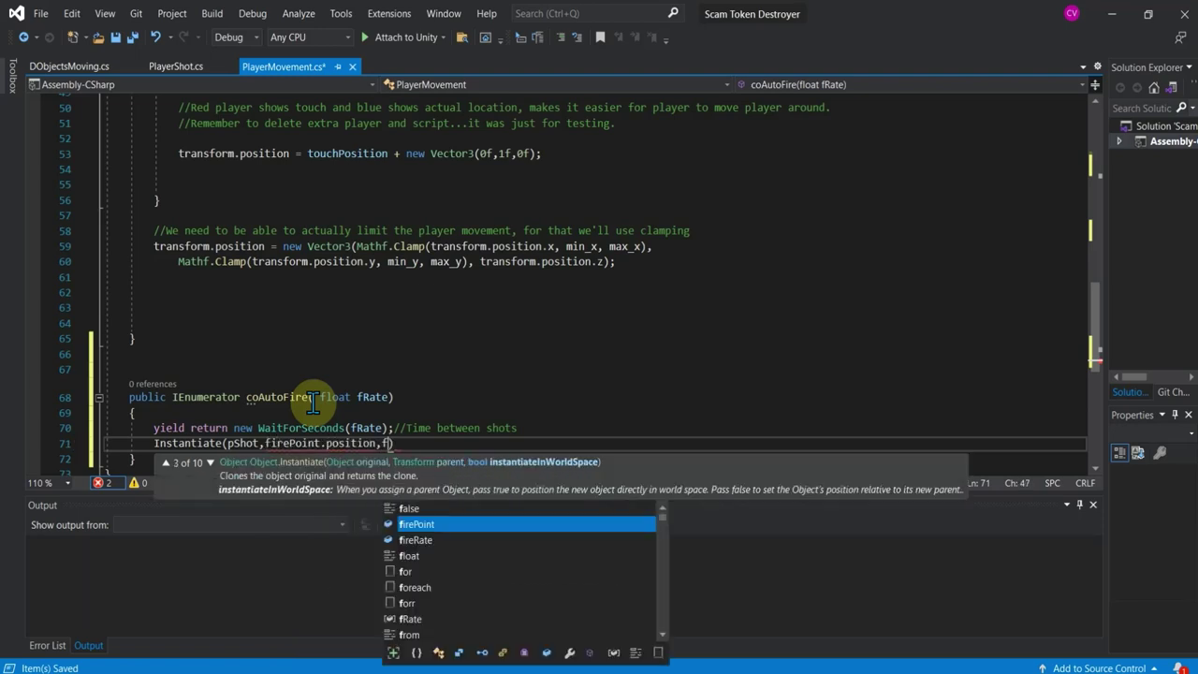
{"action": "type", "text": "ire"}
{"action": "key", "text": "Tab"}
{"action": "type", "text": ".r"}
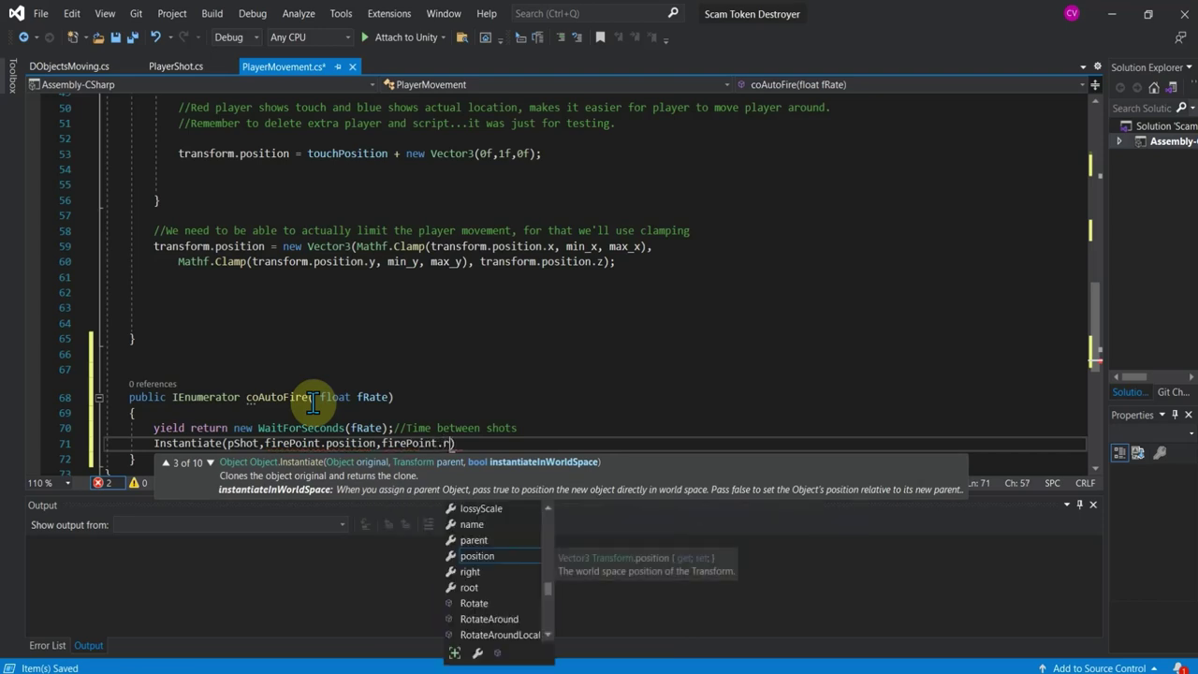
{"action": "type", "text": "ot"}
{"action": "key", "text": "Tab"}
{"action": "type", "text": ")"}
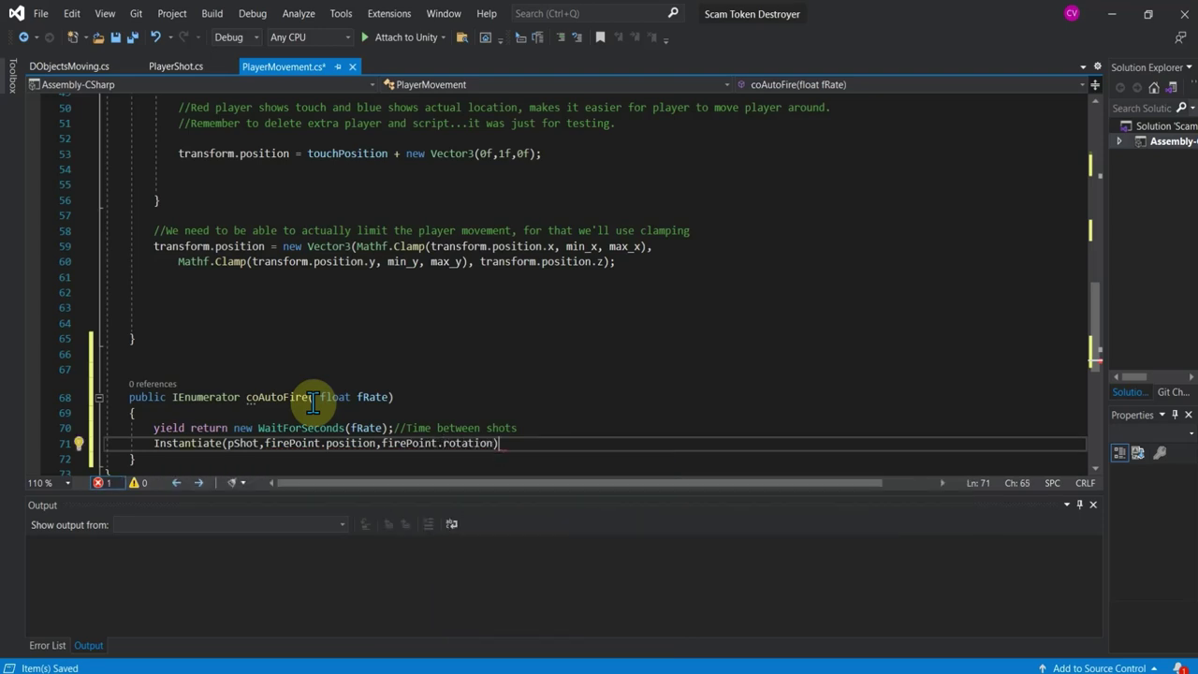
{"action": "type", "text": ";//"}
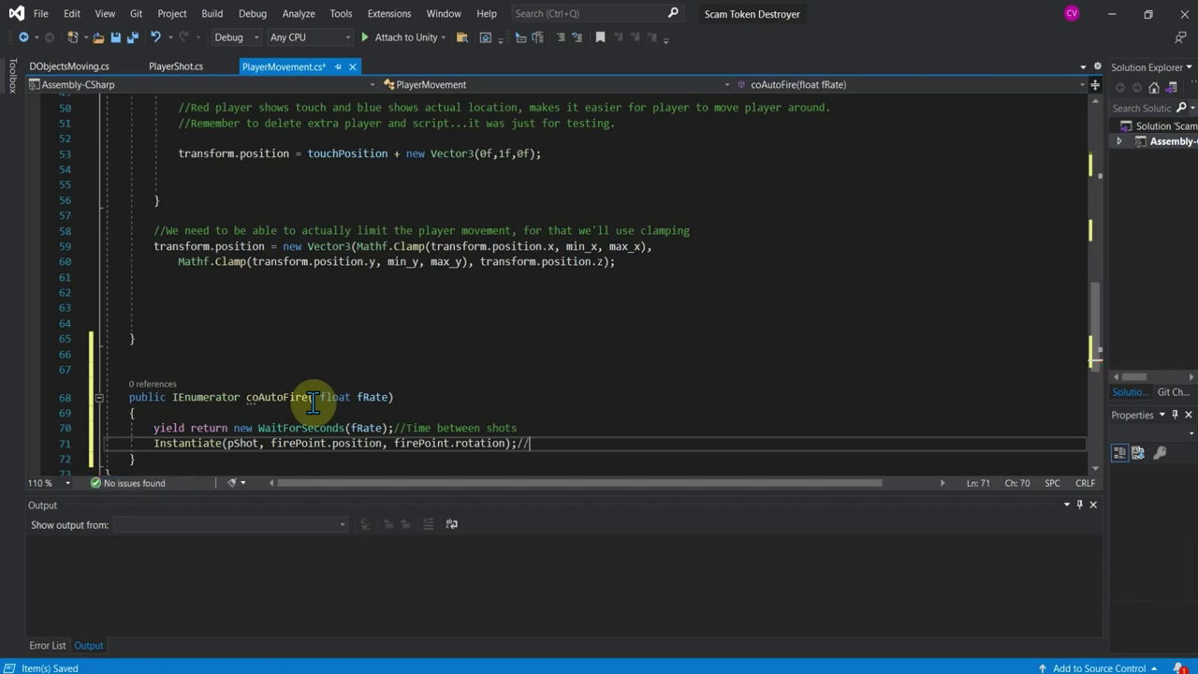
{"action": "type", "text": " t"}
{"action": "type", "text": "he "}
{"action": "type", "text": "location of the f"}
{"action": "type", "text": "irepo"}
{"action": "type", "text": "int "}
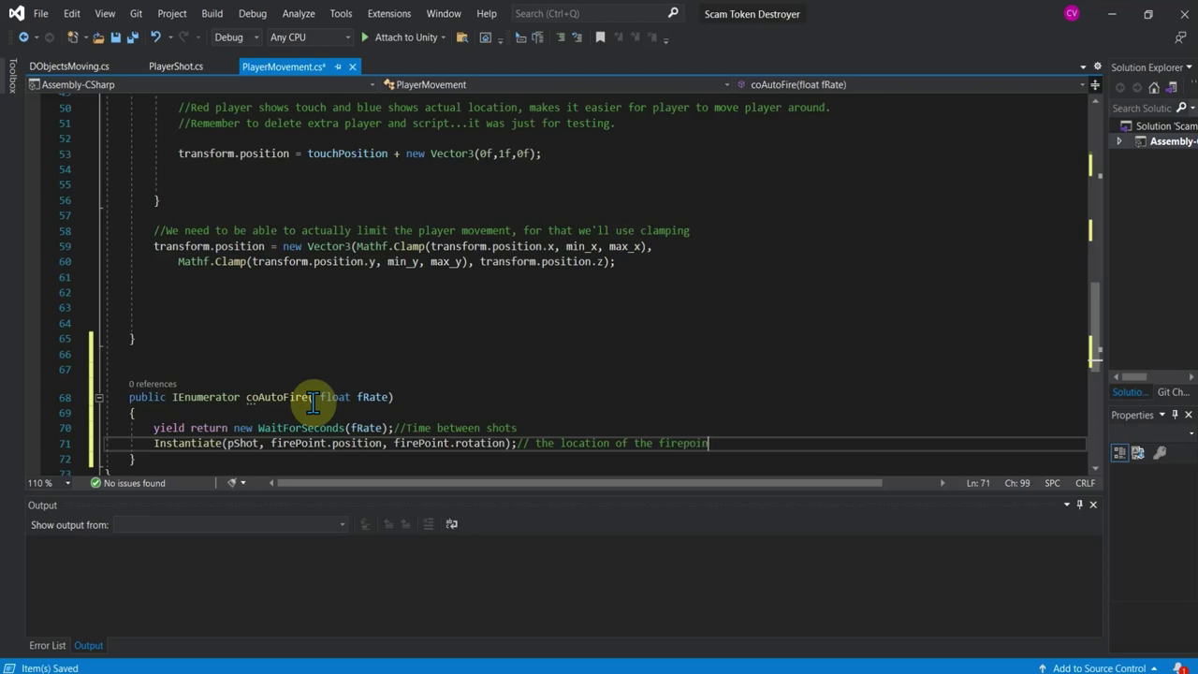
{"action": "type", "text": "is where the "}
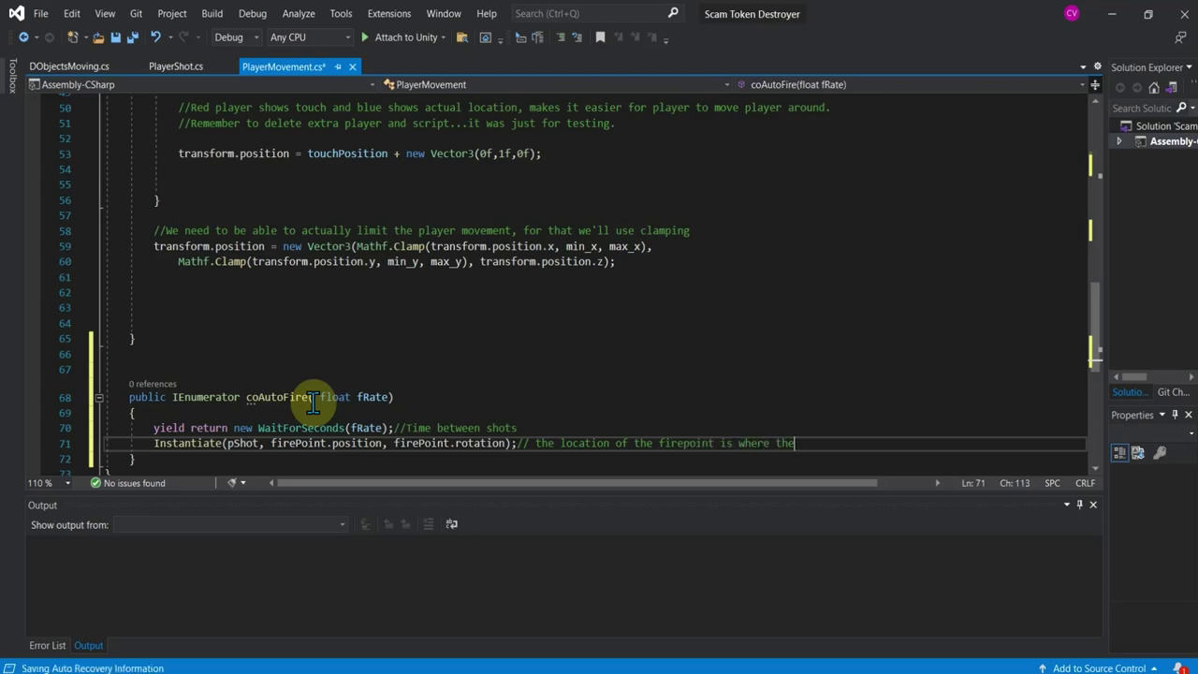
{"action": "type", "text": "pref"}
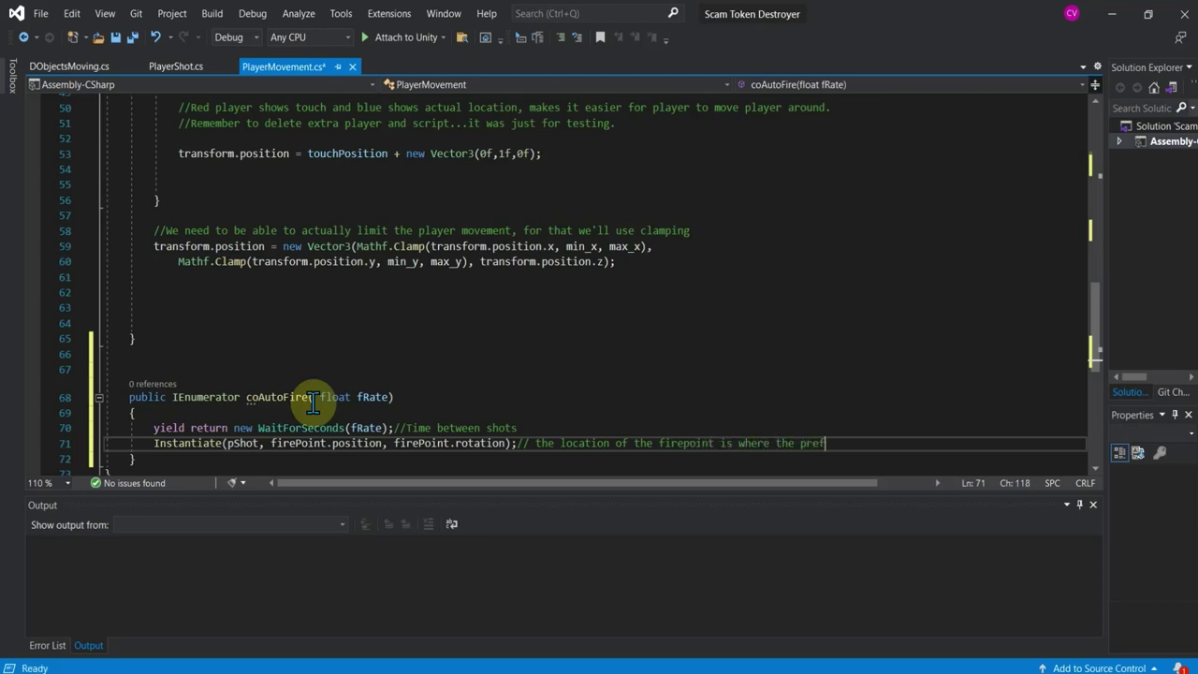
{"action": "type", "text": "ab game ob"}
{"action": "type", "text": "ject wi"}
{"action": "type", "text": "ll be instant"}
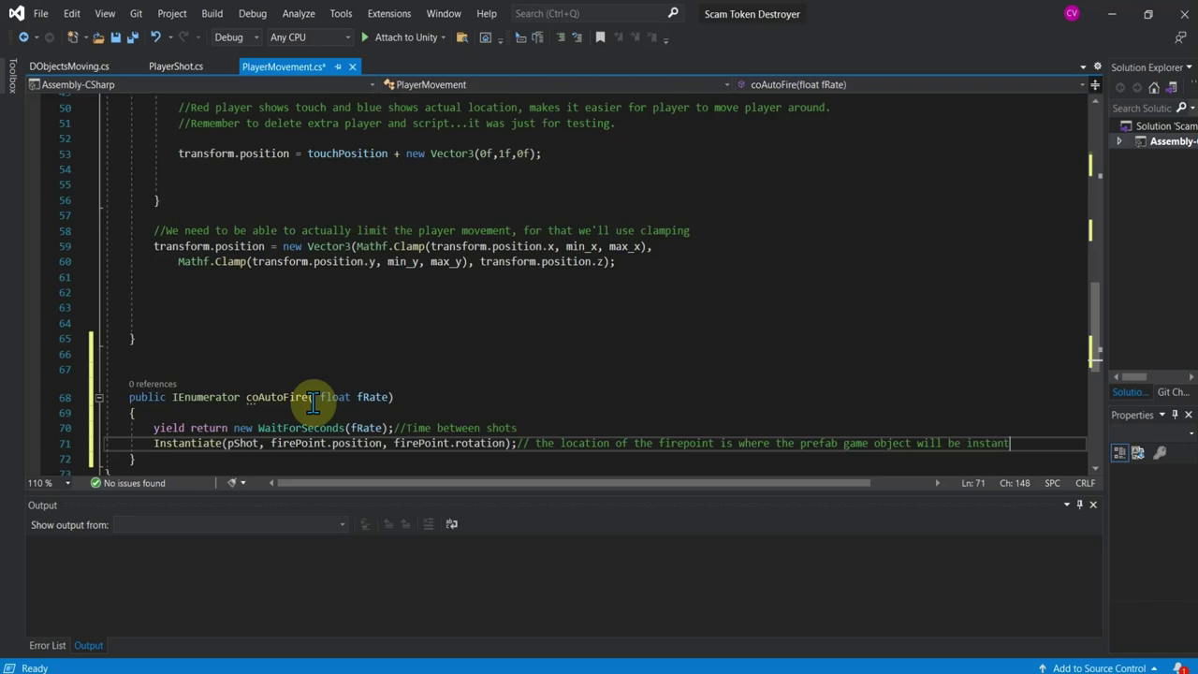
{"action": "type", "text": "iated."}
{"action": "key", "text": "Return"}
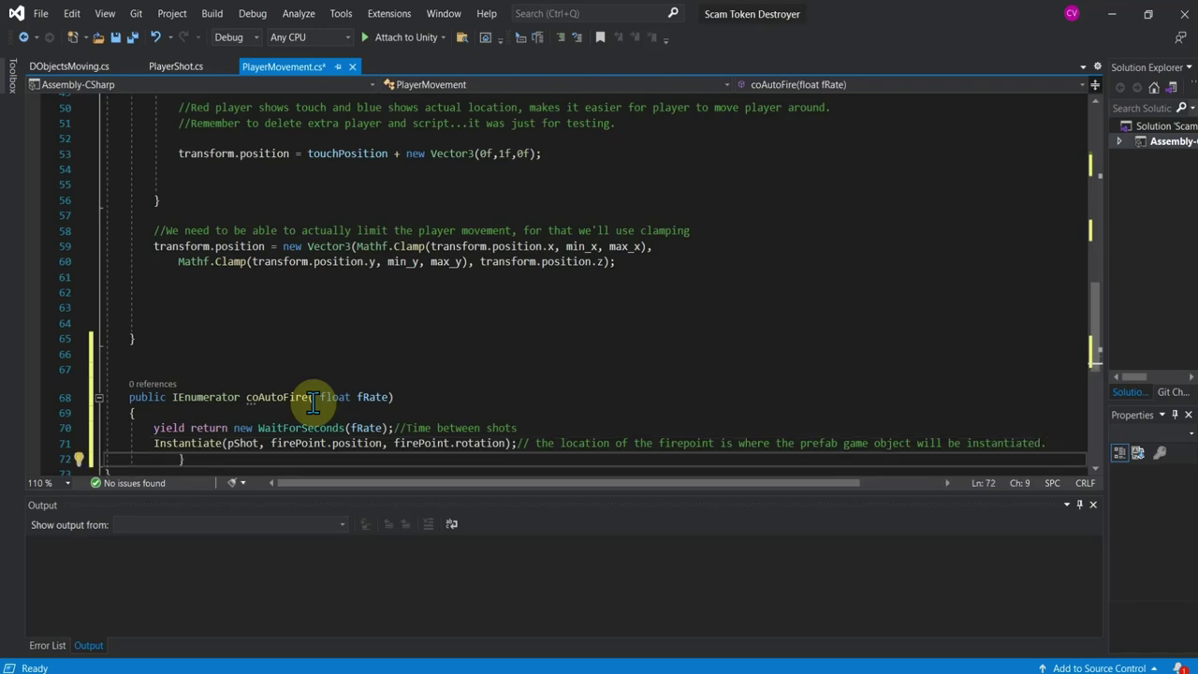
- Inside Update's touch check, add a comment explaining how coroutines should be called
{"action": "scroll", "coordinate": [363, 371], "scroll_direction": "down", "scroll_amount": 1}
{"action": "scroll", "coordinate": [255, 411], "scroll_direction": "up", "scroll_amount": 2}
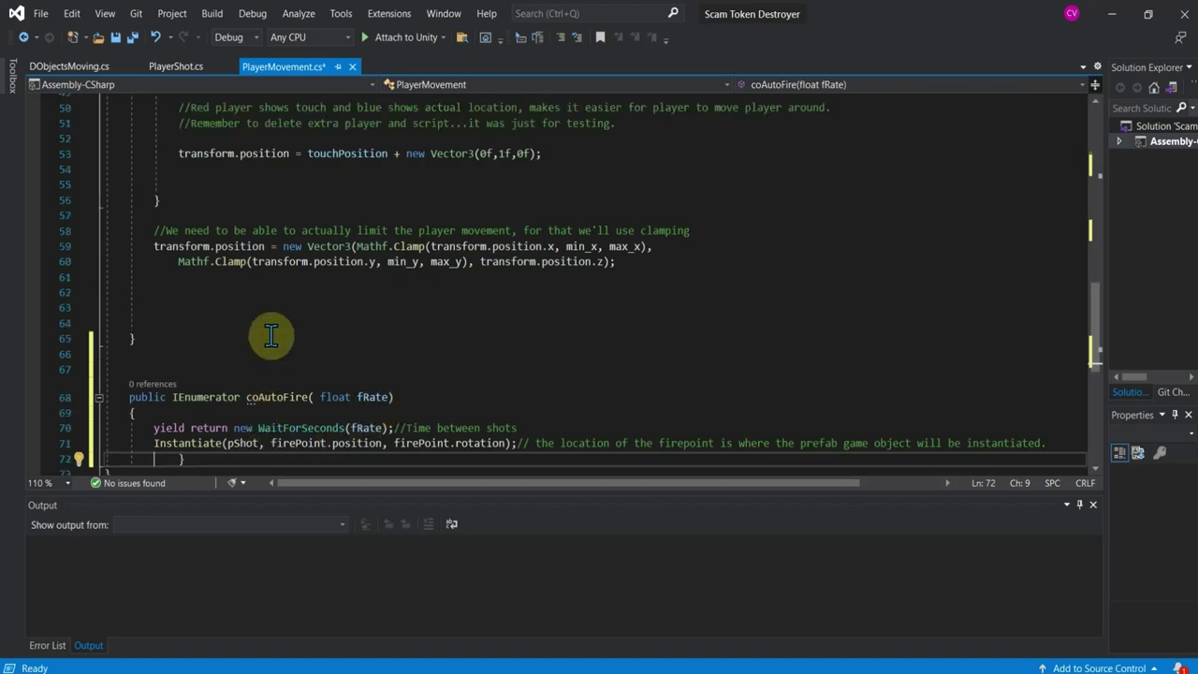
{"action": "scroll", "coordinate": [271, 337], "scroll_direction": "up", "scroll_amount": 4}
{"action": "scroll", "coordinate": [234, 201], "scroll_direction": "up", "scroll_amount": 3}
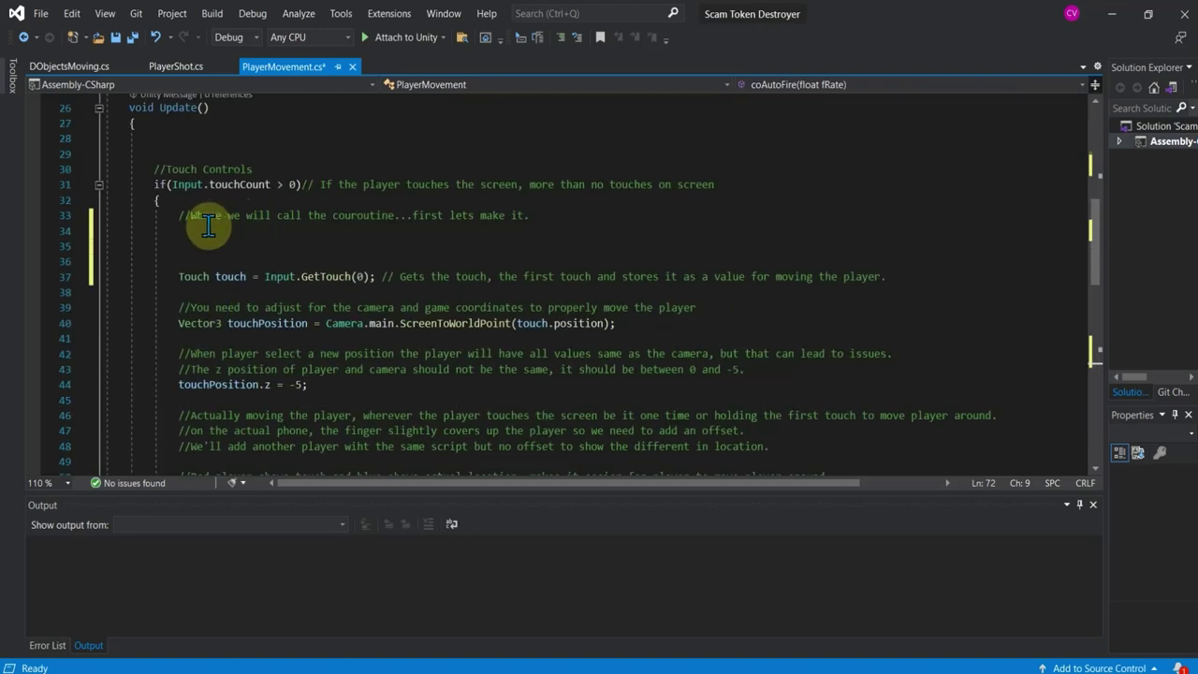
{"action": "left_click", "coordinate": [233, 230]}
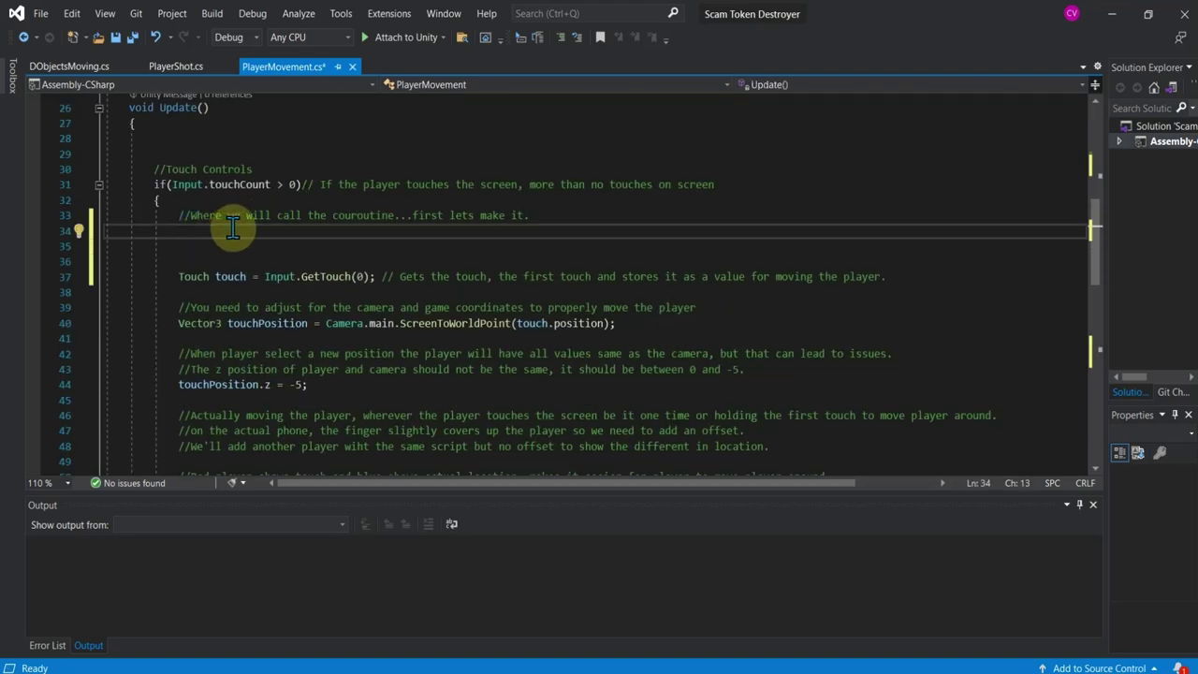
{"action": "type", "text": "//Le"}
{"action": "type", "text": "ts call the call "}
{"action": "type", "text": "routine.."}
{"action": "type", "text": "should a"}
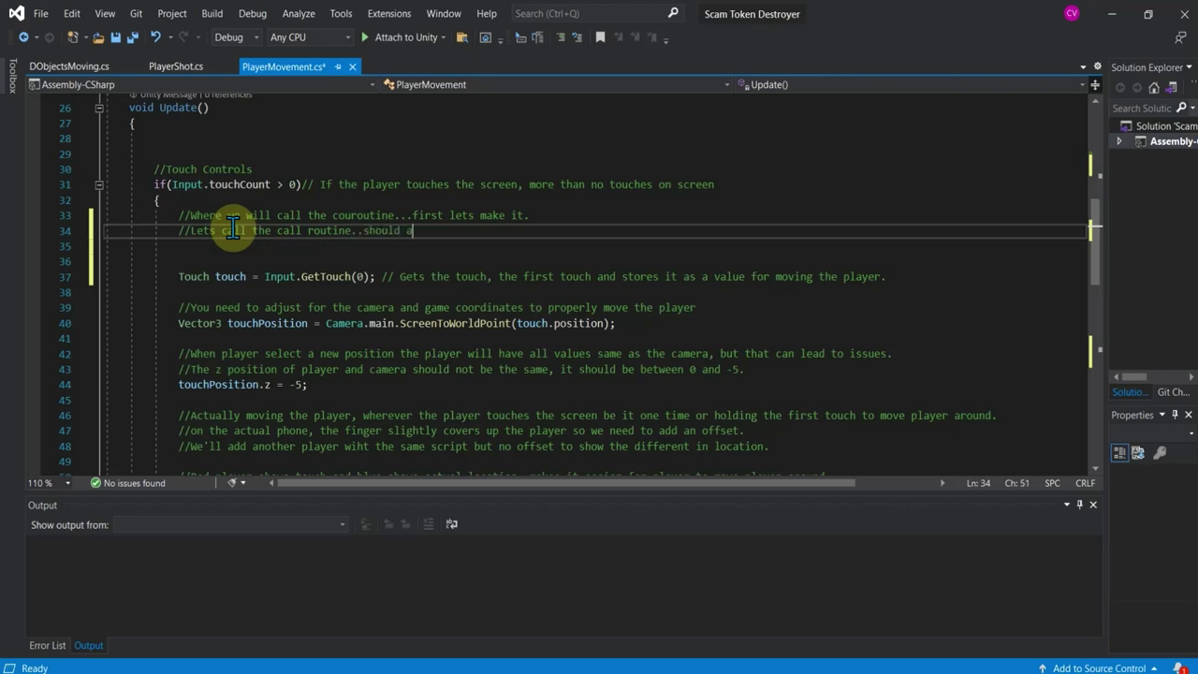
{"action": "type", "text": "lways be called l"}
{"action": "type", "text": "ike this fo"}
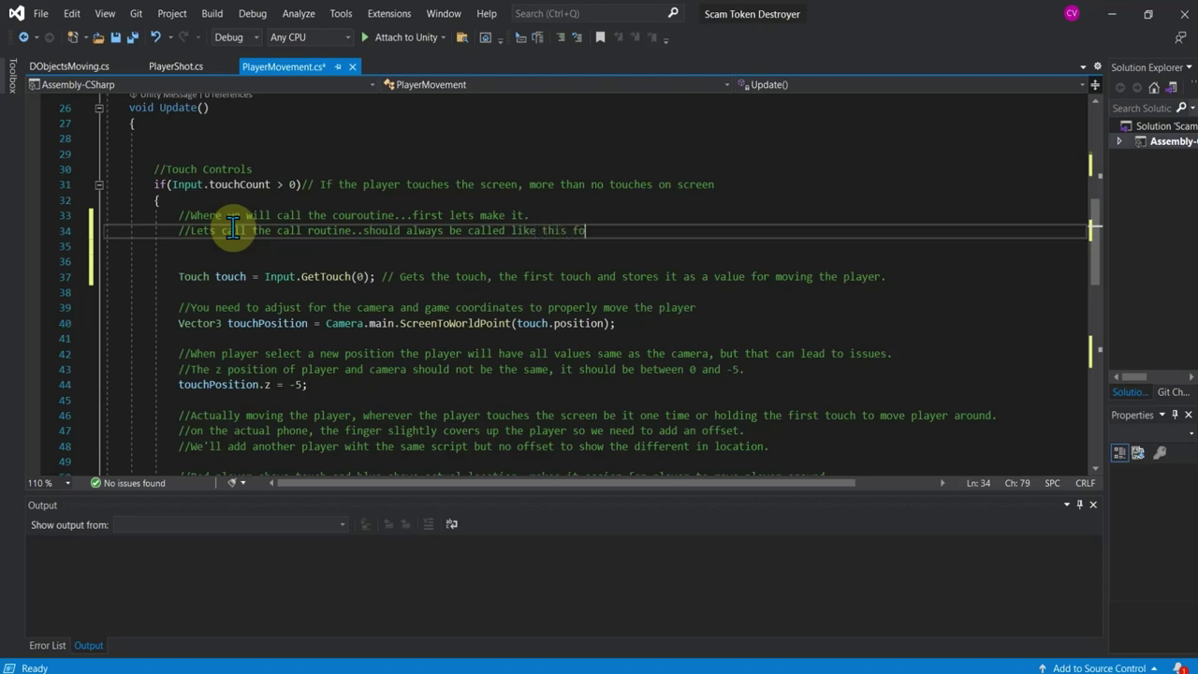
{"action": "type", "text": "r any co"}
{"action": "type", "text": "r"}
{"action": "key", "text": "BackSpace"}
{"action": "type", "text": "utine."}
{"action": "type", "text": "lol"}
{"action": "key", "text": "BackSpace"}
{"action": "key", "text": "BackSpace"}
{"action": "key", "text": "BackSpace"}
{"action": "key", "text": "BackSpace"}
{"action": "key", "text": "Return"}
{"action": "type", "text": "s"}
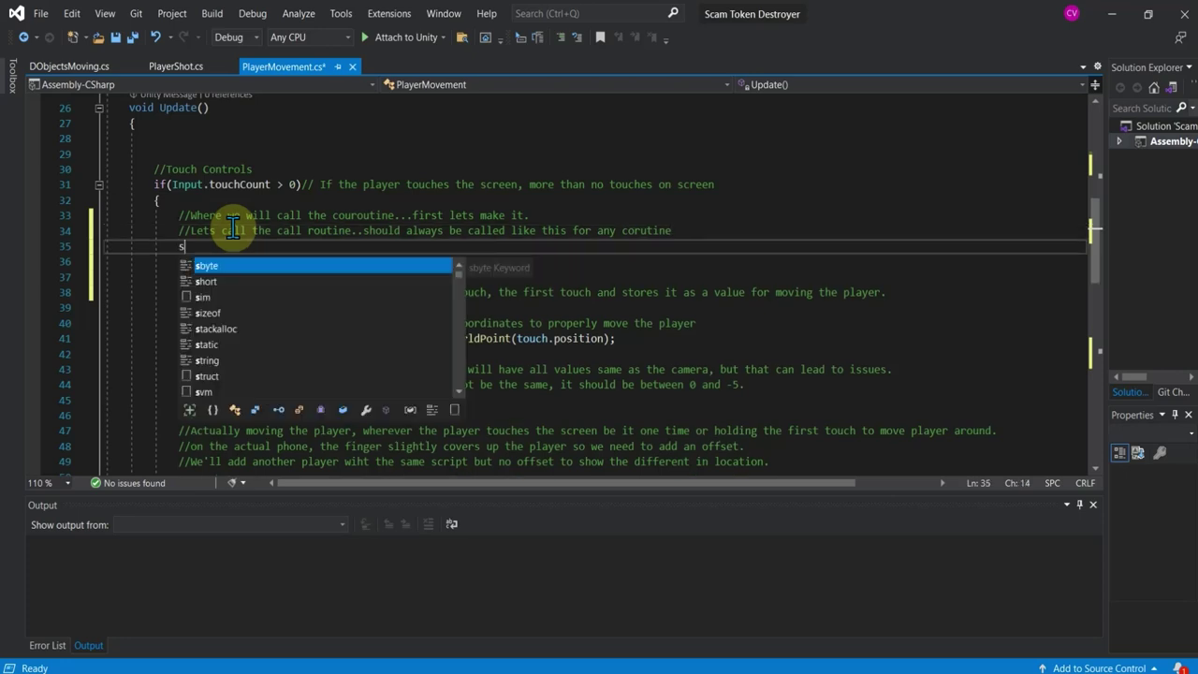
- Add StartCoroutine(coAutoFire(fireRate)); below the comment and save PlayerMovement.cs
{"action": "type", "text": "tar"}
{"action": "key", "text": "Tab"}
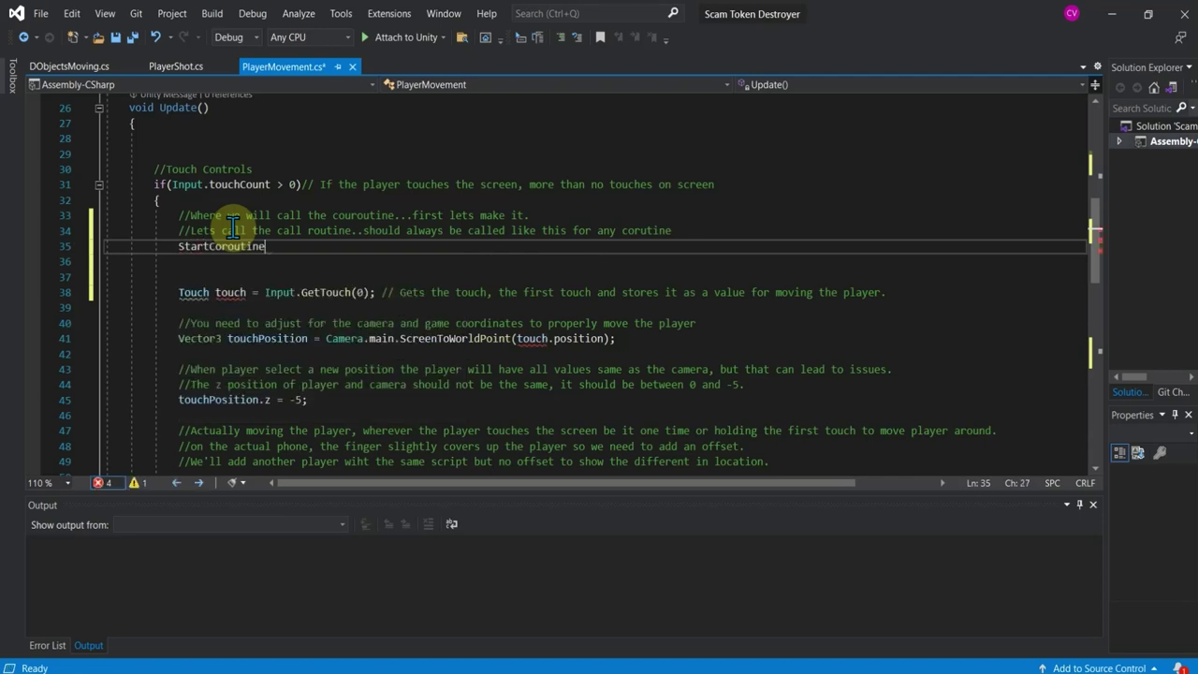
{"action": "type", "text": "("}
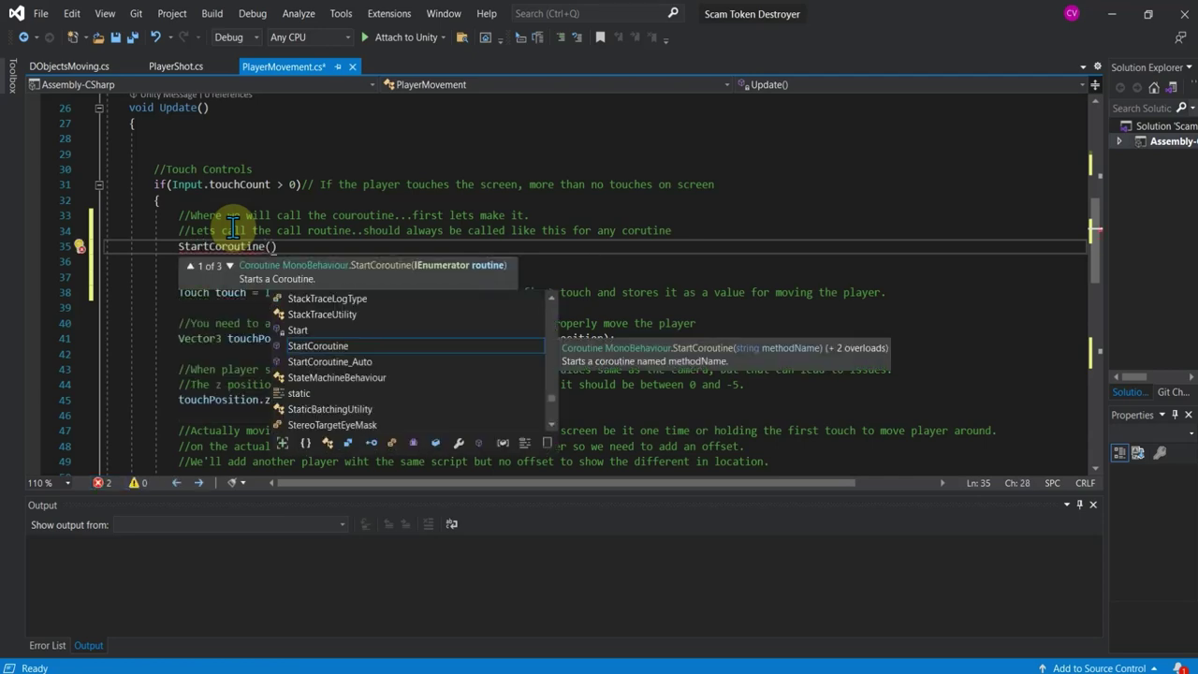
{"action": "type", "text": "co"}
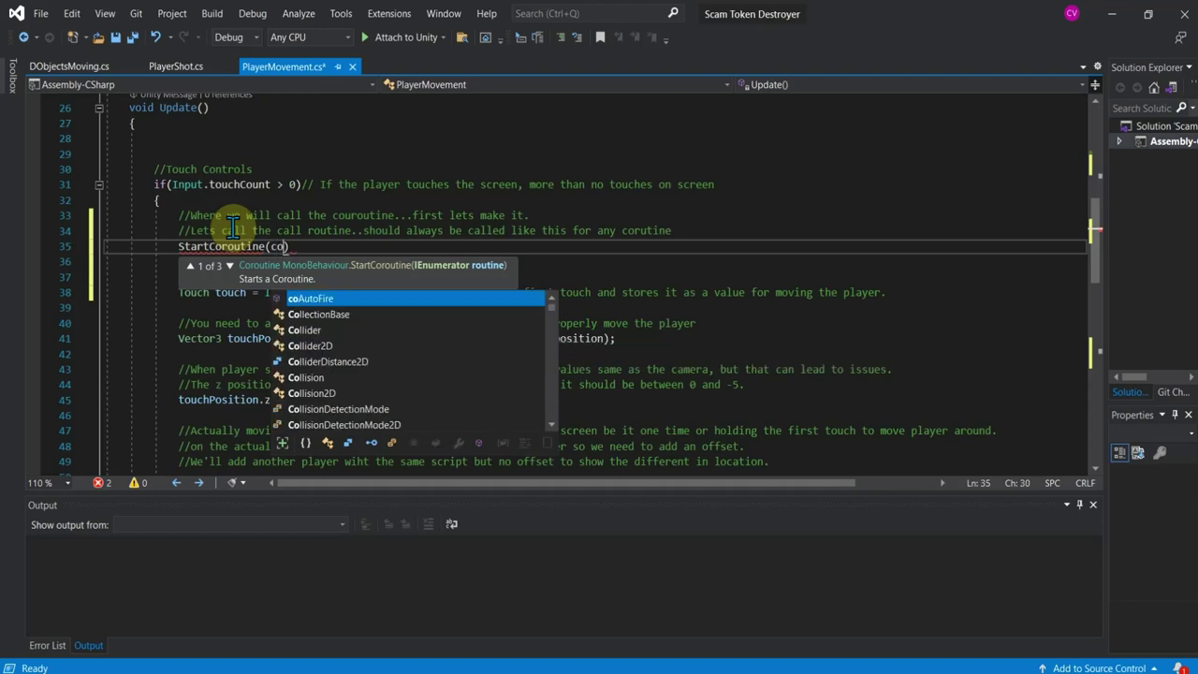
{"action": "key", "text": "Tab"}
{"action": "type", "text": "("}
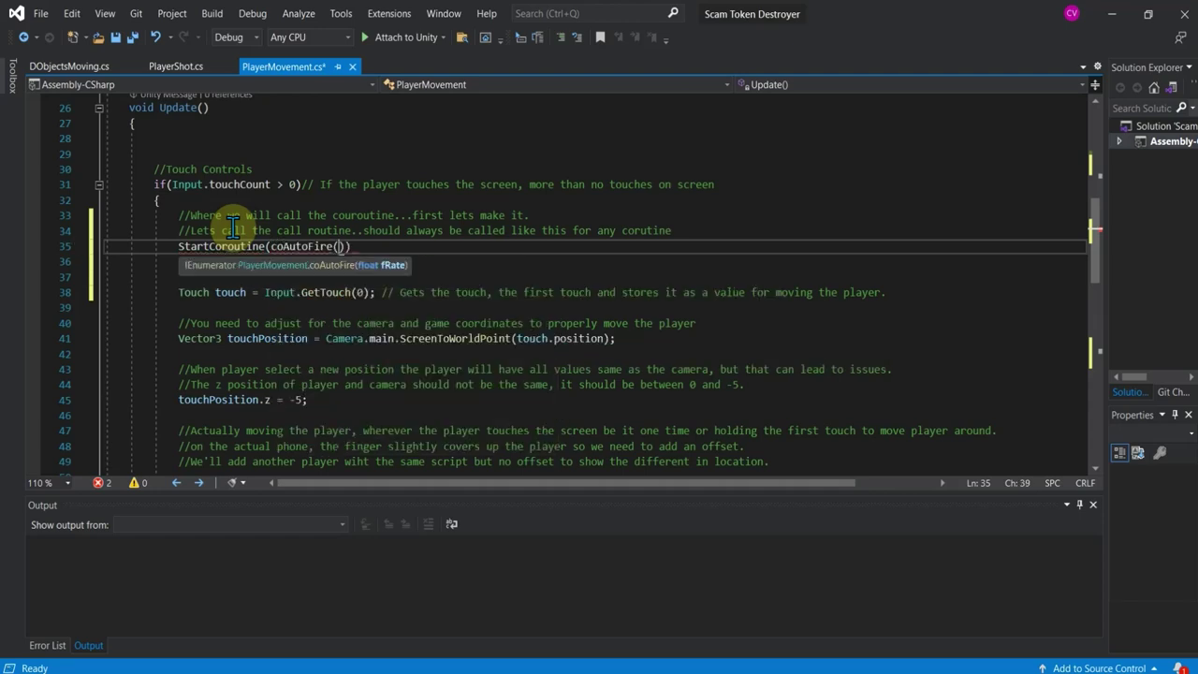
{"action": "type", "text": "f"}
{"action": "key", "text": "Down"}
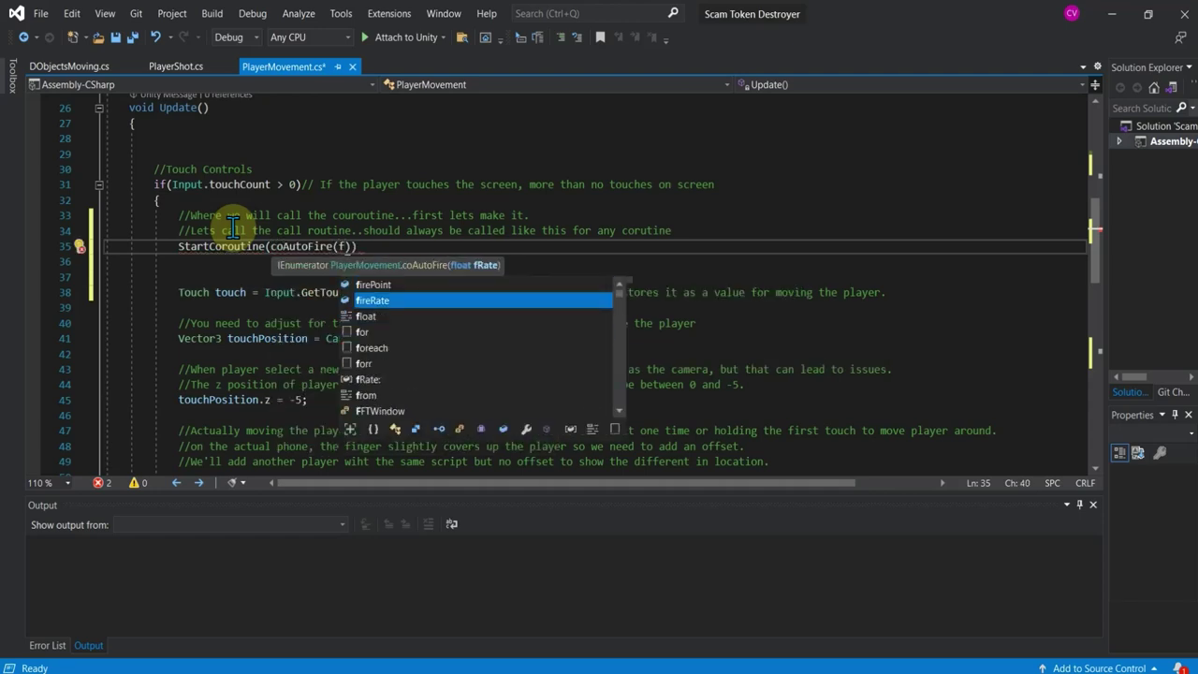
{"action": "key", "text": "Tab"}
{"action": "type", "text": "))"}
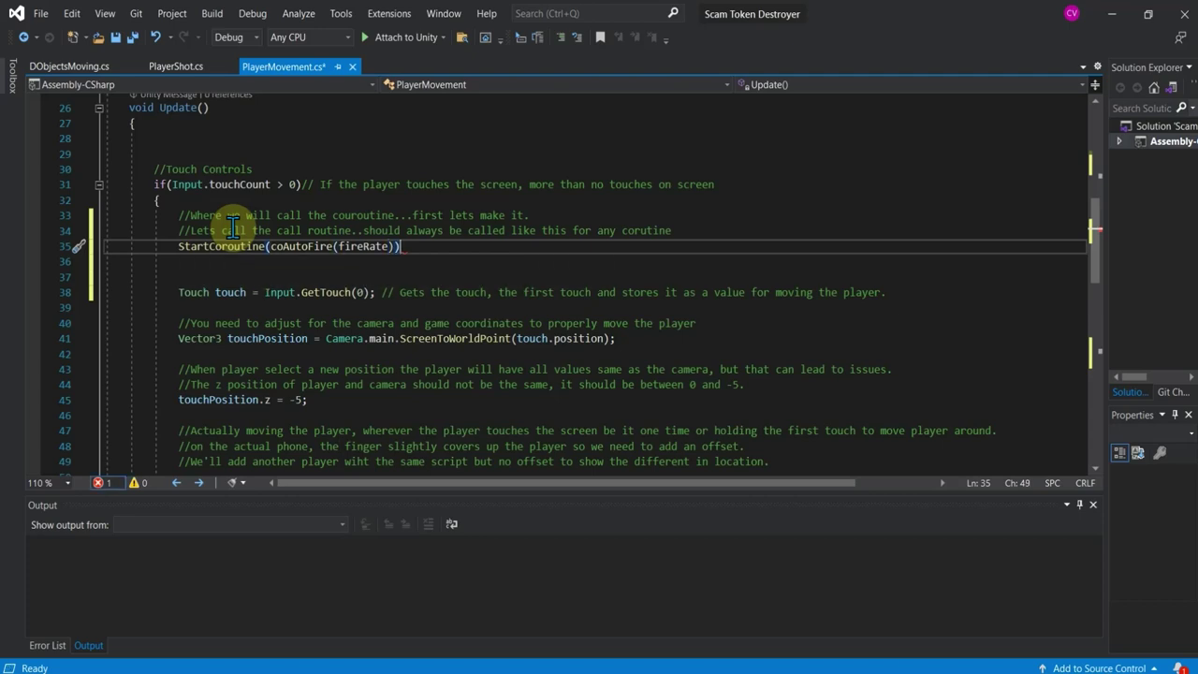
{"action": "type", "text": ";"}
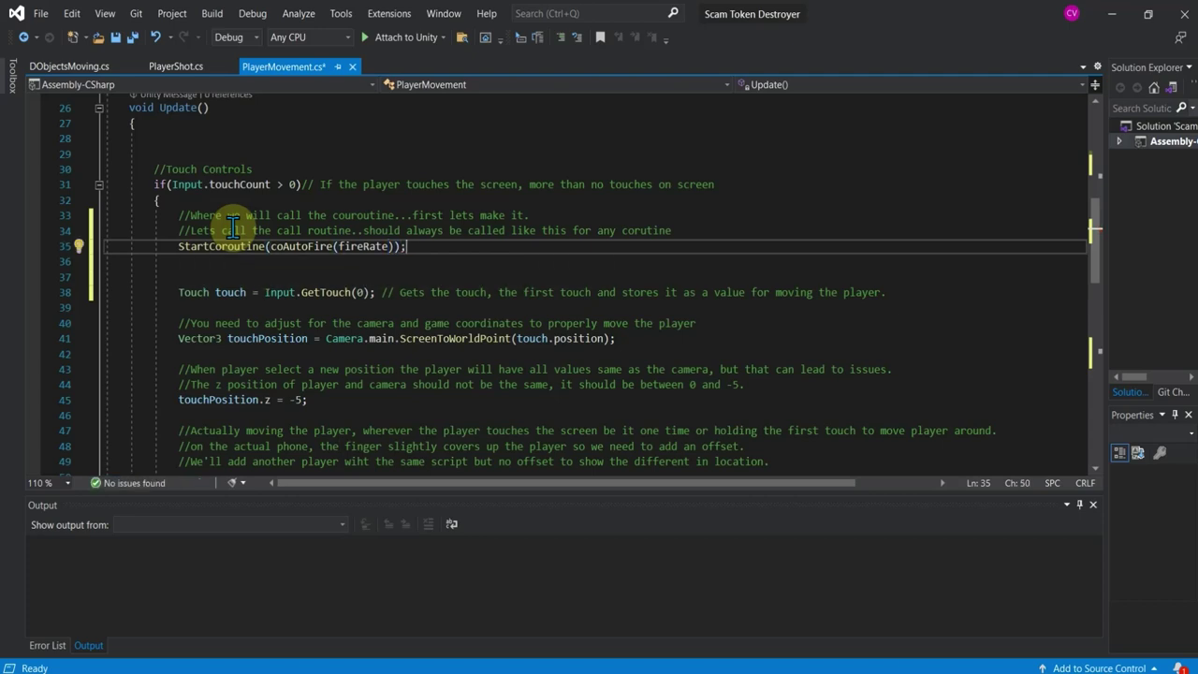
{"action": "key", "text": "ctrl+s"}
- Check the fireRate field declaration, then attach and stop the Unity debugger
{"action": "scroll", "coordinate": [398, 309], "scroll_direction": "down", "scroll_amount": 1}
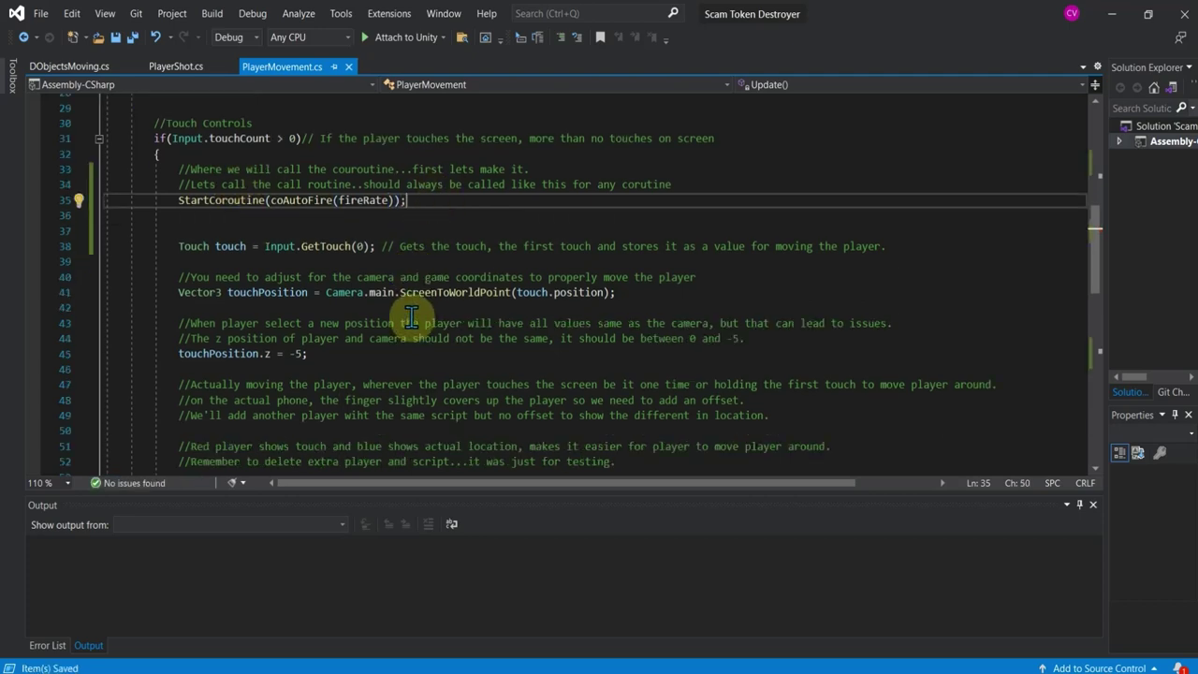
{"action": "left_click", "coordinate": [245, 200]}
{"action": "scroll", "coordinate": [356, 262], "scroll_direction": "up", "scroll_amount": 5}
{"action": "scroll", "coordinate": [309, 243], "scroll_direction": "up", "scroll_amount": 3}
{"action": "left_click", "coordinate": [234, 281]}
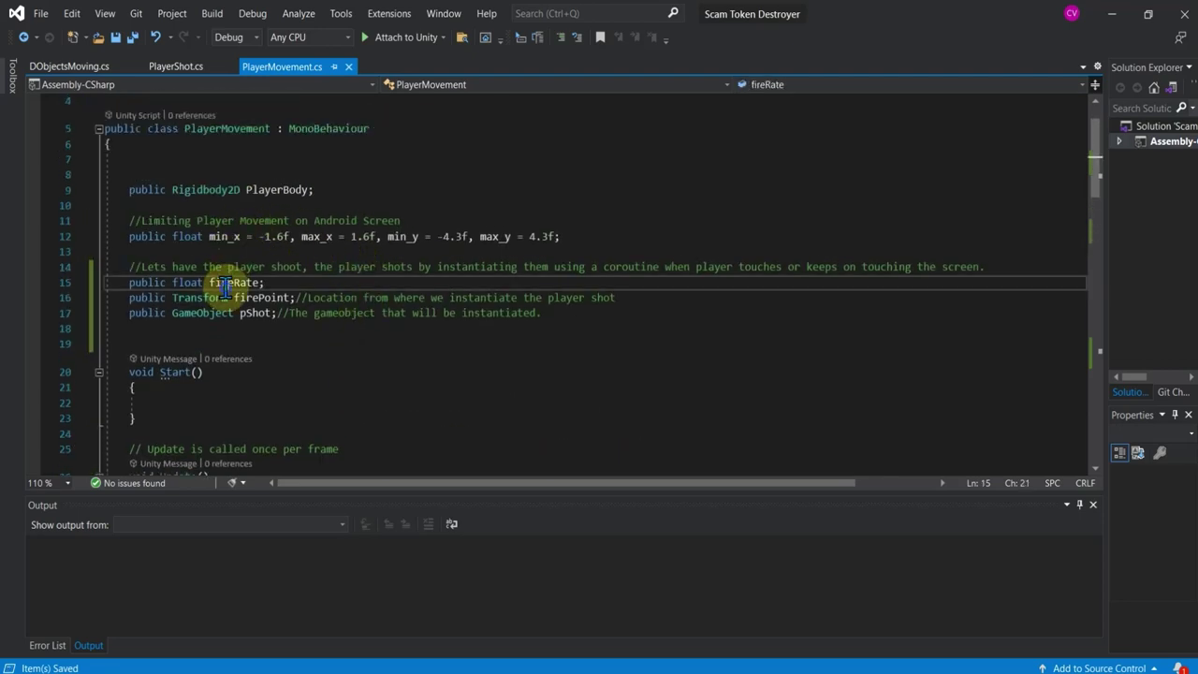
{"action": "left_click", "coordinate": [309, 328]}
{"action": "scroll", "coordinate": [394, 374], "scroll_direction": "down", "scroll_amount": 8}
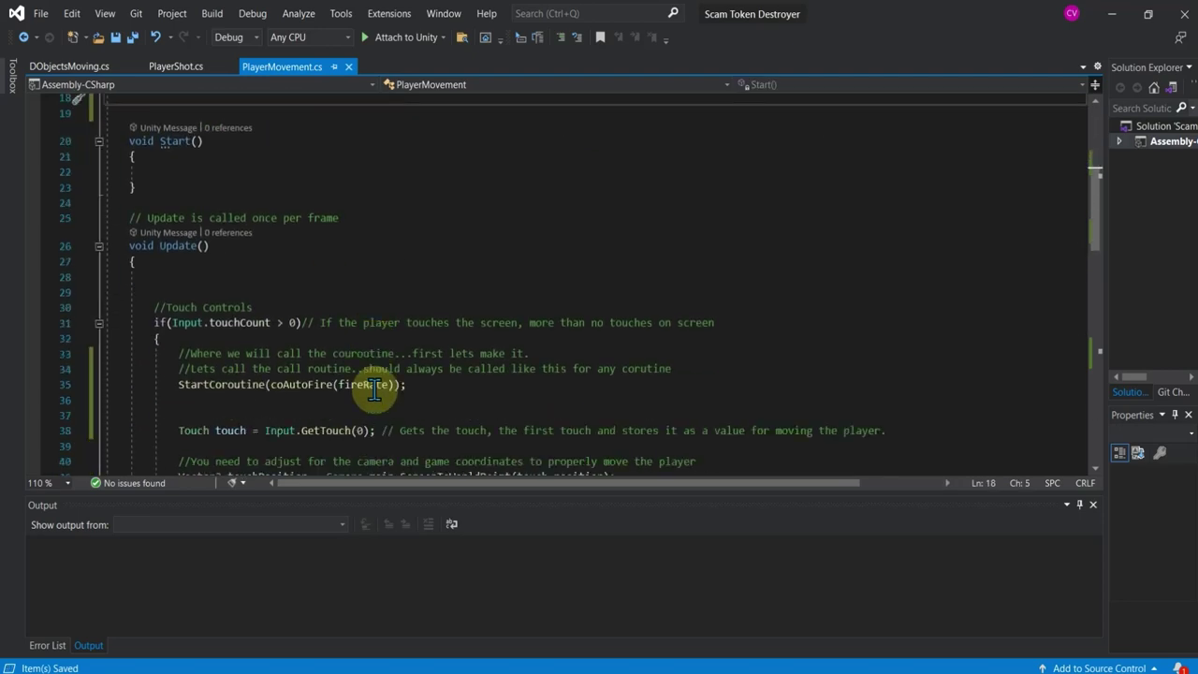
{"action": "scroll", "coordinate": [384, 384], "scroll_direction": "down", "scroll_amount": 8}
{"action": "scroll", "coordinate": [370, 386], "scroll_direction": "down", "scroll_amount": 3}
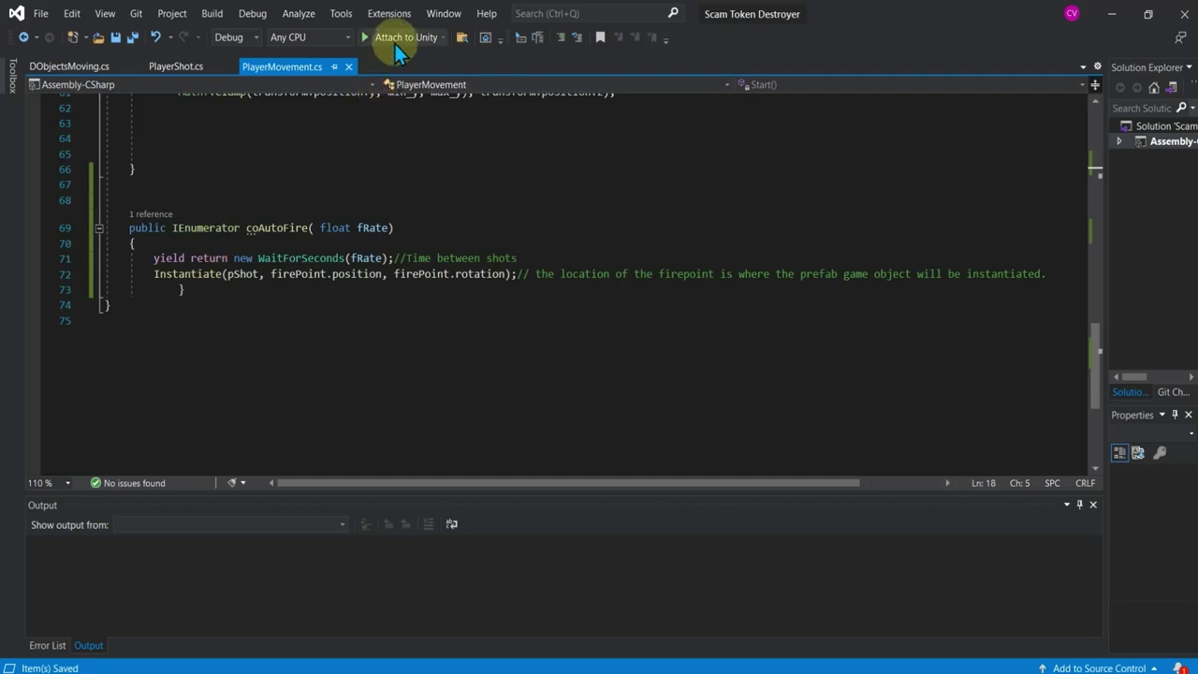
{"action": "left_click", "coordinate": [398, 42]}
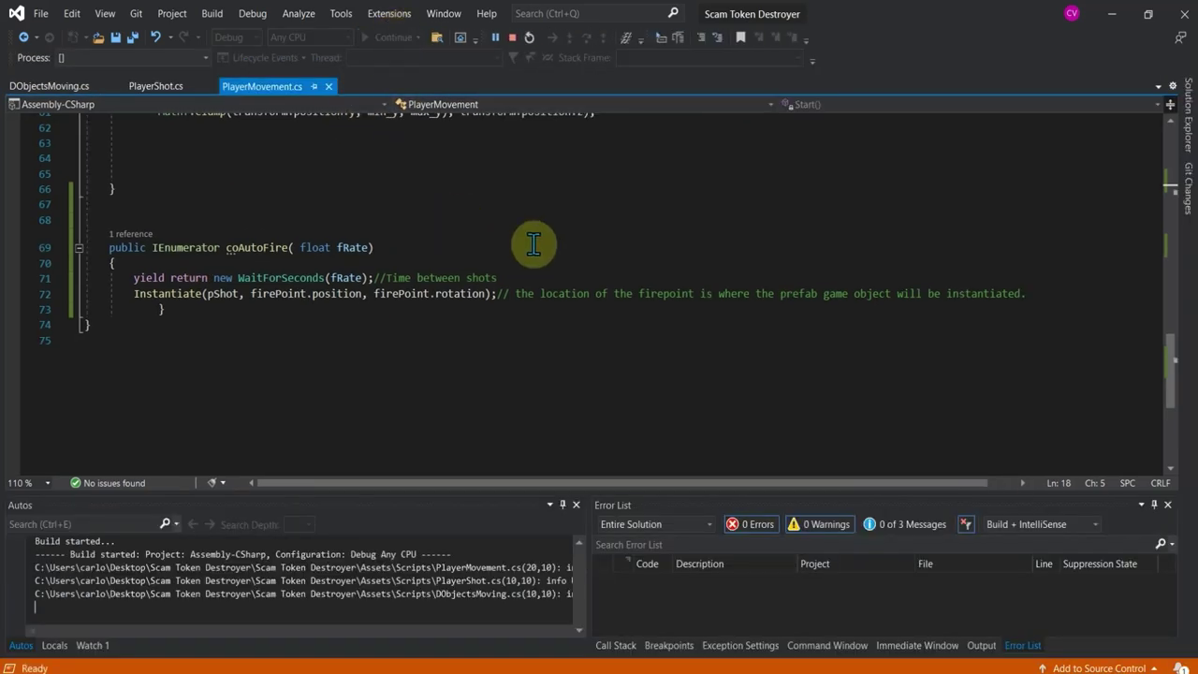
{"action": "left_click", "coordinate": [512, 37]}
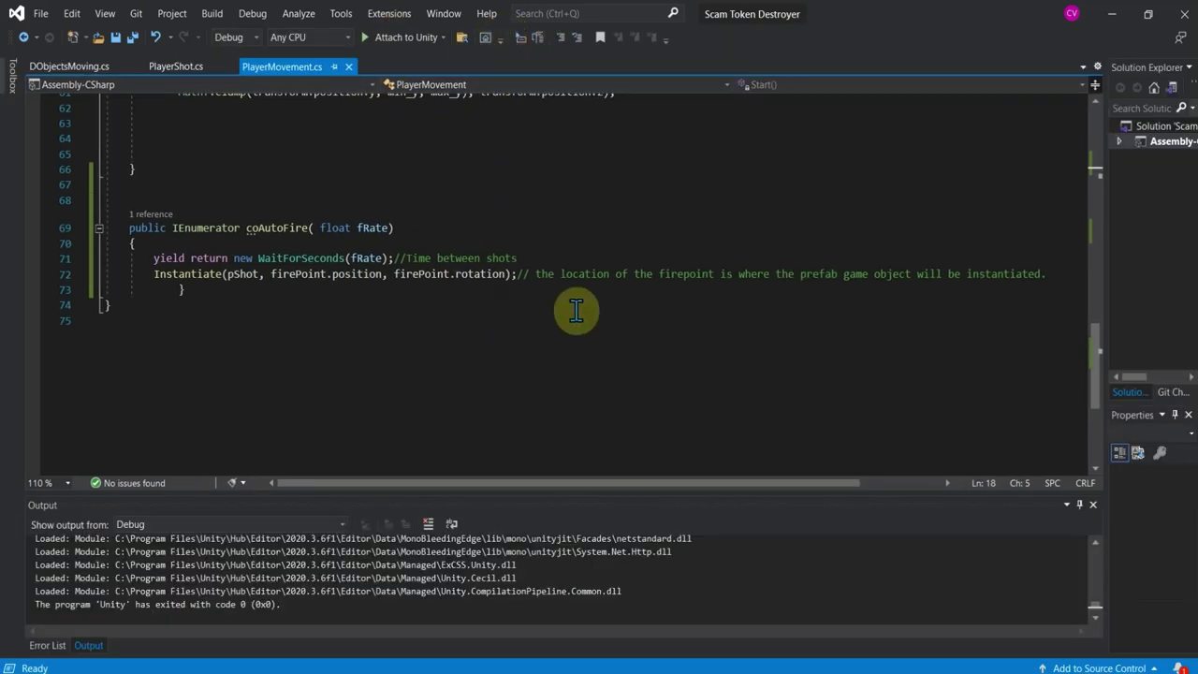
- In the Unity editor, select Players_0 in the Hierarchy and open its context menu
{"action": "left_click", "coordinate": [833, 669]}
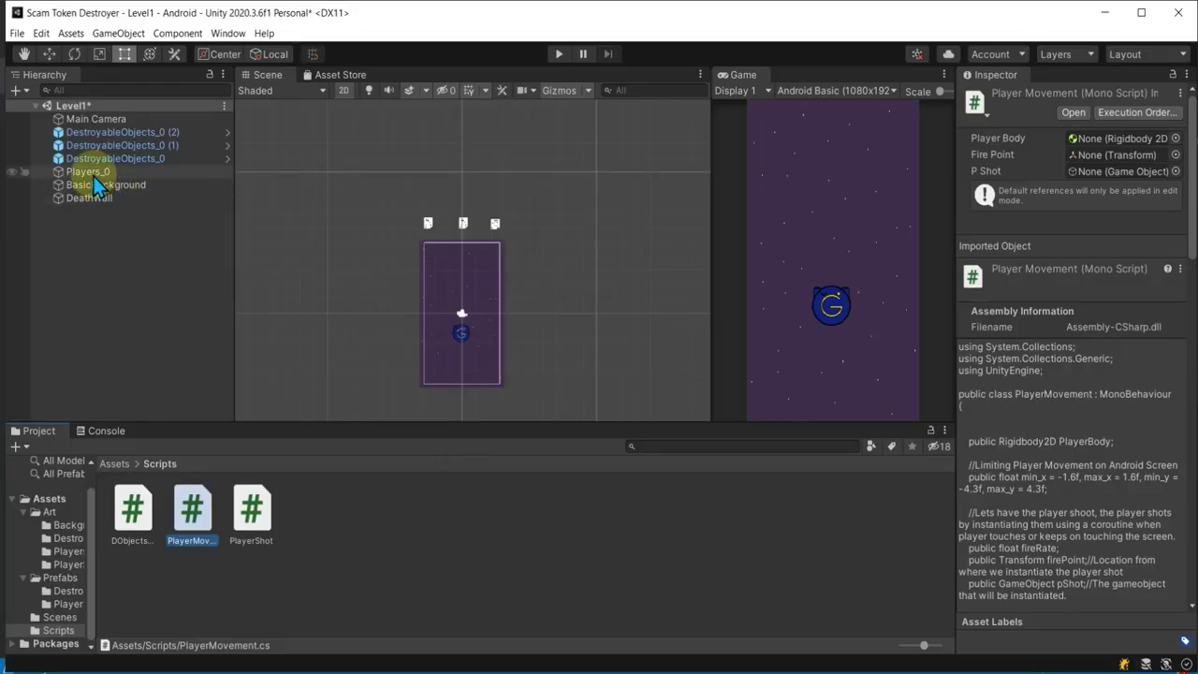
{"action": "left_click", "coordinate": [93, 173]}
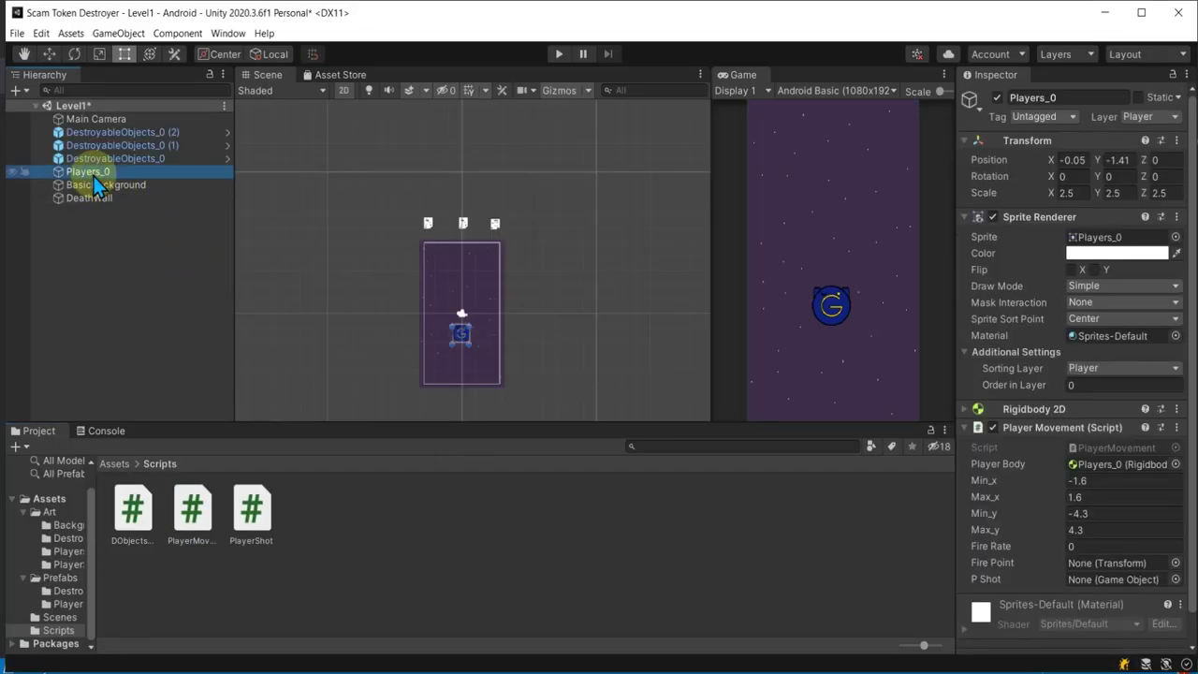
{"action": "right_click", "coordinate": [141, 172]}
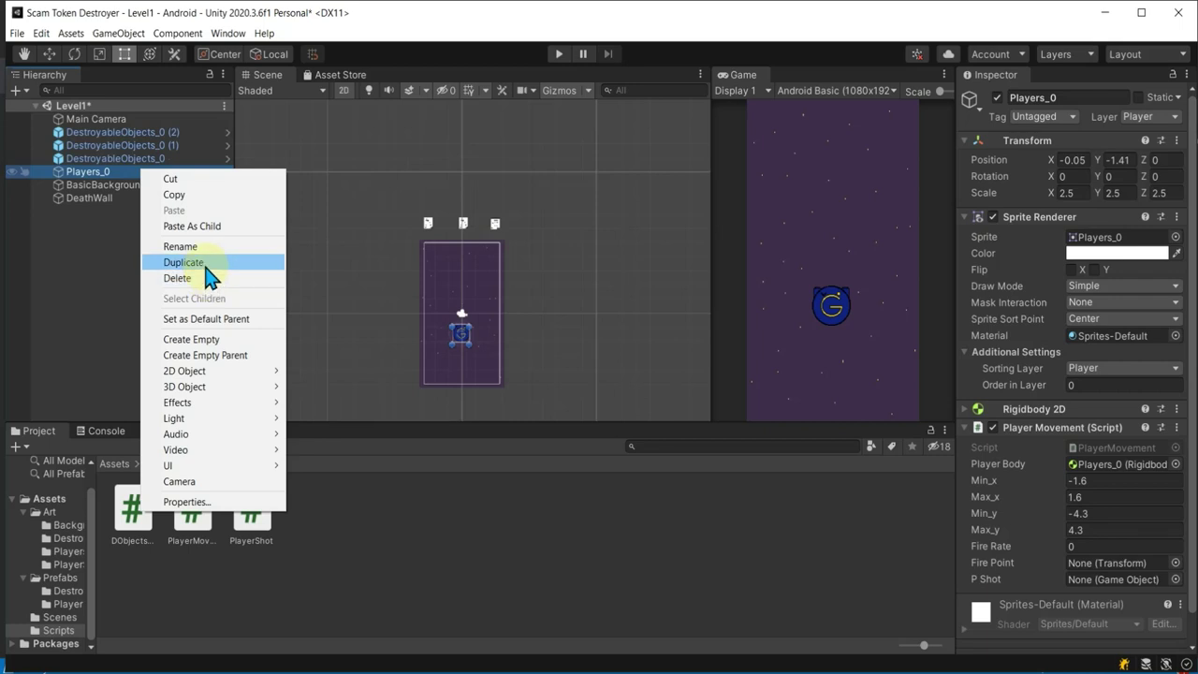
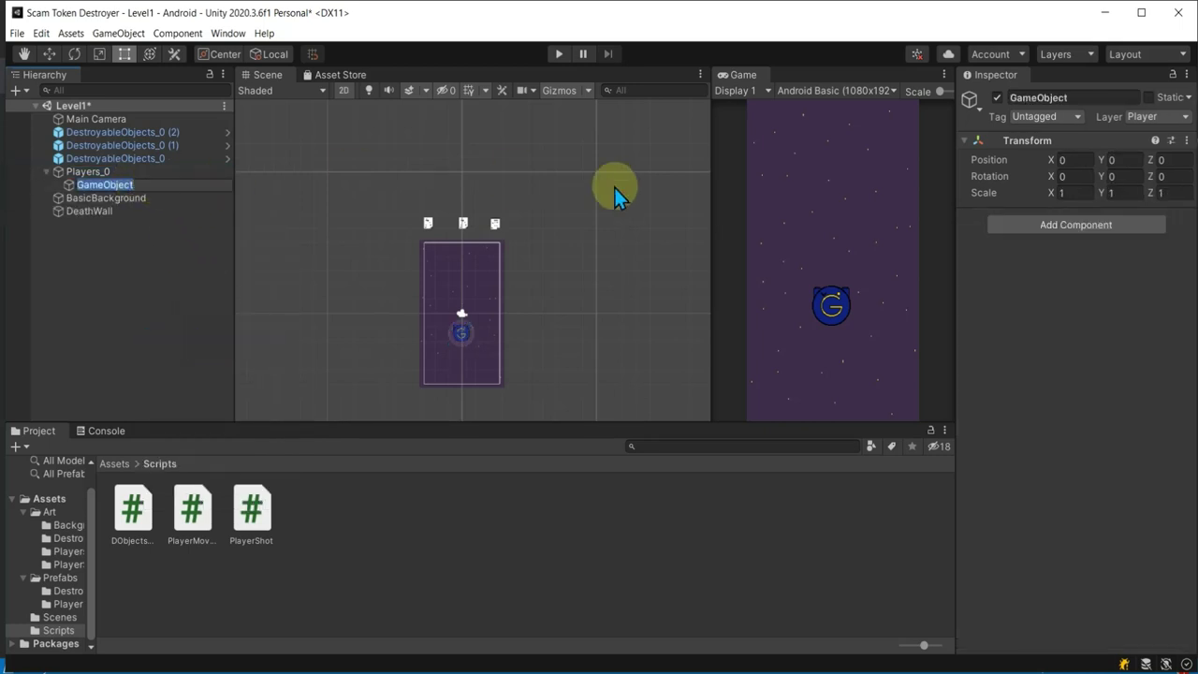
- Name the empty object firePointA, duplicate it as firePointB, and save the scene
{"action": "left_click", "coordinate": [1027, 96]}
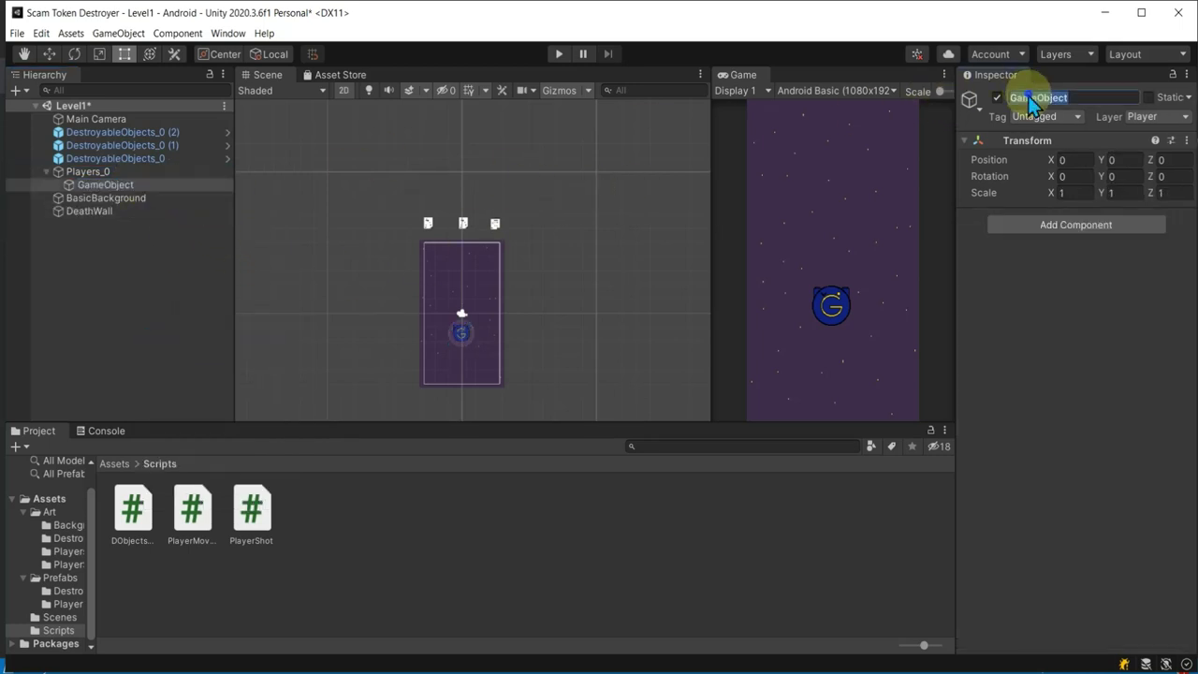
{"action": "type", "text": "firePointA"}
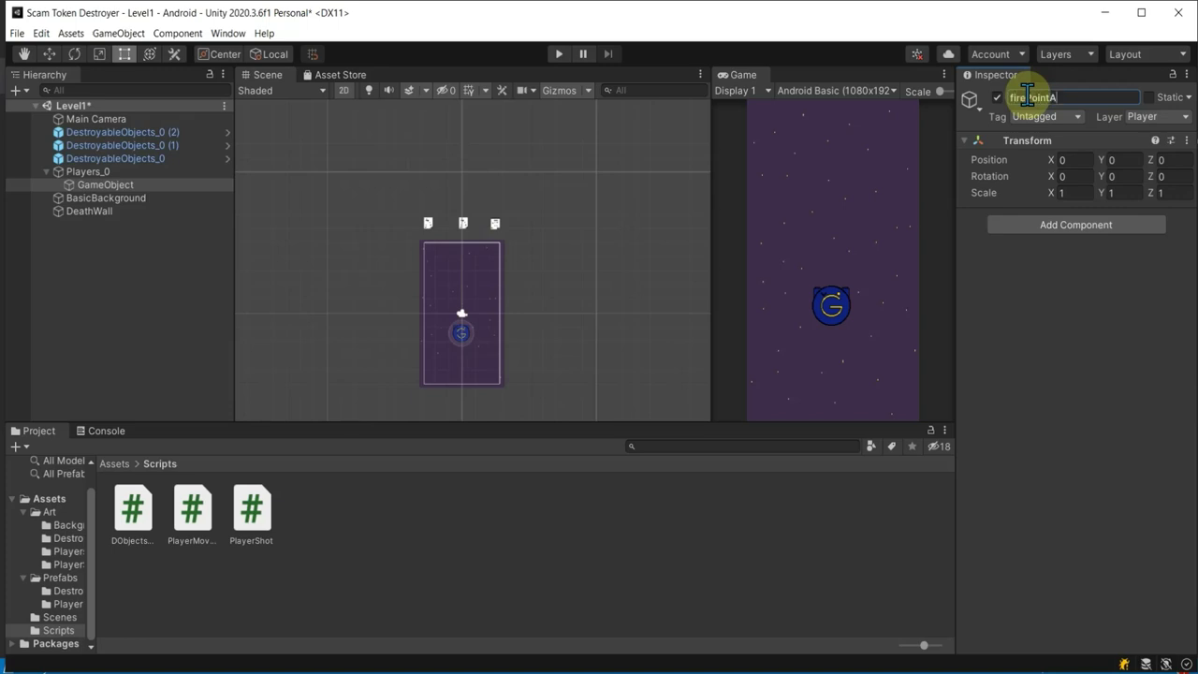
{"action": "left_click", "coordinate": [37, 224]}
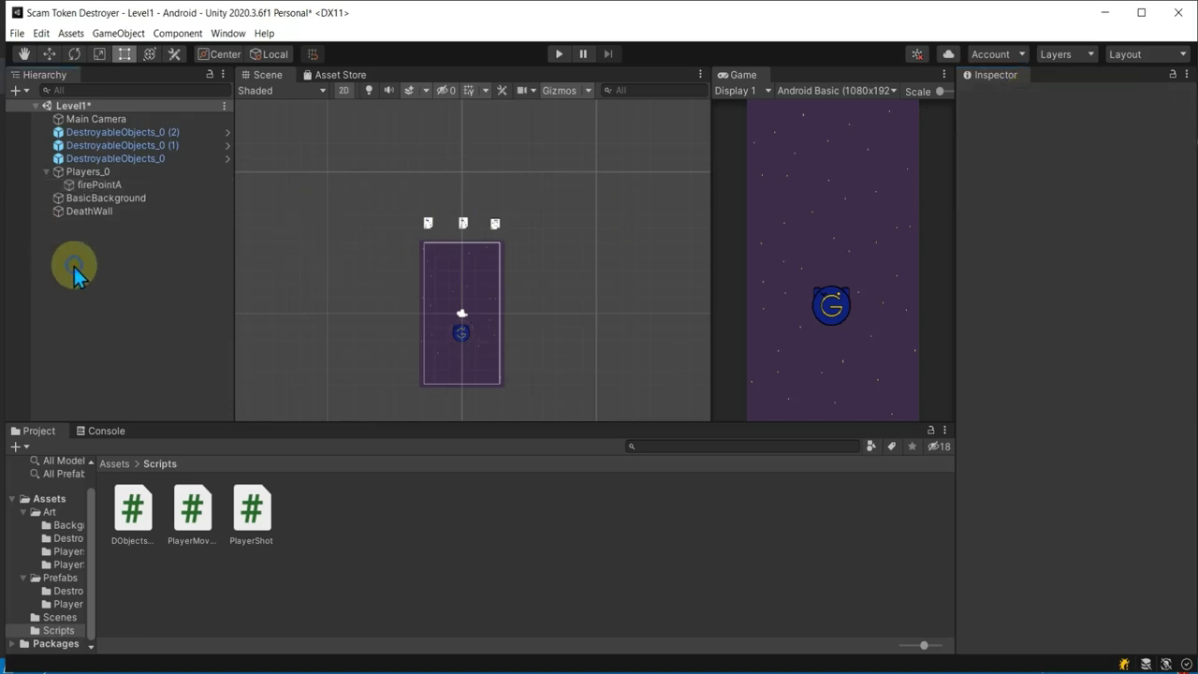
{"action": "right_click", "coordinate": [143, 187]}
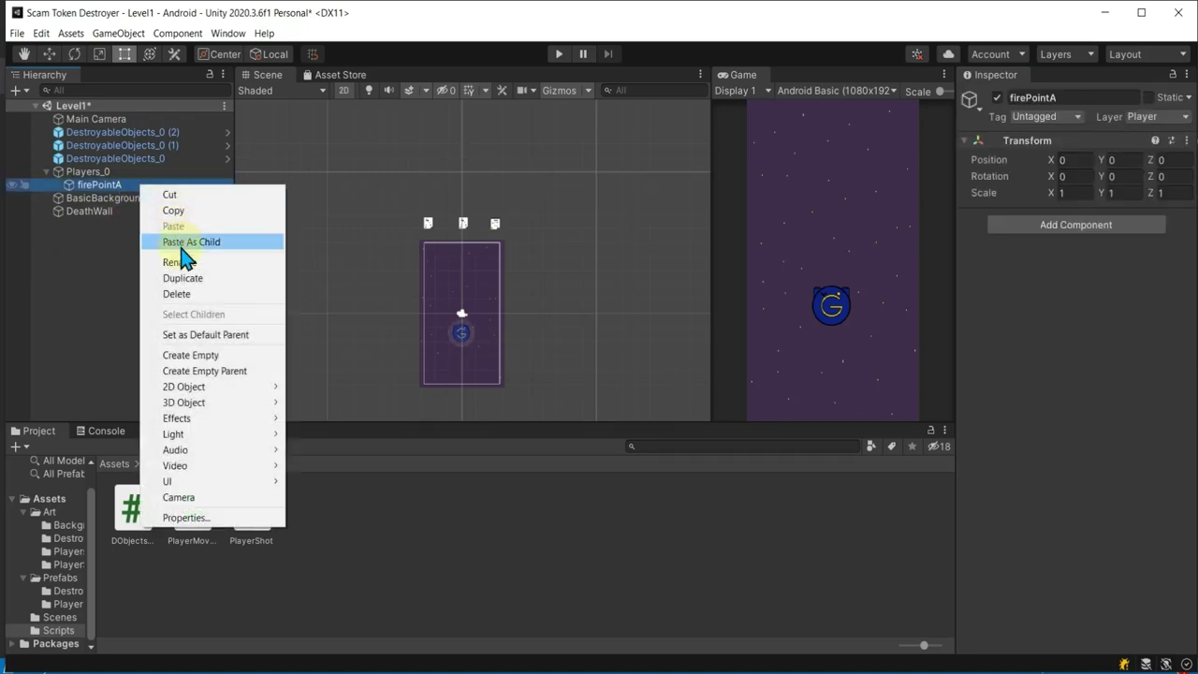
{"action": "left_click", "coordinate": [192, 278]}
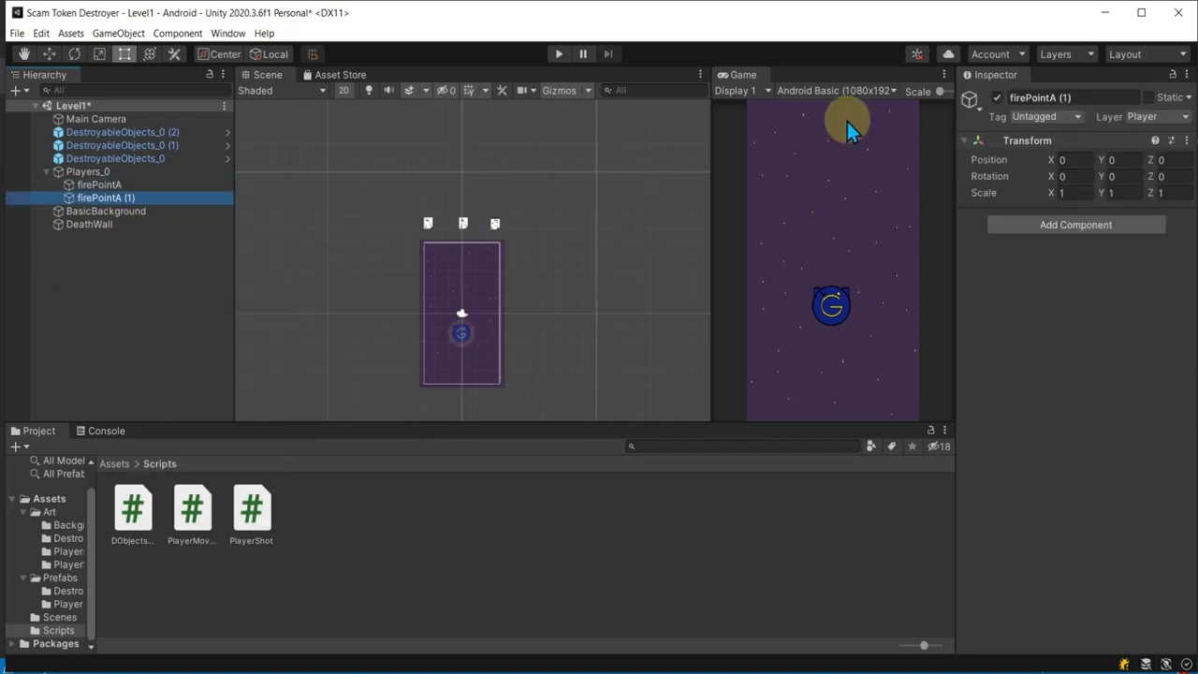
{"action": "left_click", "coordinate": [1077, 99]}
{"action": "type", "text": "B"}
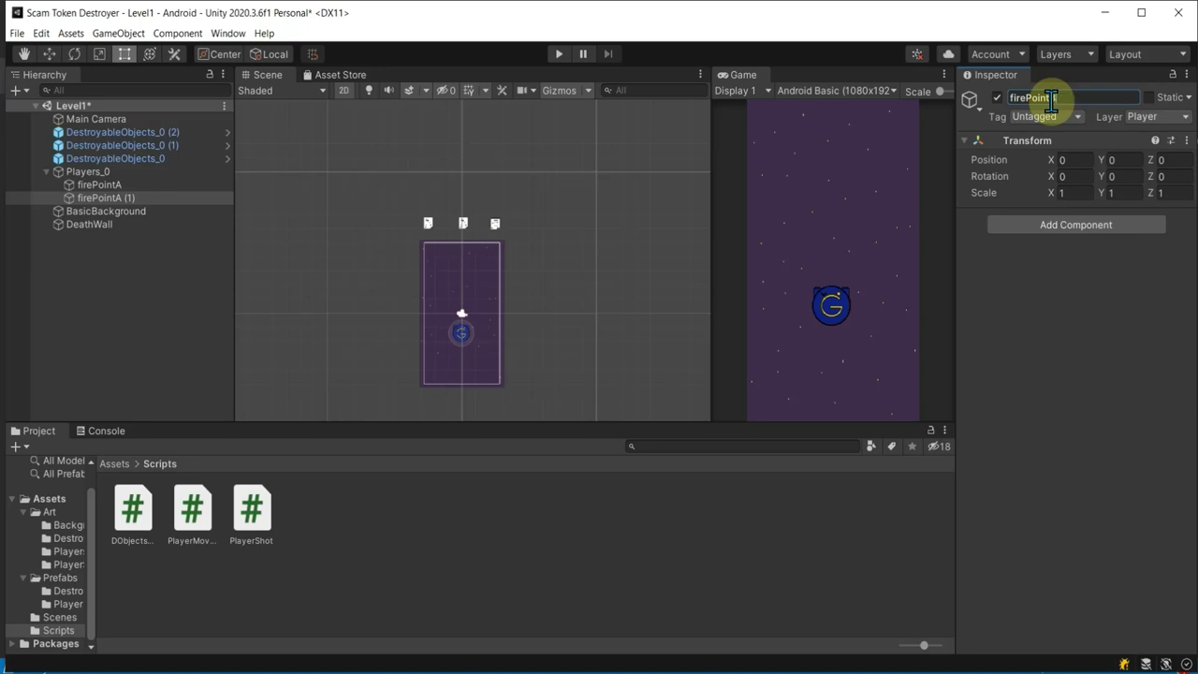
{"action": "key", "text": "Return"}
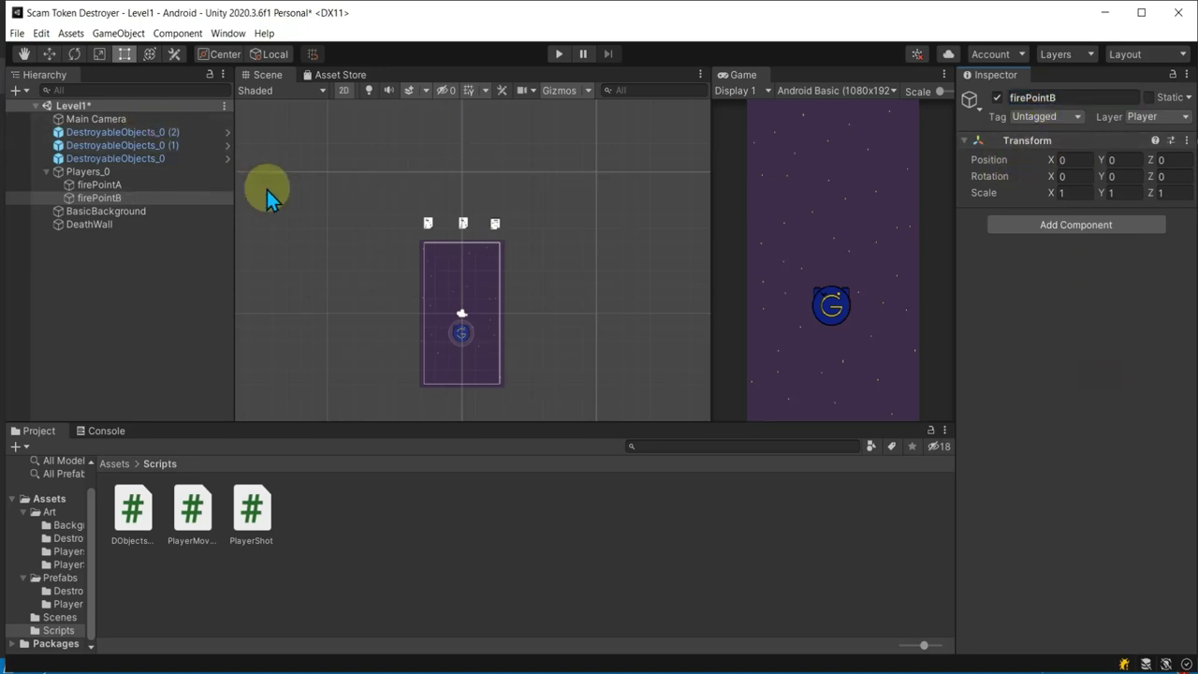
{"action": "key", "text": "ctrl+s"}
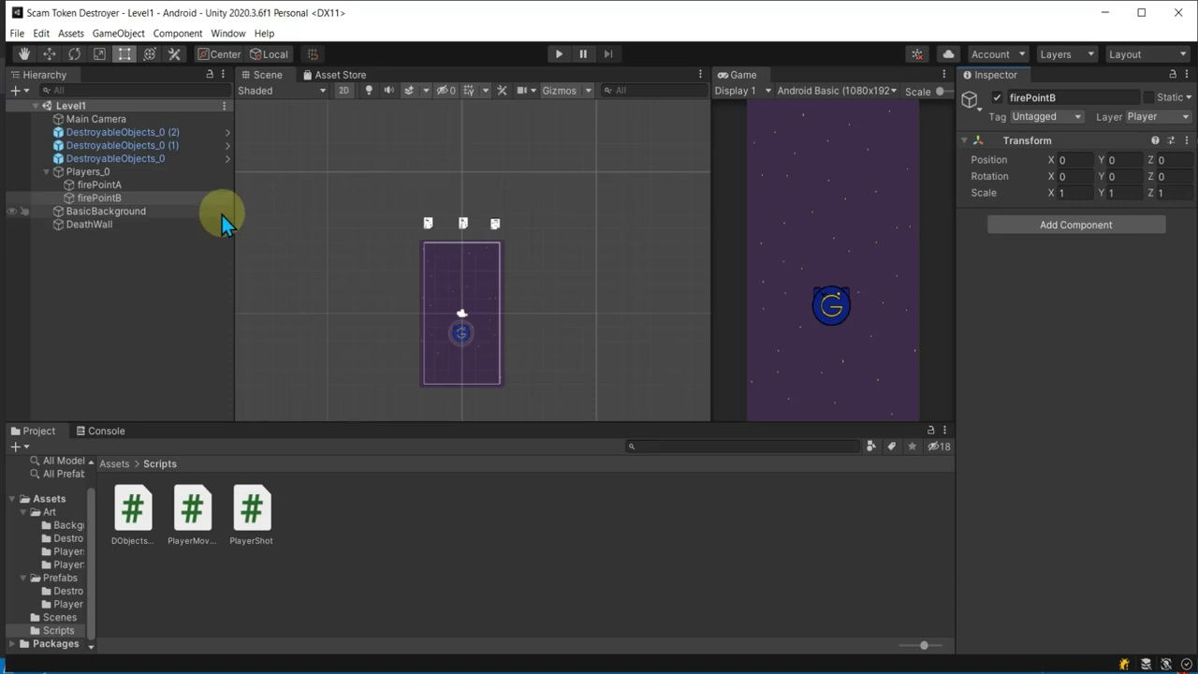
- Select firePointA, then the BasicBackground object, and return to Visual Studio
{"action": "left_click", "coordinate": [109, 183]}
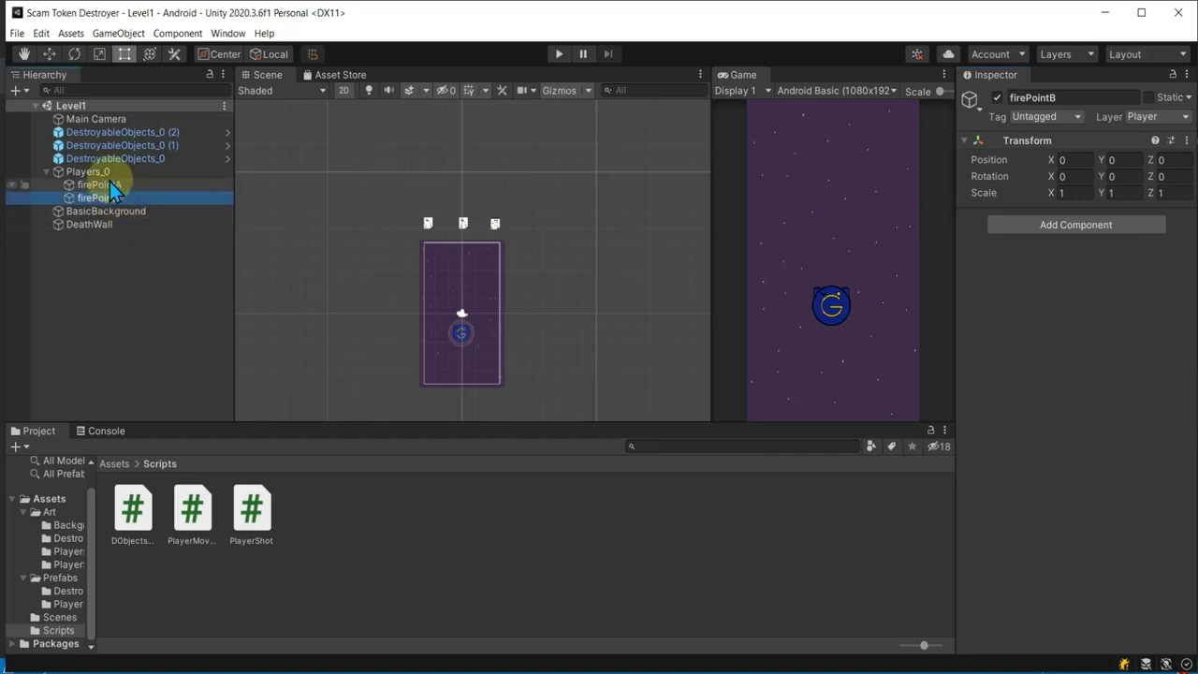
{"action": "scroll", "coordinate": [467, 362], "scroll_direction": "up", "scroll_amount": 2}
{"action": "scroll", "coordinate": [468, 348], "scroll_direction": "up", "scroll_amount": 3}
{"action": "scroll", "coordinate": [454, 312], "scroll_direction": "up", "scroll_amount": 3}
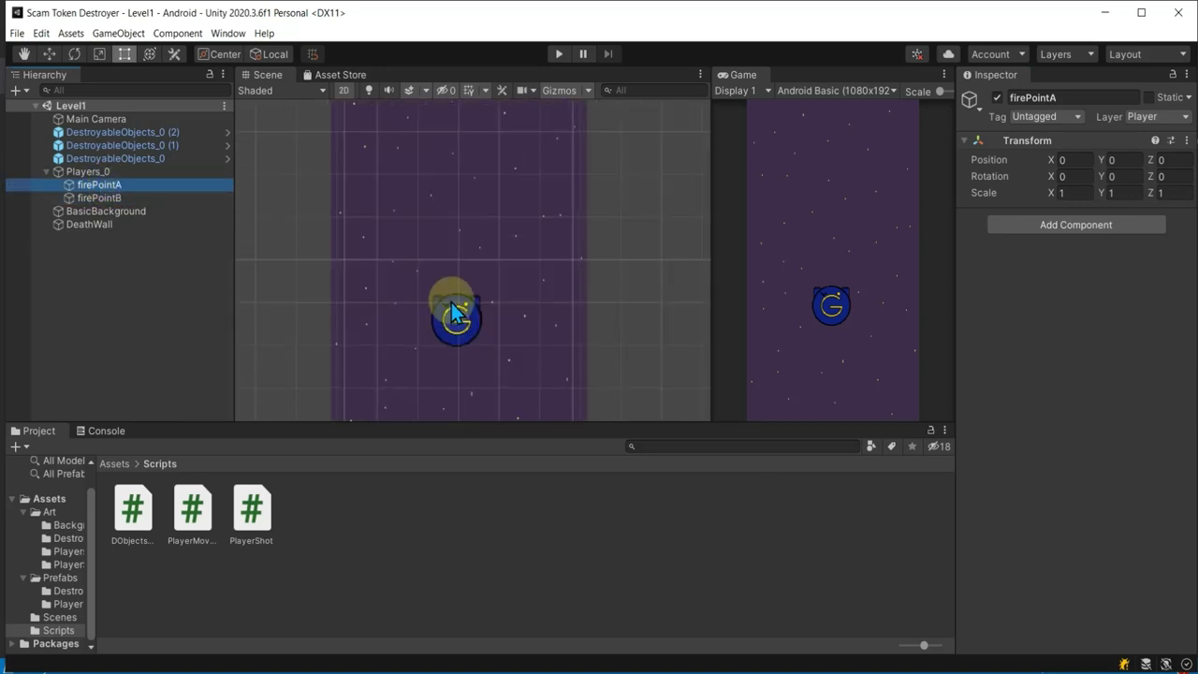
{"action": "left_click", "coordinate": [433, 297]}
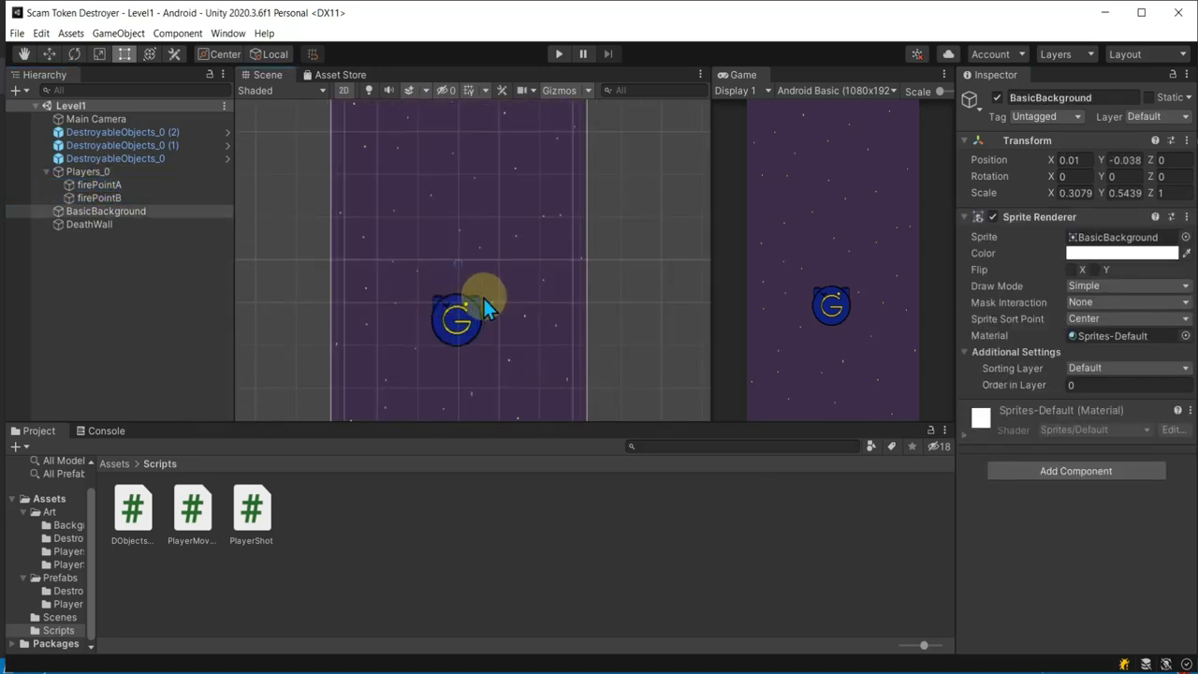
{"action": "key", "text": "alt+Tab"}
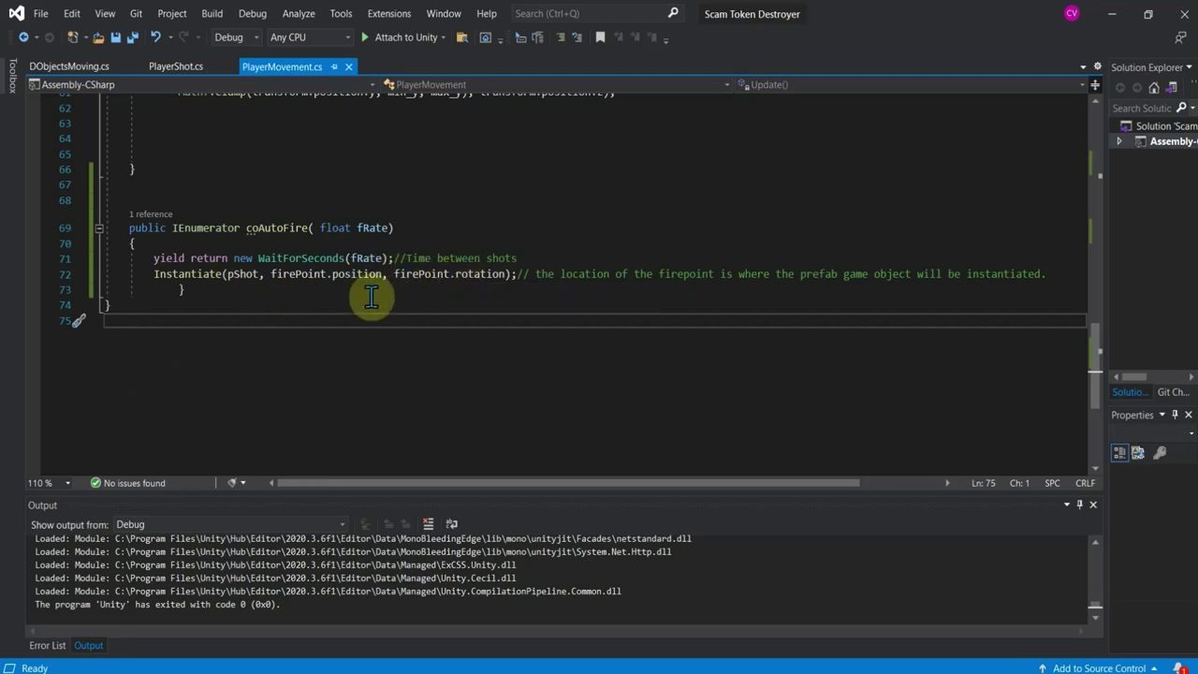
- Declare firePointA and firePointB transforms on line 16 of PlayerMovement
{"action": "scroll", "coordinate": [358, 320], "scroll_direction": "up", "scroll_amount": 1}
{"action": "scroll", "coordinate": [359, 321], "scroll_direction": "up", "scroll_amount": 10}
{"action": "scroll", "coordinate": [355, 323], "scroll_direction": "up", "scroll_amount": 6}
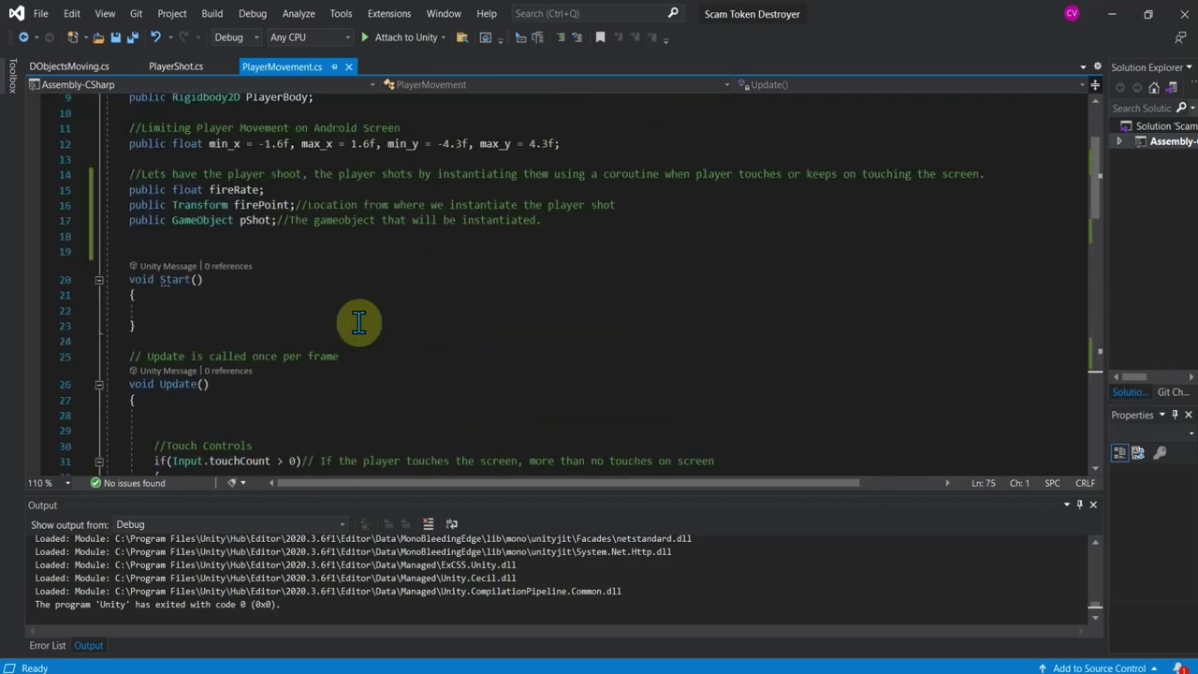
{"action": "scroll", "coordinate": [352, 326], "scroll_direction": "up", "scroll_amount": 3}
{"action": "double_click", "coordinate": [267, 343]}
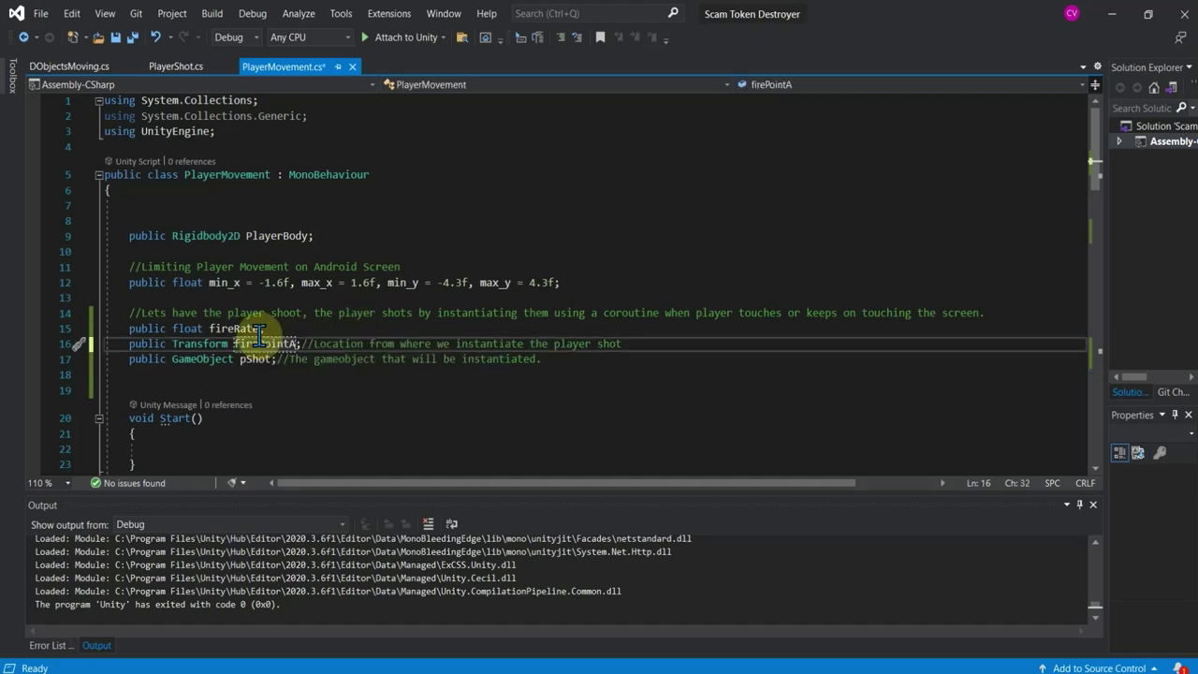
{"action": "type", "text": ",fireP"}
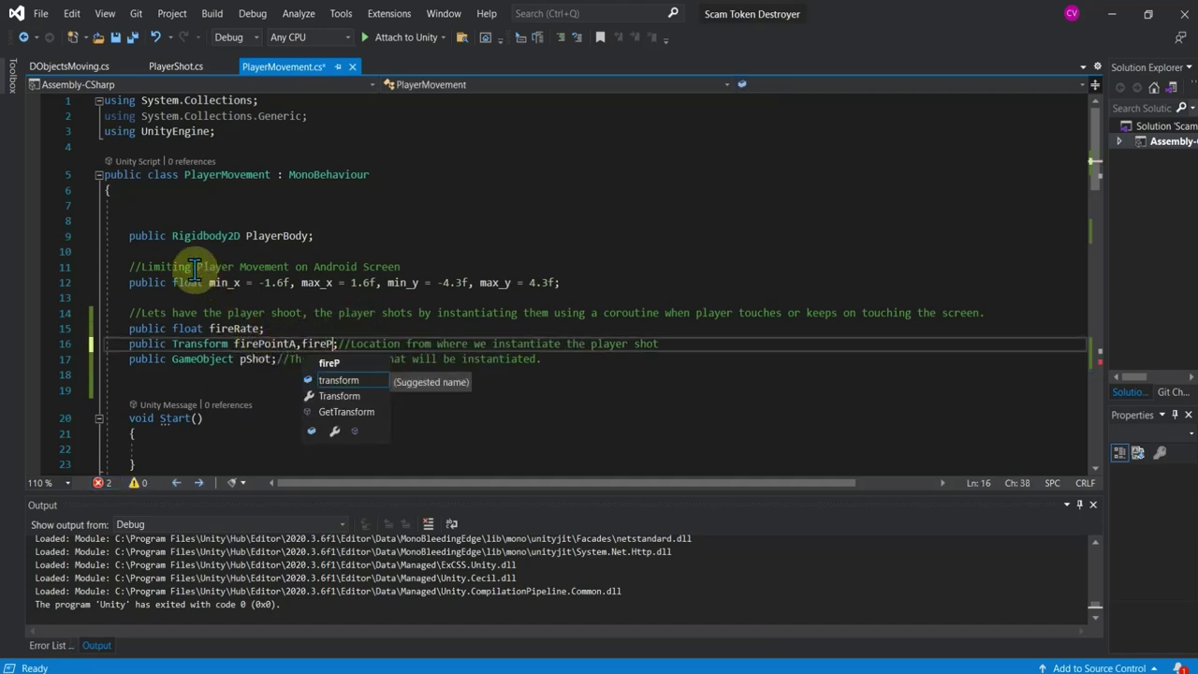
{"action": "type", "text": "ointB"}
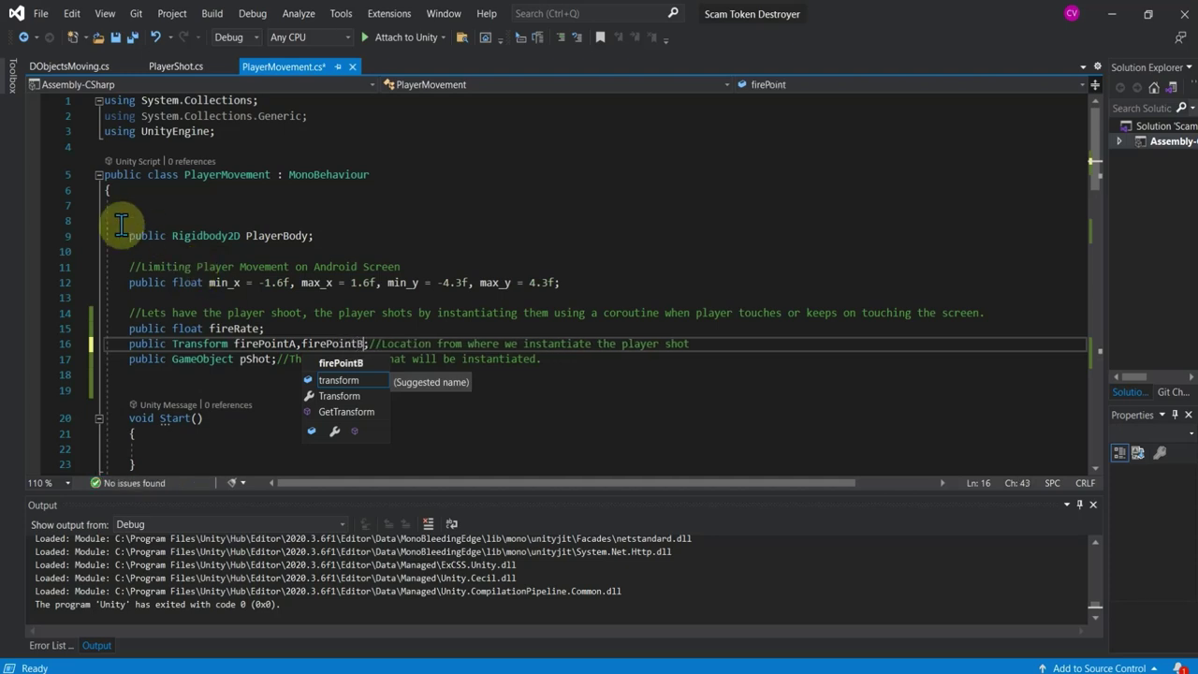
{"action": "scroll", "coordinate": [428, 406], "scroll_direction": "down", "scroll_amount": 1}
{"action": "left_click", "coordinate": [509, 421]}
- Change both firePoint references in the line 72 Instantiate call to firePointA
{"action": "scroll", "coordinate": [508, 426], "scroll_direction": "down", "scroll_amount": 8}
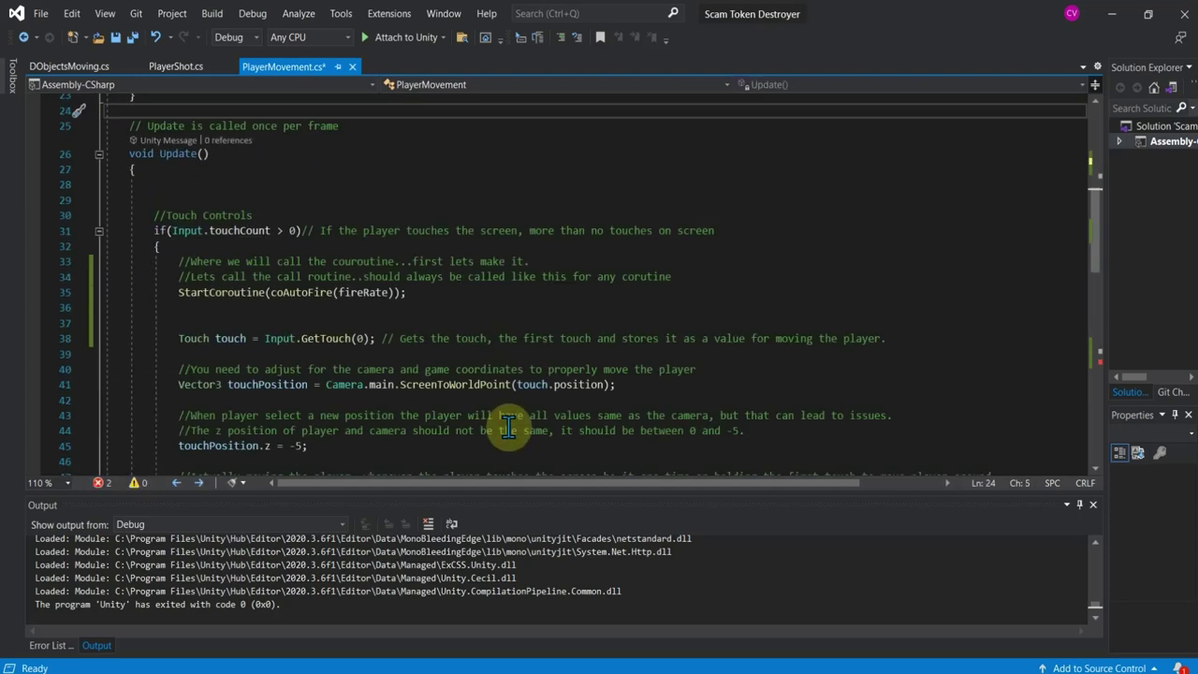
{"action": "scroll", "coordinate": [459, 431], "scroll_direction": "down", "scroll_amount": 5}
{"action": "scroll", "coordinate": [459, 430], "scroll_direction": "down", "scroll_amount": 7}
{"action": "left_click", "coordinate": [327, 275]}
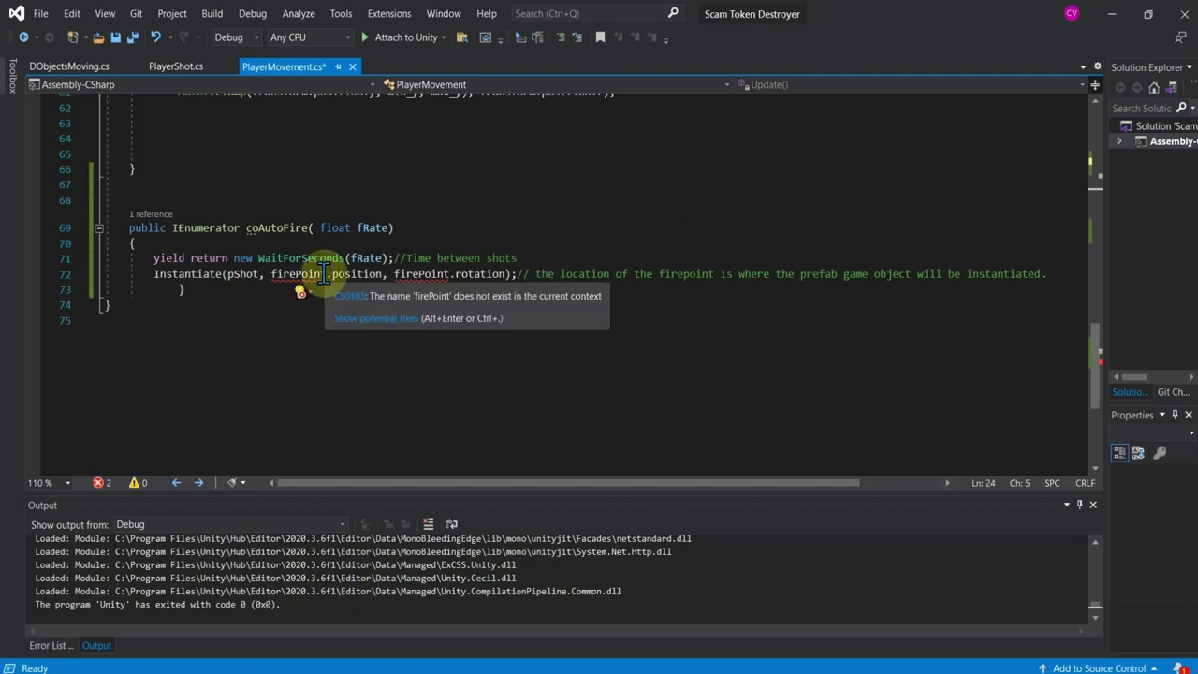
{"action": "type", "text": "A"}
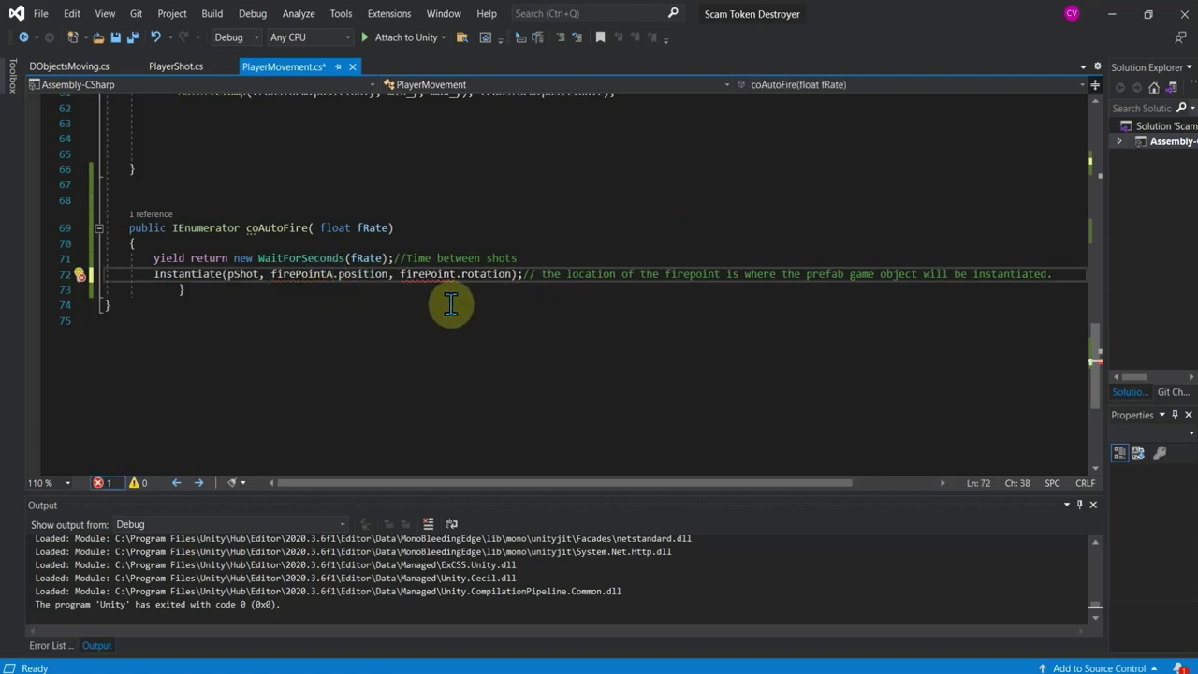
{"action": "left_click", "coordinate": [455, 274]}
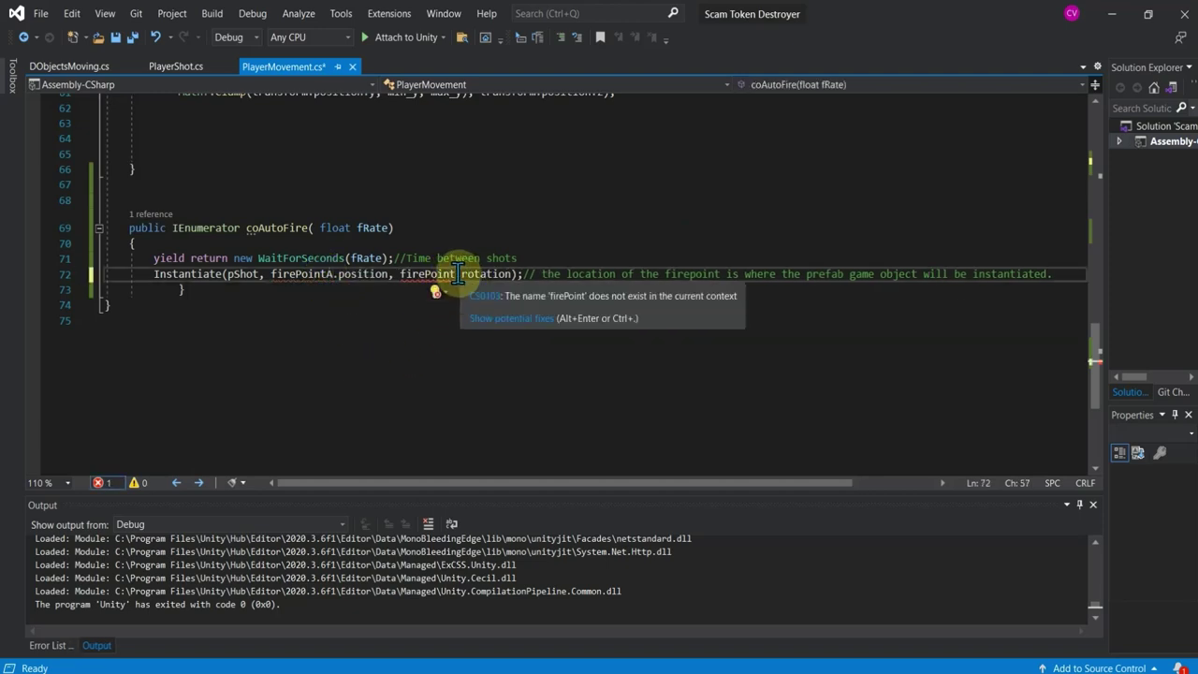
{"action": "type", "text": "A"}
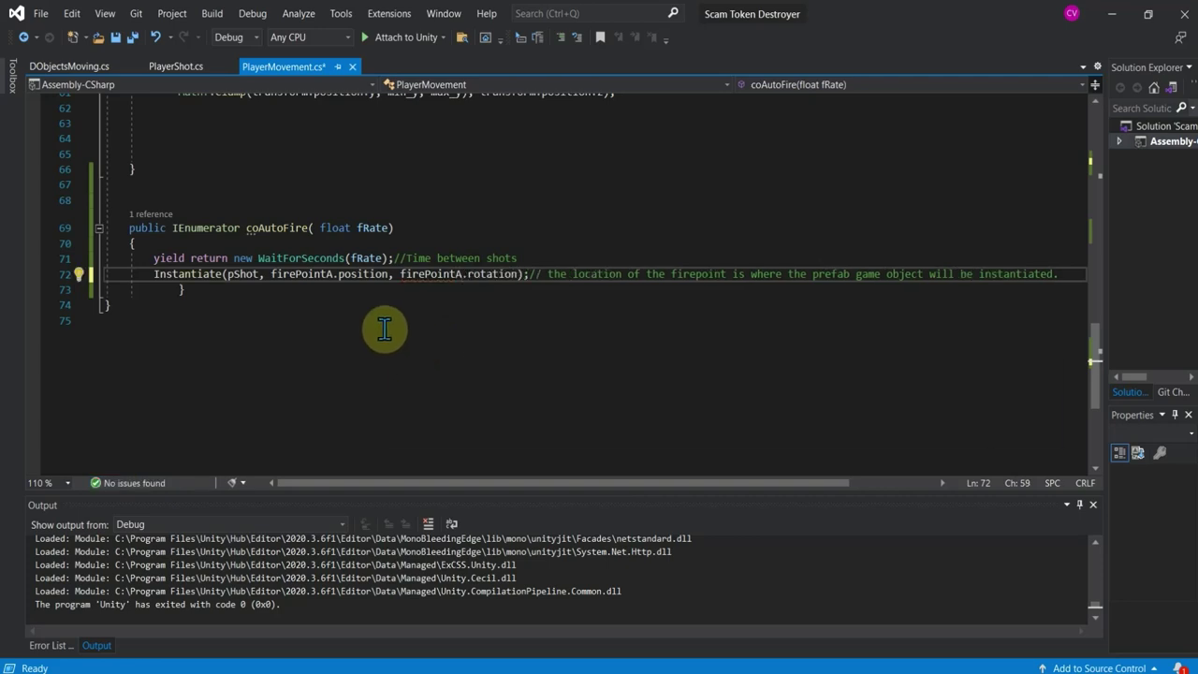
{"action": "left_click", "coordinate": [529, 275]}
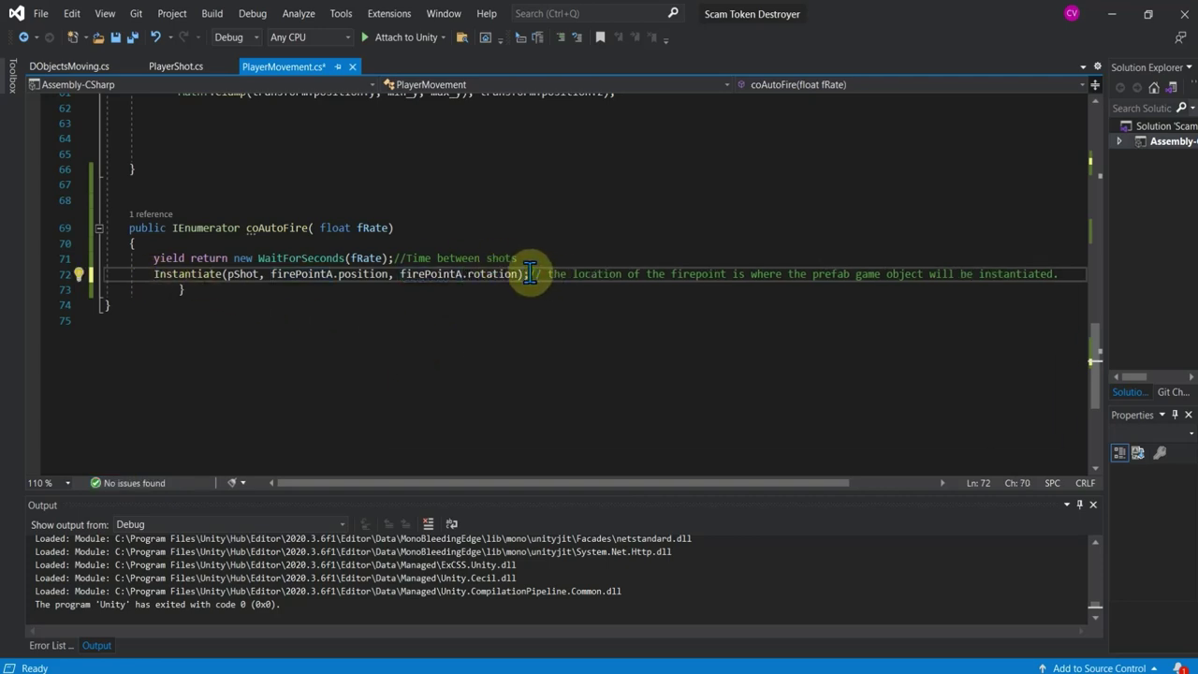
{"action": "key", "text": "Return"}
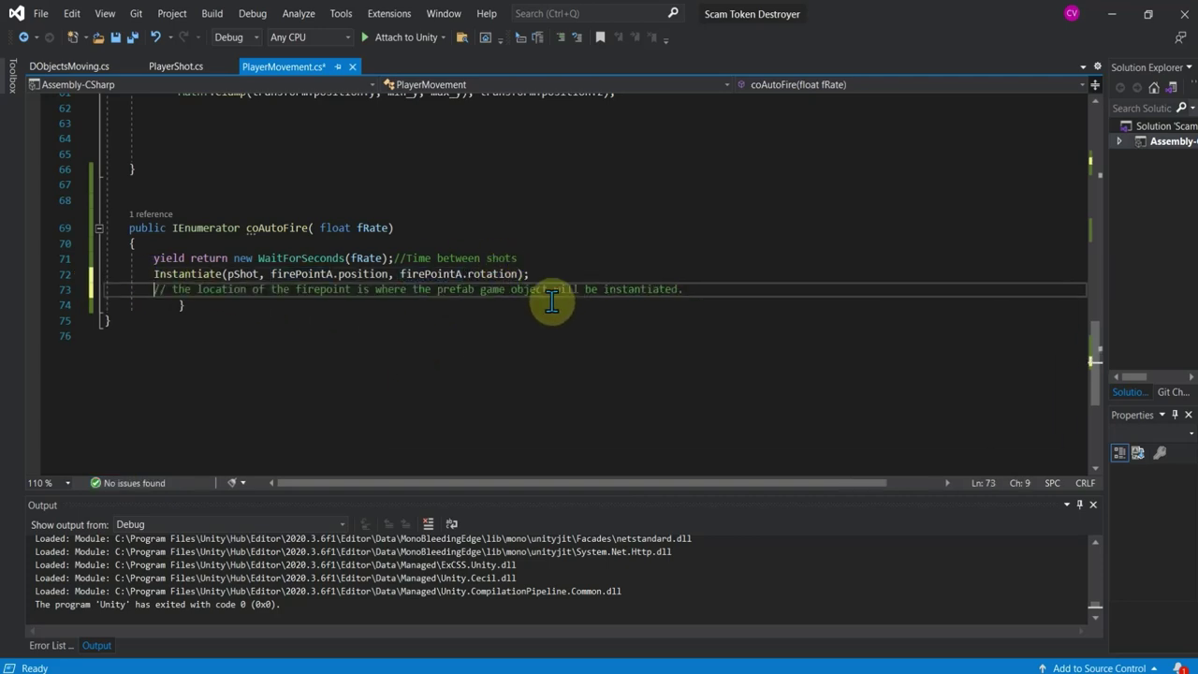
- Copy the Instantiate line and paste a duplicate onto line 73
{"action": "key", "text": "ctrl+z"}
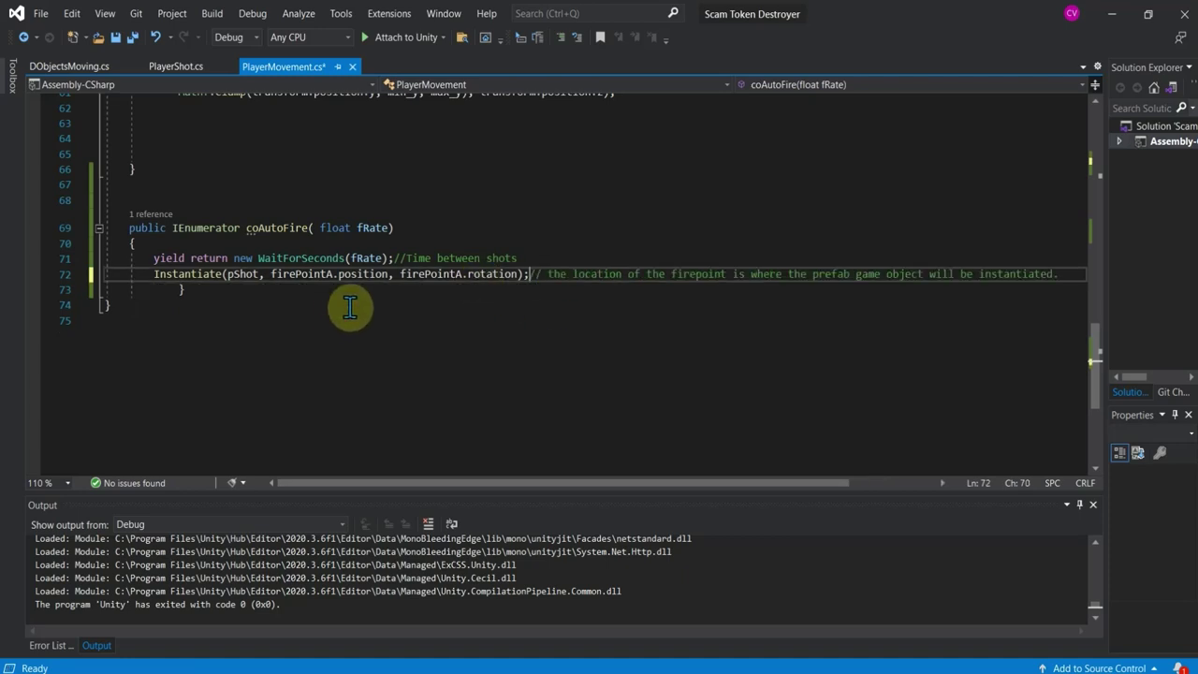
{"action": "right_click", "coordinate": [176, 275]}
{"action": "left_click", "coordinate": [241, 567]}
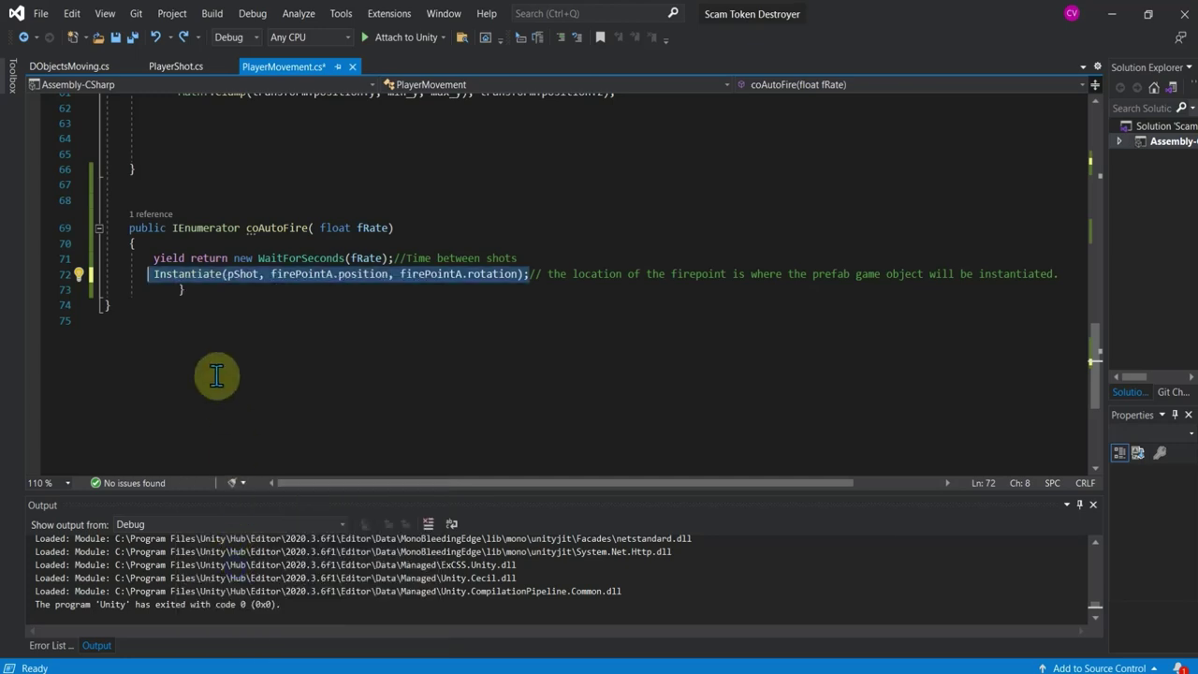
{"action": "left_click", "coordinate": [175, 294]}
{"action": "type", "text": "}"}
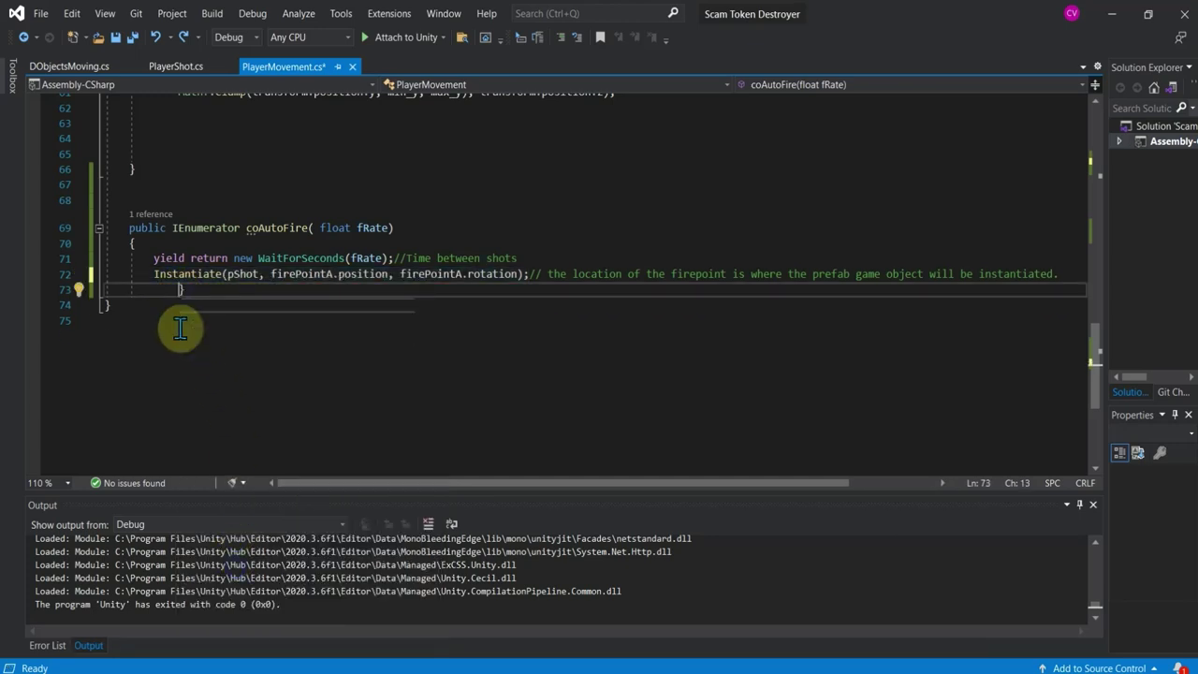
{"action": "key", "text": "Return"}
{"action": "key", "text": "Return"}
{"action": "left_click", "coordinate": [147, 289]}
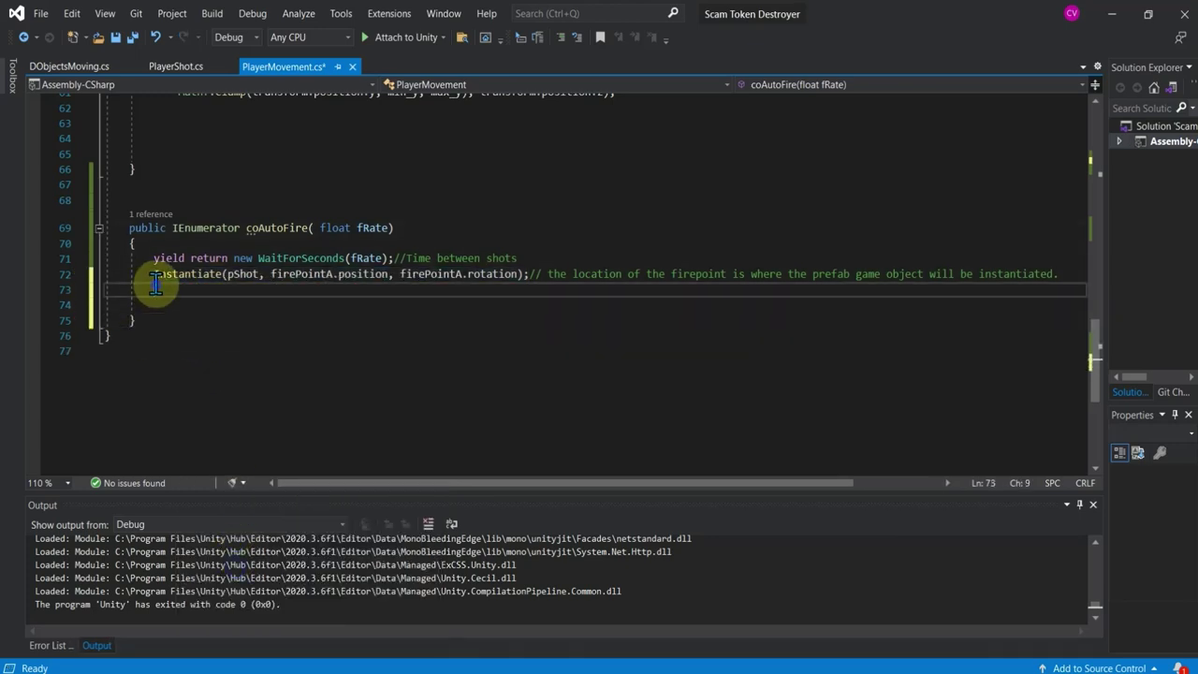
{"action": "key", "text": "ctrl+v"}
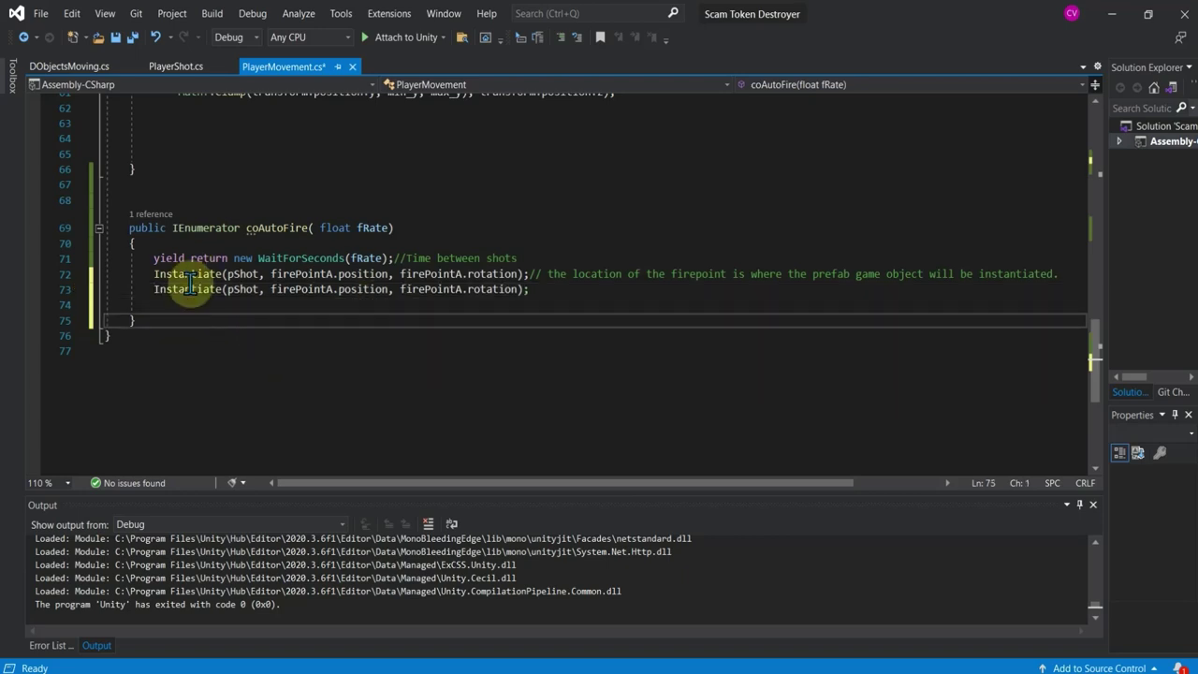
- Change both firePointA references on line 73 to firePointB
{"action": "left_click", "coordinate": [330, 288]}
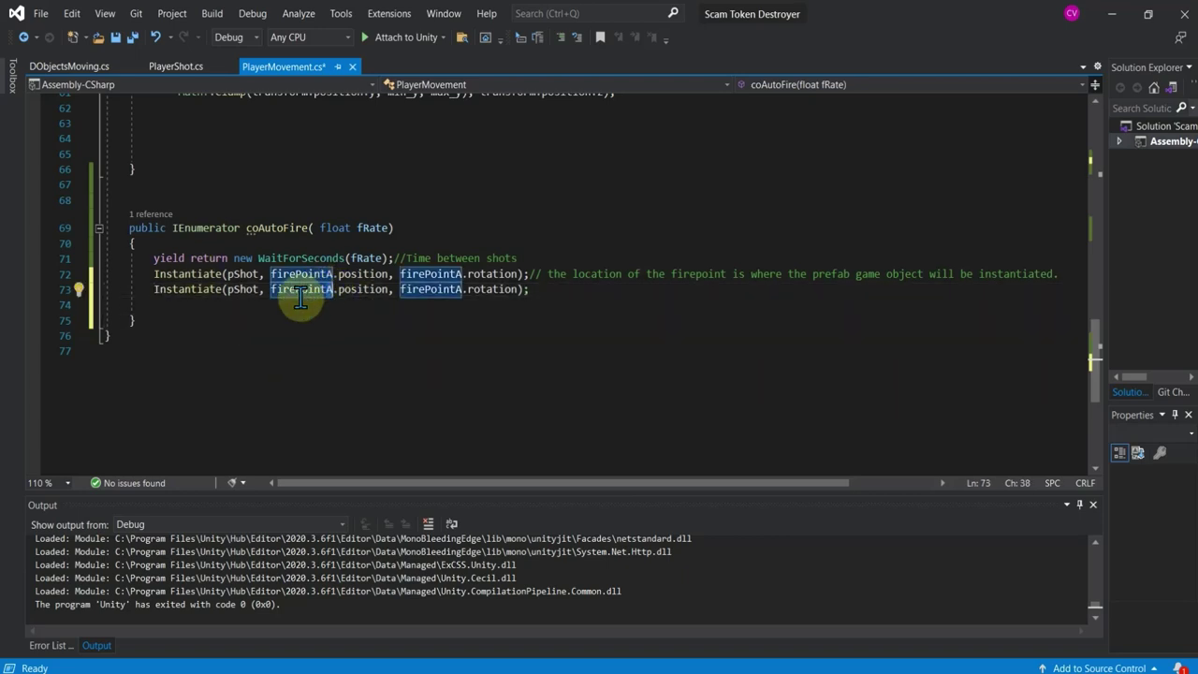
{"action": "key", "text": "BackSpace"}
{"action": "type", "text": "B"}
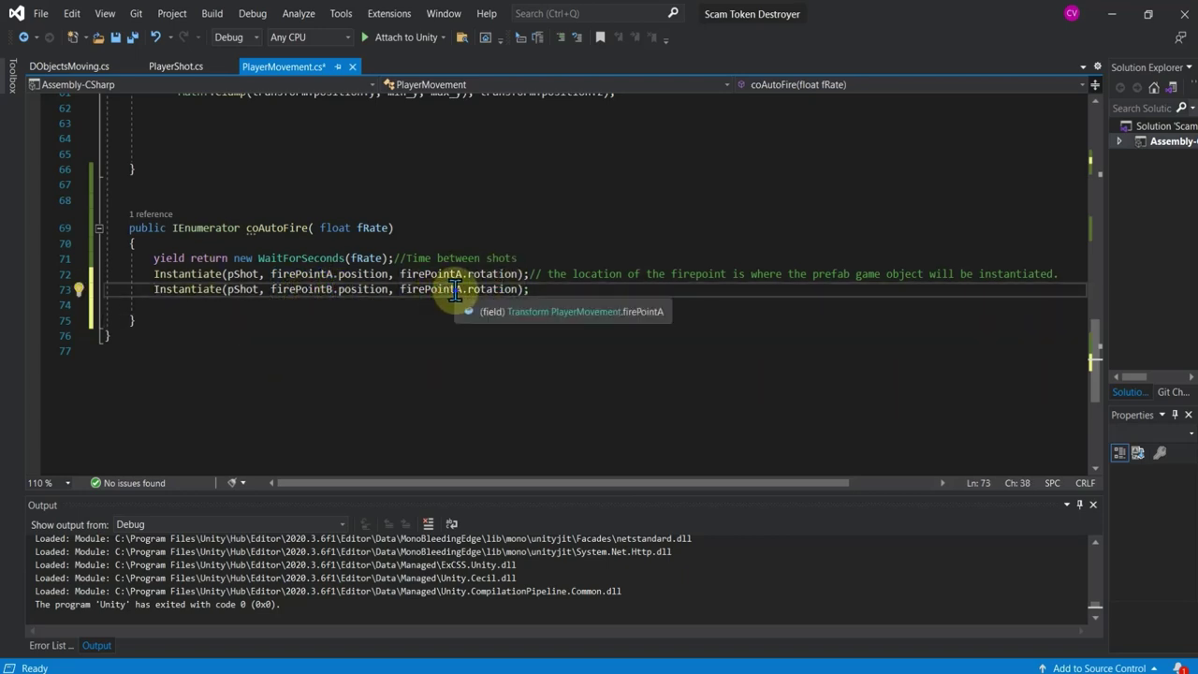
{"action": "left_click", "coordinate": [463, 289]}
{"action": "key", "text": "BackSpace"}
{"action": "type", "text": "B"}
{"action": "left_click", "coordinate": [797, 389]}
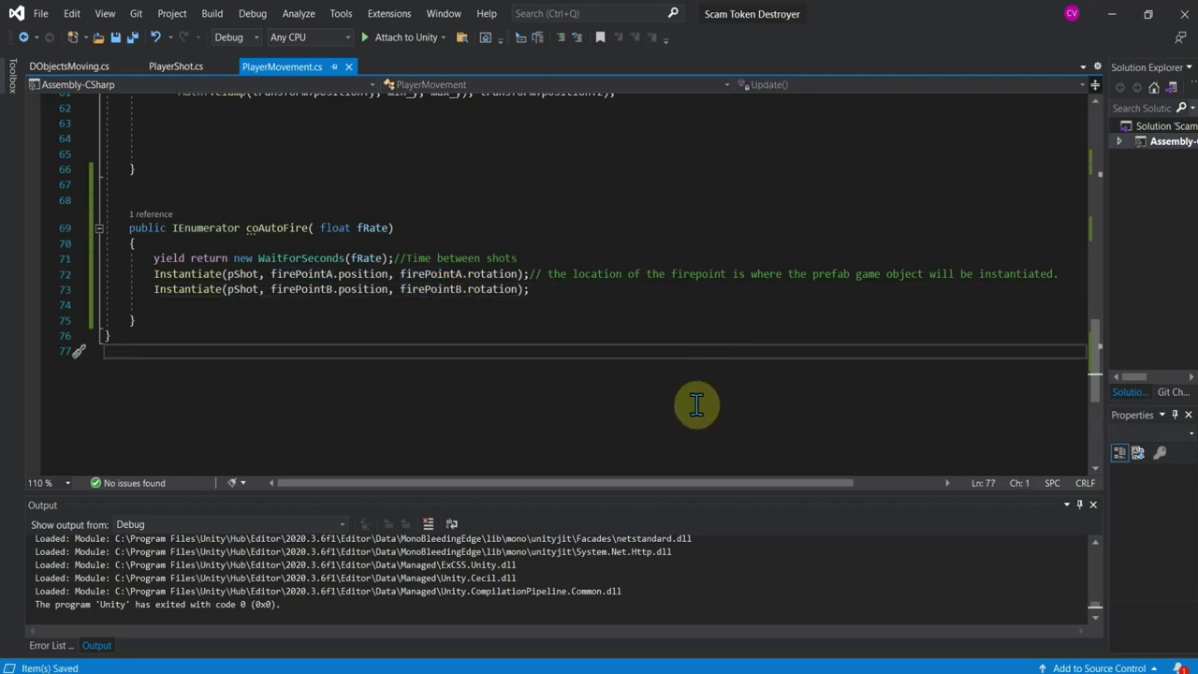
- Attach and stop the debugger on Unity twice, then minimize Visual Studio
{"action": "left_click", "coordinate": [403, 37]}
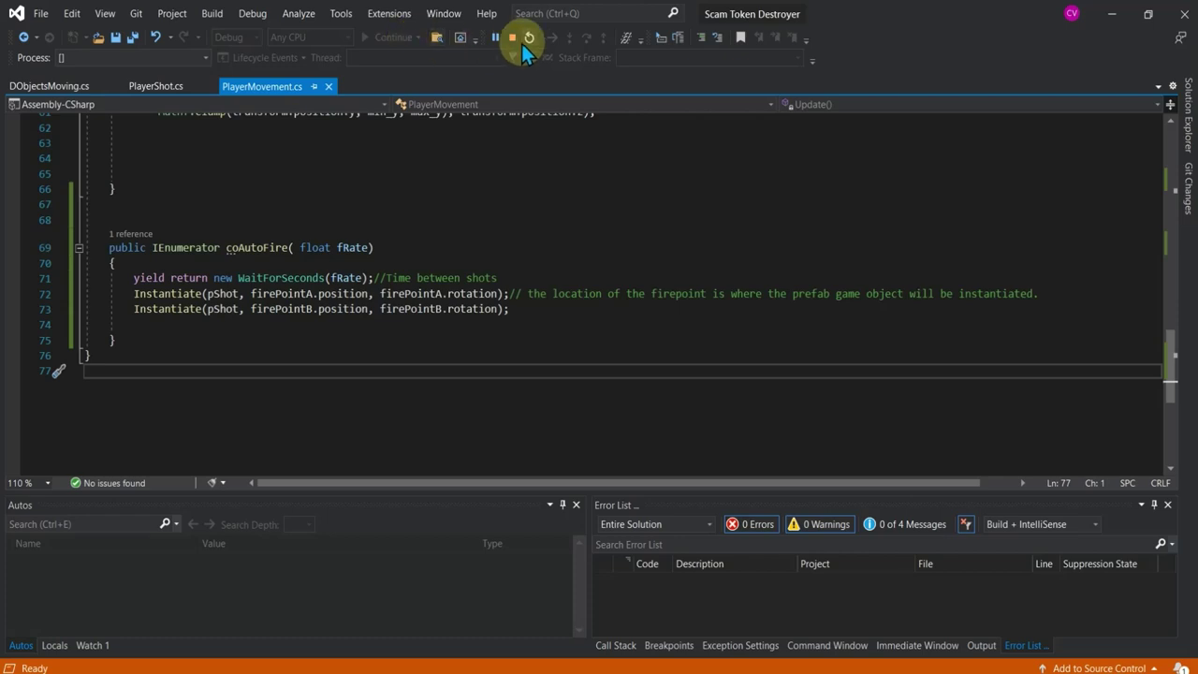
{"action": "left_click", "coordinate": [512, 37]}
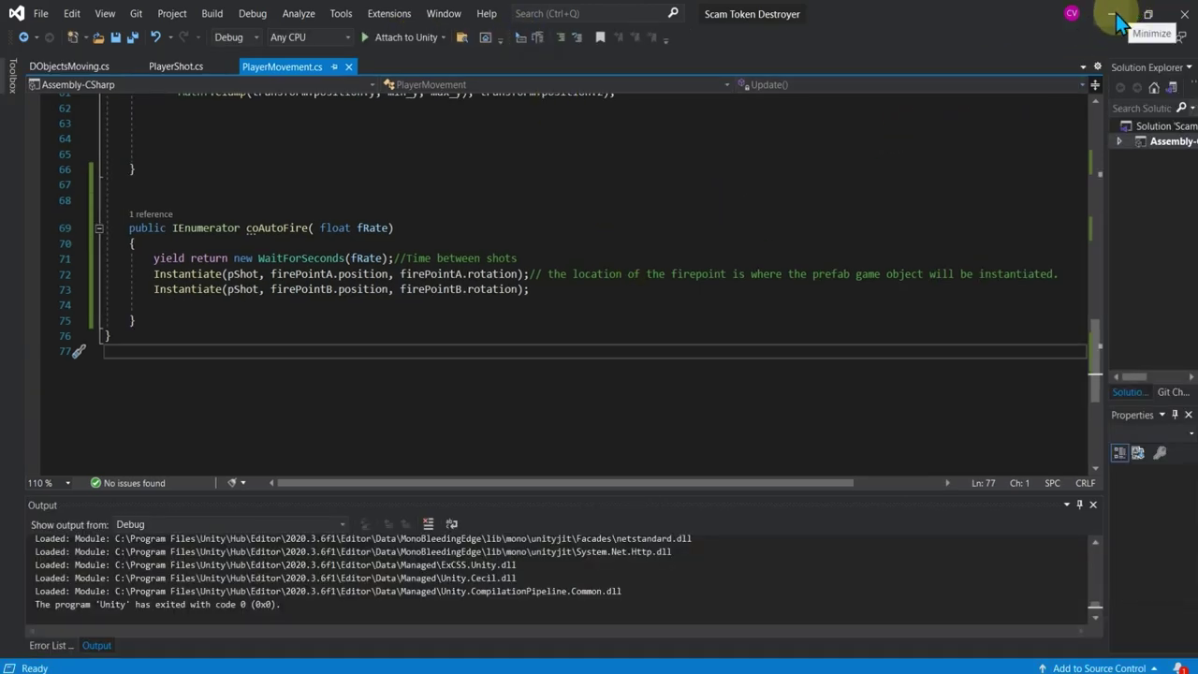
{"action": "left_click", "coordinate": [403, 37]}
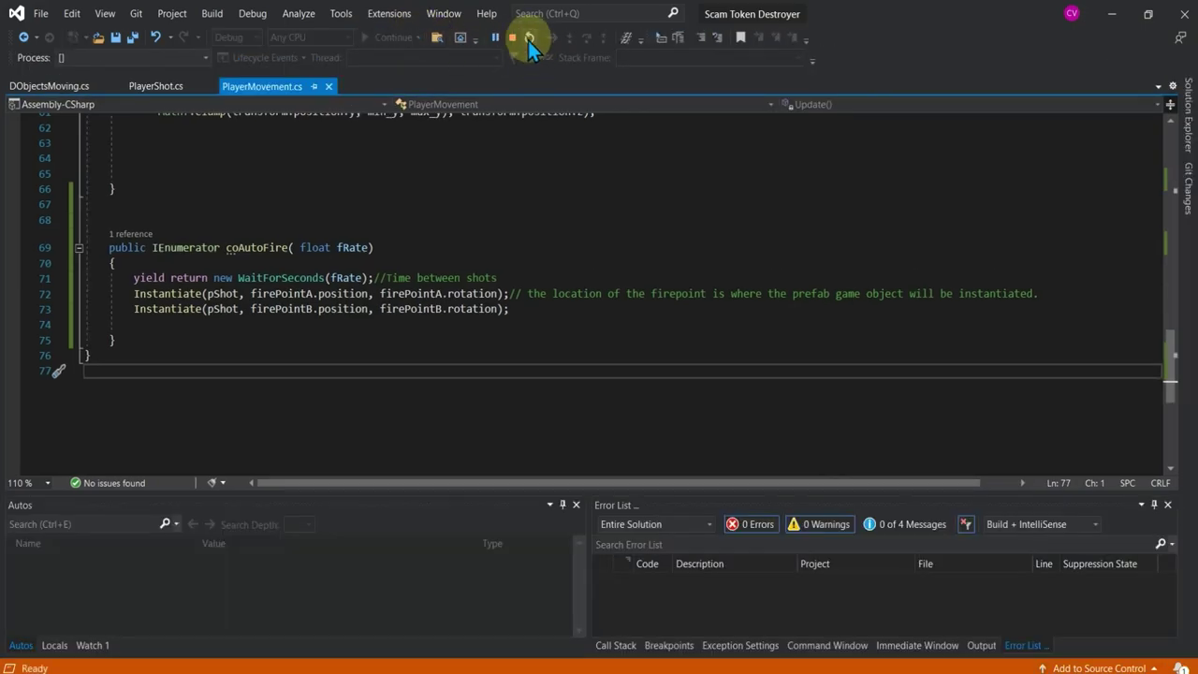
{"action": "left_click", "coordinate": [516, 37]}
{"action": "left_click", "coordinate": [1111, 13]}
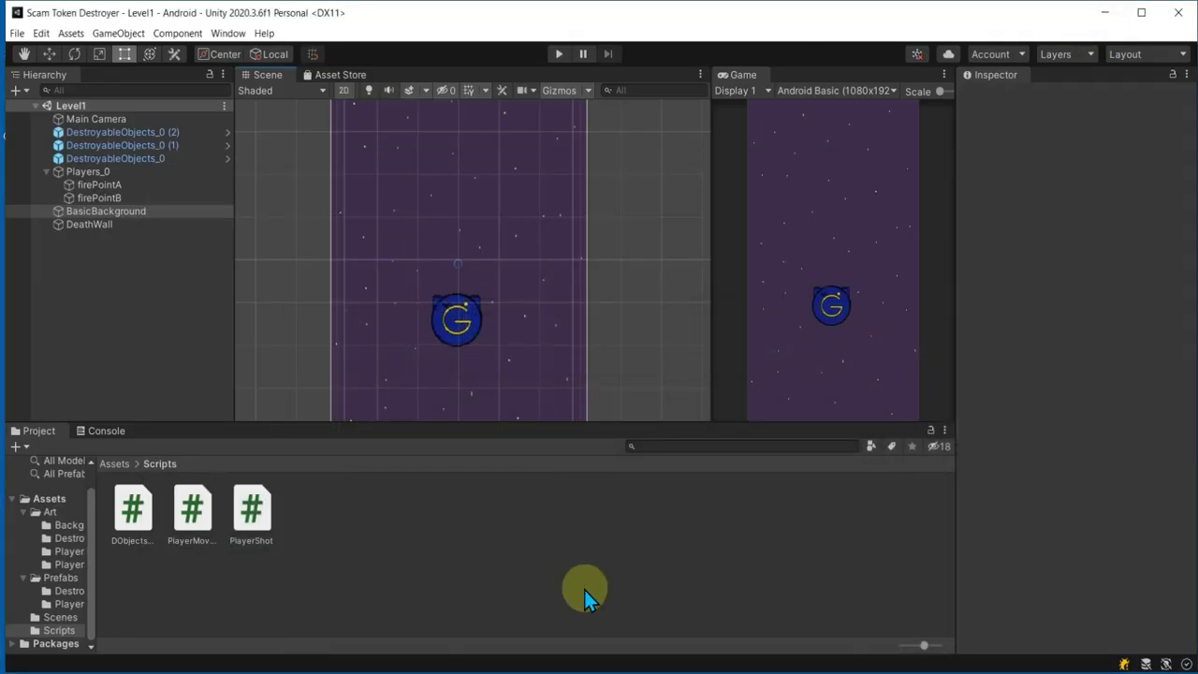
- With the Move tool, drag firePointA above the ship's left side
{"action": "left_click", "coordinate": [112, 184]}
{"action": "scroll", "coordinate": [329, 250], "scroll_direction": "up", "scroll_amount": 1}
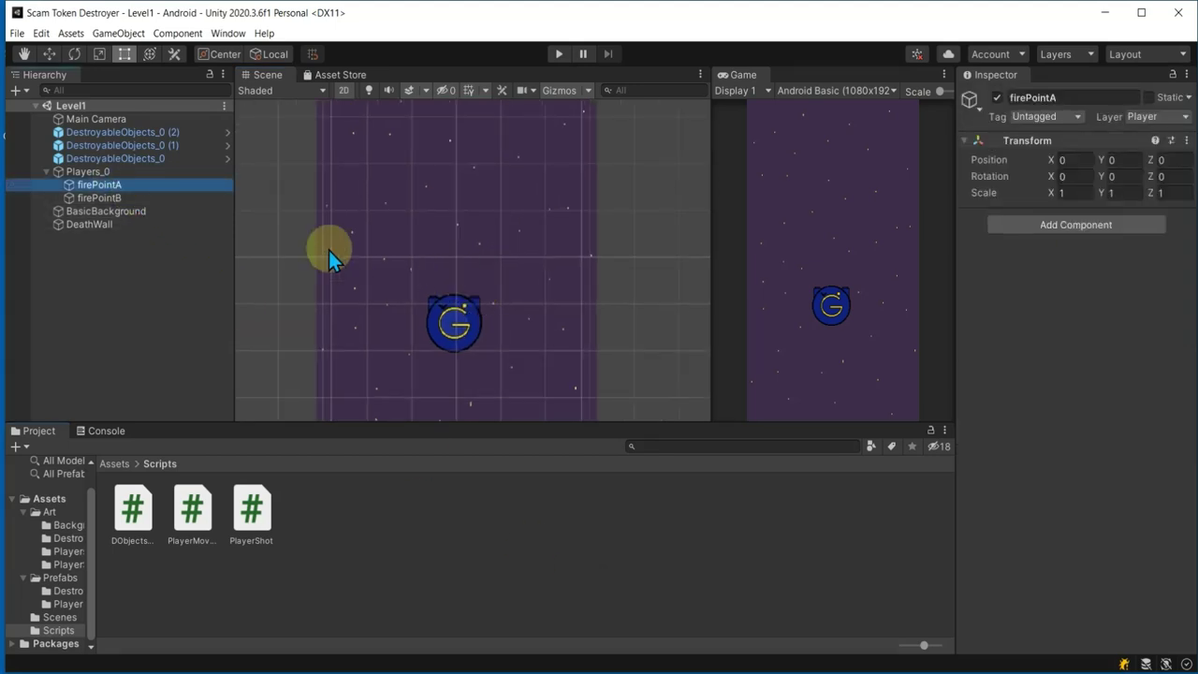
{"action": "left_click", "coordinate": [50, 53]}
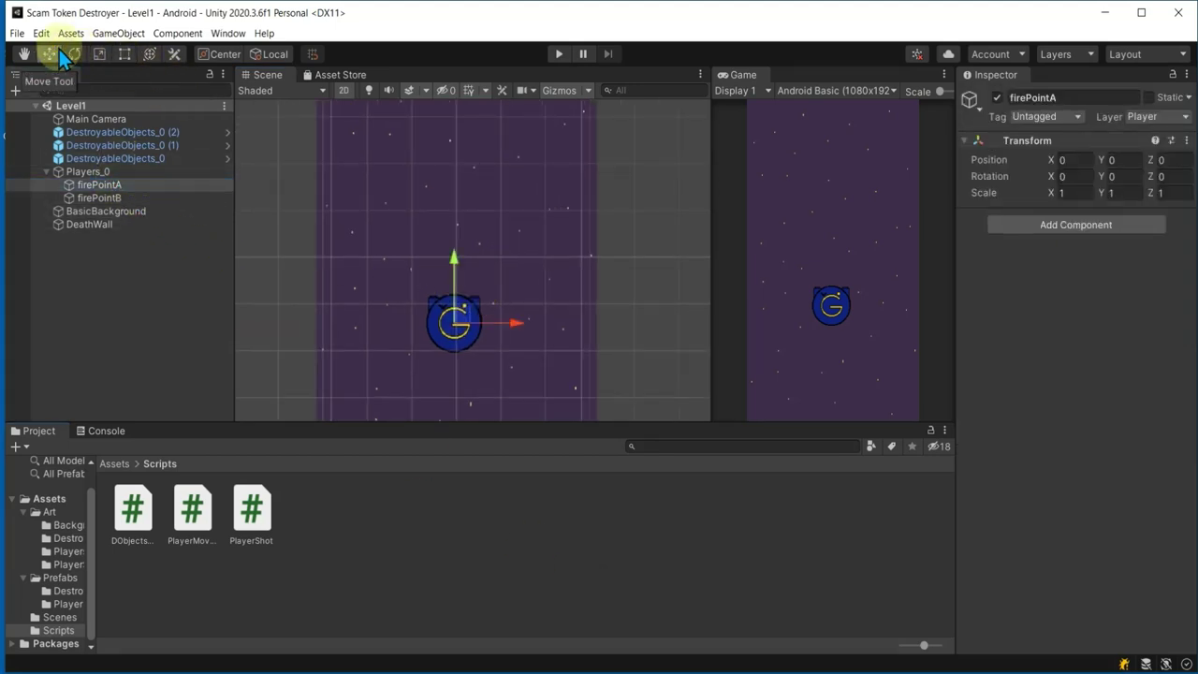
{"action": "scroll", "coordinate": [403, 294], "scroll_direction": "up", "scroll_amount": 3}
{"action": "scroll", "coordinate": [472, 285], "scroll_direction": "up", "scroll_amount": 2}
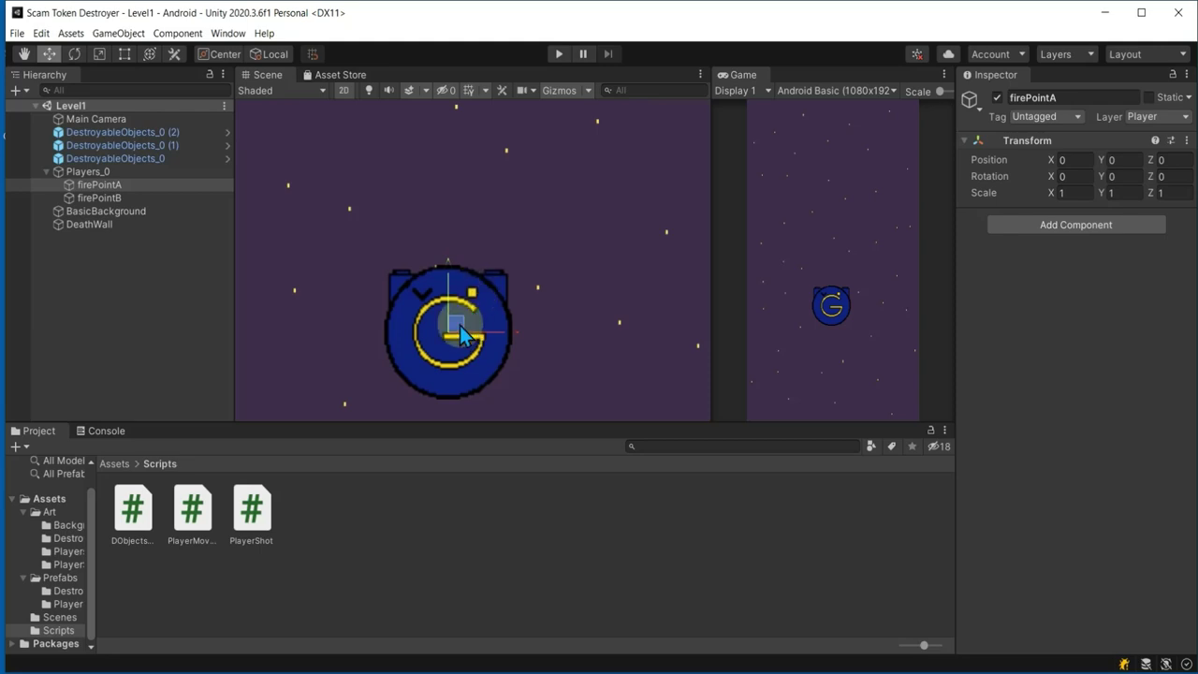
{"action": "left_click_drag", "start_coordinate": [456, 328], "coordinate": [413, 255]}
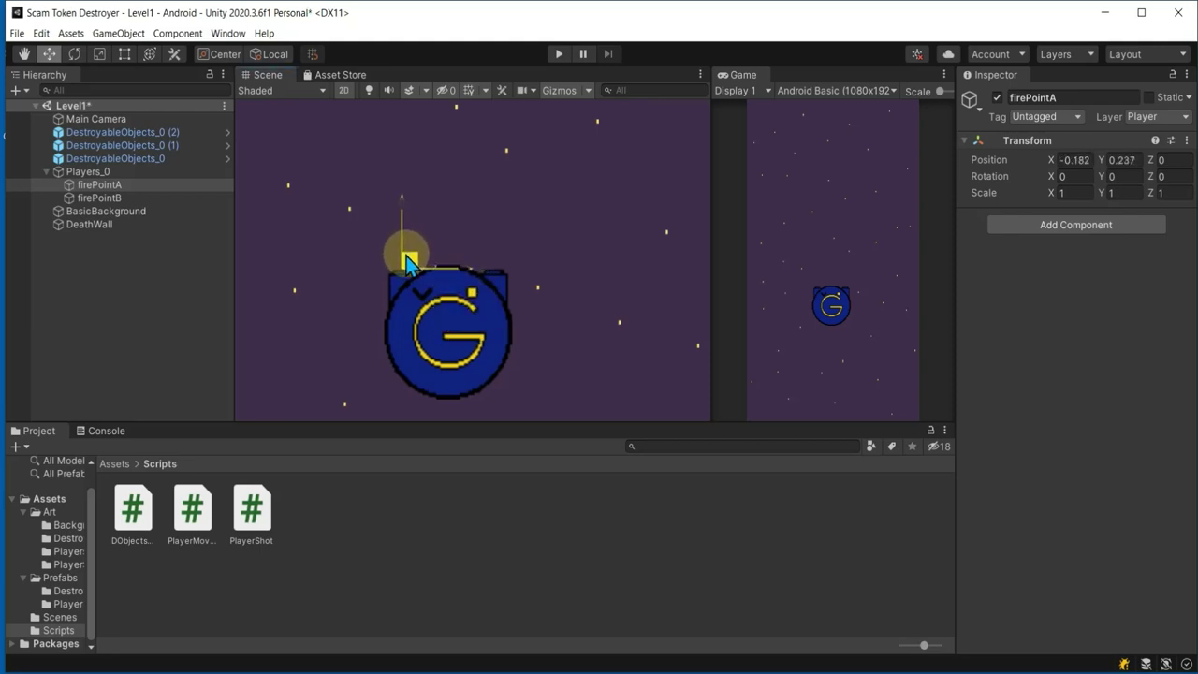
- Drag firePointB above the ship's right side and deselect it
{"action": "left_click", "coordinate": [99, 198]}
{"action": "left_click_drag", "start_coordinate": [450, 330], "coordinate": [496, 262]}
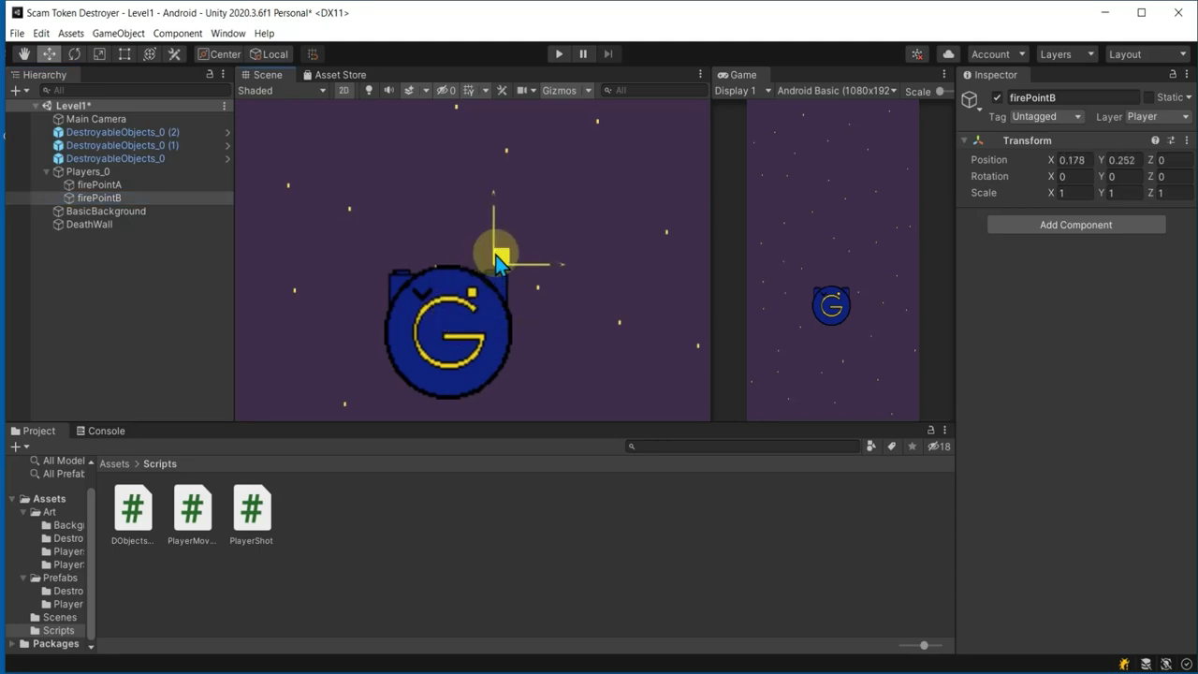
{"action": "left_click", "coordinate": [540, 326]}
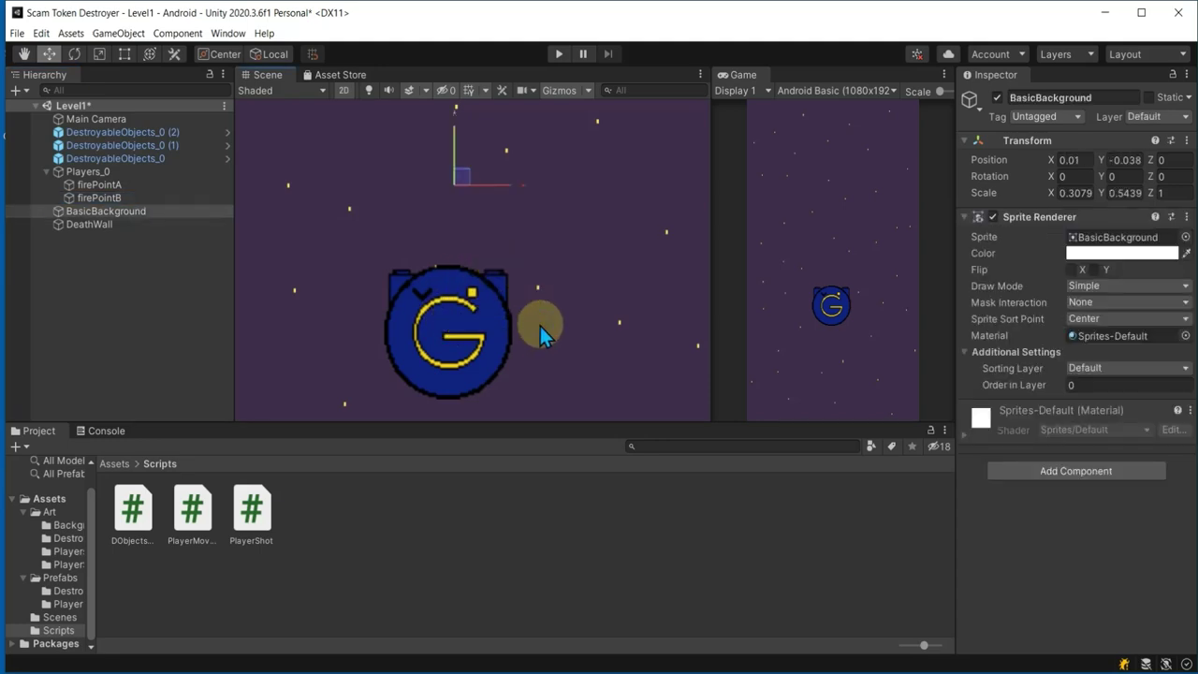
{"action": "scroll", "coordinate": [540, 325], "scroll_direction": "down", "scroll_amount": 2}
{"action": "scroll", "coordinate": [540, 326], "scroll_direction": "down", "scroll_amount": 2}
{"action": "scroll", "coordinate": [540, 326], "scroll_direction": "down", "scroll_amount": 2}
{"action": "scroll", "coordinate": [540, 325], "scroll_direction": "down", "scroll_amount": 2}
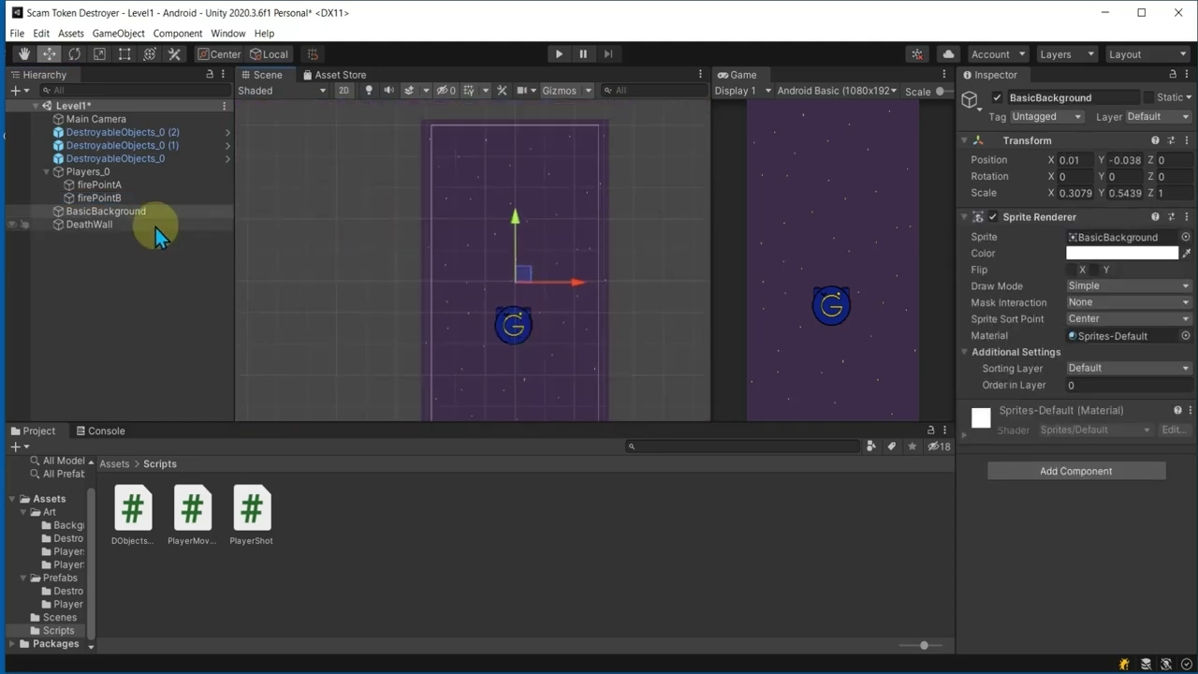
{"action": "left_click_drag", "start_coordinate": [140, 212], "coordinate": [100, 177]}
- On Players_0, assign firePointA and firePointB to Fire Point A/B and PlayerShot to P Shot
{"action": "left_click", "coordinate": [100, 177]}
{"action": "scroll", "coordinate": [1029, 515], "scroll_direction": "down", "scroll_amount": 1}
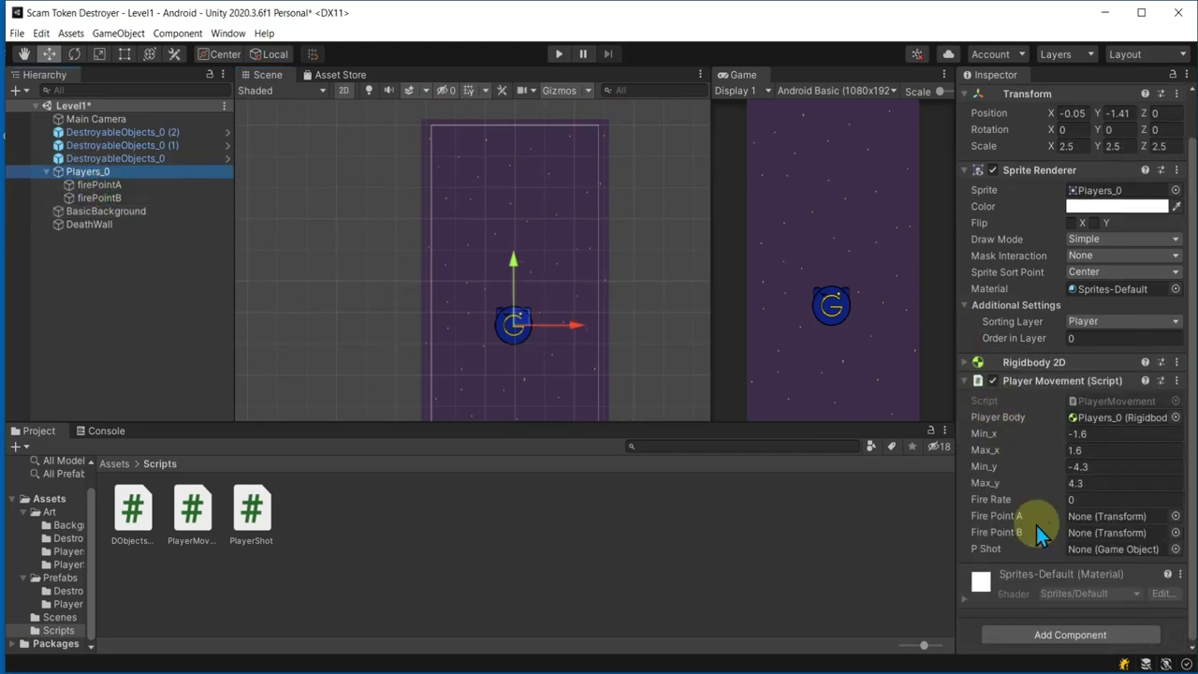
{"action": "left_click_drag", "start_coordinate": [100, 185], "coordinate": [1114, 530]}
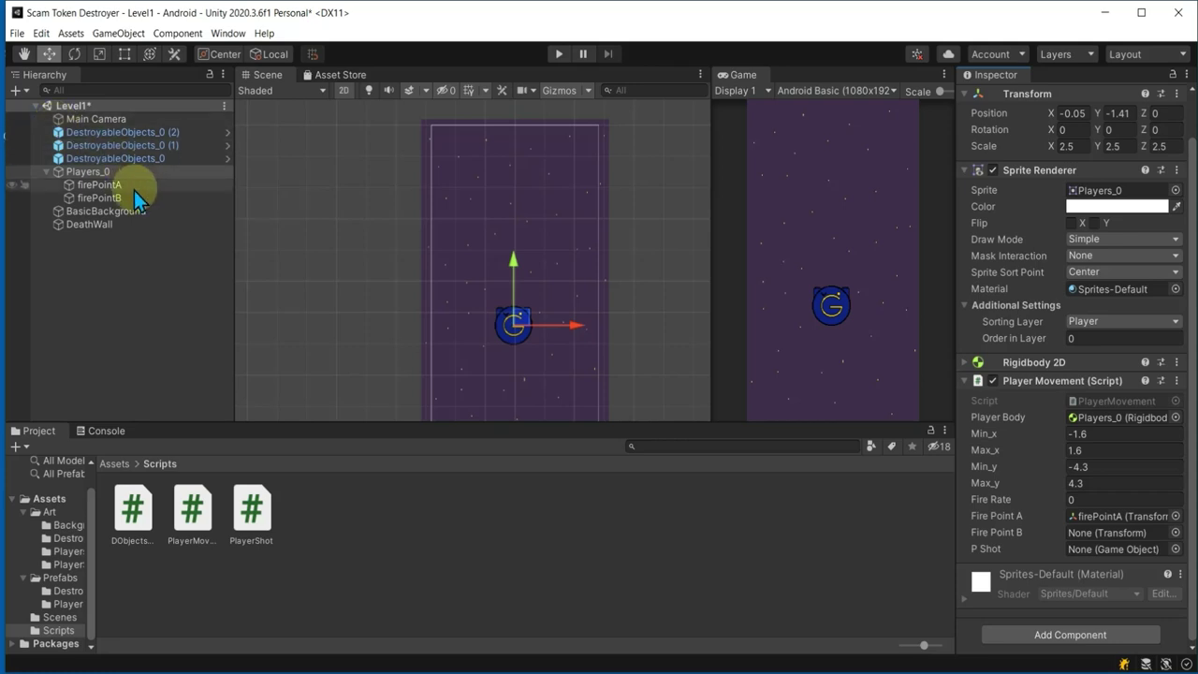
{"action": "mouse_move", "coordinate": [103, 198]}
{"action": "left_mouse_down"}
{"action": "mouse_move", "coordinate": [1081, 524]}
{"action": "mouse_move", "coordinate": [1104, 551]}
{"action": "left_mouse_up"}
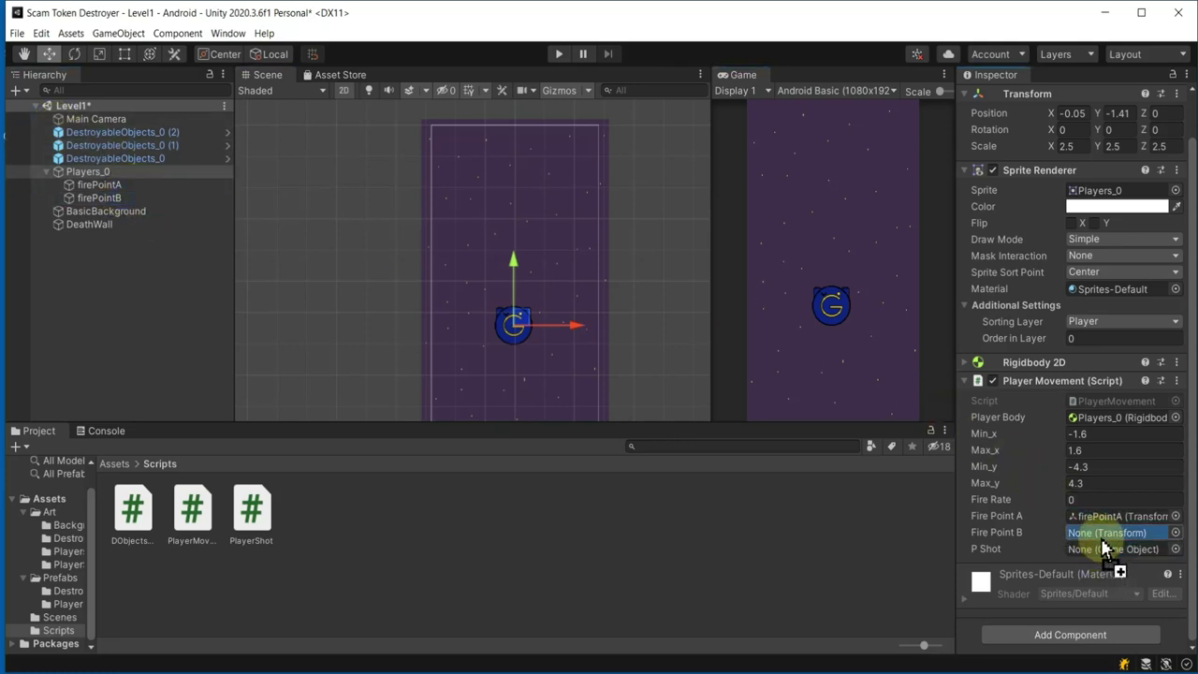
{"action": "left_click", "coordinate": [1093, 553]}
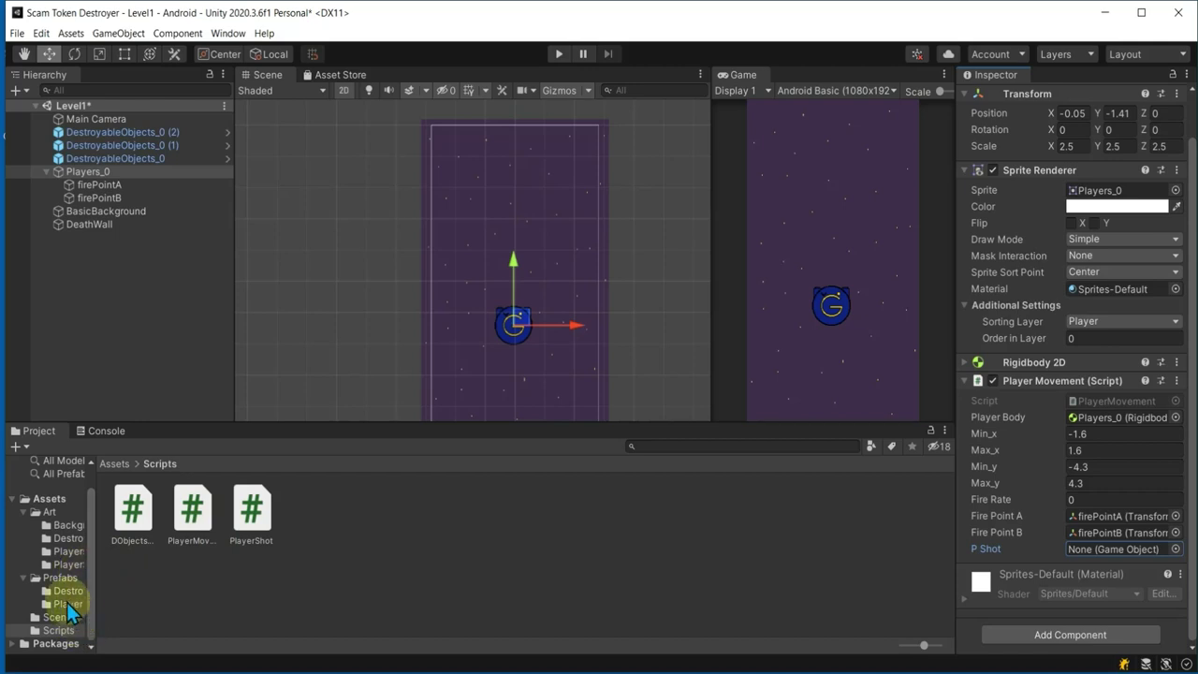
{"action": "left_click", "coordinate": [68, 604]}
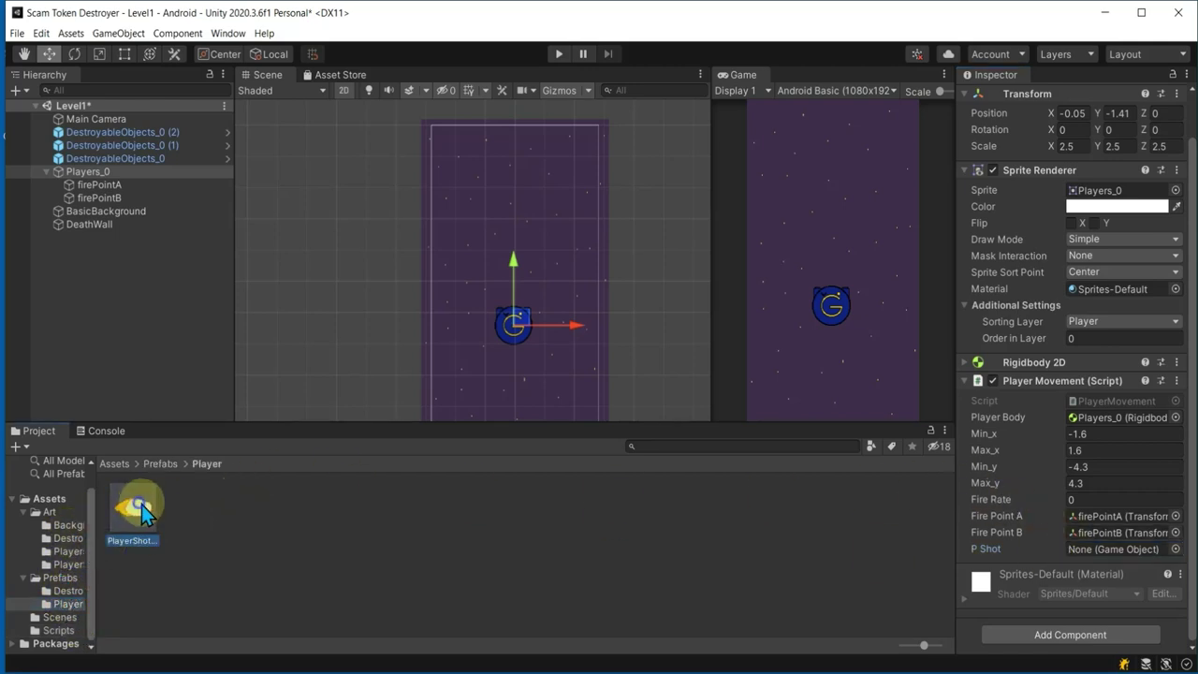
{"action": "left_click_drag", "start_coordinate": [132, 507], "coordinate": [1112, 550]}
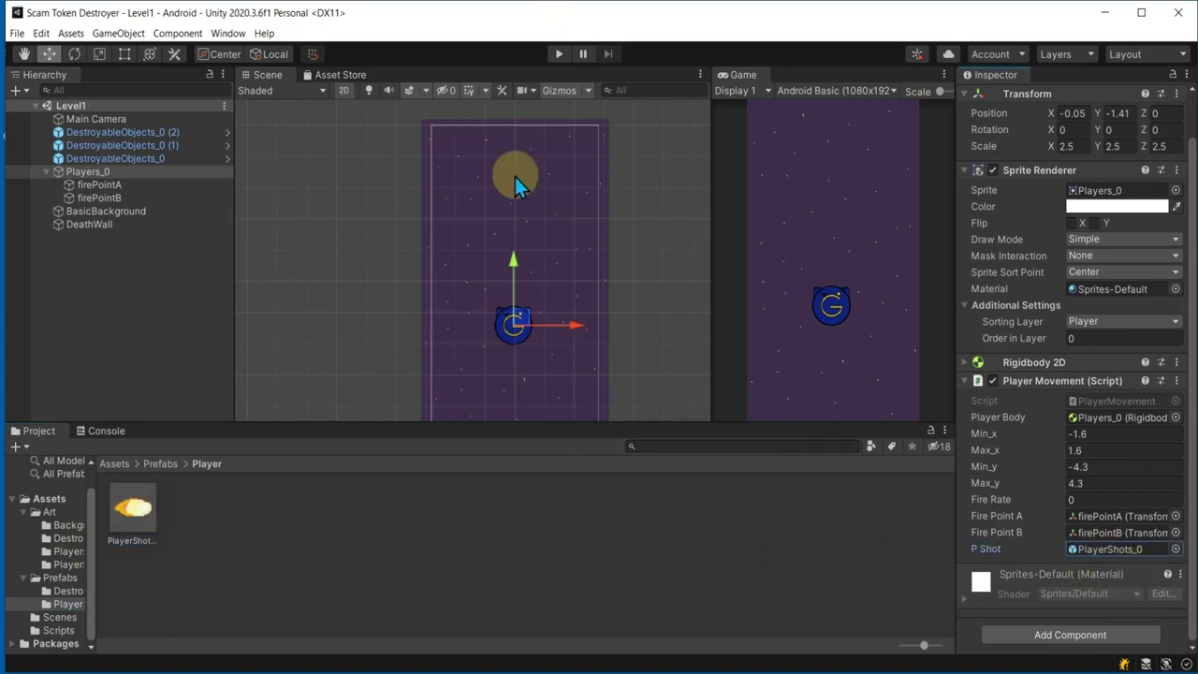
- Play-test the game in the editor, dragging the player ship briefly, then stop
{"action": "left_click", "coordinate": [559, 54]}
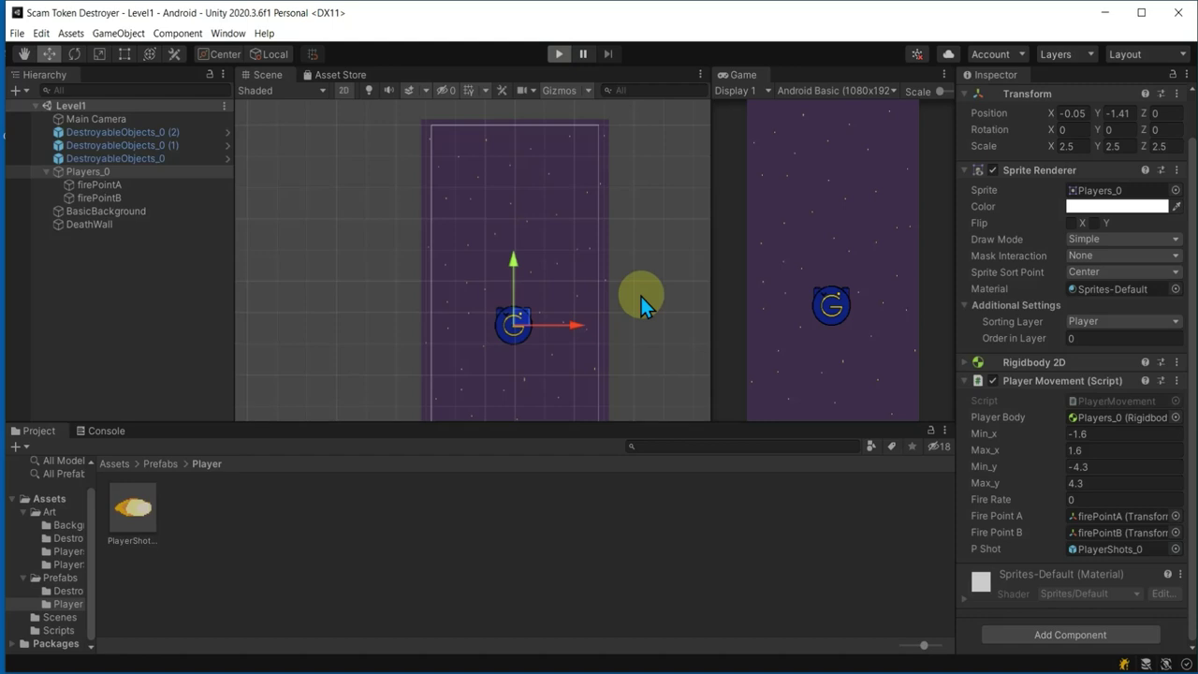
{"action": "left_click_drag", "start_coordinate": [515, 325], "coordinate": [520, 333]}
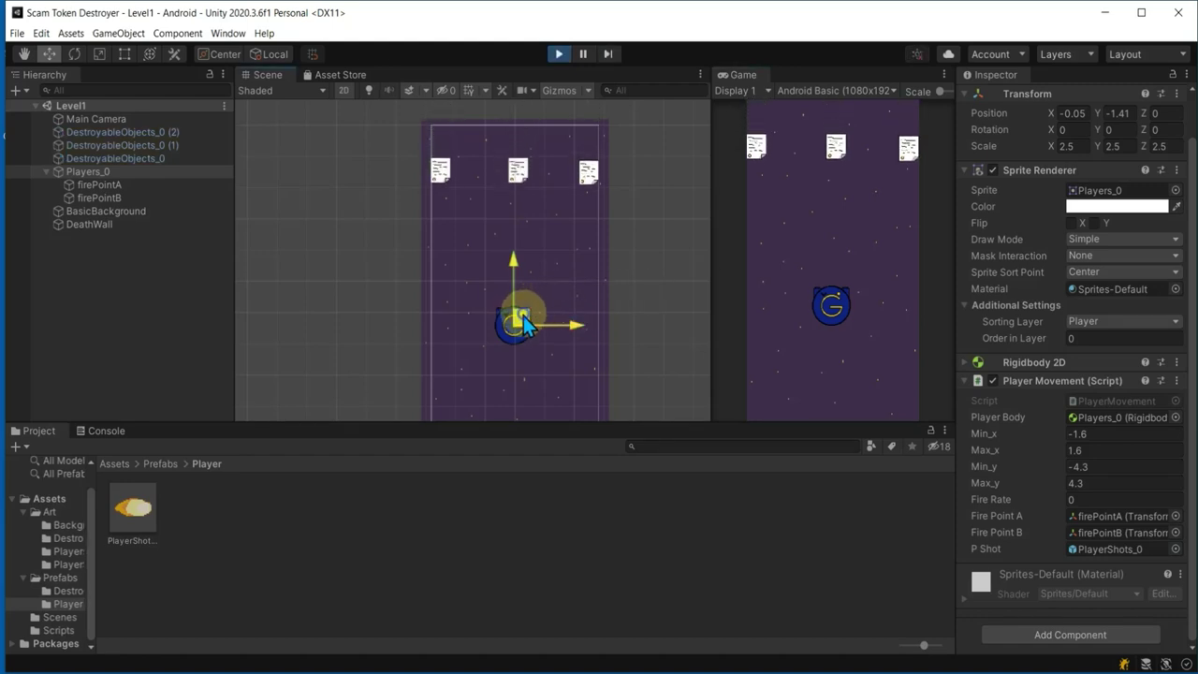
{"action": "left_click", "coordinate": [560, 54]}
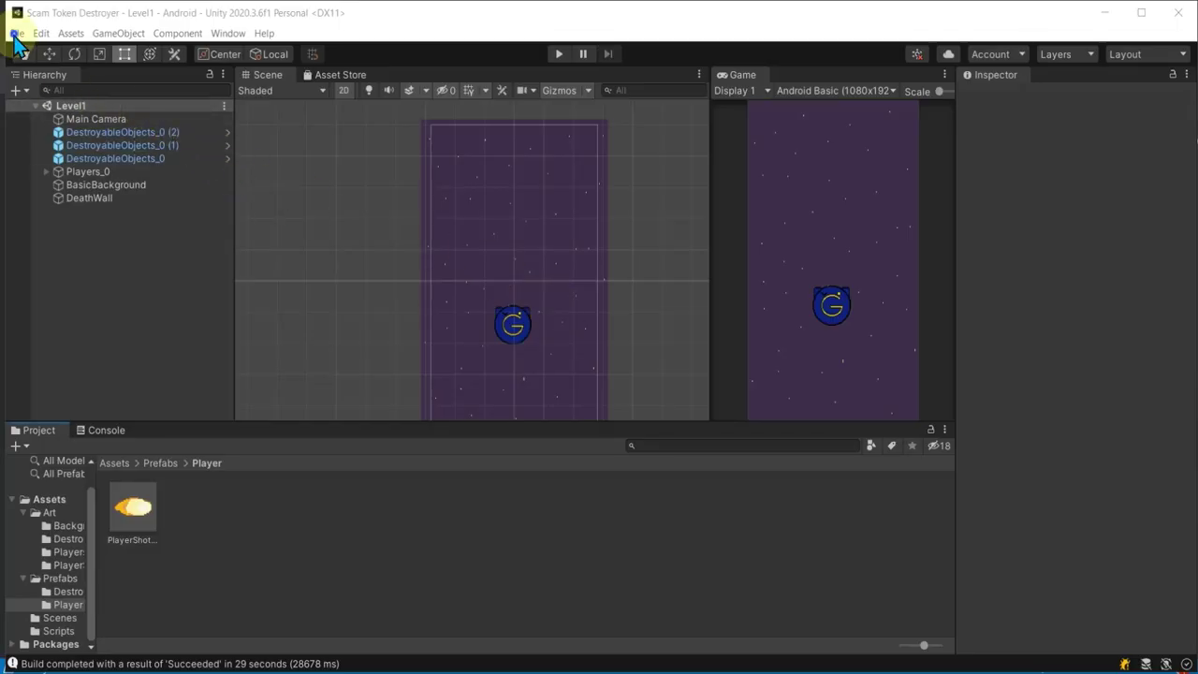
- Build and run the game on the Android phone, then launch scrcpy from the Android Scrappy folder
{"action": "left_click", "coordinate": [16, 38]}
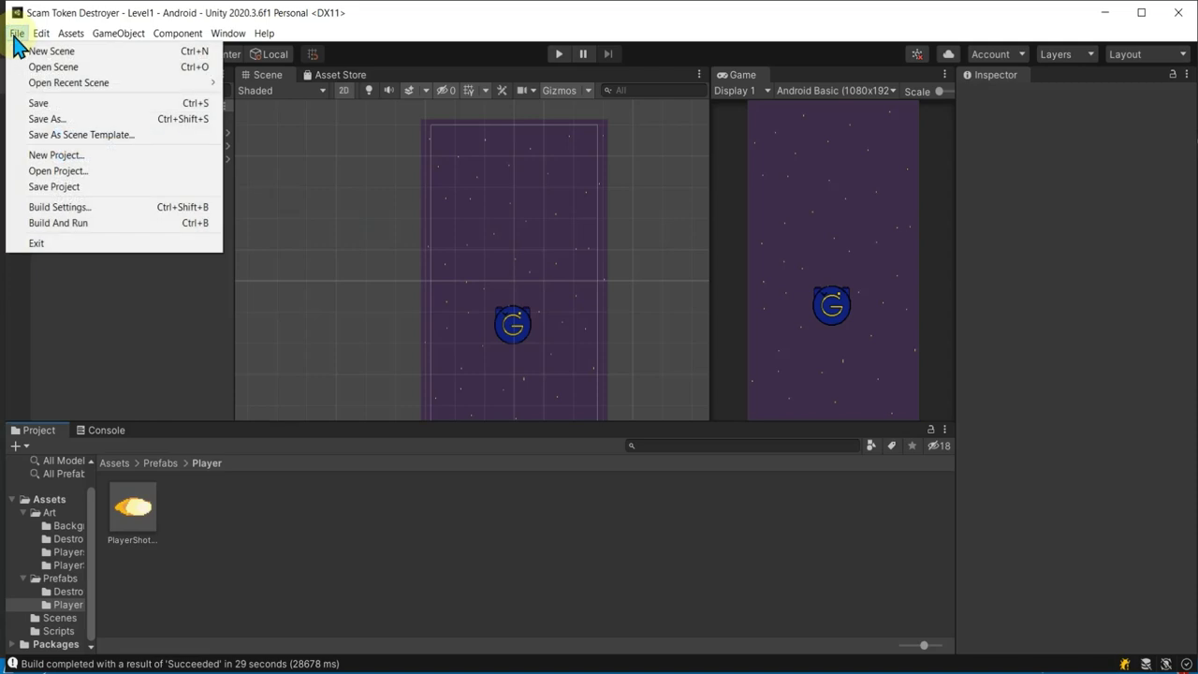
{"action": "left_click", "coordinate": [83, 224]}
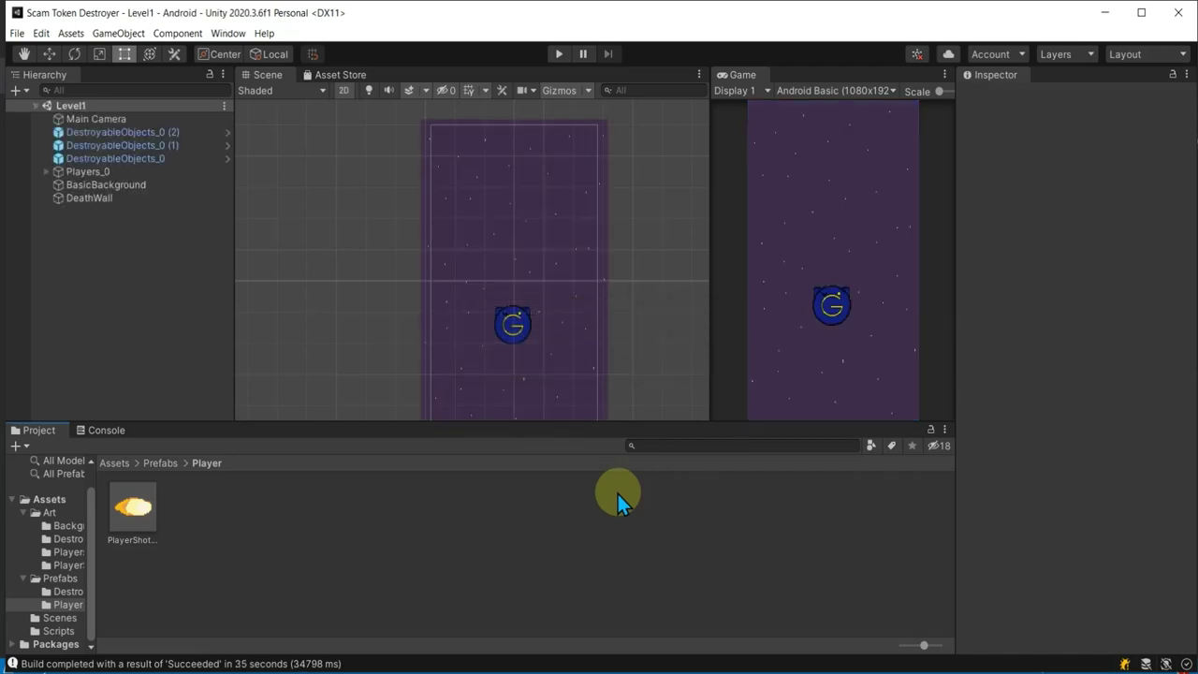
{"action": "key", "text": "alt+Tab"}
{"action": "double_click", "coordinate": [432, 273]}
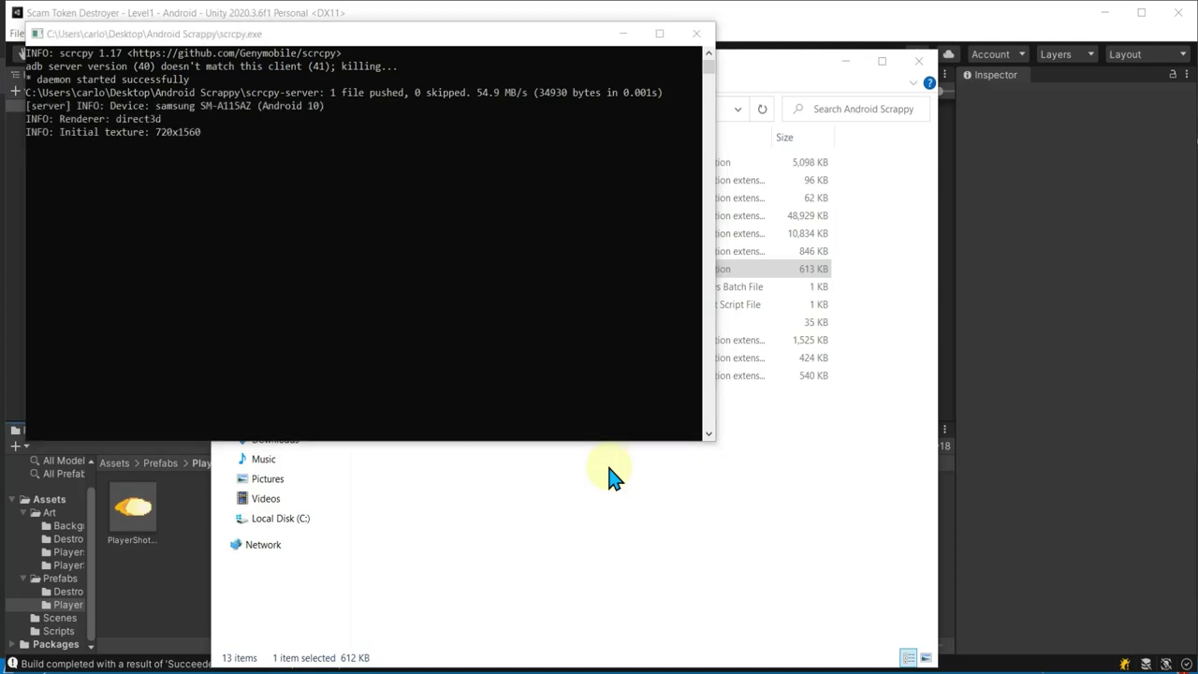
- Steer the mirrored ship to test twin-stream auto-fire, then close both scrcpy windows
{"action": "left_click_drag", "start_coordinate": [610, 468], "coordinate": [610, 473]}
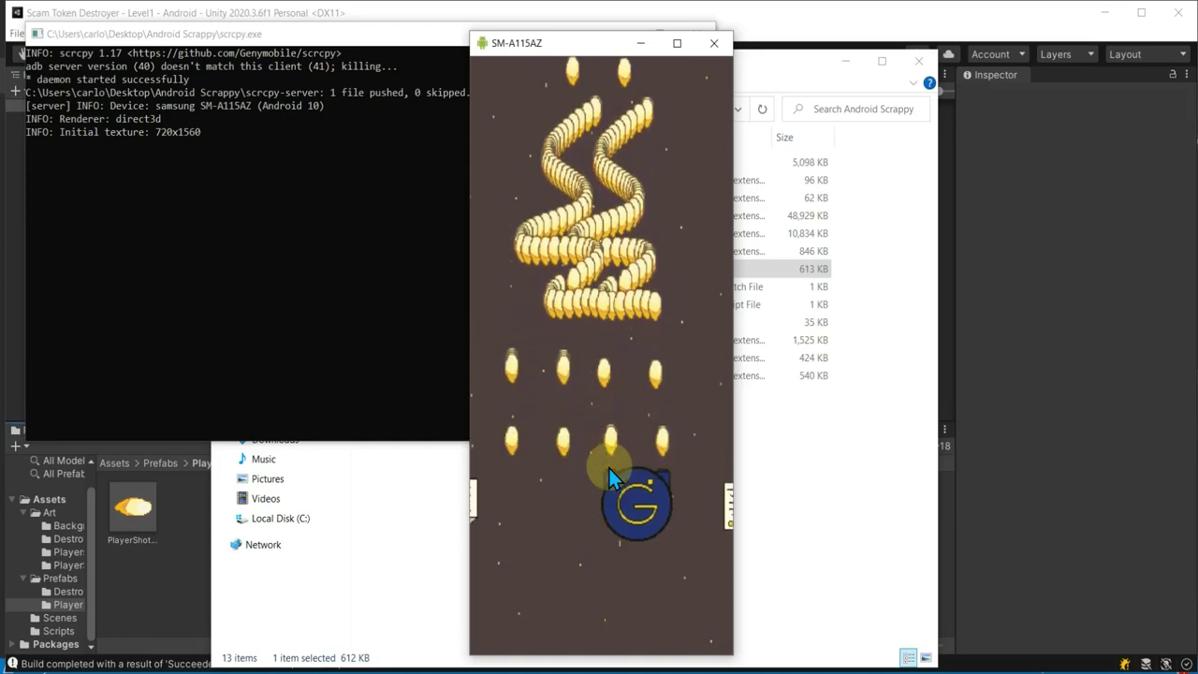
{"action": "mouse_move", "coordinate": [608, 468]}
{"action": "left_mouse_down"}
{"action": "mouse_move", "coordinate": [615, 552]}
{"action": "mouse_move", "coordinate": [569, 372]}
{"action": "mouse_move", "coordinate": [639, 543]}
{"action": "mouse_move", "coordinate": [625, 505]}
{"action": "mouse_move", "coordinate": [573, 551]}
{"action": "mouse_move", "coordinate": [588, 556]}
{"action": "left_mouse_up"}
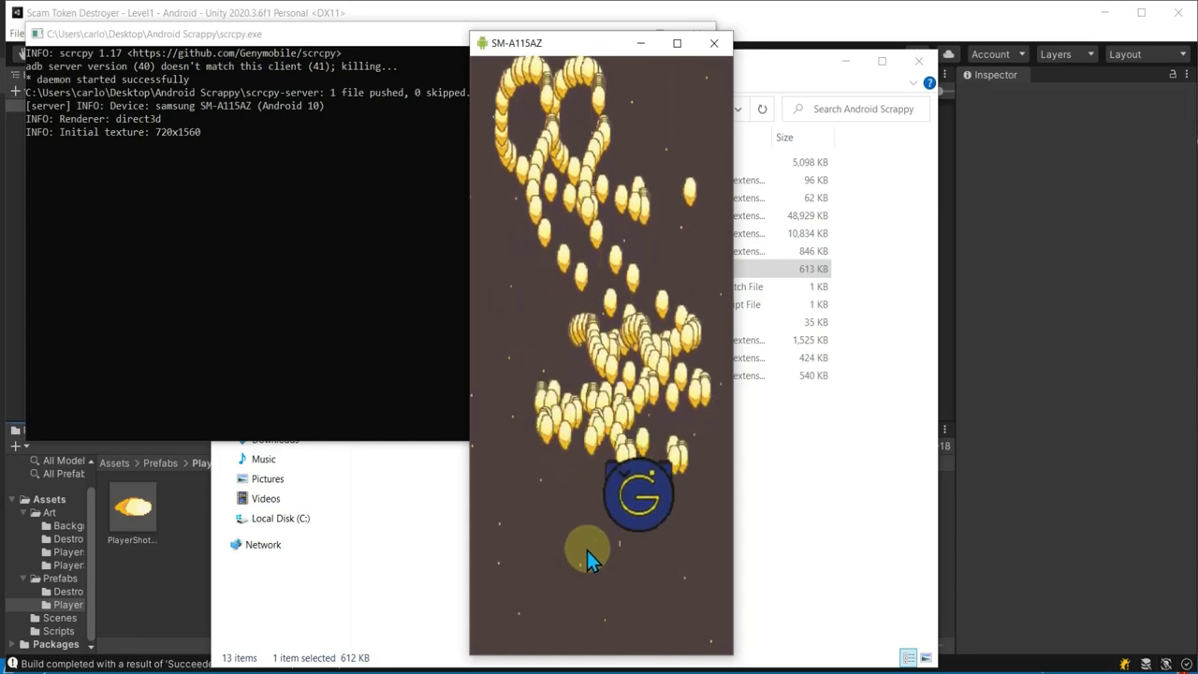
{"action": "left_click", "coordinate": [700, 46]}
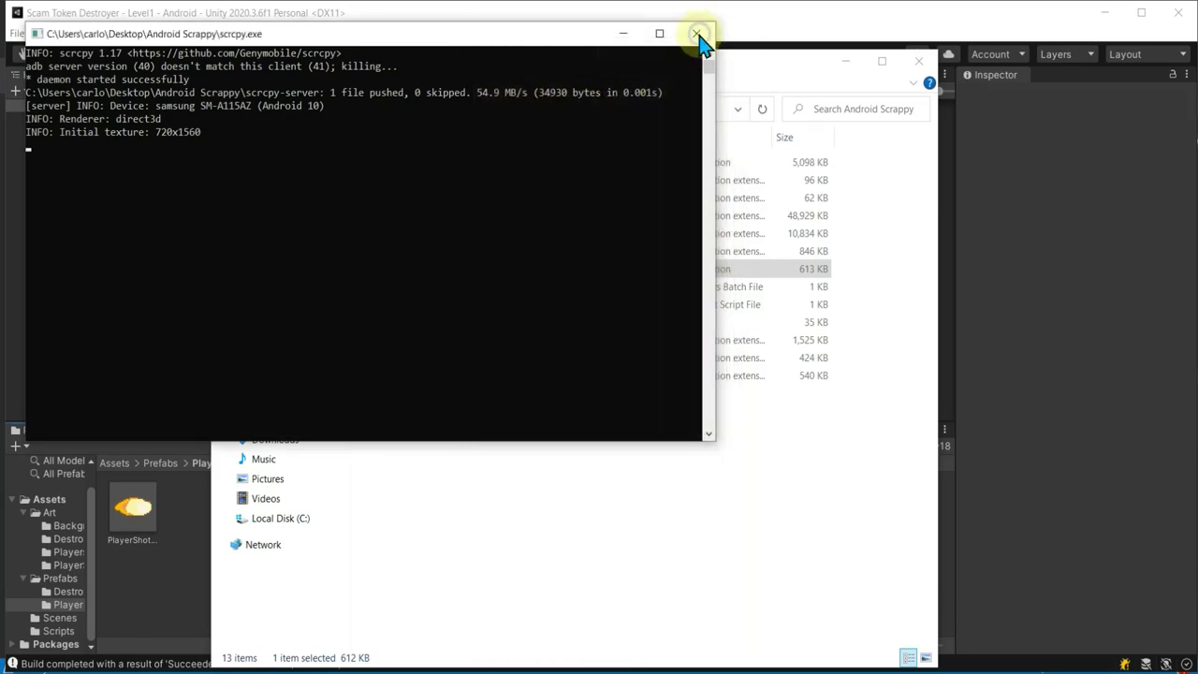
{"action": "left_click", "coordinate": [695, 34]}
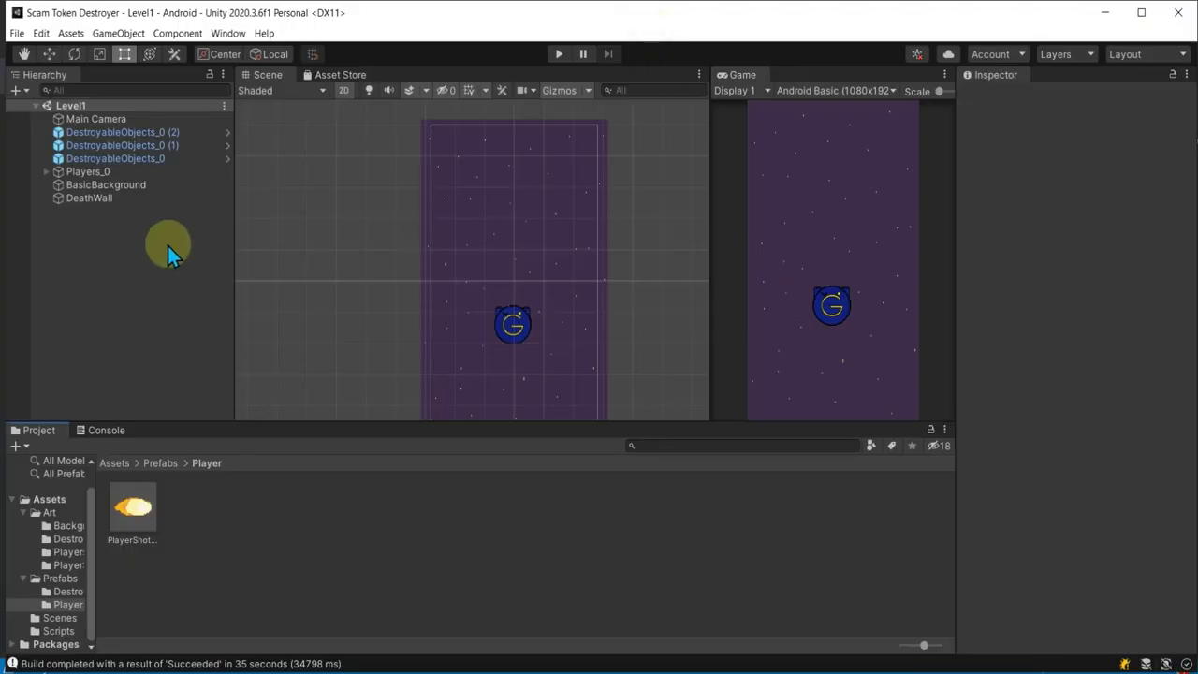
- Set Players_0's Fire Rate to 0.5, then inspect the firePointA and firePointB transforms
{"action": "left_click", "coordinate": [88, 174]}
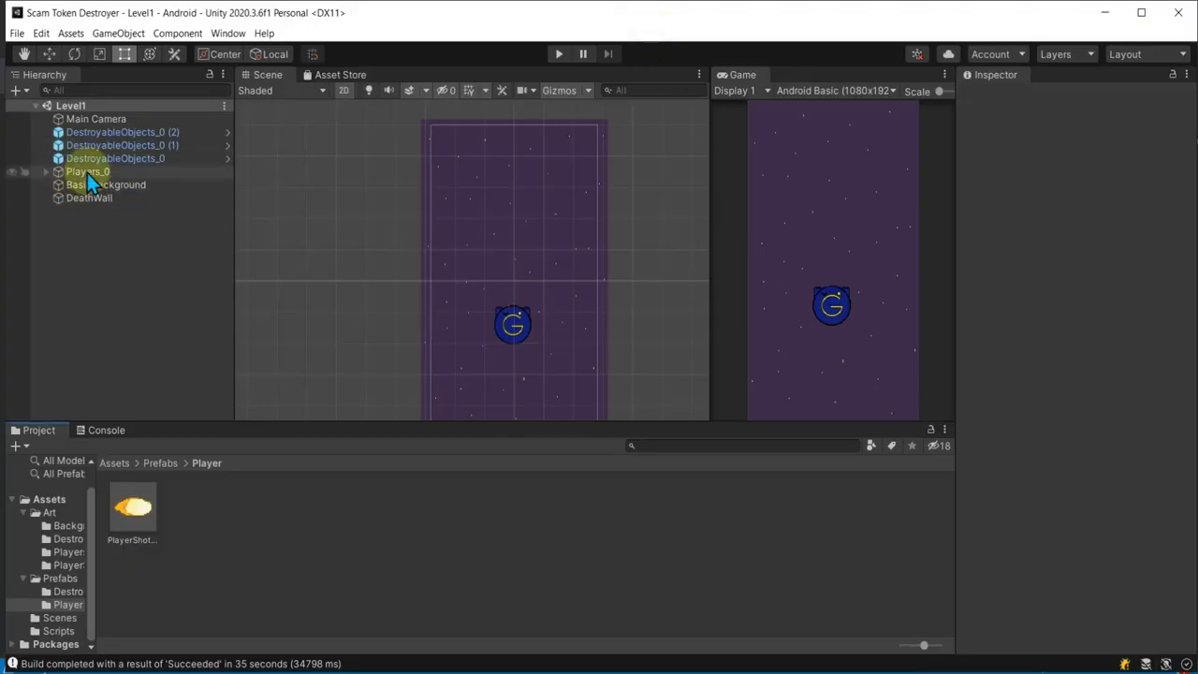
{"action": "left_click", "coordinate": [1091, 563]}
{"action": "left_click", "coordinate": [1076, 547]}
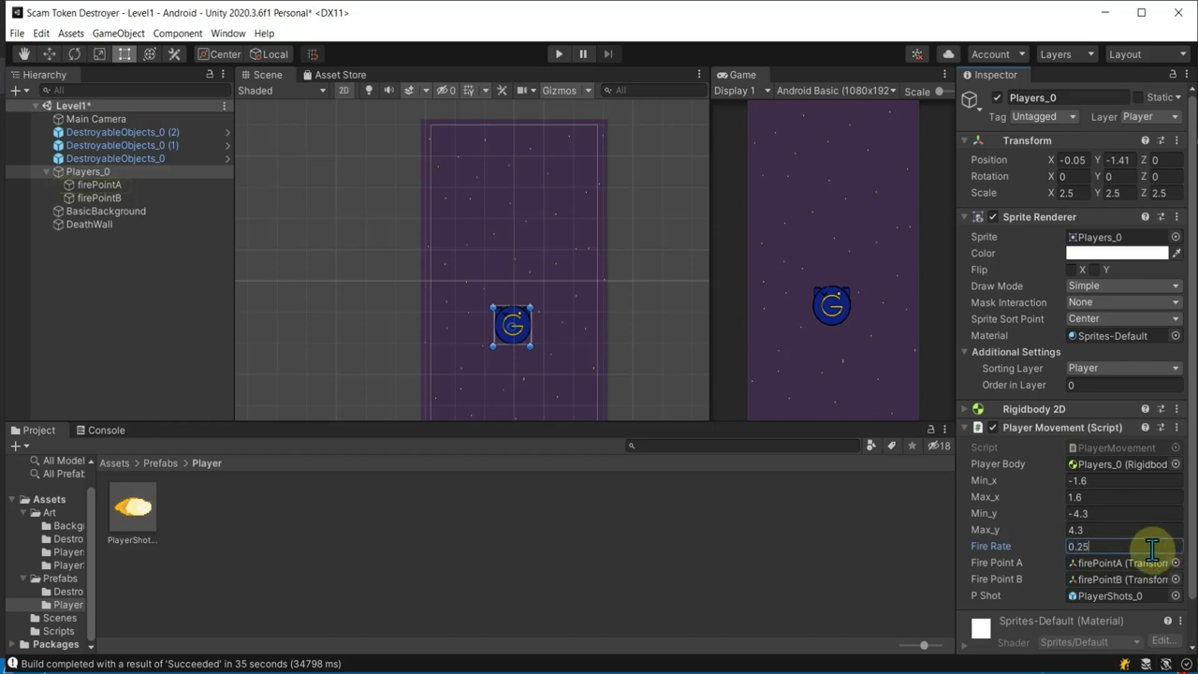
{"action": "left_click", "coordinate": [994, 547]}
{"action": "type", "text": "0.5"}
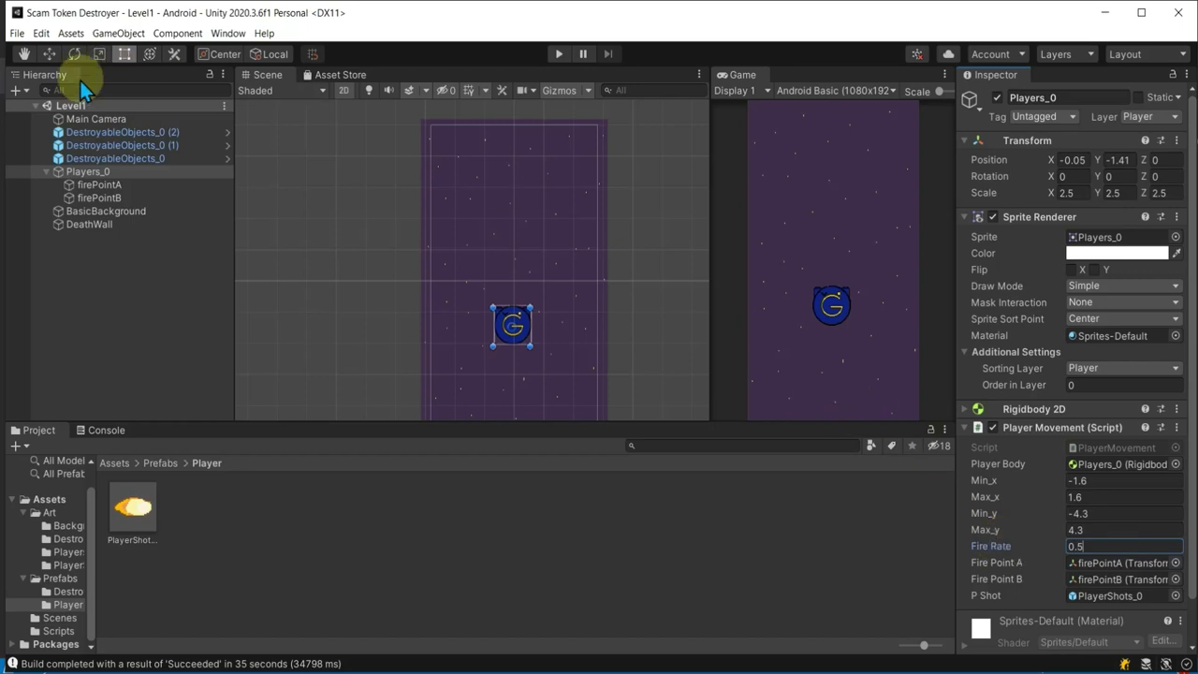
{"action": "left_click", "coordinate": [101, 186]}
{"action": "left_click", "coordinate": [101, 198]}
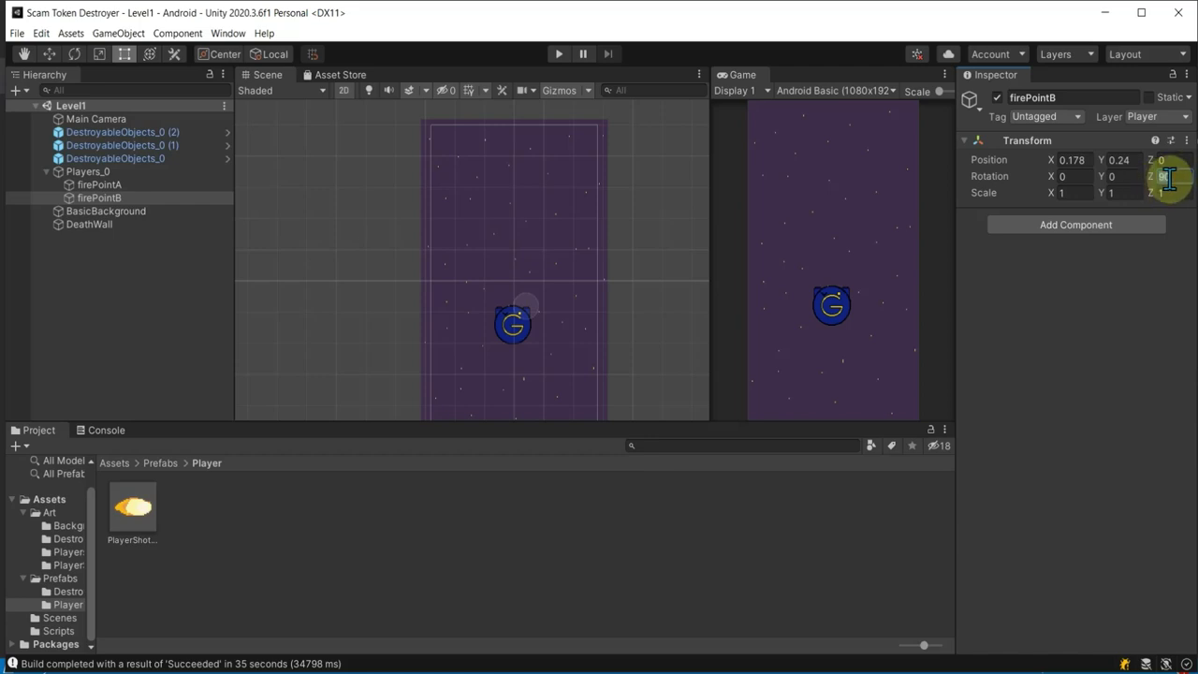
{"action": "left_click", "coordinate": [132, 186]}
{"action": "left_click", "coordinate": [129, 198]}
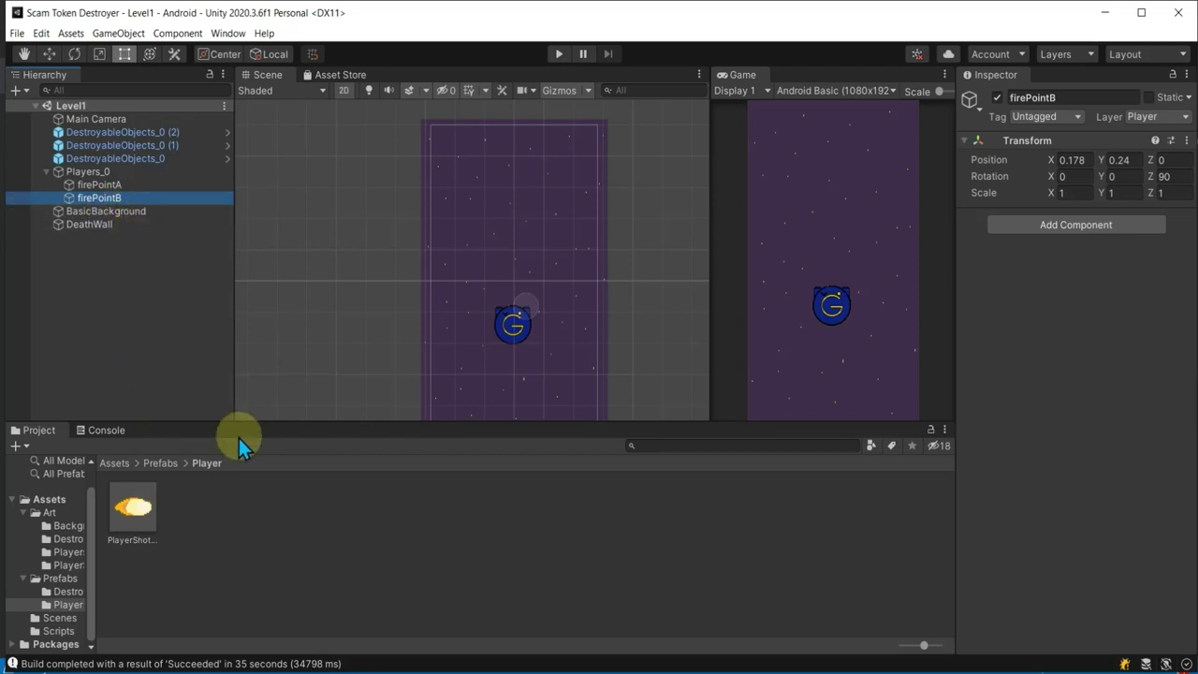
- Review the coAutoFire body and insert a blank line after its opening brace
{"action": "key", "text": "alt+Tab"}
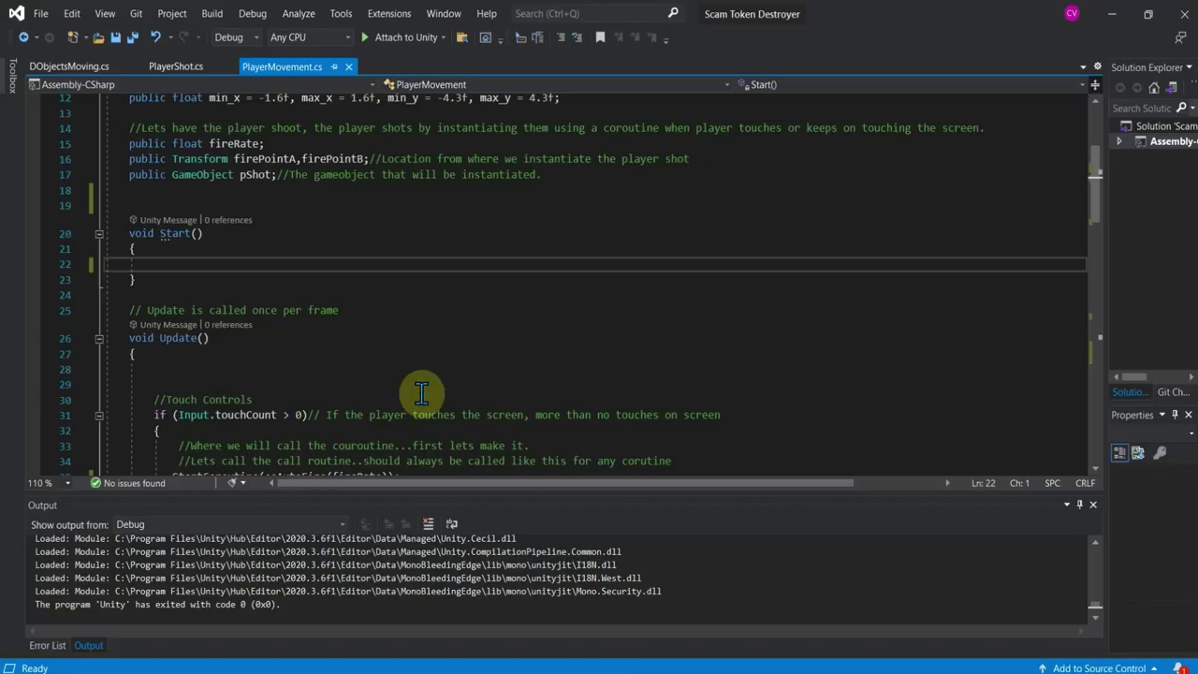
{"action": "scroll", "coordinate": [421, 393], "scroll_direction": "up", "scroll_amount": 4}
{"action": "scroll", "coordinate": [421, 393], "scroll_direction": "down", "scroll_amount": 4}
{"action": "scroll", "coordinate": [421, 393], "scroll_direction": "down", "scroll_amount": 10}
{"action": "scroll", "coordinate": [332, 417], "scroll_direction": "down", "scroll_amount": 1}
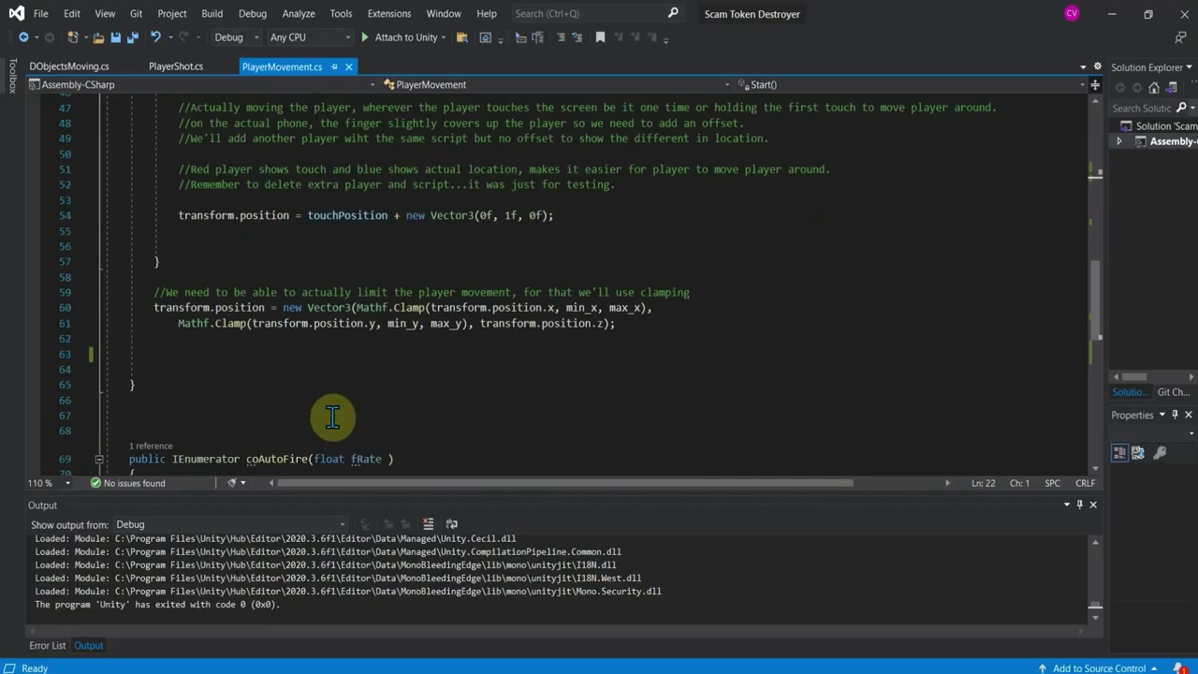
{"action": "scroll", "coordinate": [333, 416], "scroll_direction": "down", "scroll_amount": 4}
{"action": "left_click", "coordinate": [155, 304]}
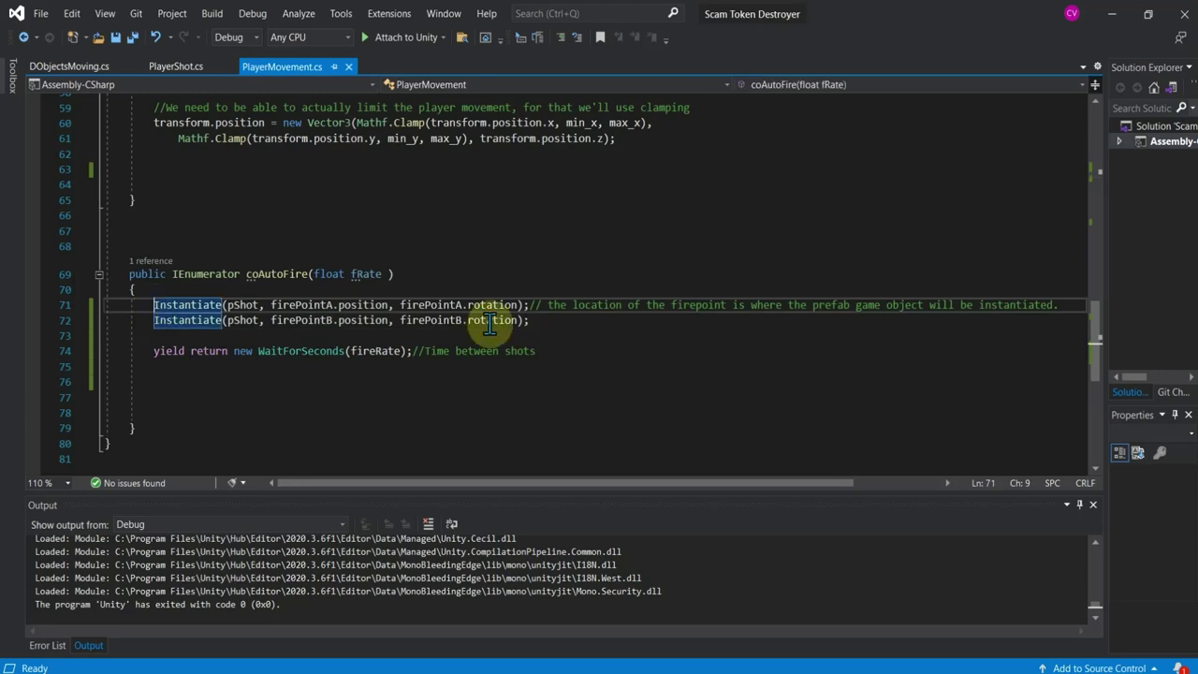
{"action": "left_click_drag", "start_coordinate": [569, 354], "coordinate": [114, 312]}
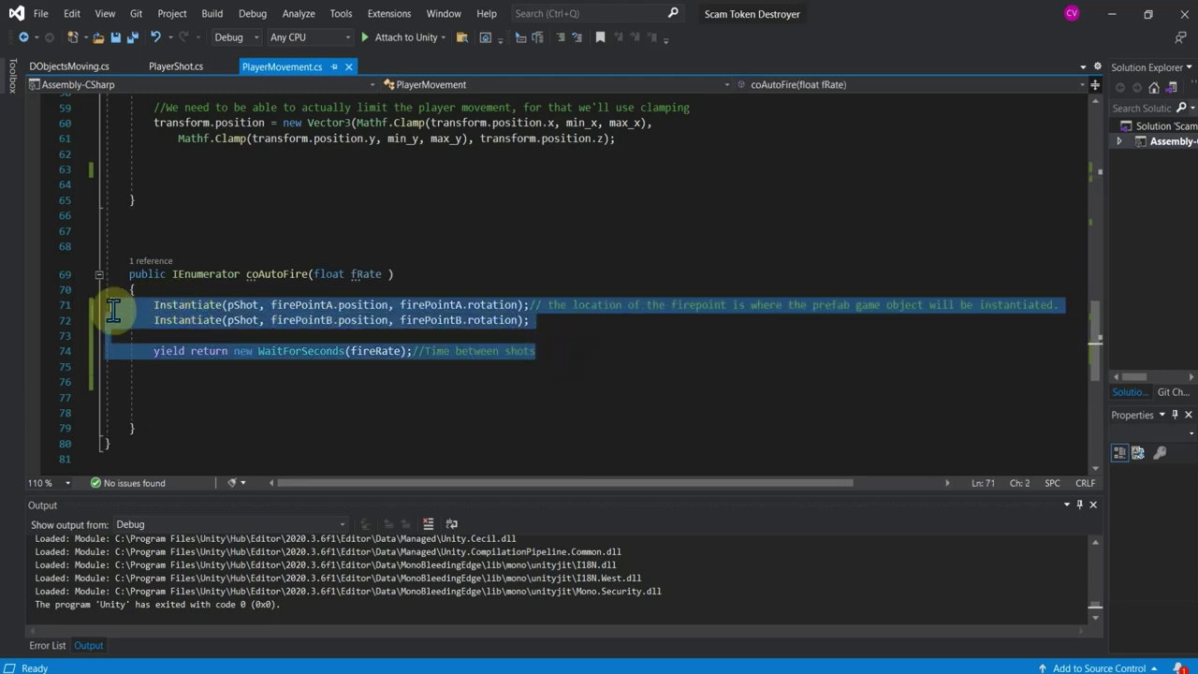
{"action": "left_click", "coordinate": [241, 323]}
{"action": "left_click", "coordinate": [191, 292]}
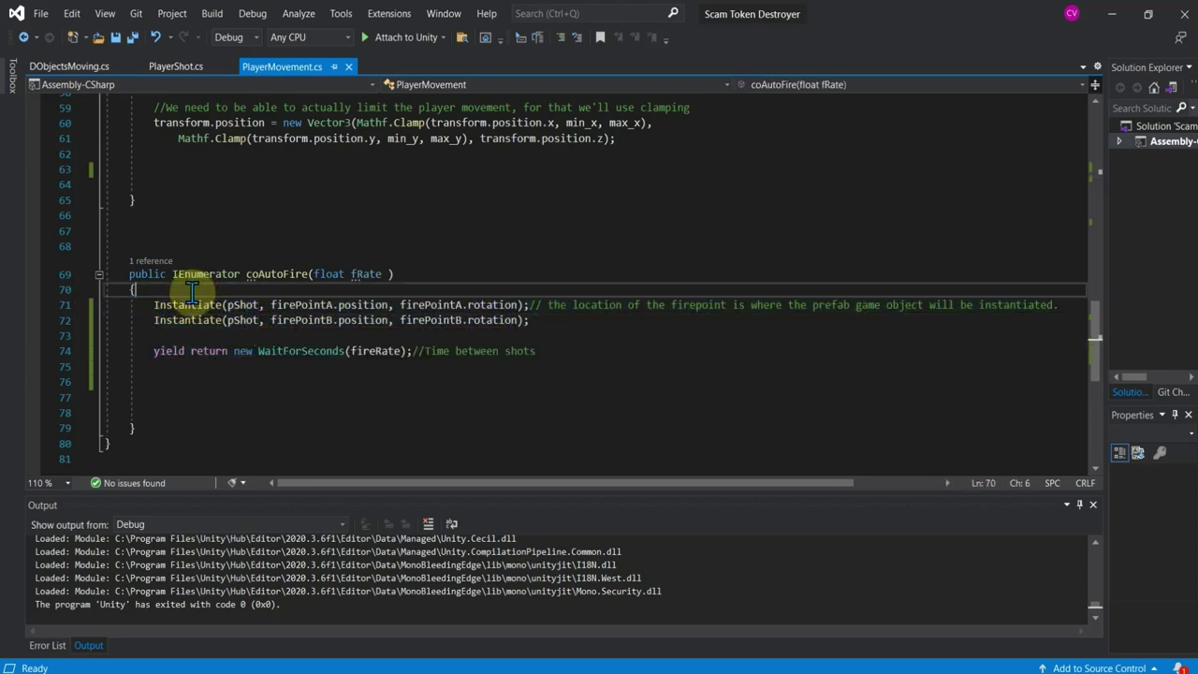
{"action": "key", "text": "Return"}
- Review the StartCoroutine call on line 35 and add a new line below the pShot declaration
{"action": "scroll", "coordinate": [318, 277], "scroll_direction": "up", "scroll_amount": 3}
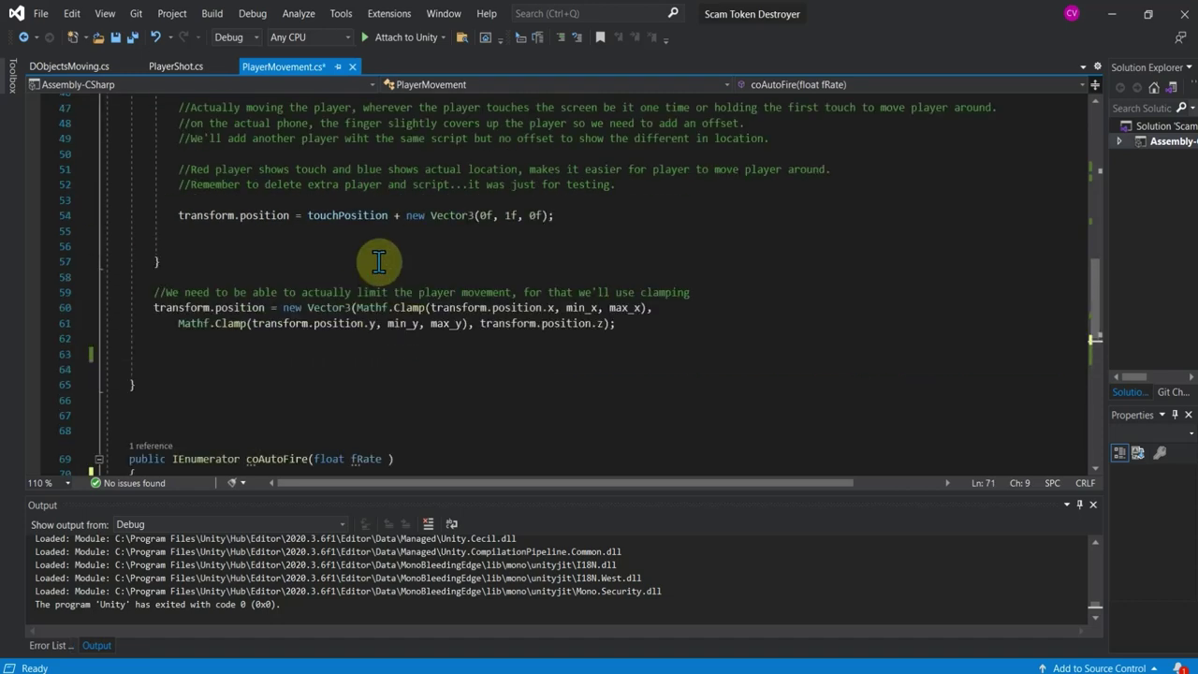
{"action": "scroll", "coordinate": [346, 273], "scroll_direction": "up", "scroll_amount": 5}
{"action": "scroll", "coordinate": [359, 273], "scroll_direction": "up", "scroll_amount": 5}
{"action": "scroll", "coordinate": [359, 273], "scroll_direction": "down", "scroll_amount": 1}
{"action": "scroll", "coordinate": [309, 281], "scroll_direction": "down", "scroll_amount": 1}
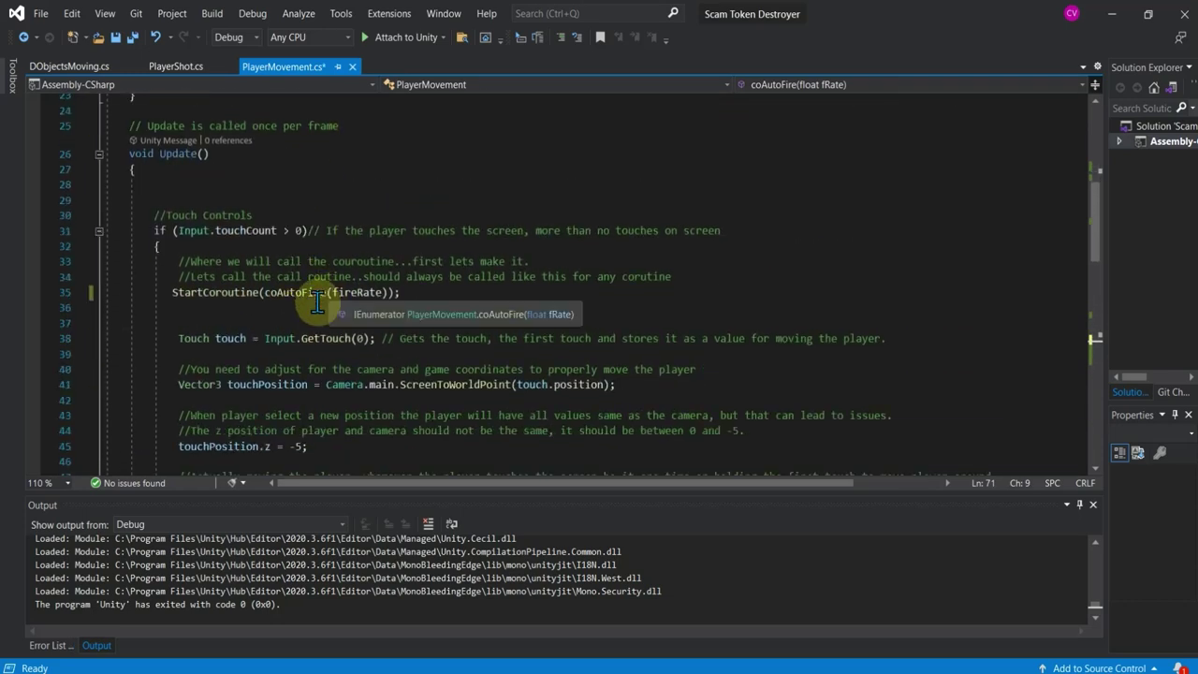
{"action": "scroll", "coordinate": [290, 313], "scroll_direction": "up", "scroll_amount": 2}
{"action": "scroll", "coordinate": [283, 331], "scroll_direction": "down", "scroll_amount": 3}
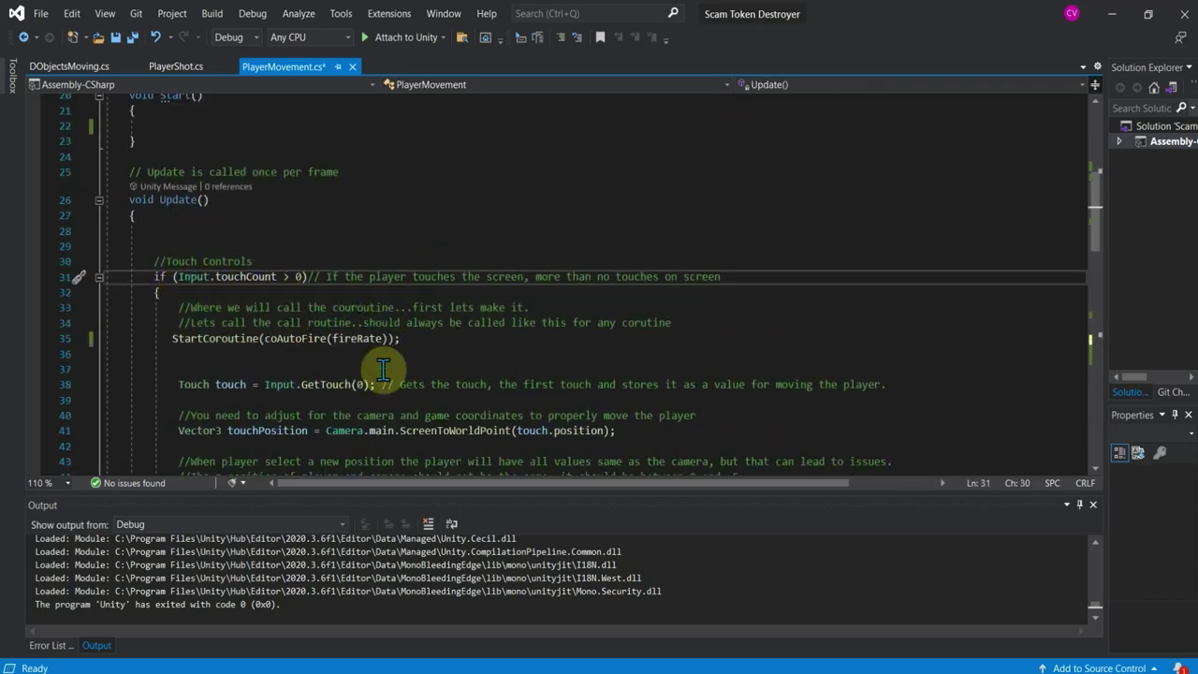
{"action": "left_click", "coordinate": [430, 338]}
{"action": "left_click_drag", "start_coordinate": [393, 338], "coordinate": [117, 335]}
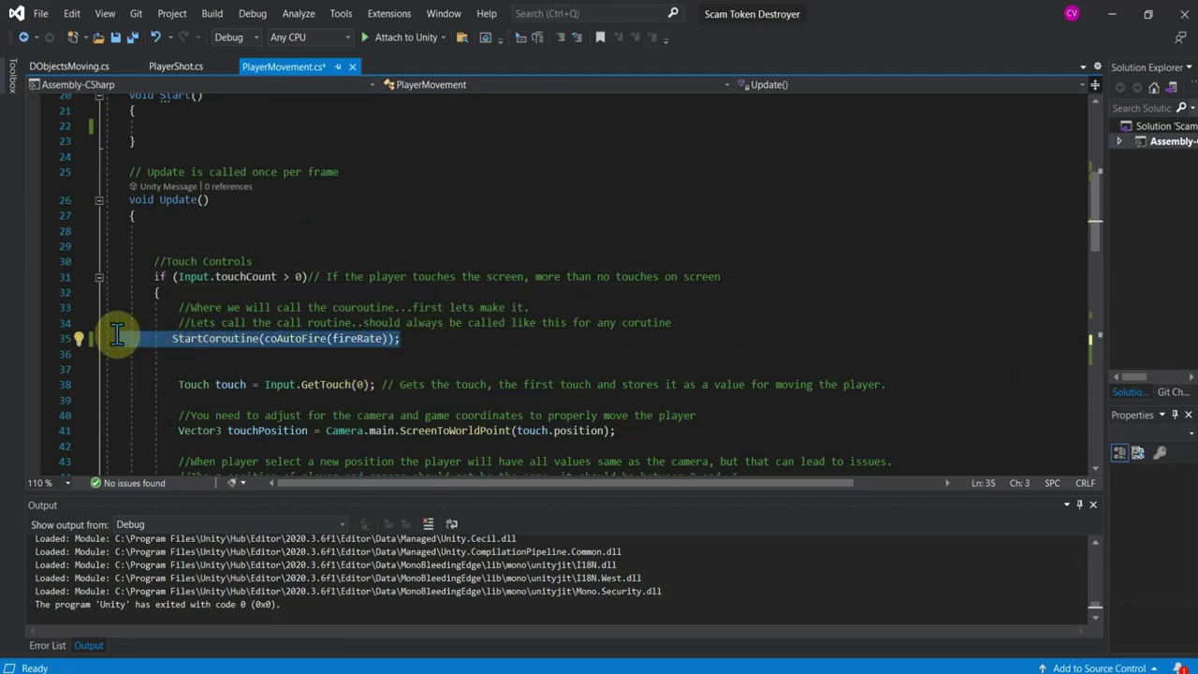
{"action": "left_click", "coordinate": [232, 339]}
{"action": "scroll", "coordinate": [234, 335], "scroll_direction": "up", "scroll_amount": 5}
{"action": "scroll", "coordinate": [229, 300], "scroll_direction": "up", "scroll_amount": 2}
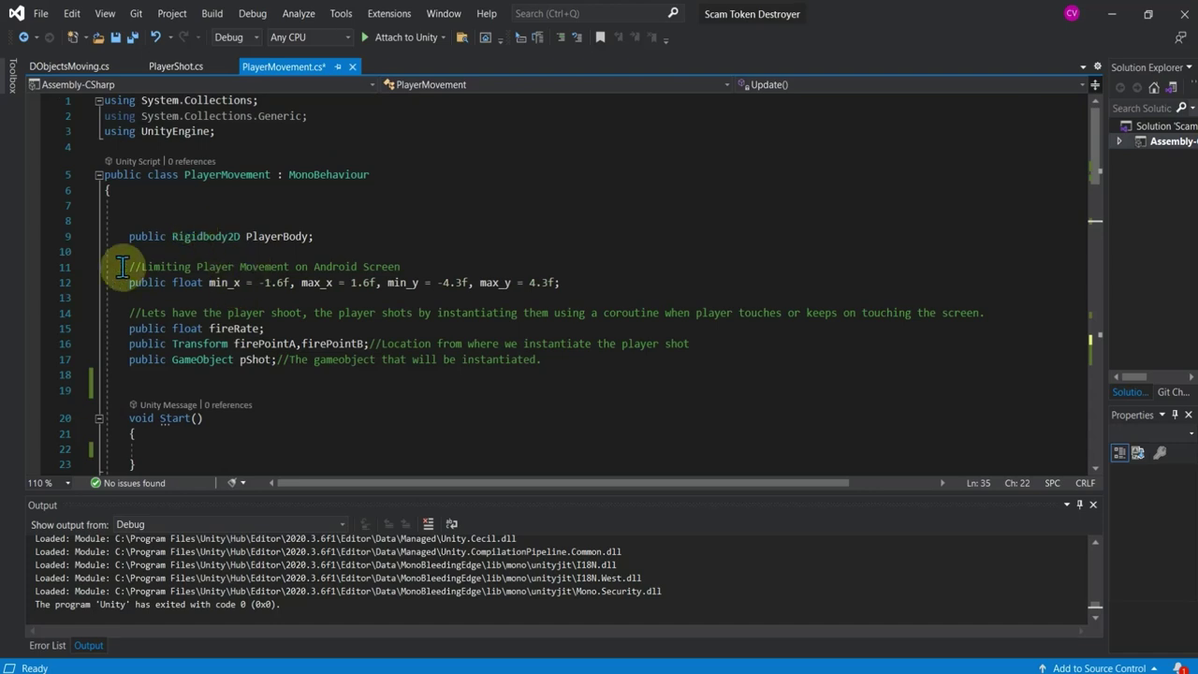
{"action": "left_click", "coordinate": [261, 376]}
{"action": "key", "text": "Return"}
{"action": "type", "text": "//Solution for continous fire"}
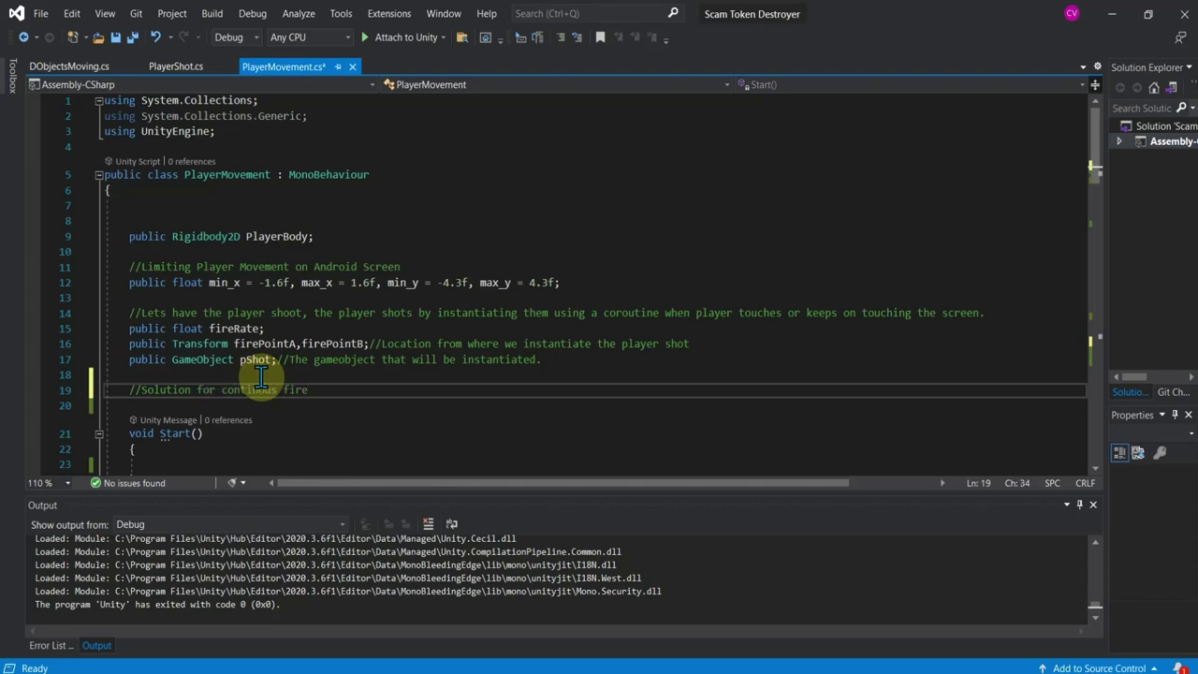
- Declare a public bool autoShooting field on a new line below the comment
{"action": "key", "text": "Return"}
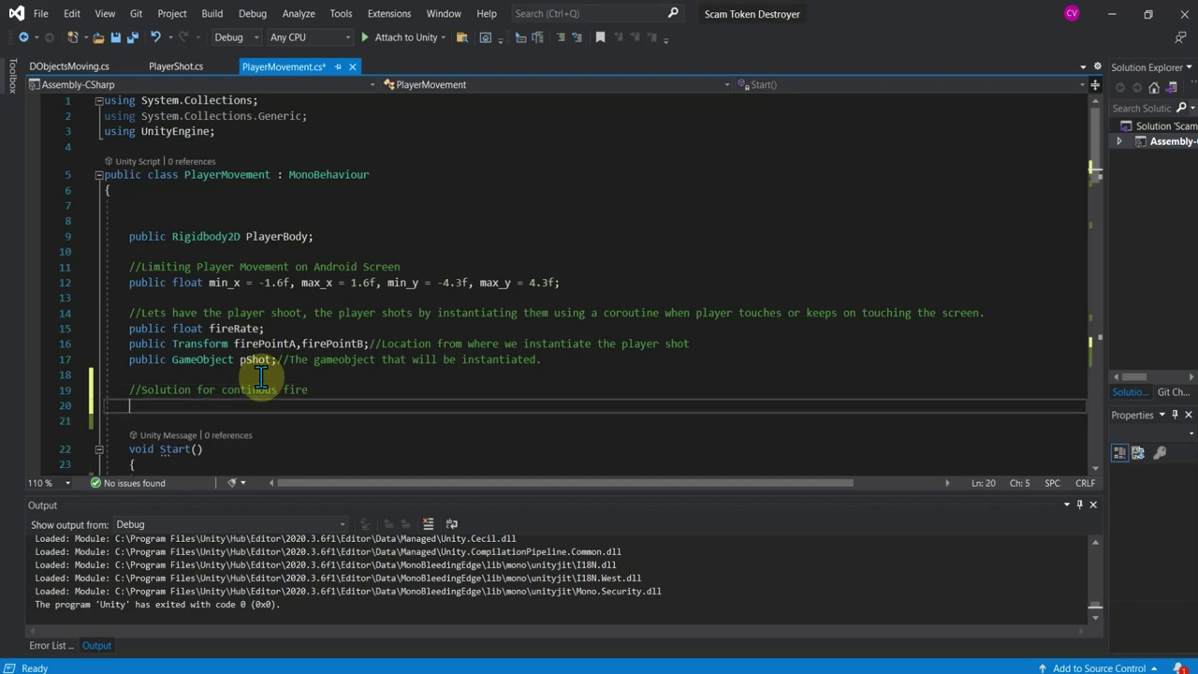
{"action": "type", "text": "public bool sh"}
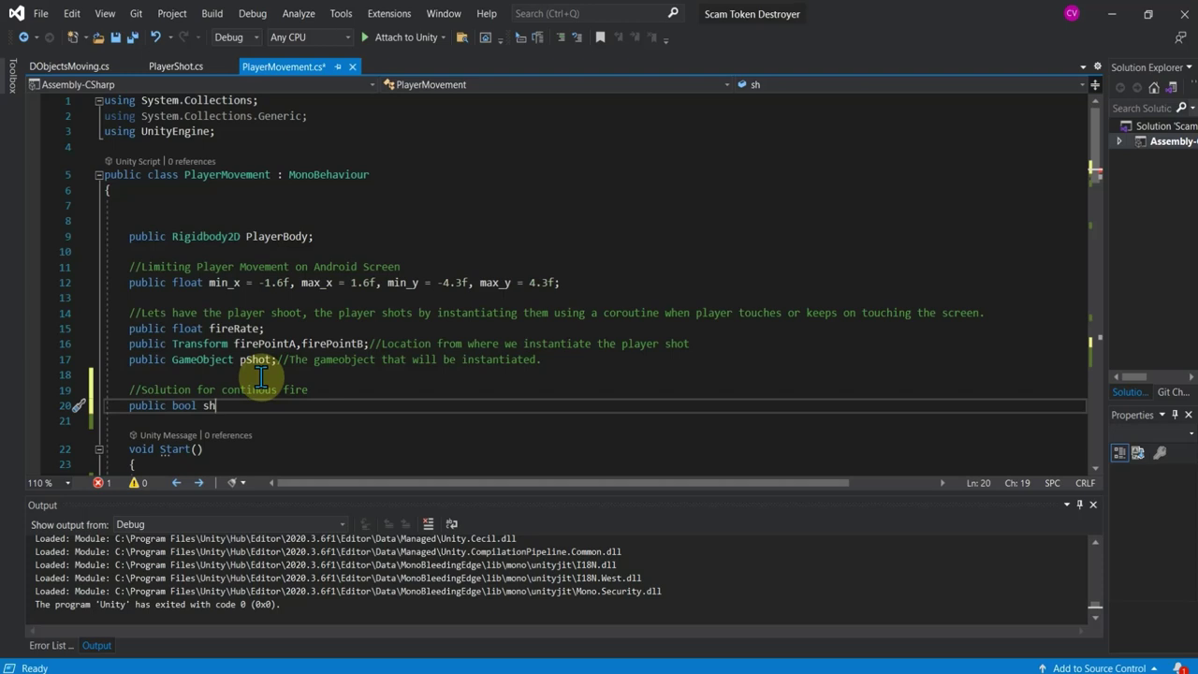
{"action": "key", "text": "BackSpace"}
{"action": "key", "text": "BackSpace"}
{"action": "type", "text": "auto"}
{"action": "type", "text": "Shoo"}
{"action": "type", "text": "ting;"}
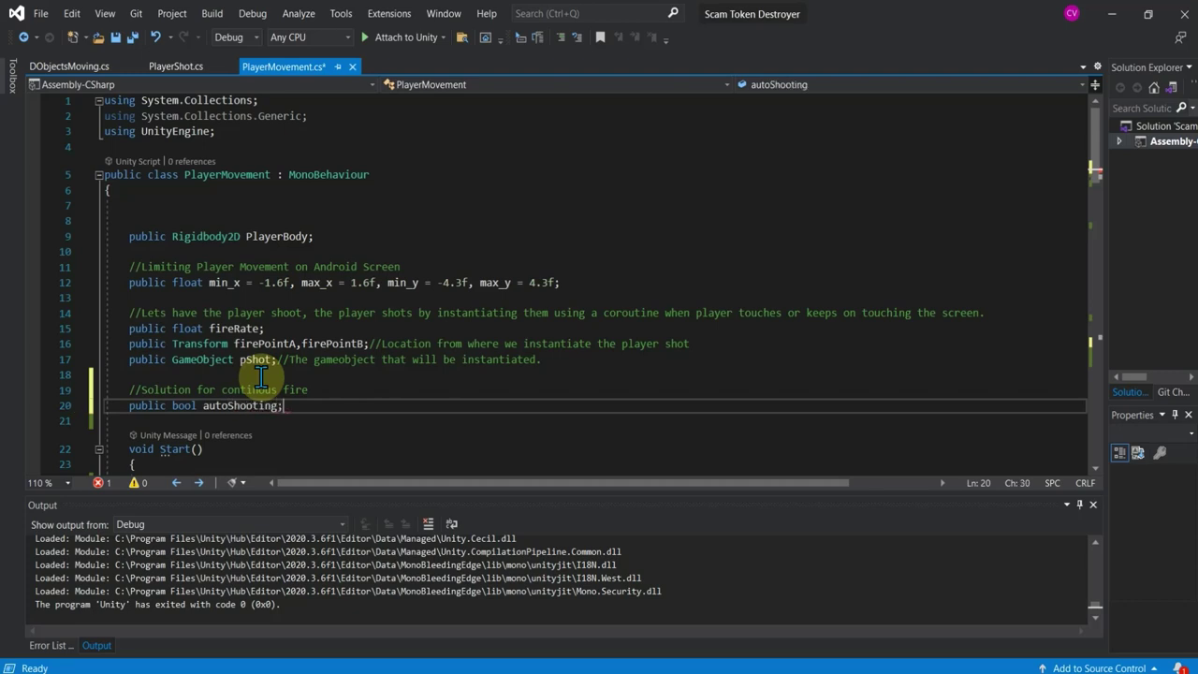
- Set autoShooting = true inside Start()
{"action": "scroll", "coordinate": [309, 136], "scroll_direction": "down", "scroll_amount": 4}
{"action": "left_click", "coordinate": [197, 288]}
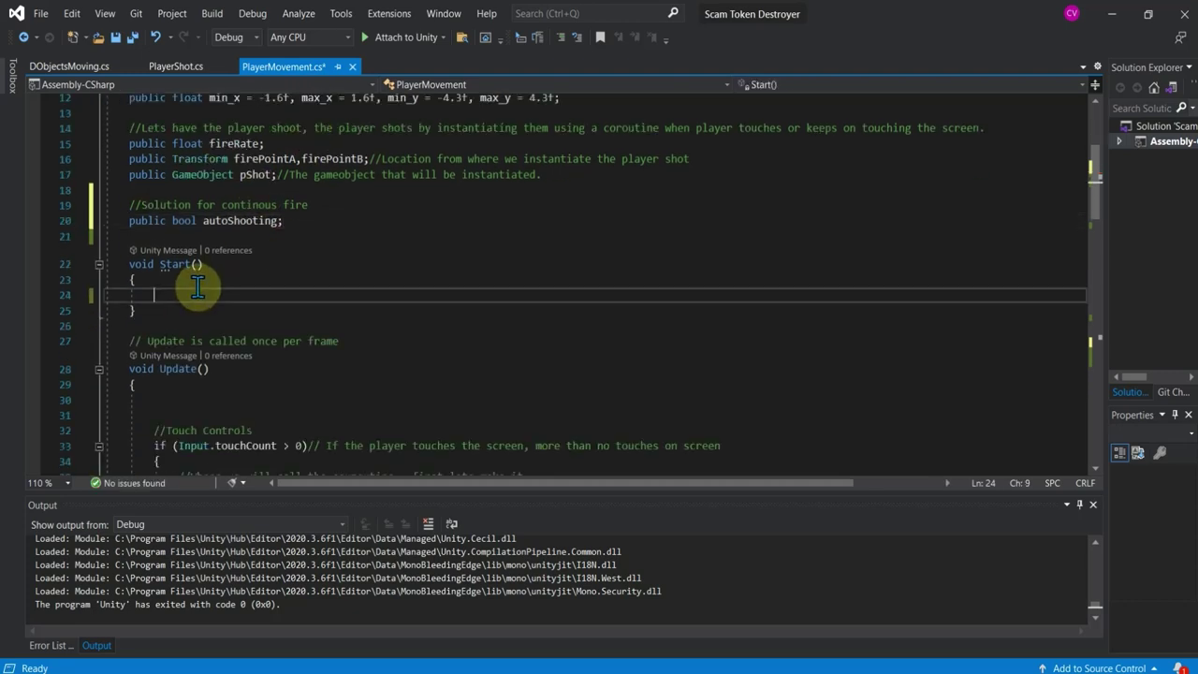
{"action": "type", "text": "a"}
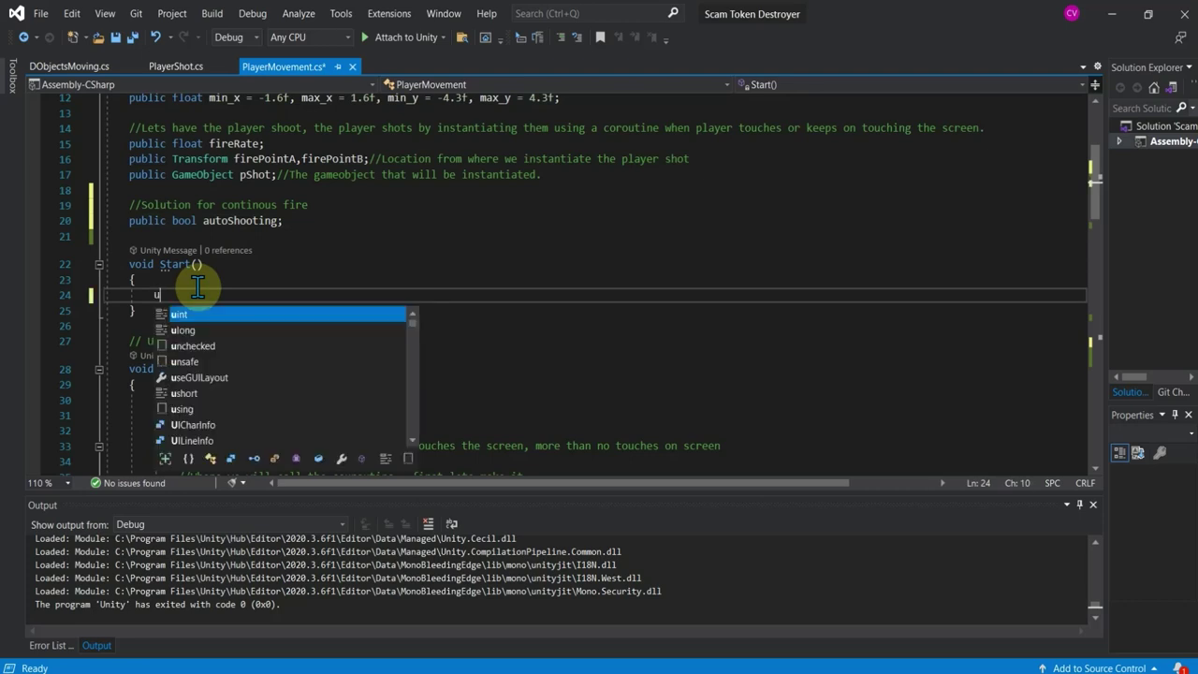
{"action": "type", "text": "ut"}
{"action": "key", "text": "Tab"}
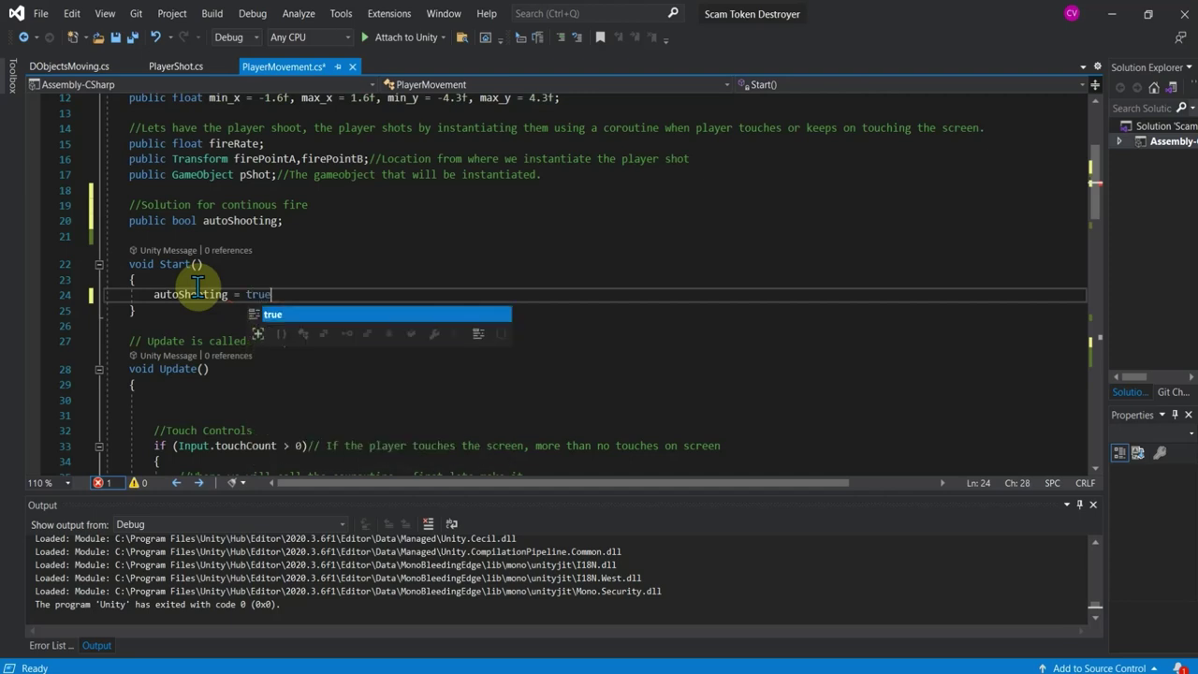
{"action": "key", "text": "Tab"}
{"action": "type", "text": ";"}
- Cut the StartCoroutine call and its comments from the touch block, then undo that cut
{"action": "scroll", "coordinate": [241, 309], "scroll_direction": "down", "scroll_amount": 3}
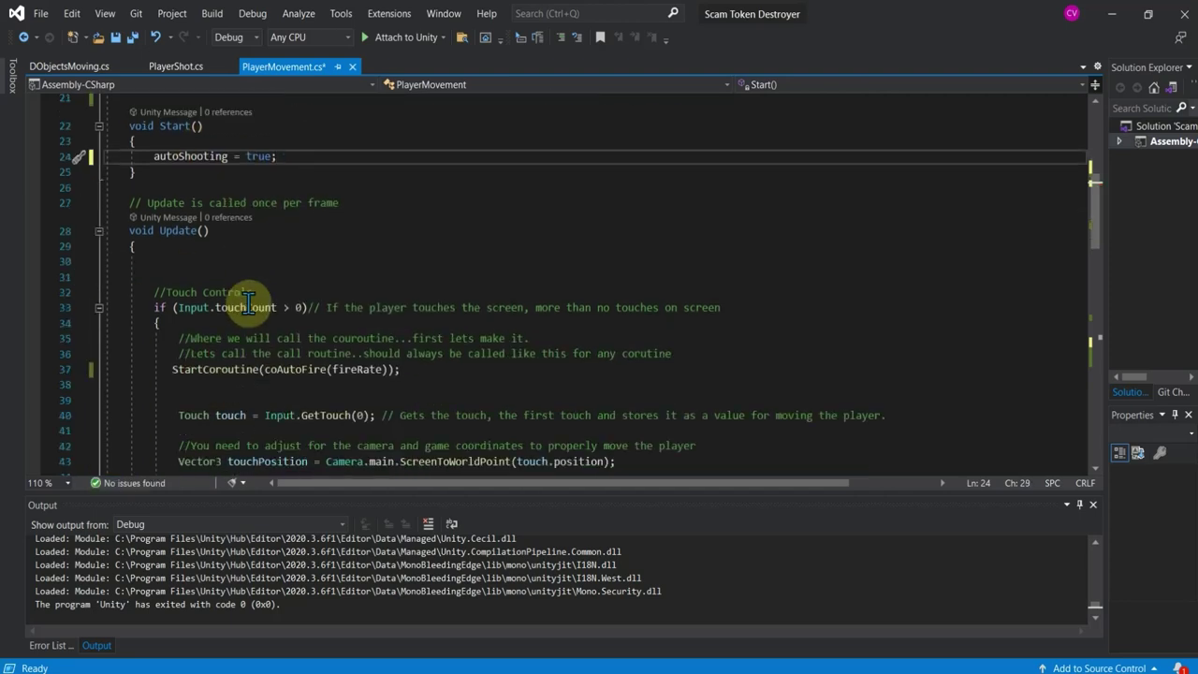
{"action": "scroll", "coordinate": [241, 304], "scroll_direction": "down", "scroll_amount": 2}
{"action": "scroll", "coordinate": [206, 281], "scroll_direction": "down", "scroll_amount": 3}
{"action": "scroll", "coordinate": [159, 248], "scroll_direction": "up", "scroll_amount": 2}
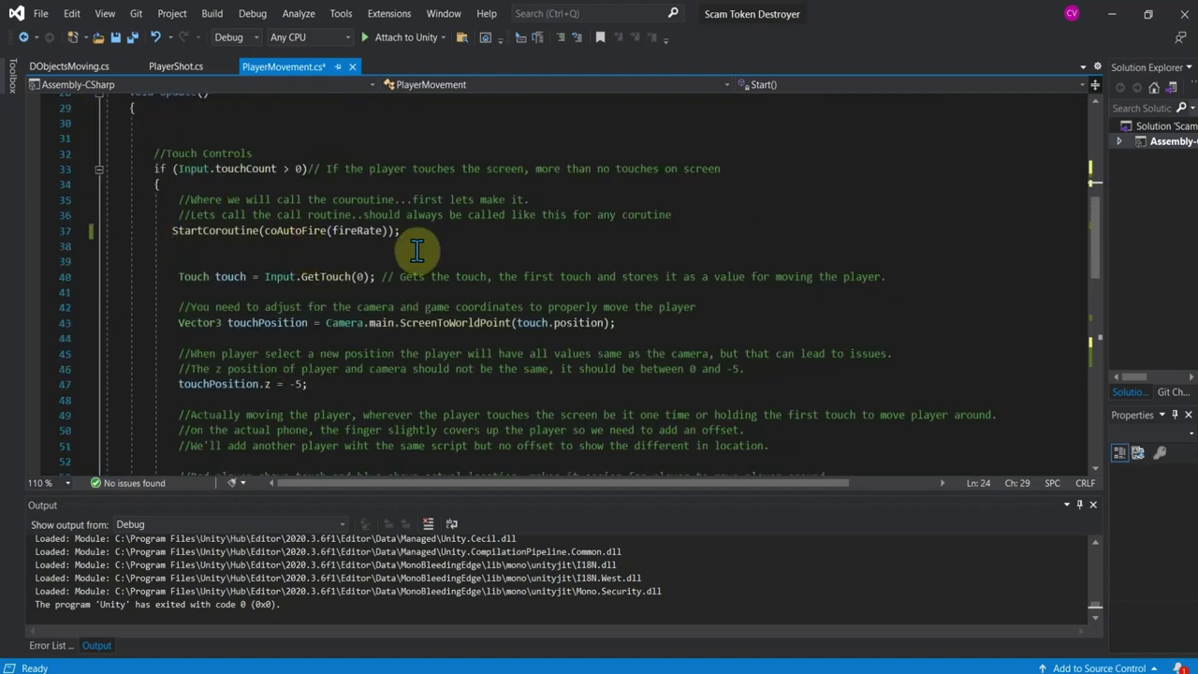
{"action": "left_click_drag", "start_coordinate": [401, 247], "coordinate": [16, 203]}
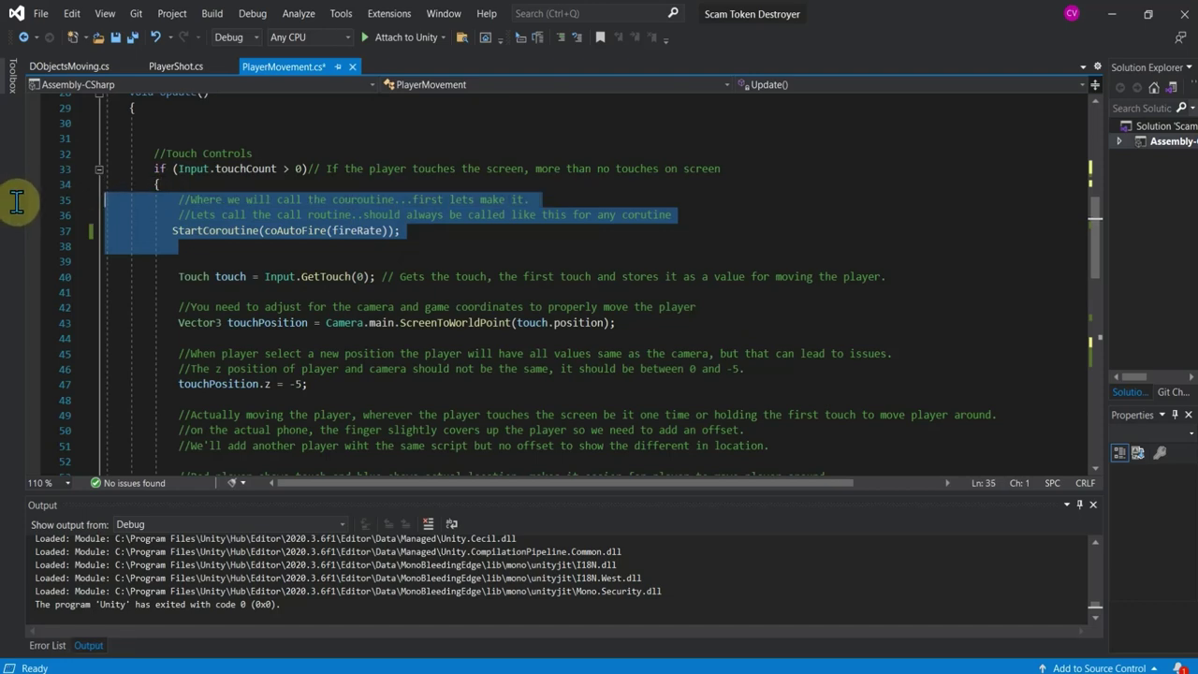
{"action": "key", "text": "ctrl+x"}
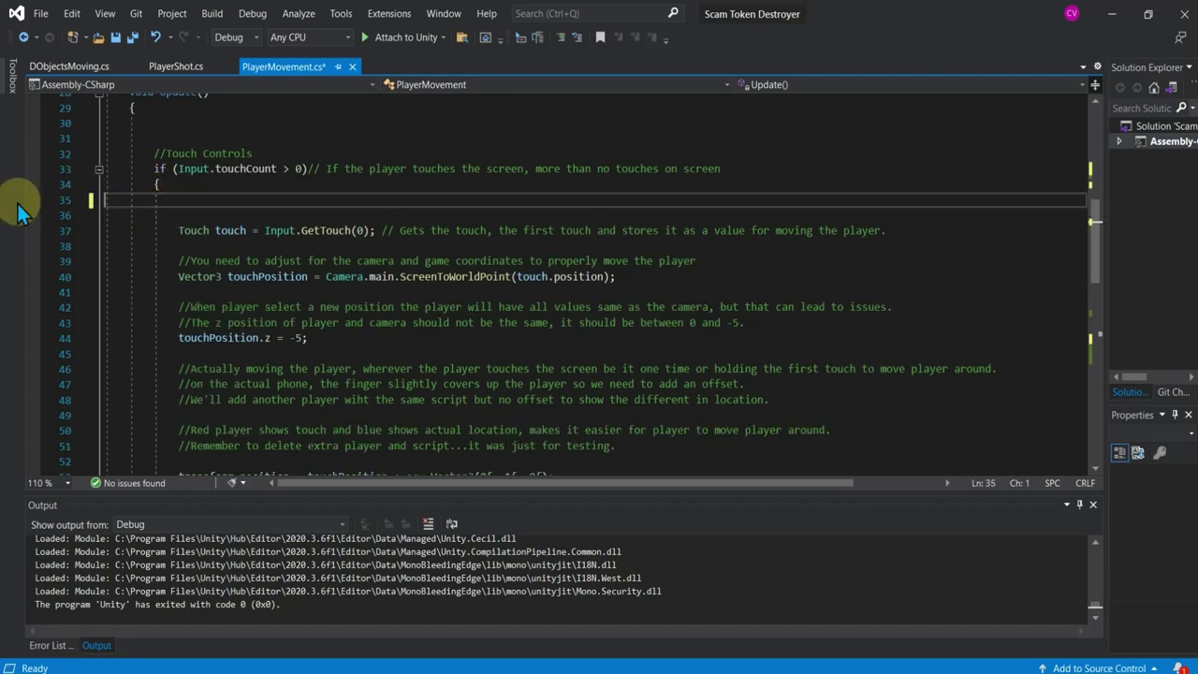
{"action": "scroll", "coordinate": [300, 300], "scroll_direction": "down", "scroll_amount": 5}
{"action": "scroll", "coordinate": [209, 351], "scroll_direction": "down", "scroll_amount": 1}
{"action": "left_click", "coordinate": [210, 339]}
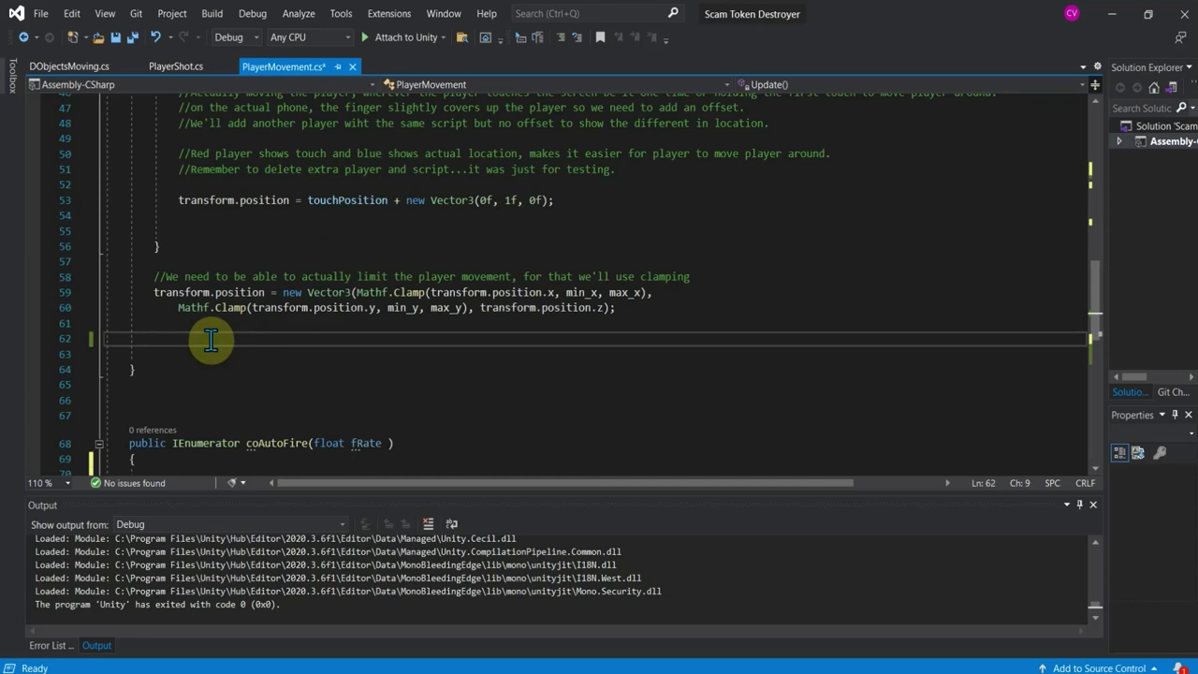
{"action": "key", "text": "ctrl+z"}
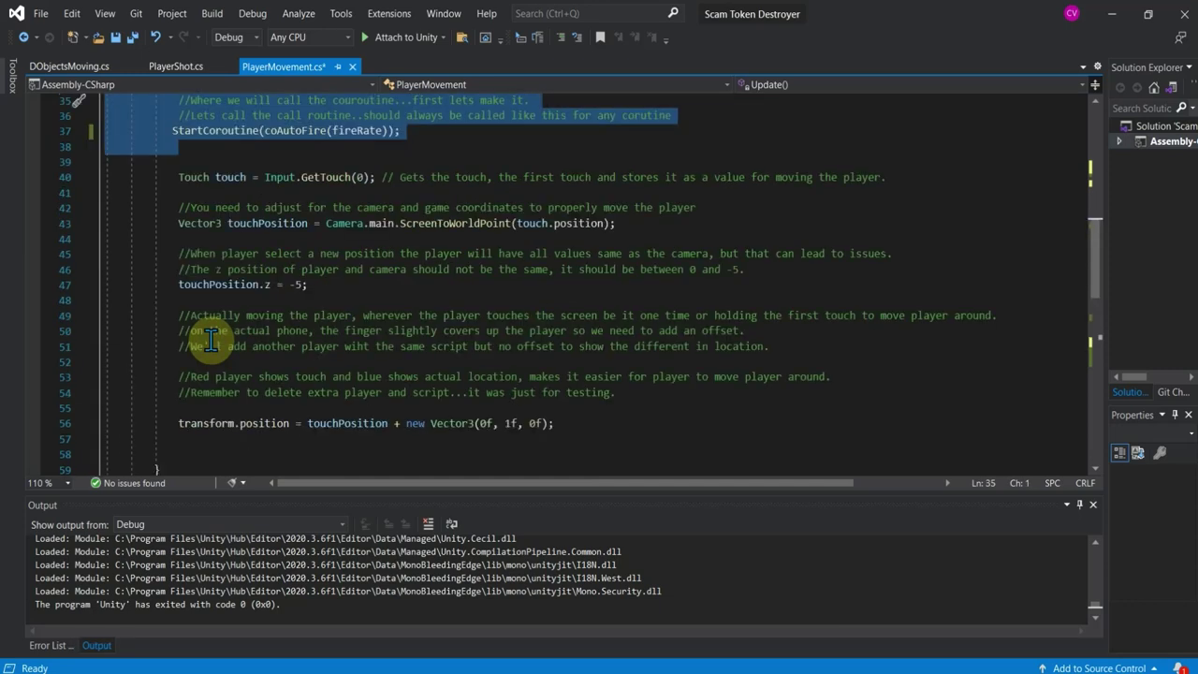
- Cut only the StartCoroutine line, delete its two comment lines, and go below the Clamp code
{"action": "left_click_drag", "start_coordinate": [468, 146], "coordinate": [89, 131]}
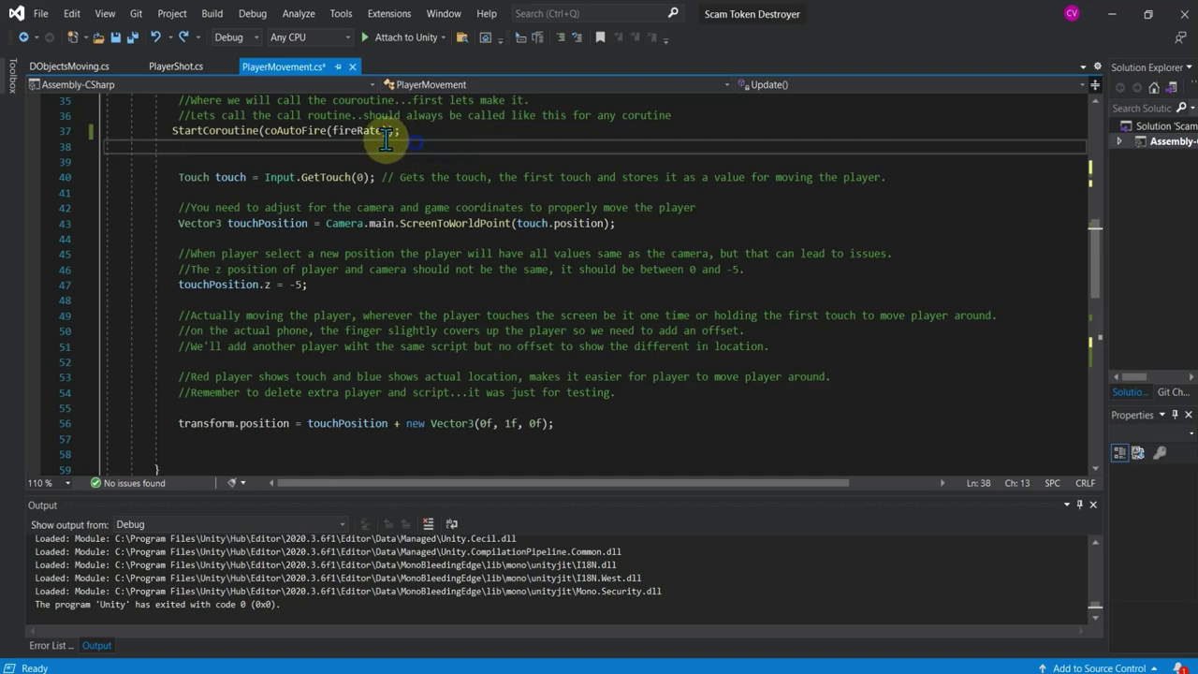
{"action": "right_click", "coordinate": [167, 136]}
{"action": "left_click", "coordinate": [218, 408]}
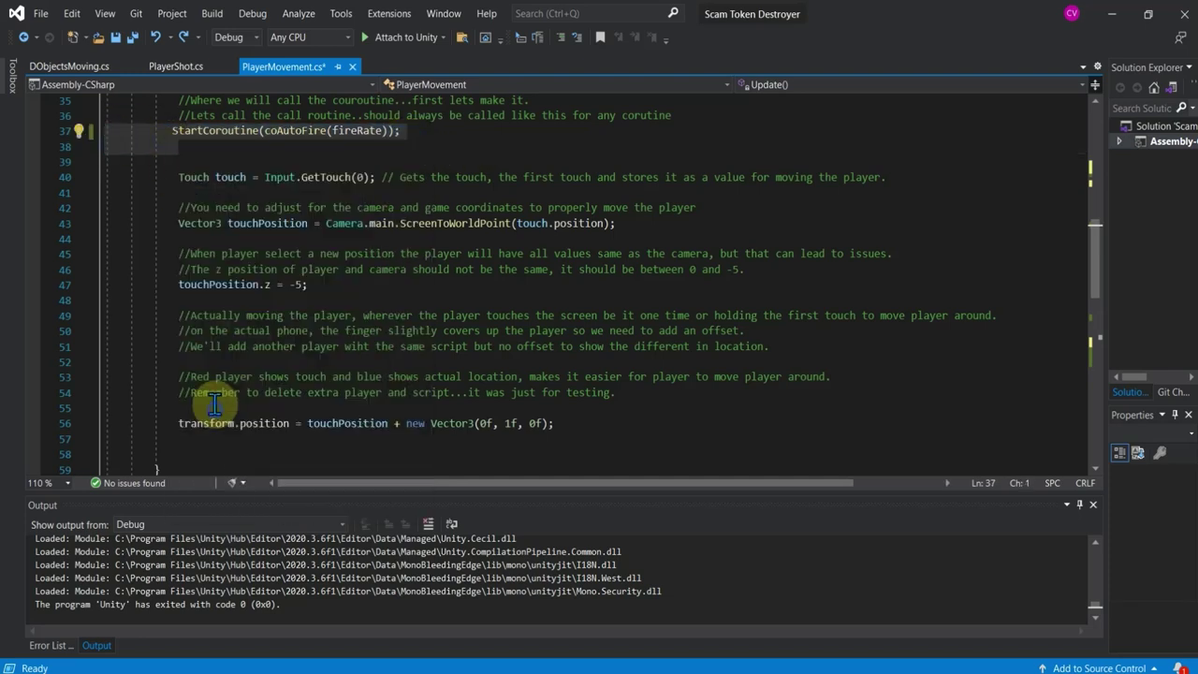
{"action": "left_click_drag", "start_coordinate": [652, 122], "coordinate": [14, 113]}
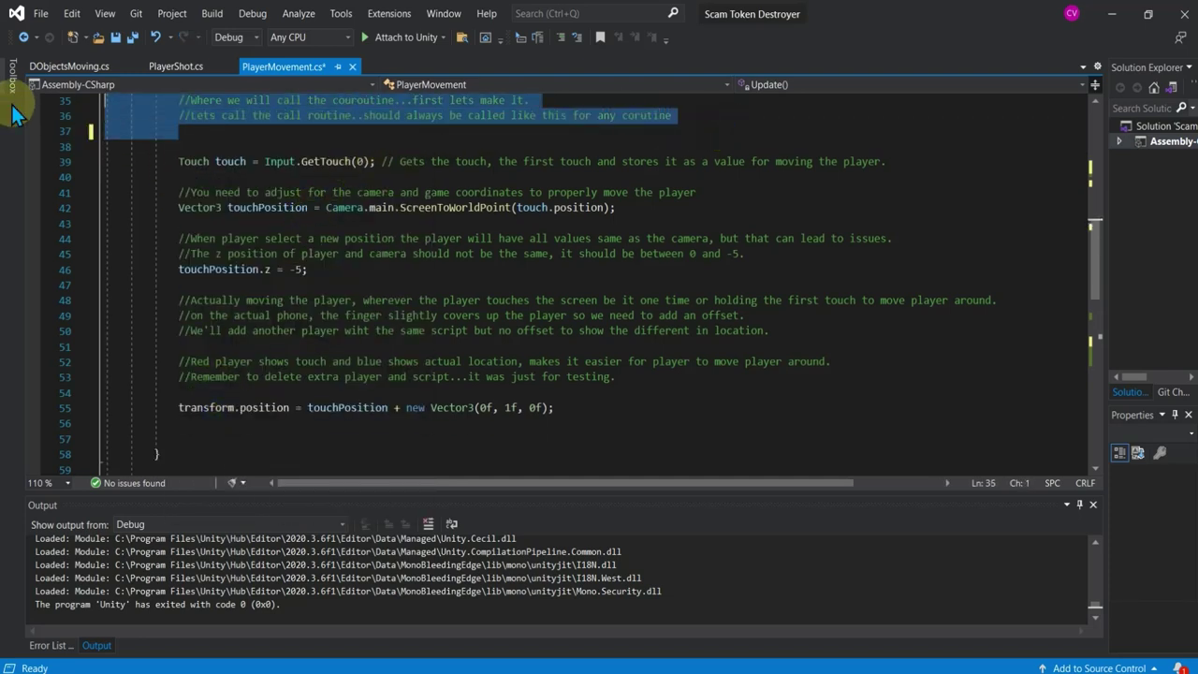
{"action": "key", "text": "Delete"}
{"action": "left_click", "coordinate": [216, 393]}
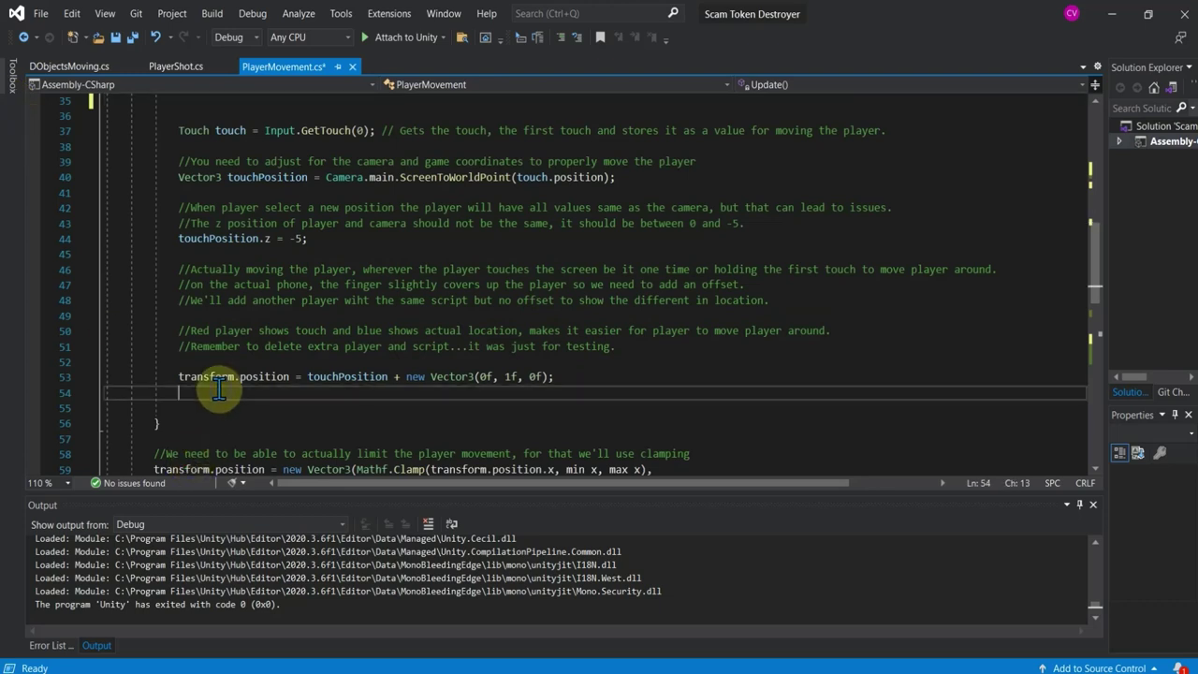
{"action": "scroll", "coordinate": [216, 404], "scroll_direction": "down", "scroll_amount": 2}
{"action": "left_click", "coordinate": [157, 345]}
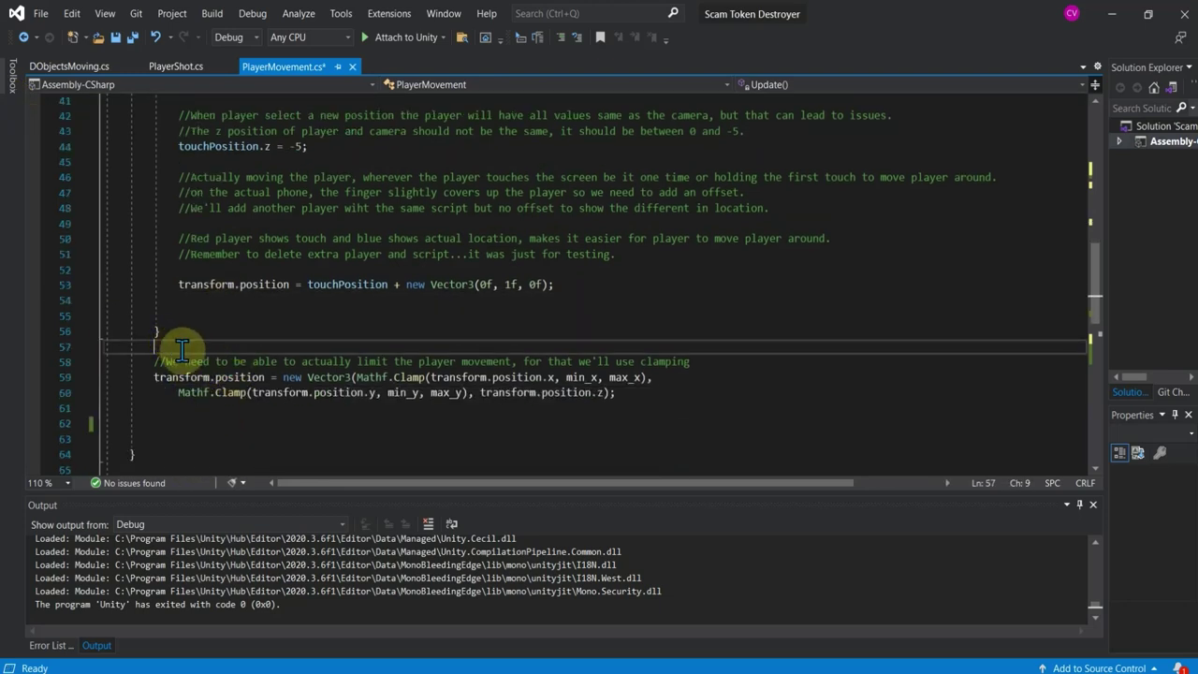
{"action": "left_click", "coordinate": [177, 412]}
- Add an //Autofire with coroutine comment and an if(autoShooting) block containing StartCoroutine(coAutoFire(fireRate))
{"action": "key", "text": "Return"}
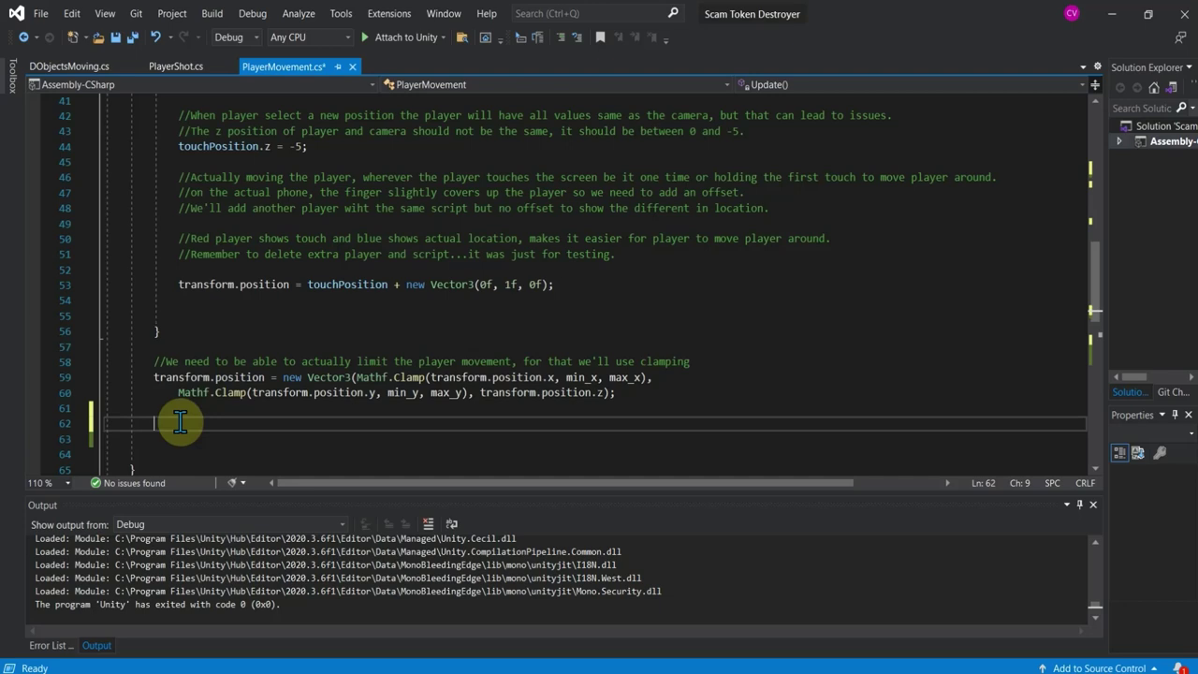
{"action": "type", "text": "//Autofire with coroutine"}
{"action": "key", "text": "Return"}
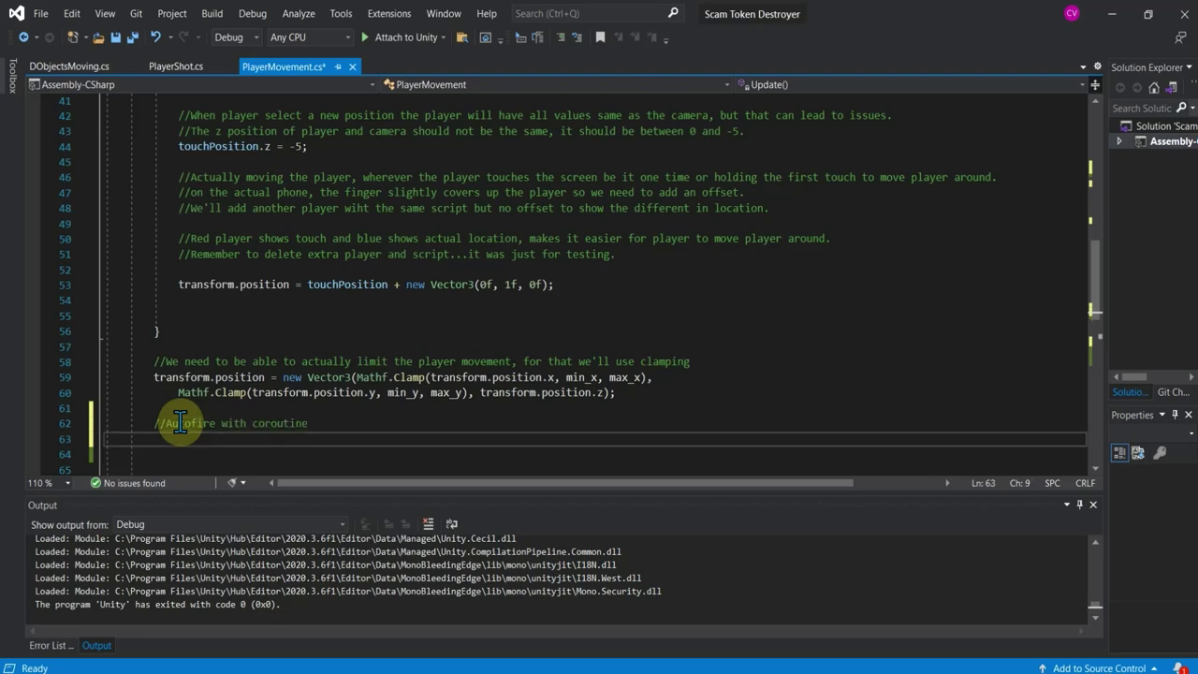
{"action": "type", "text": "if("}
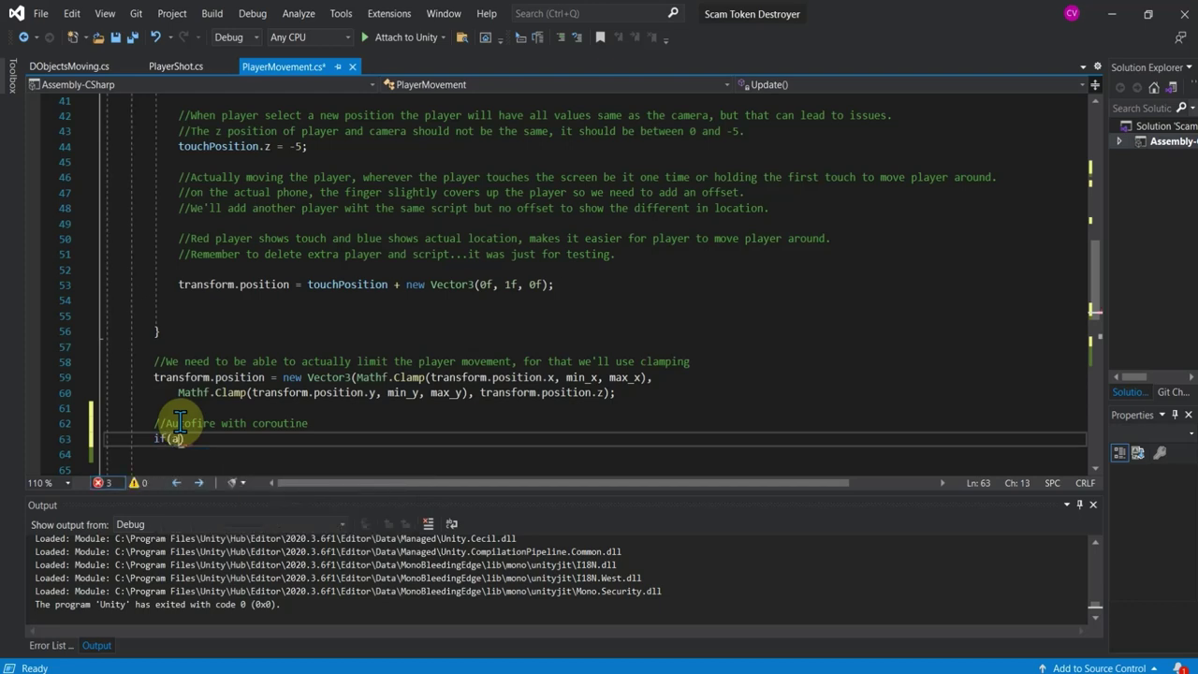
{"action": "type", "text": "auto"}
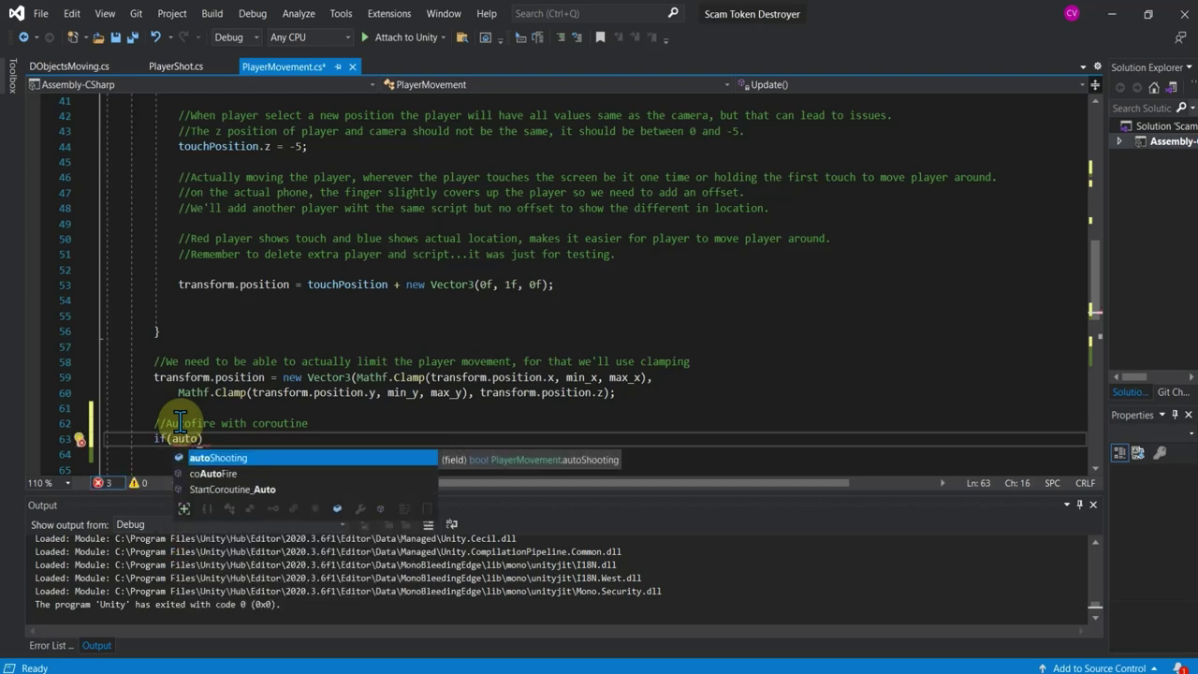
{"action": "key", "text": "Tab"}
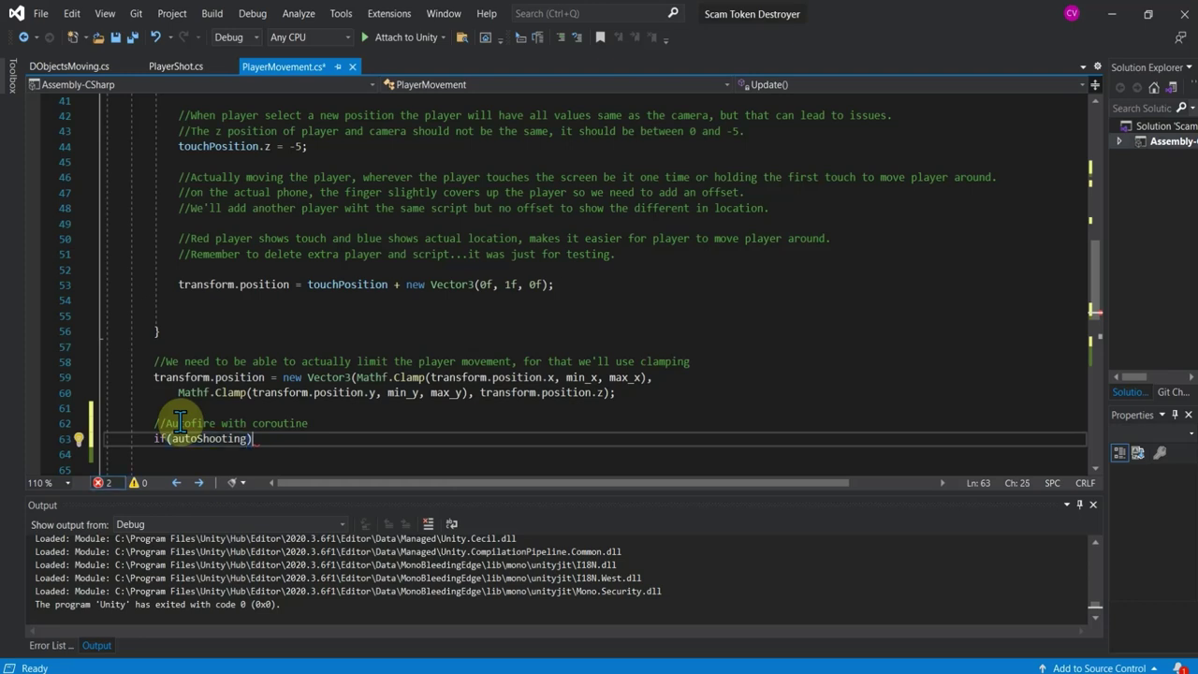
{"action": "key", "text": "Return"}
{"action": "type", "text": "{"}
{"action": "key", "text": "Return"}
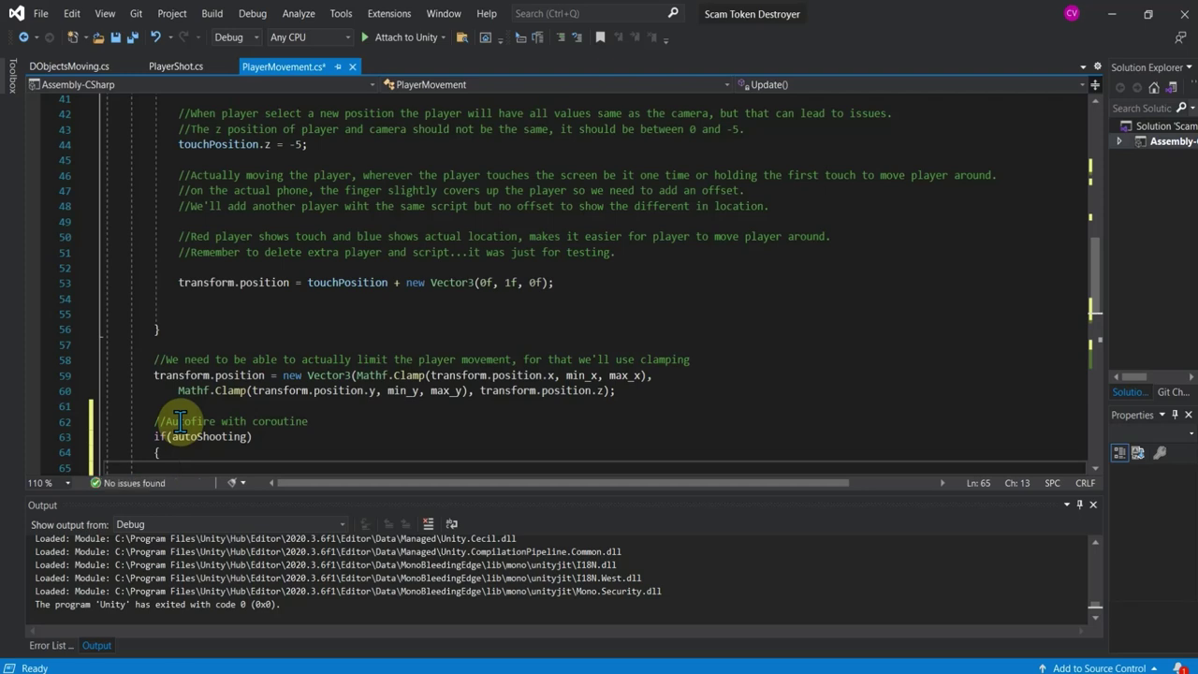
{"action": "key", "text": "Return"}
{"action": "type", "text": "}"}
{"action": "left_click", "coordinate": [177, 450]}
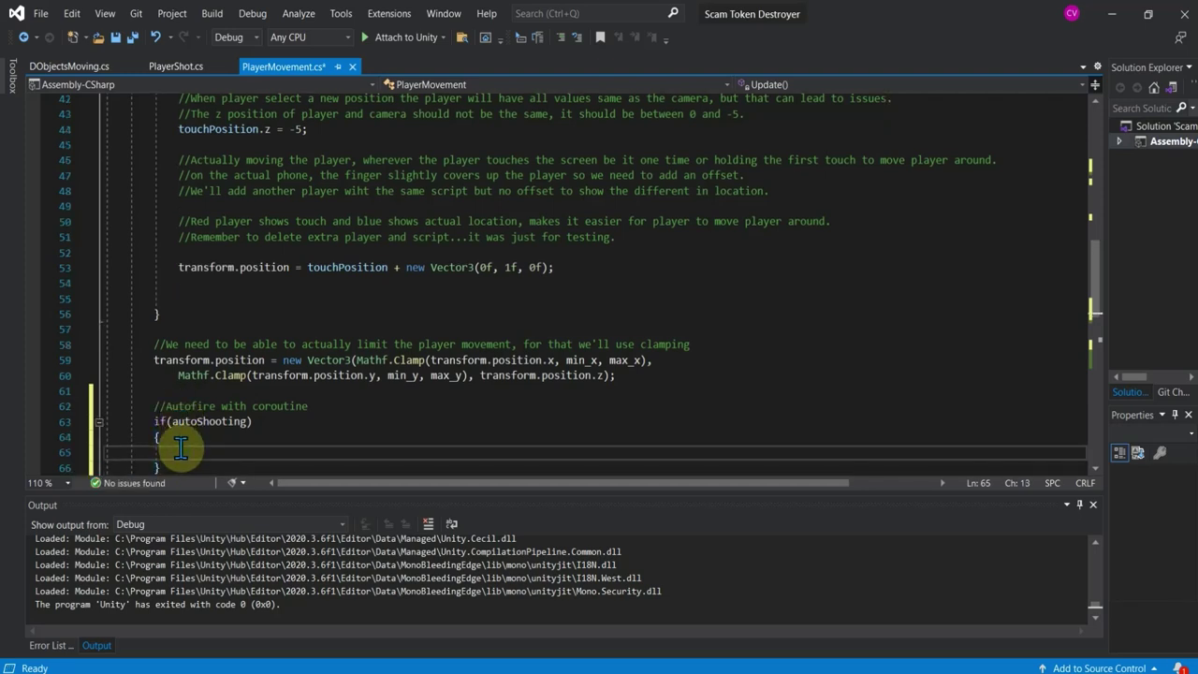
{"action": "key", "text": "ctrl+v"}
{"action": "scroll", "coordinate": [295, 379], "scroll_direction": "down", "scroll_amount": 2}
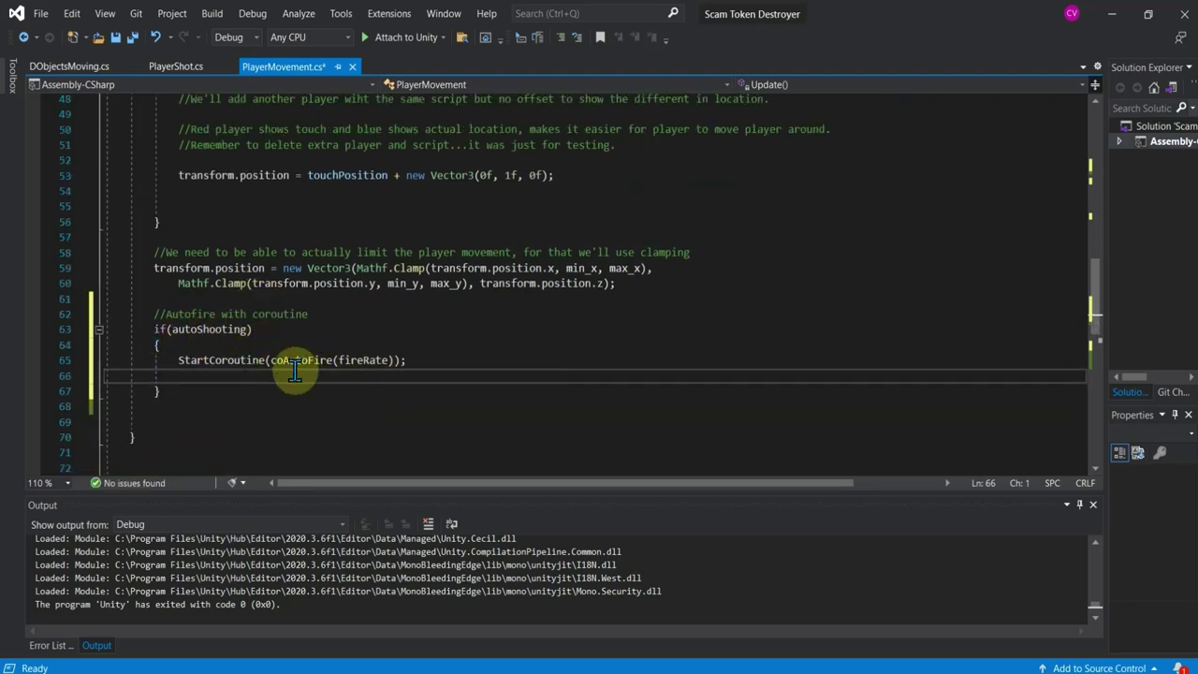
- Open coAutoFire with if(Input.touchCount > 0 && autoShooting) and empty braces above the Instantiate lines
{"action": "scroll", "coordinate": [295, 374], "scroll_direction": "down", "scroll_amount": 4}
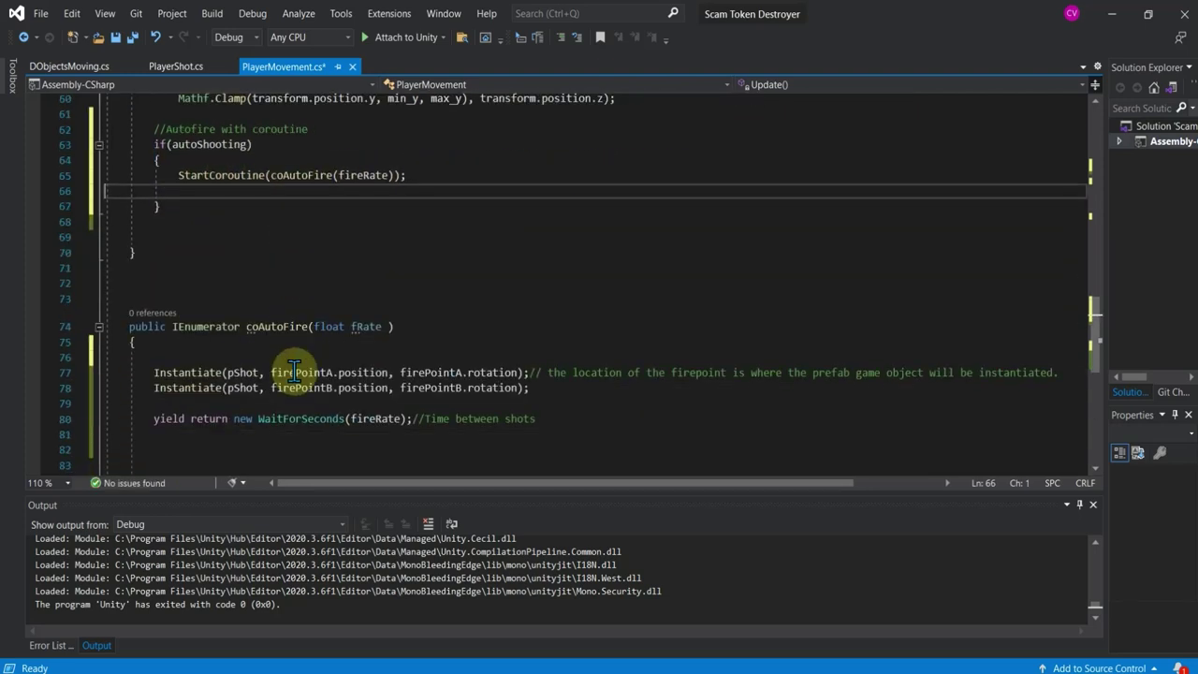
{"action": "left_click", "coordinate": [152, 356]}
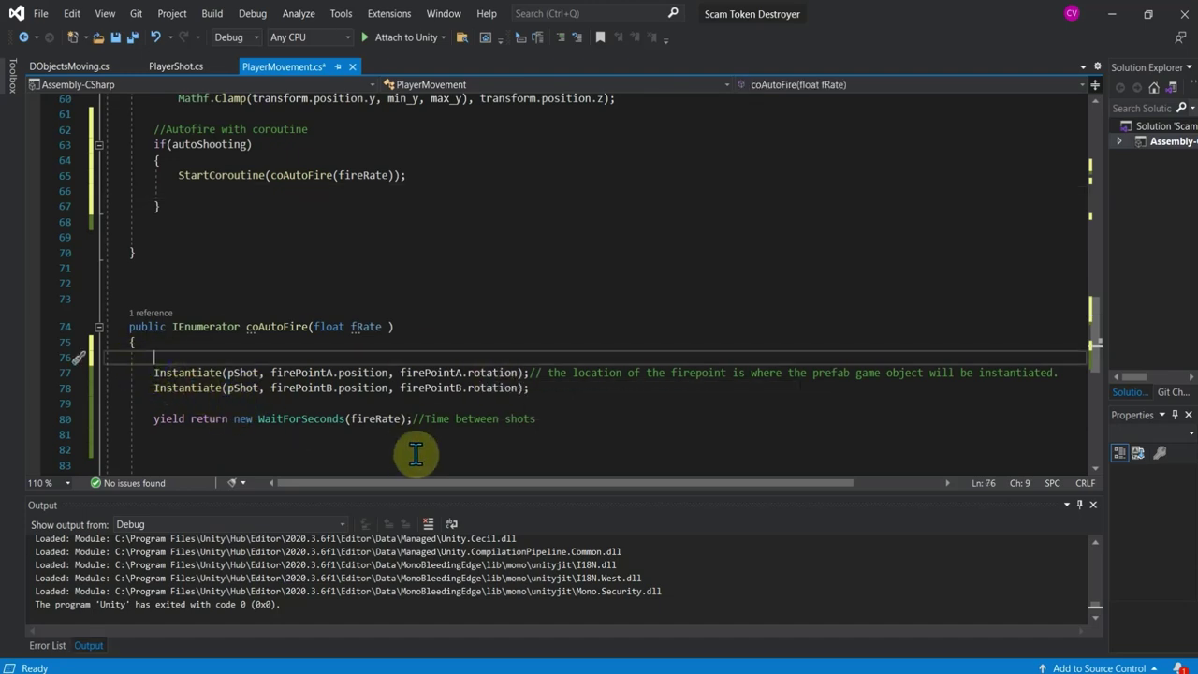
{"action": "type", "text": "if("}
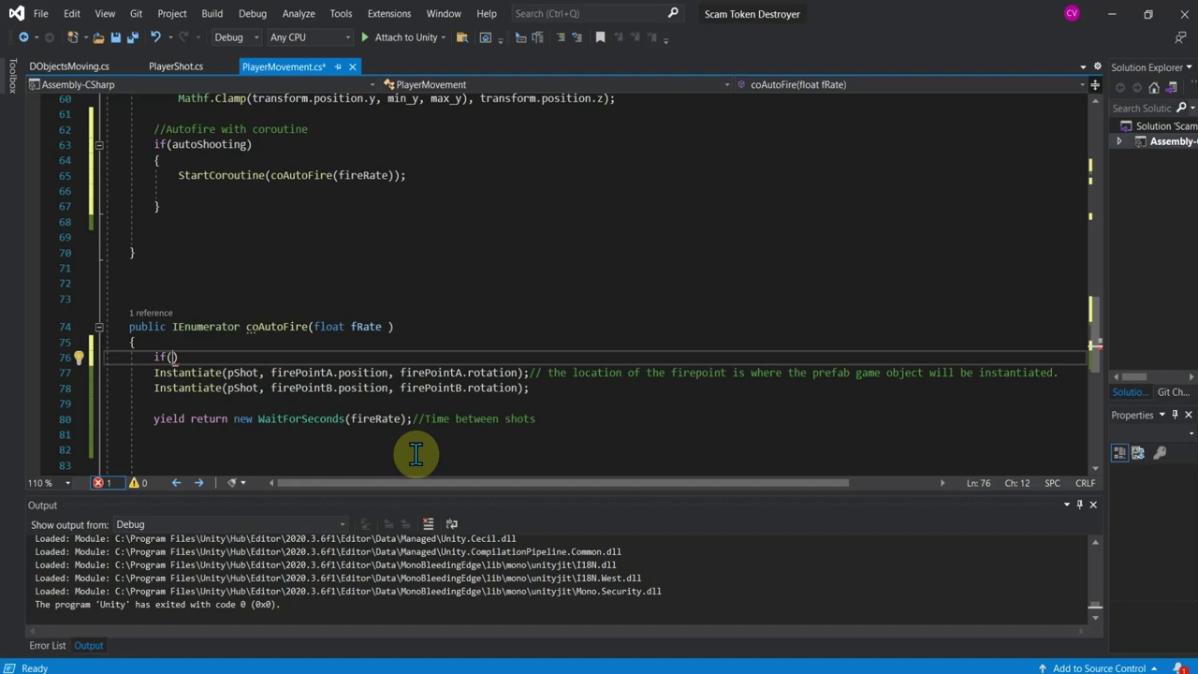
{"action": "type", "text": "I"}
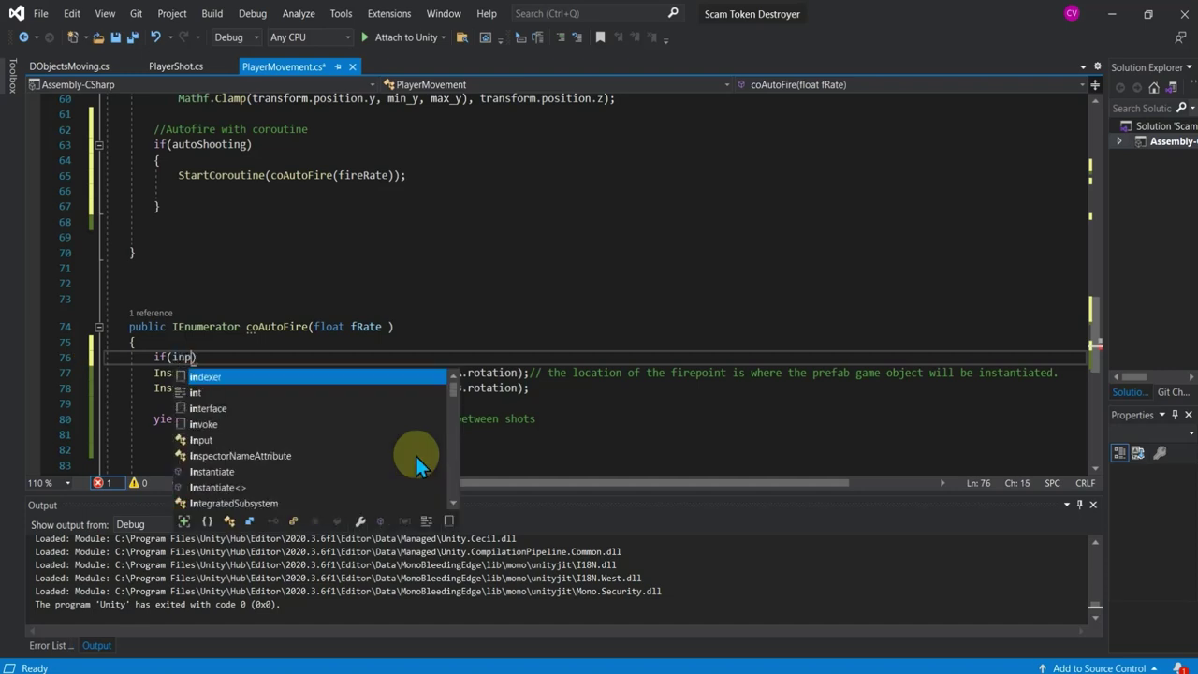
{"action": "type", "text": "nput.to"}
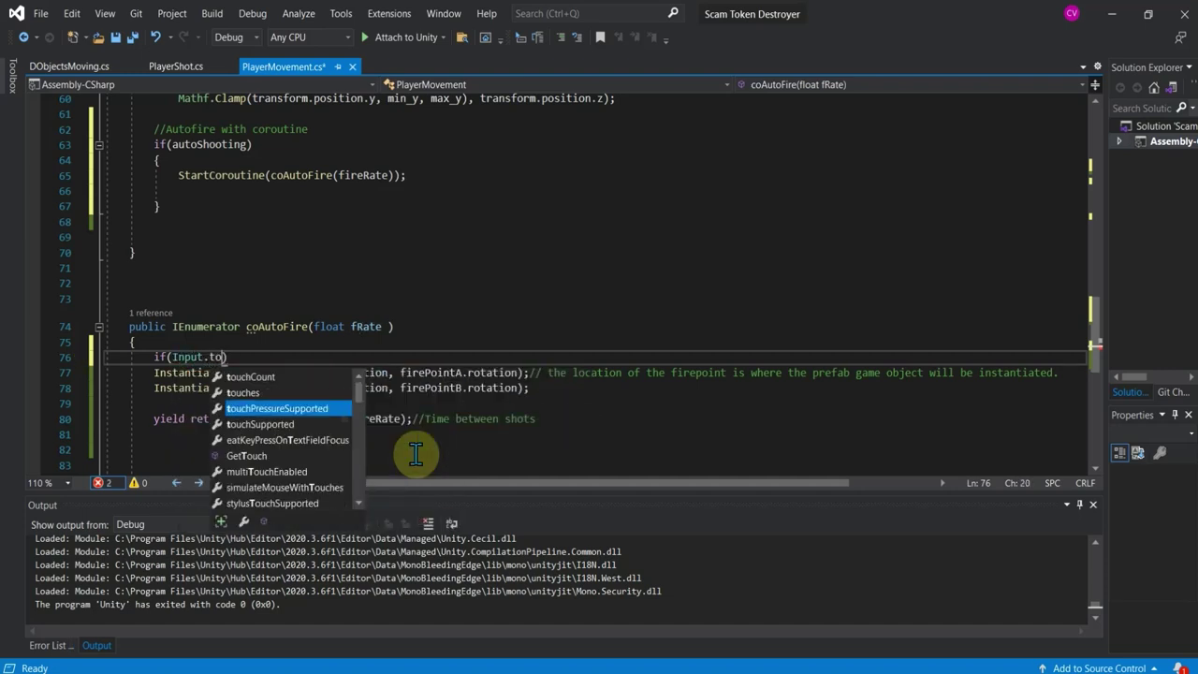
{"action": "type", "text": "u"}
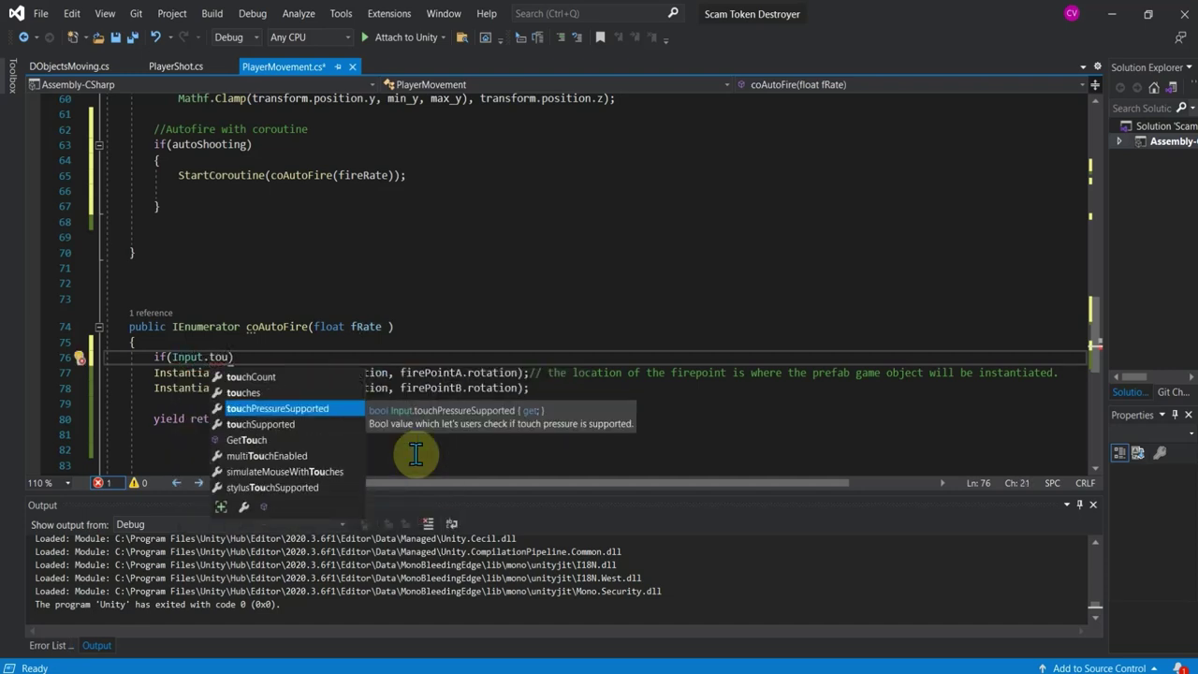
{"action": "key", "text": "Up"}
{"action": "key", "text": "Up"}
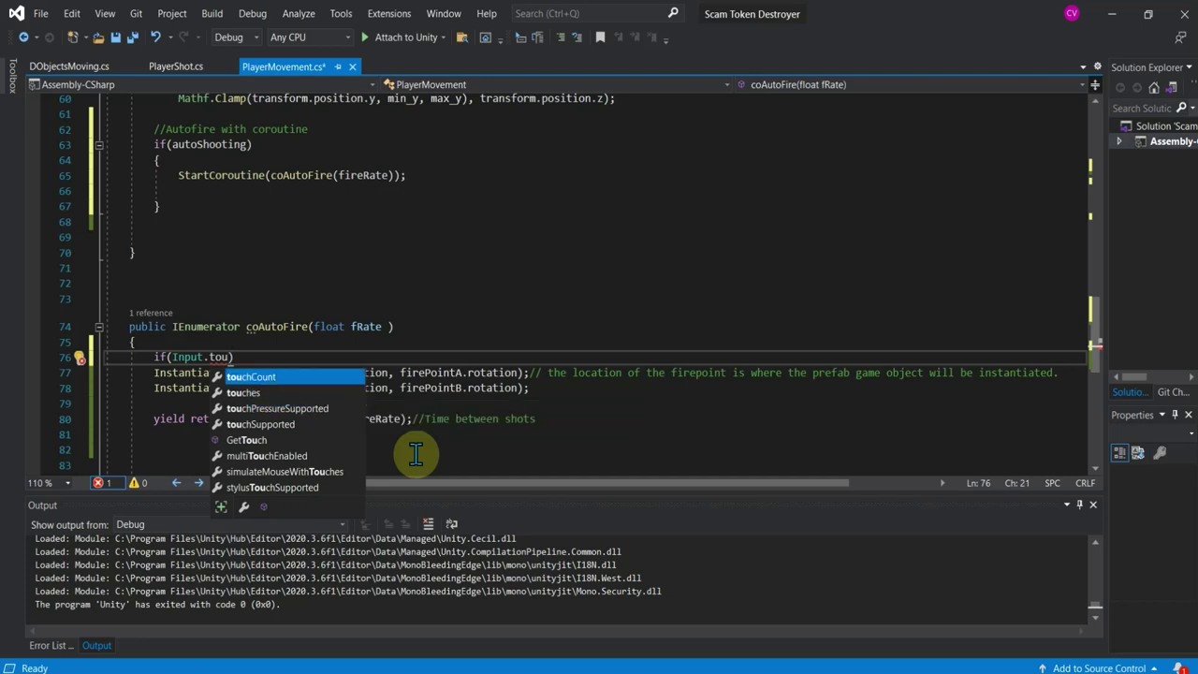
{"action": "type", "text": "> "}
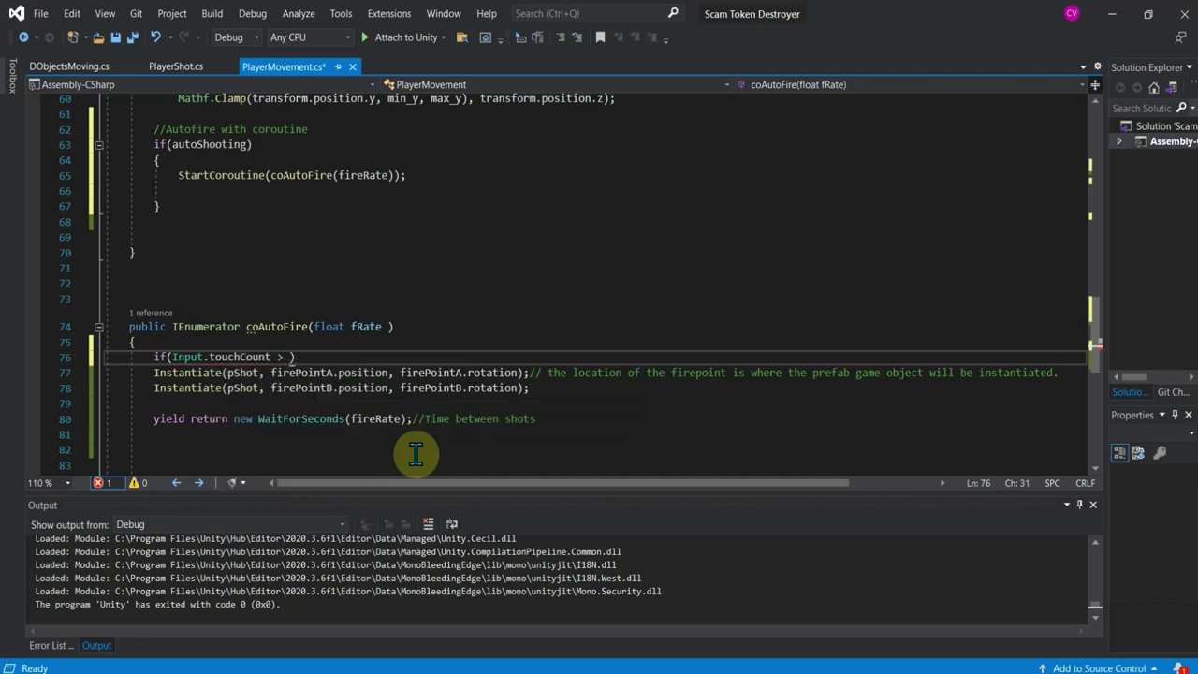
{"action": "type", "text": "0 && "}
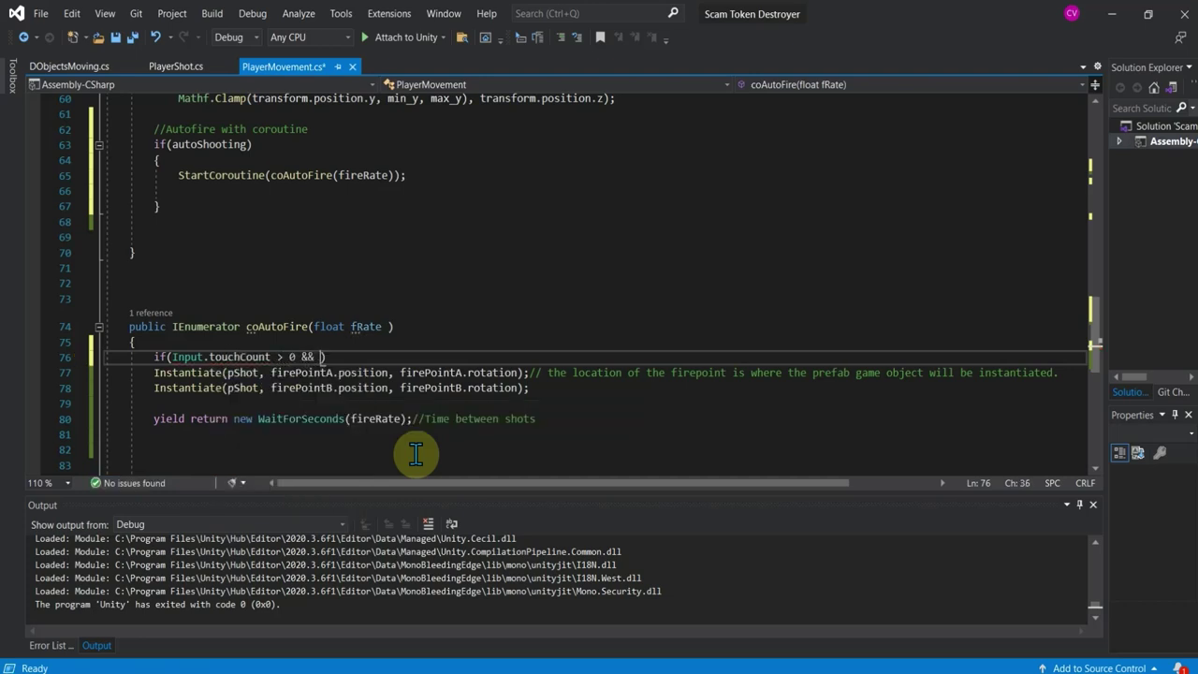
{"action": "type", "text": "au"}
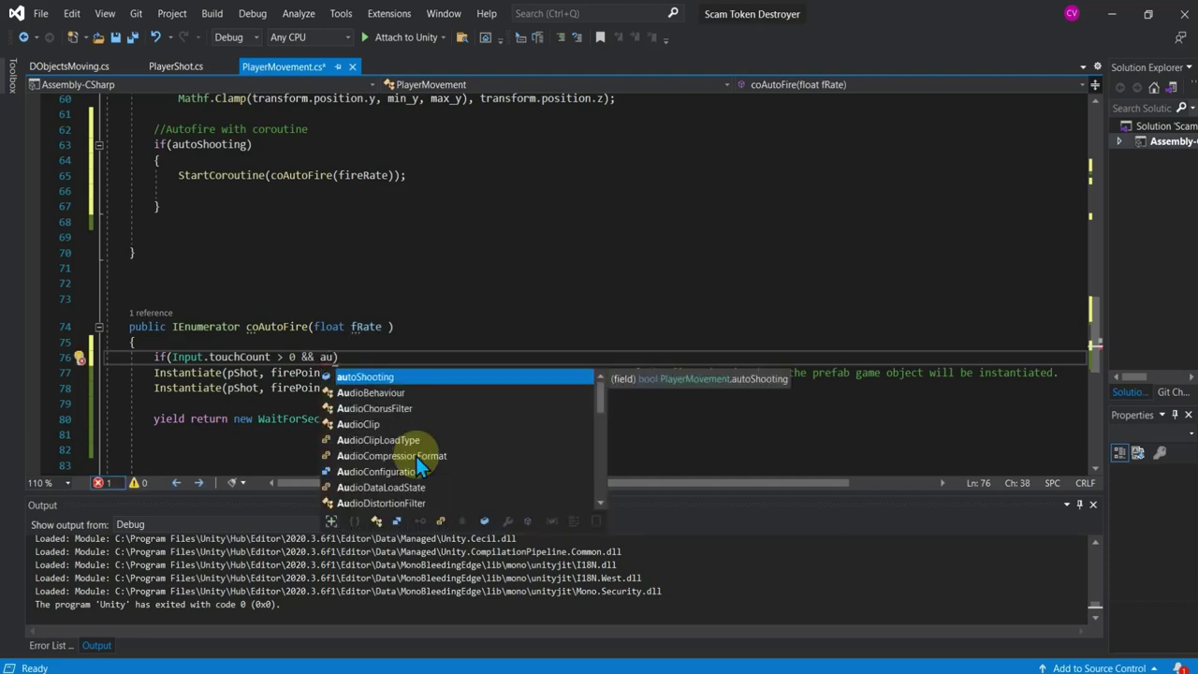
{"action": "key", "text": "Tab"}
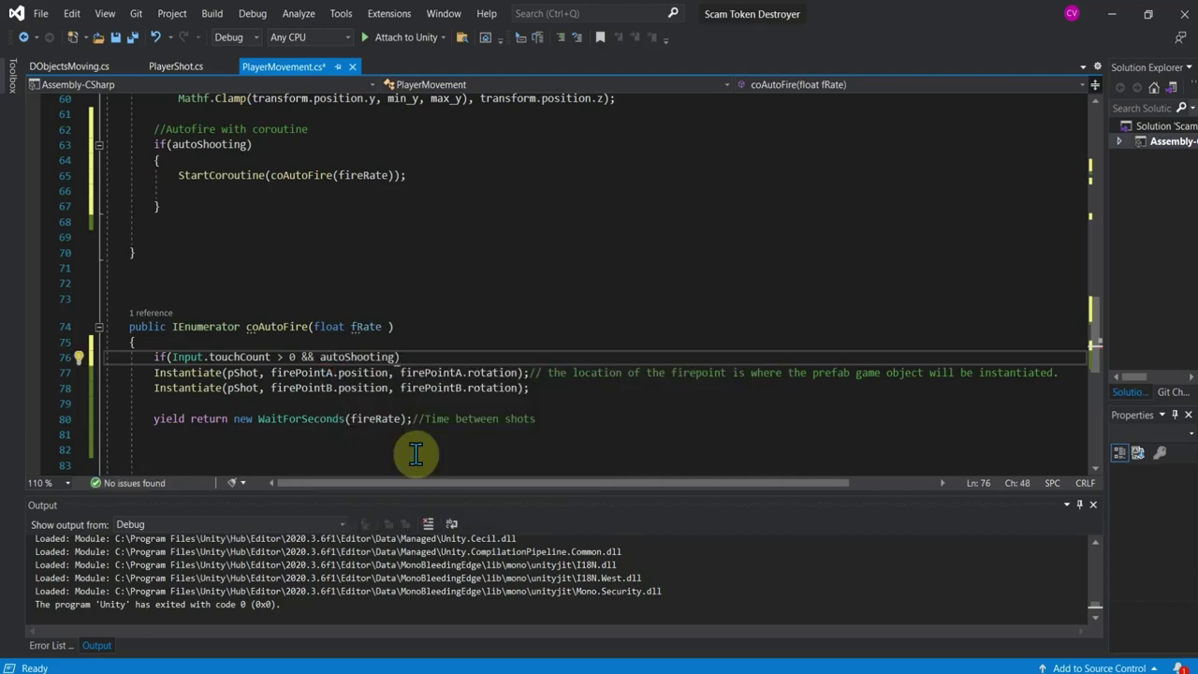
{"action": "key", "text": "Return"}
{"action": "type", "text": "{"}
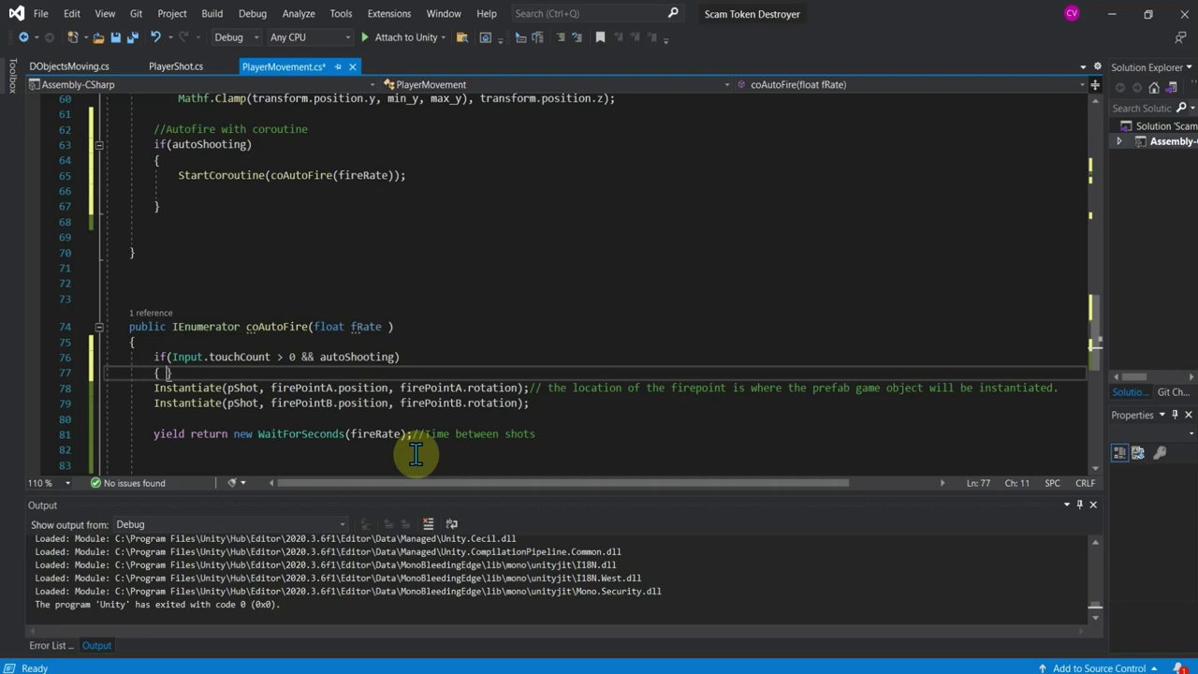
{"action": "key", "text": "Return"}
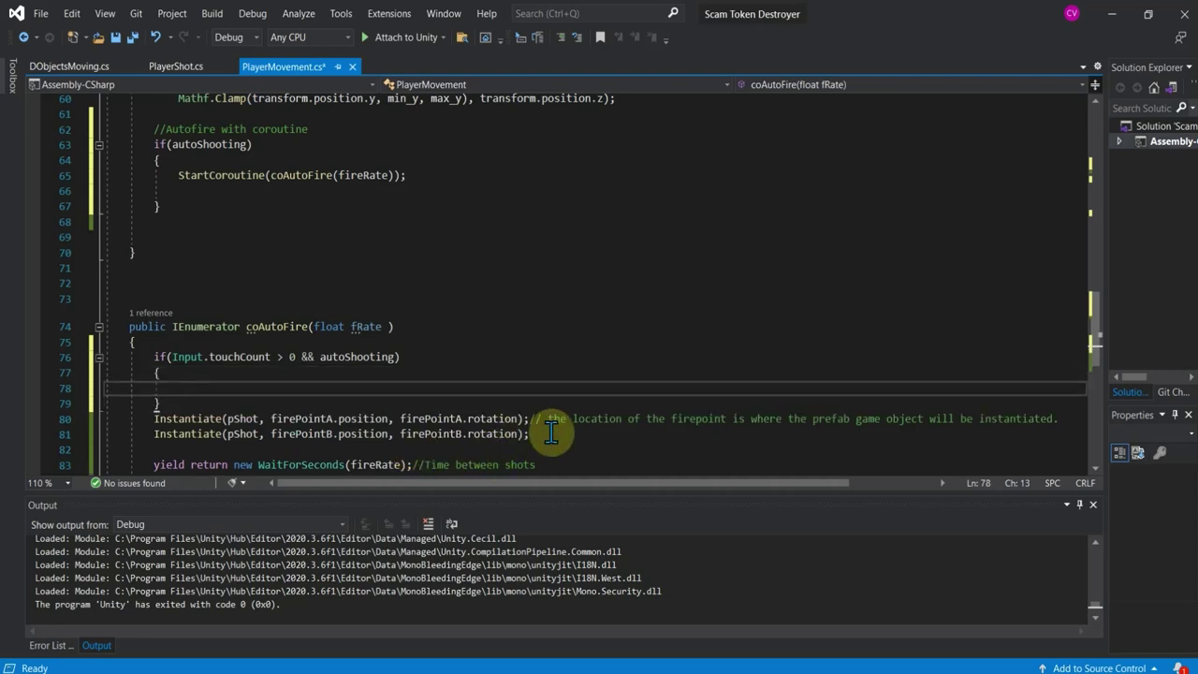
{"action": "scroll", "coordinate": [549, 420], "scroll_direction": "down", "scroll_amount": 1}
{"action": "mouse_move", "coordinate": [530, 387]}
{"action": "left_mouse_down"}
{"action": "mouse_move", "coordinate": [167, 391]}
{"action": "mouse_move", "coordinate": [103, 373]}
{"action": "left_mouse_up"}
{"action": "key", "text": "ctrl+c"}
- Move both Instantiate lines and the WaitForSeconds yield line inside the touch check
{"action": "right_click", "coordinate": [136, 391]}
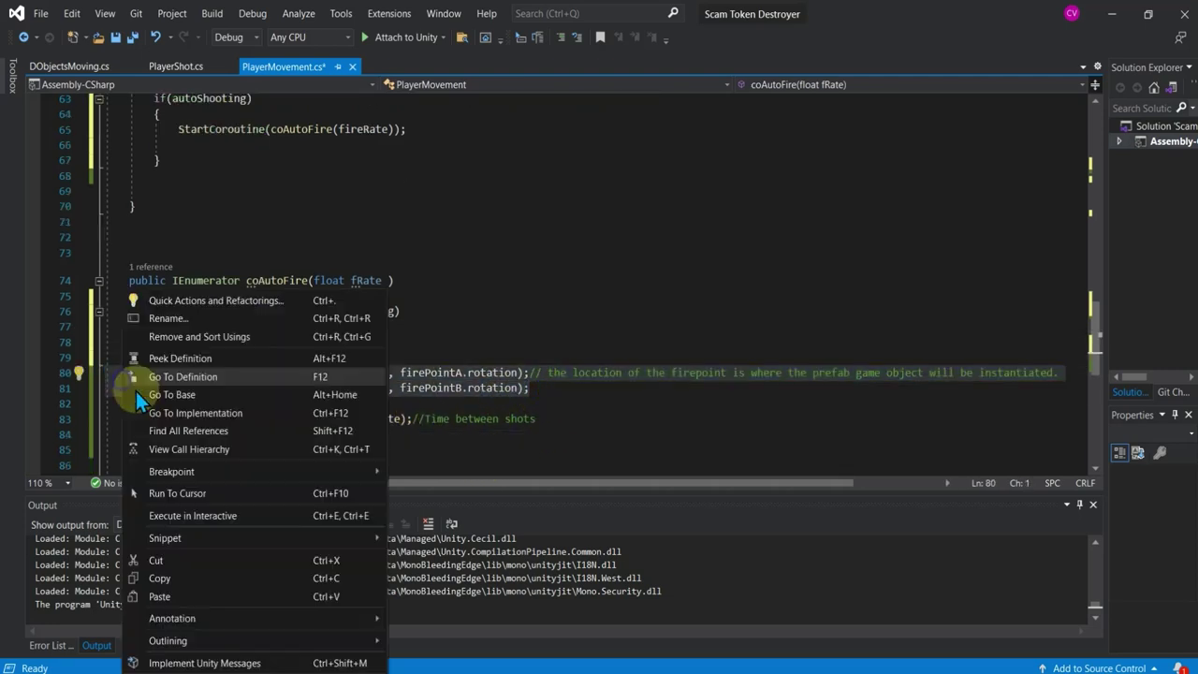
{"action": "left_click", "coordinate": [184, 562]}
{"action": "left_click", "coordinate": [209, 343]}
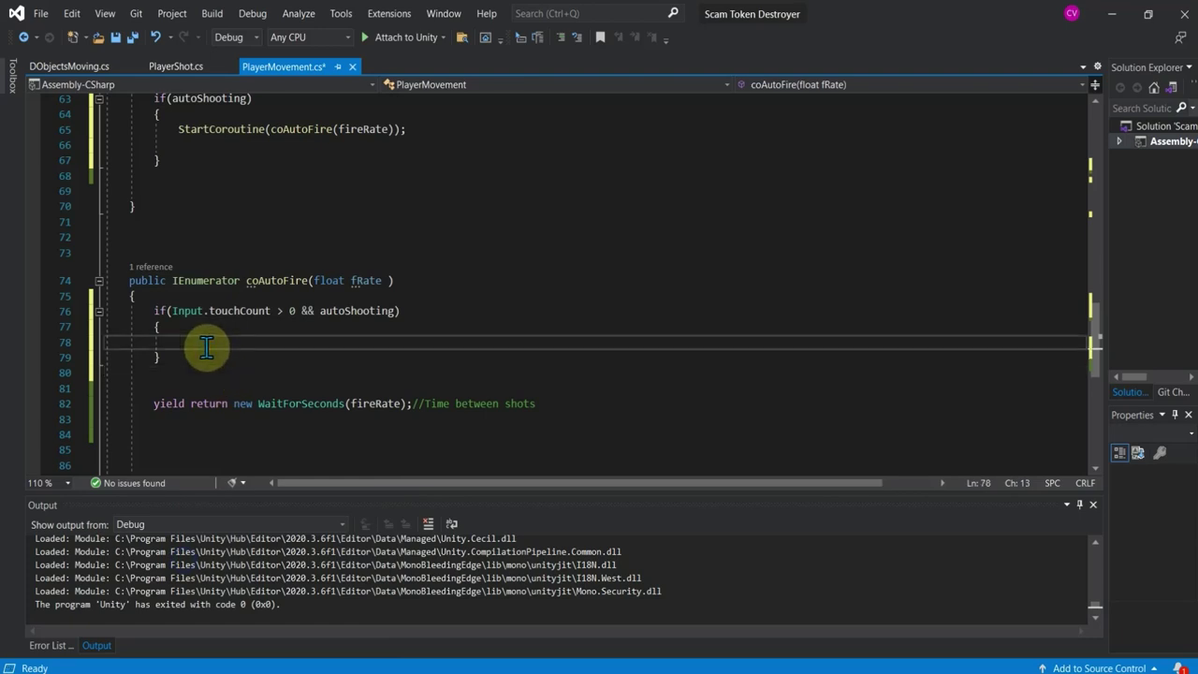
{"action": "key", "text": "ctrl+v"}
{"action": "left_click_drag", "start_coordinate": [550, 419], "coordinate": [11, 421]}
{"action": "key", "text": "ctrl+c"}
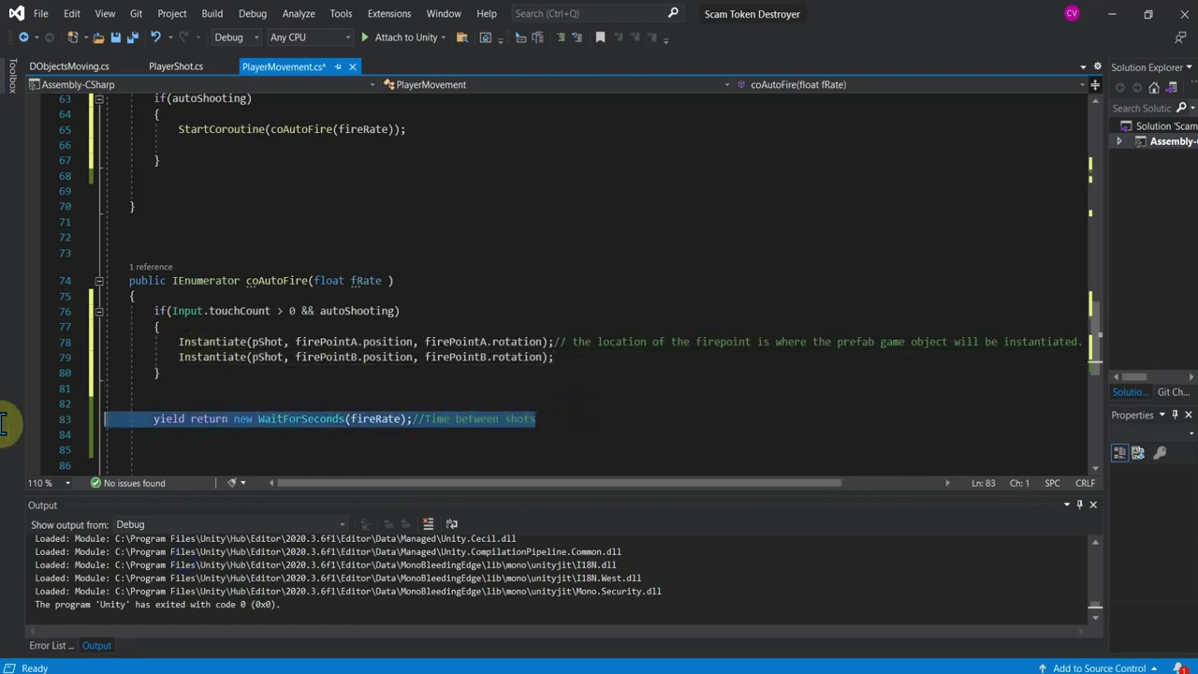
{"action": "right_click", "coordinate": [136, 419]}
{"action": "left_click", "coordinate": [173, 561]}
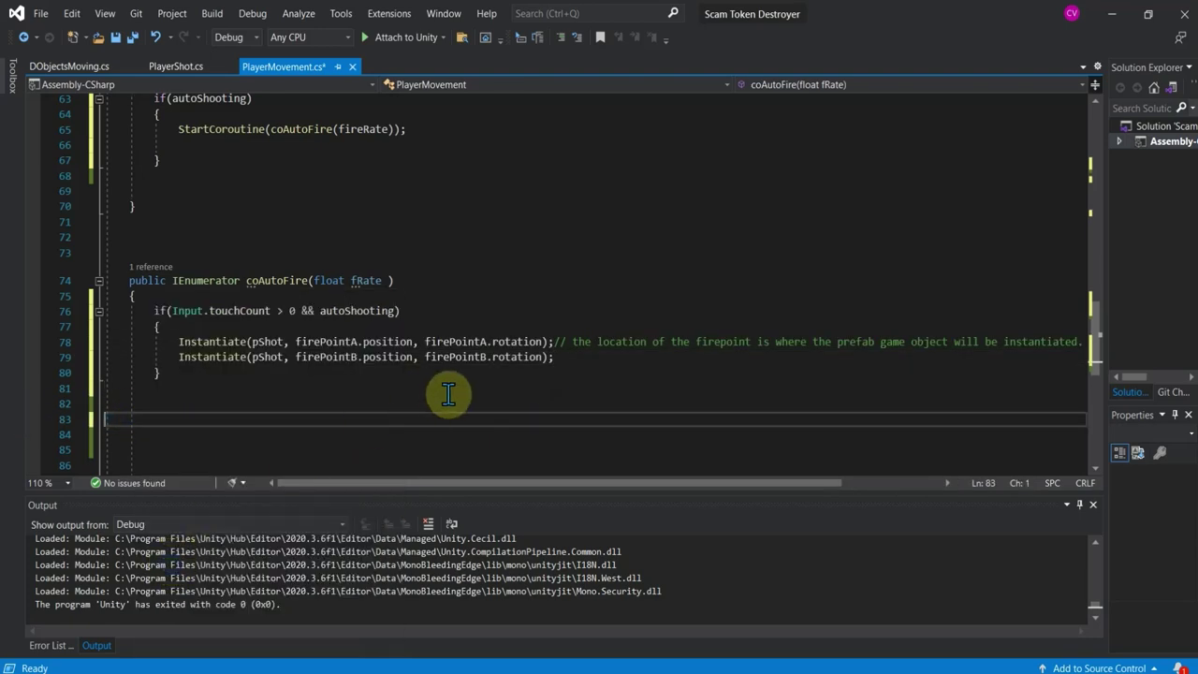
{"action": "left_click", "coordinate": [567, 358]}
{"action": "key", "text": "Return"}
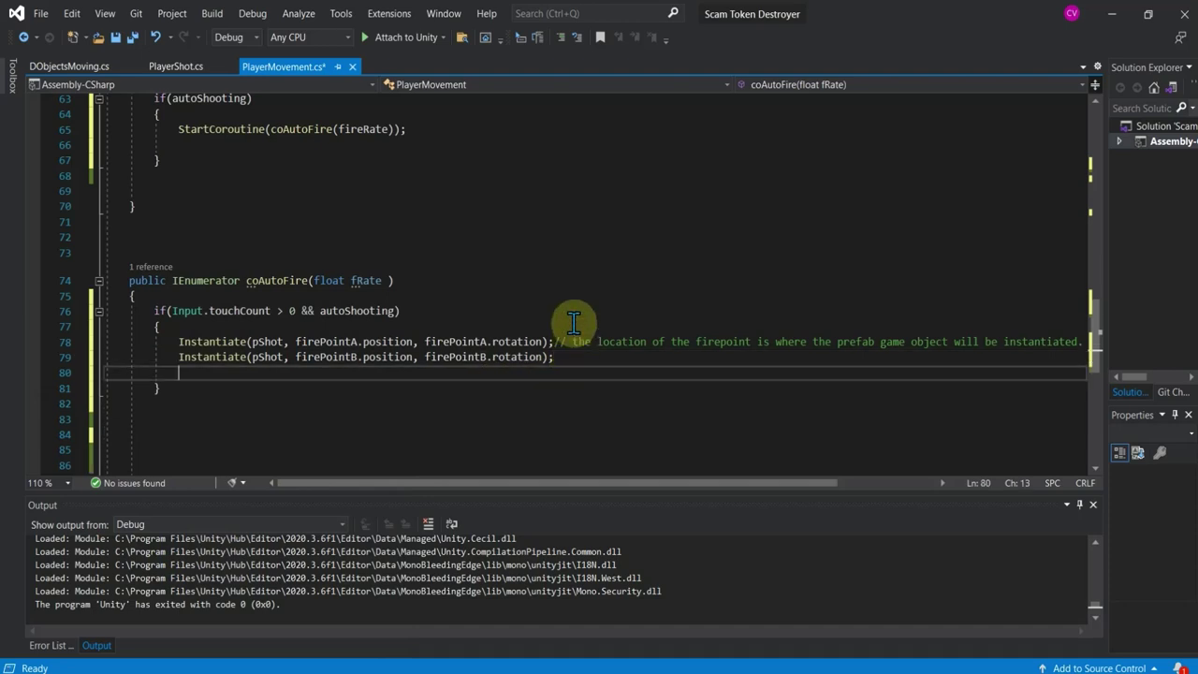
{"action": "key", "text": "ctrl+v"}
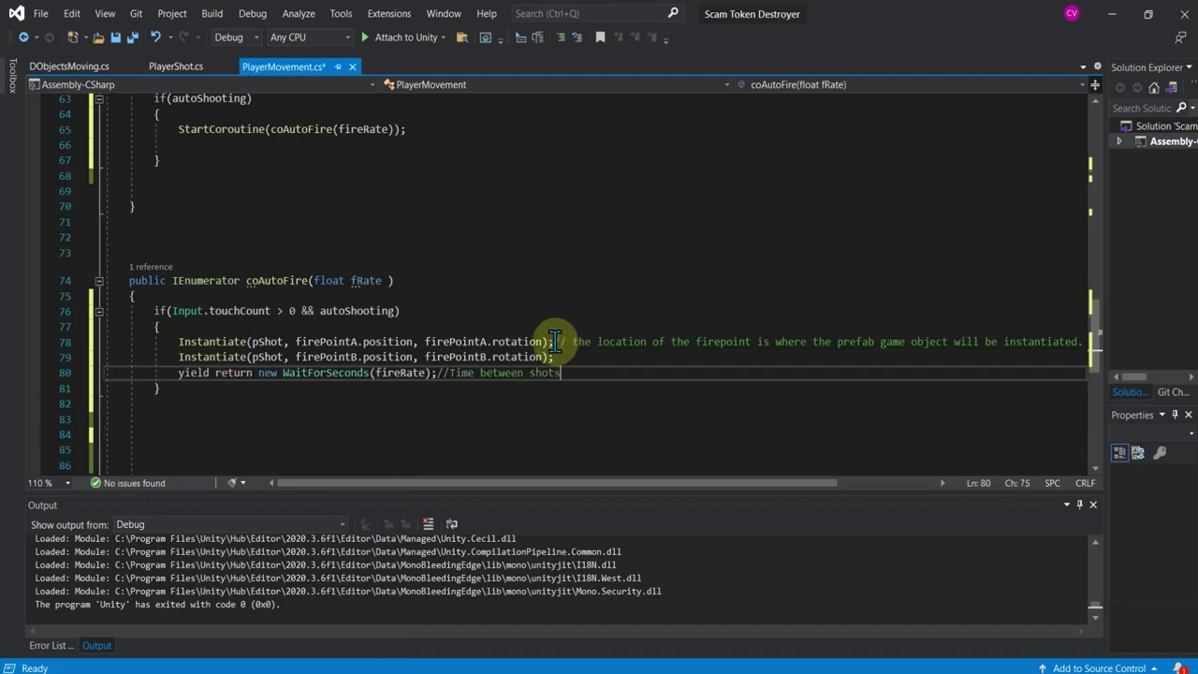
- Add autoShooting = false; before the yield, autoShooting = true; after the block, and save
{"action": "left_click", "coordinate": [559, 356]}
{"action": "key", "text": "Return"}
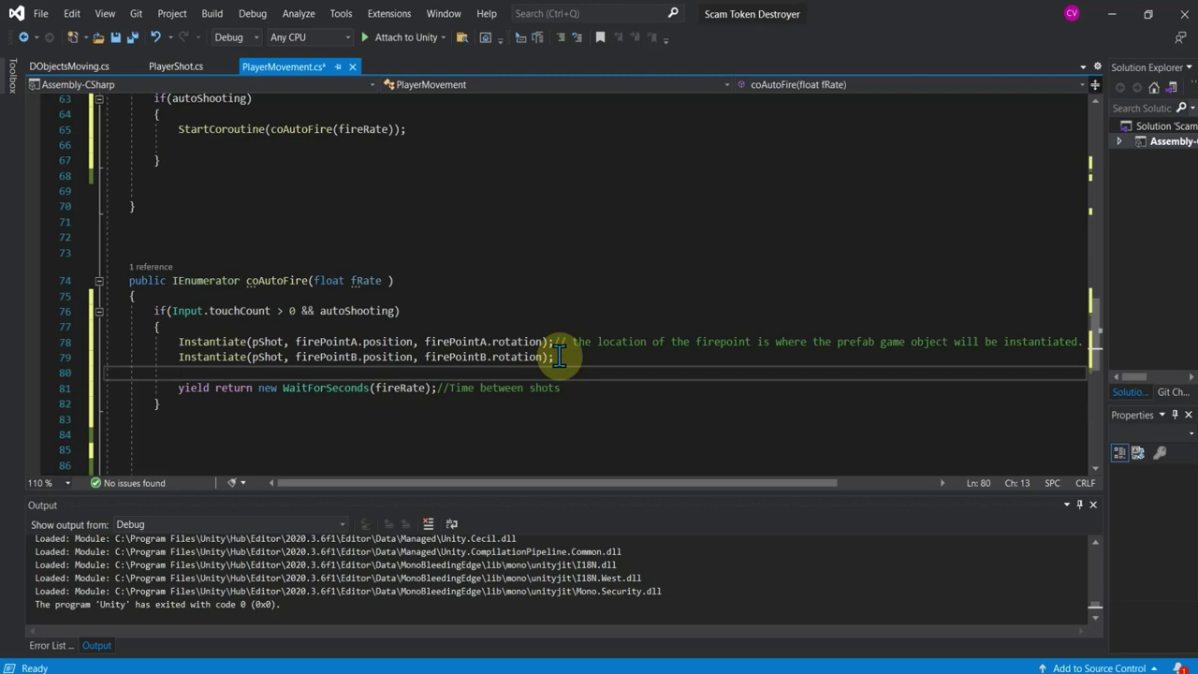
{"action": "type", "text": "aut"}
{"action": "key", "text": "Tab"}
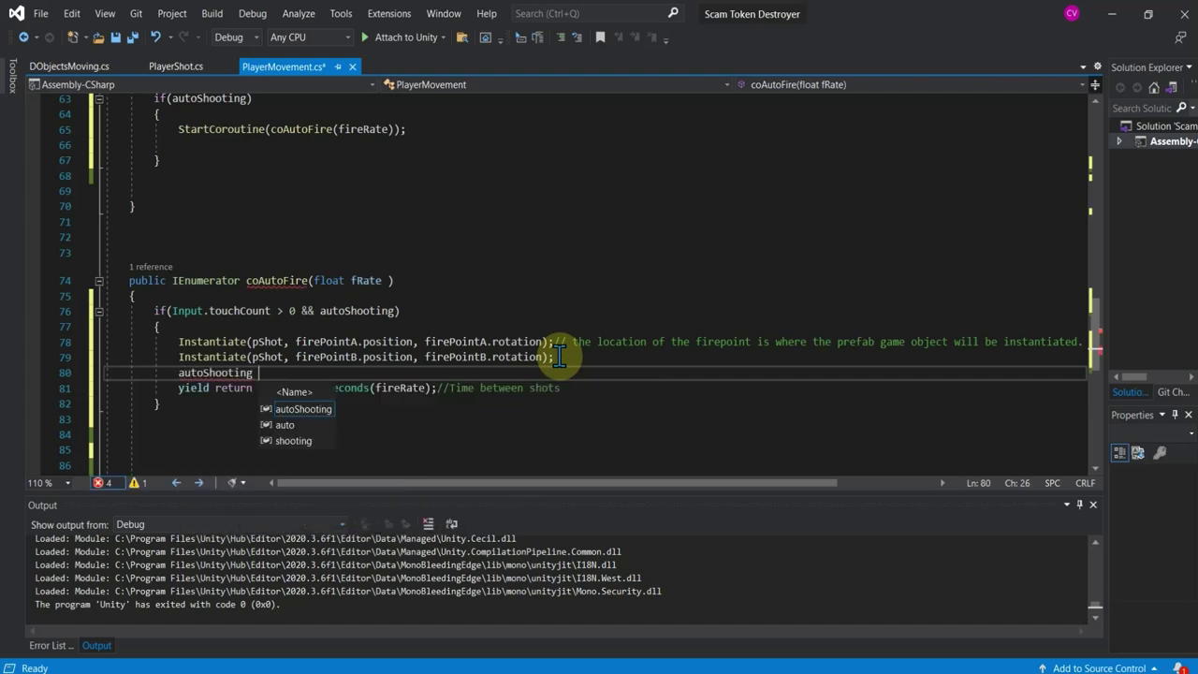
{"action": "type", "text": "= false;"}
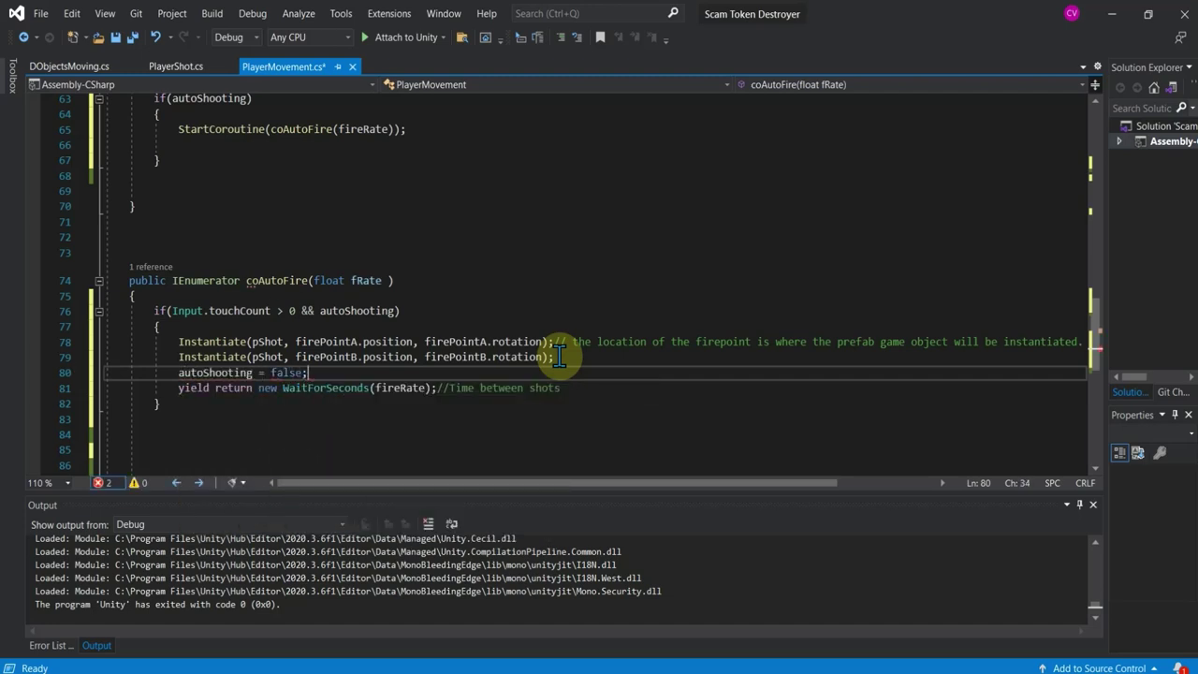
{"action": "left_click", "coordinate": [259, 404]}
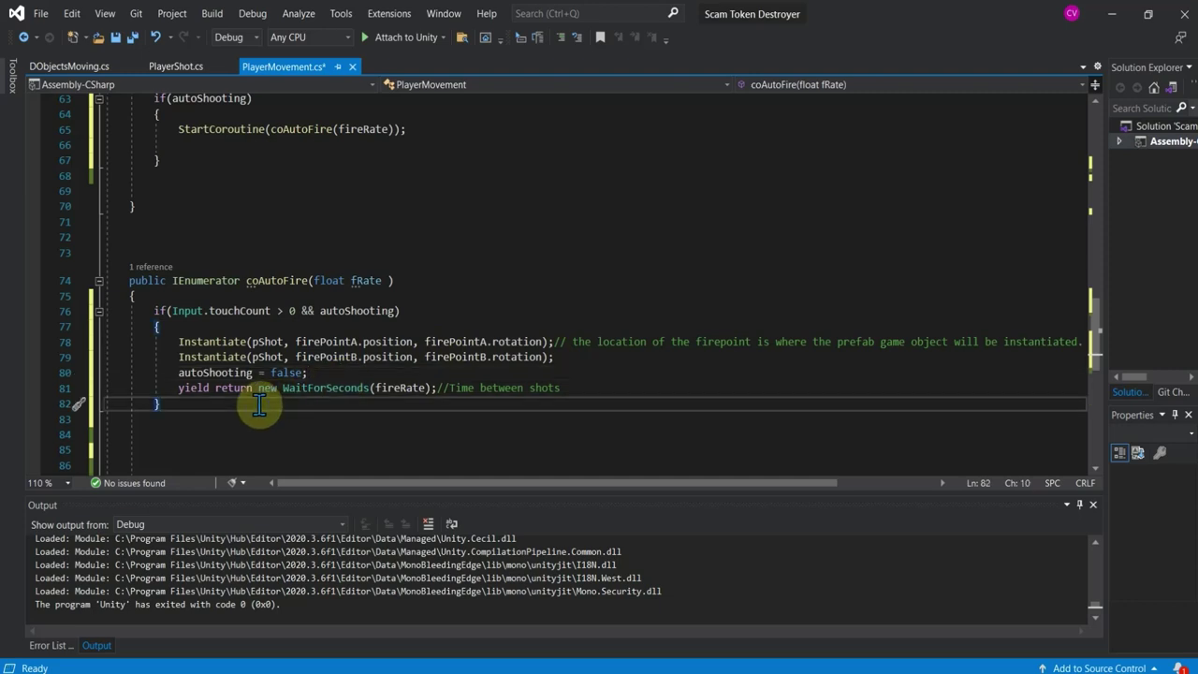
{"action": "key", "text": "Return"}
{"action": "type", "text": "aut"}
{"action": "key", "text": "Escape"}
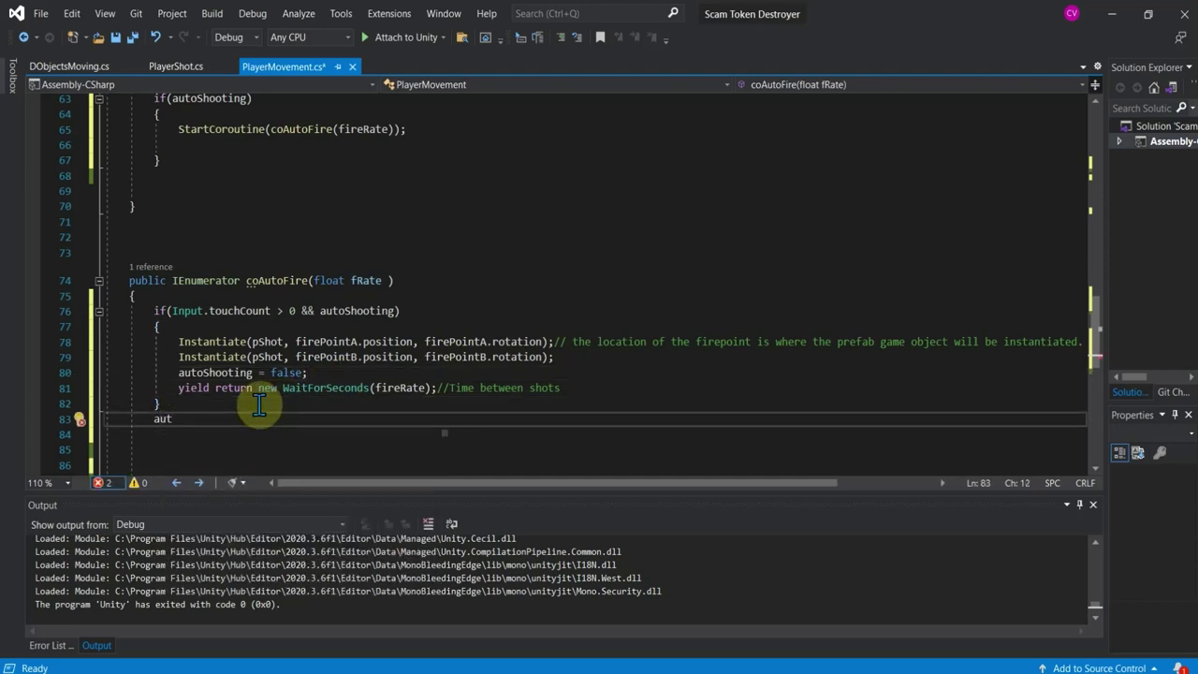
{"action": "type", "text": "oShooting = tr"}
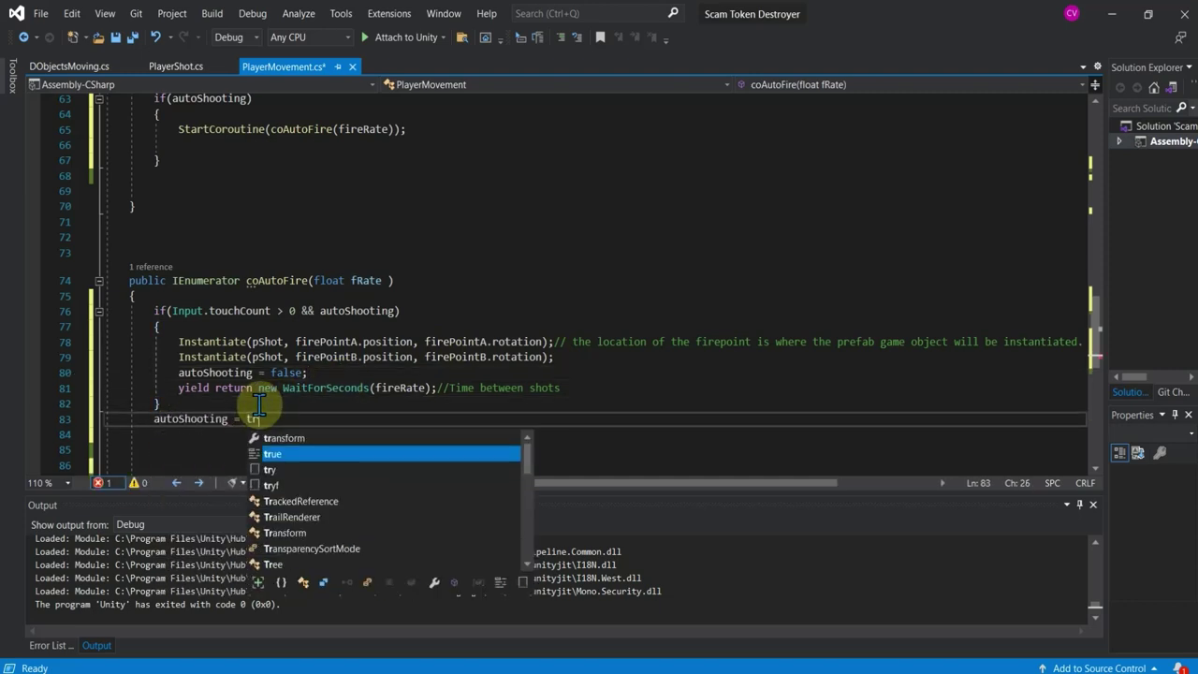
{"action": "type", "text": "ue;"}
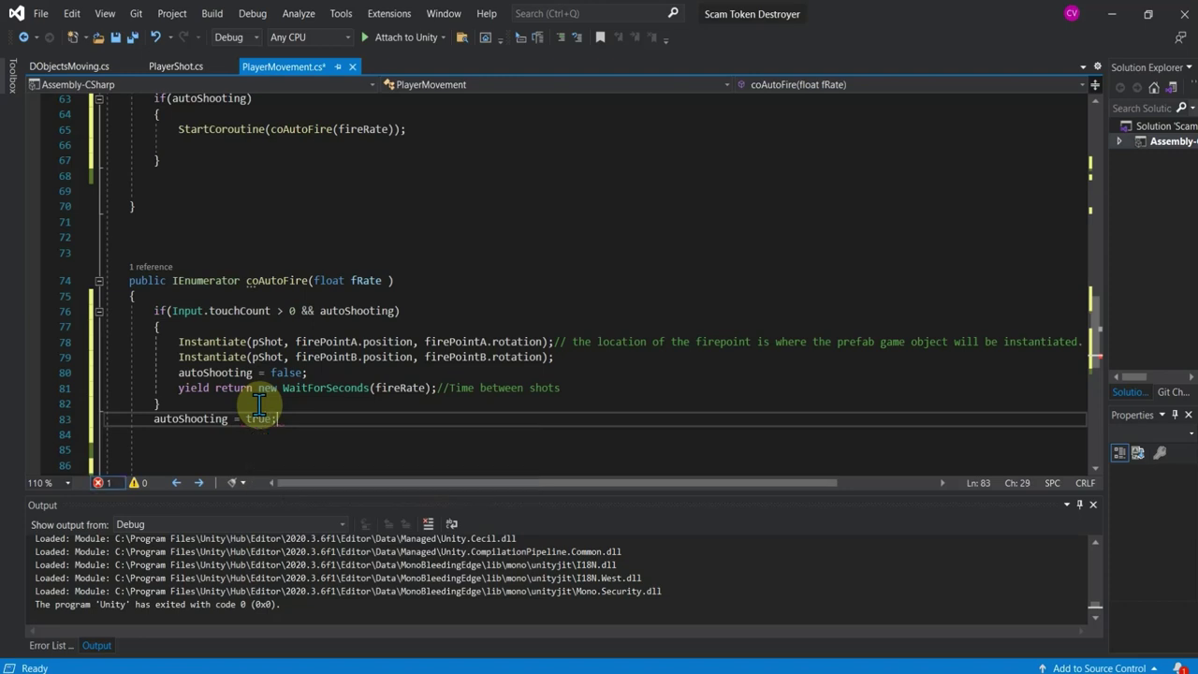
{"action": "key", "text": "ctrl+s"}
- Delete the extra blank lines at the end of the file
{"action": "scroll", "coordinate": [344, 388], "scroll_direction": "down", "scroll_amount": 1}
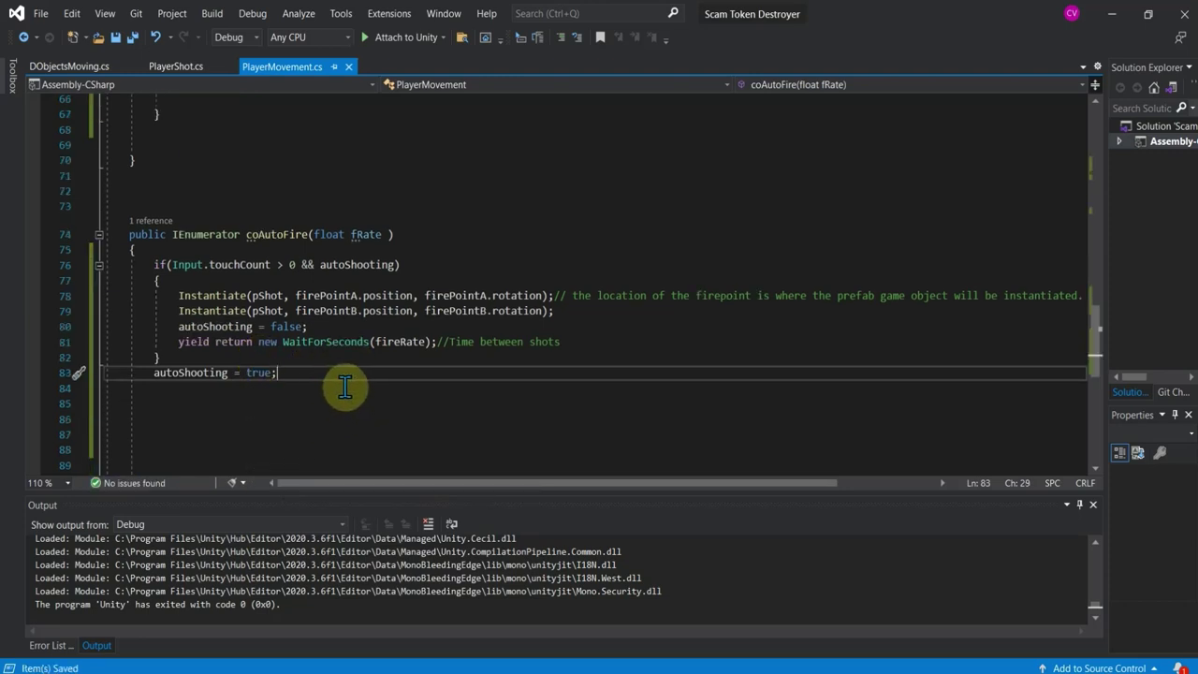
{"action": "scroll", "coordinate": [234, 428], "scroll_direction": "down", "scroll_amount": 1}
{"action": "left_click_drag", "start_coordinate": [196, 421], "coordinate": [98, 361]}
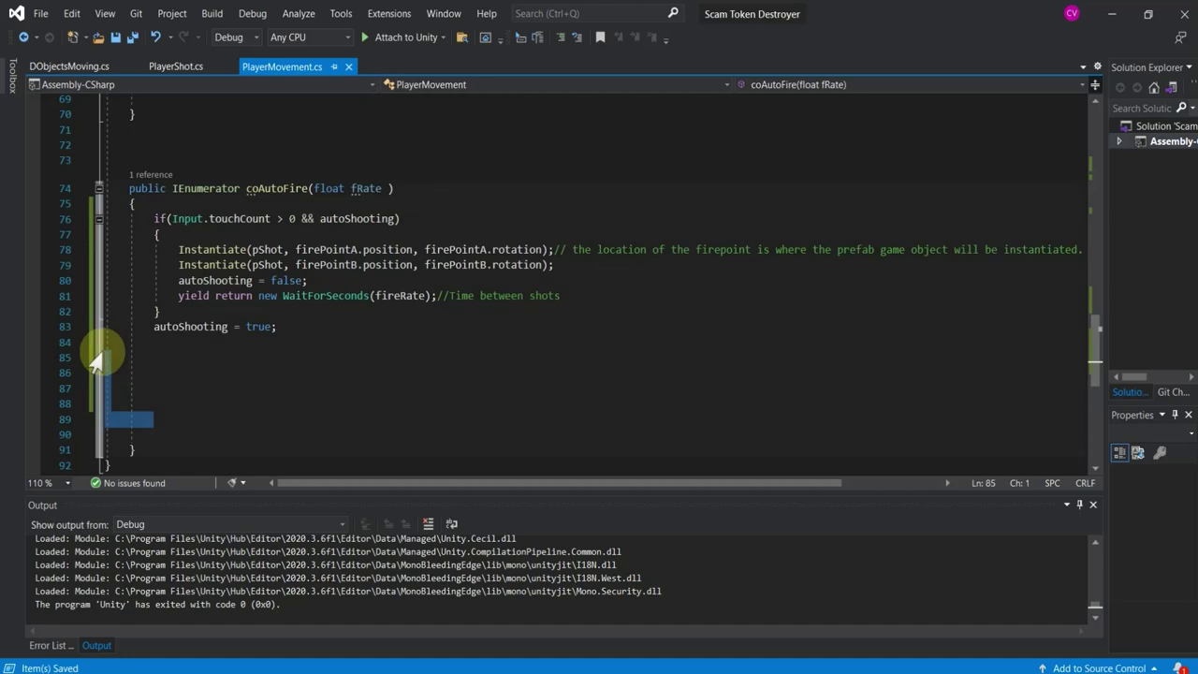
{"action": "key", "text": "Delete"}
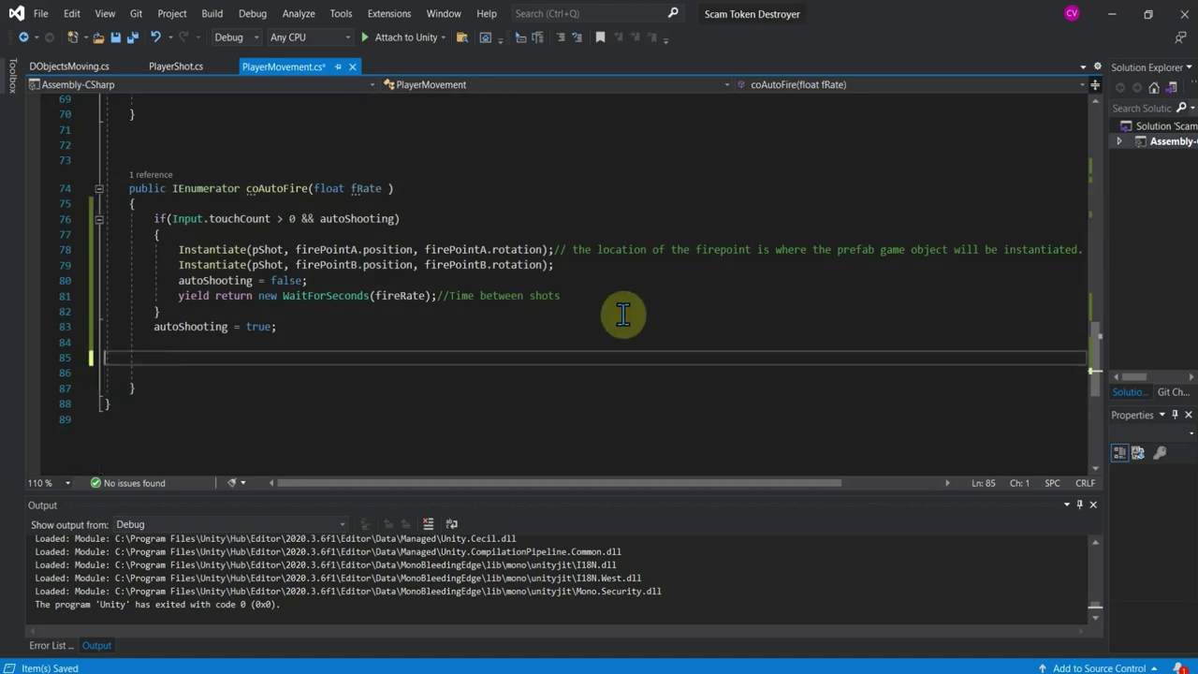
- Change the line 19 comment to end with 'when touching'
{"action": "scroll", "coordinate": [346, 271], "scroll_direction": "up", "scroll_amount": 1}
{"action": "scroll", "coordinate": [335, 281], "scroll_direction": "up", "scroll_amount": 5}
{"action": "scroll", "coordinate": [335, 281], "scroll_direction": "up", "scroll_amount": 2}
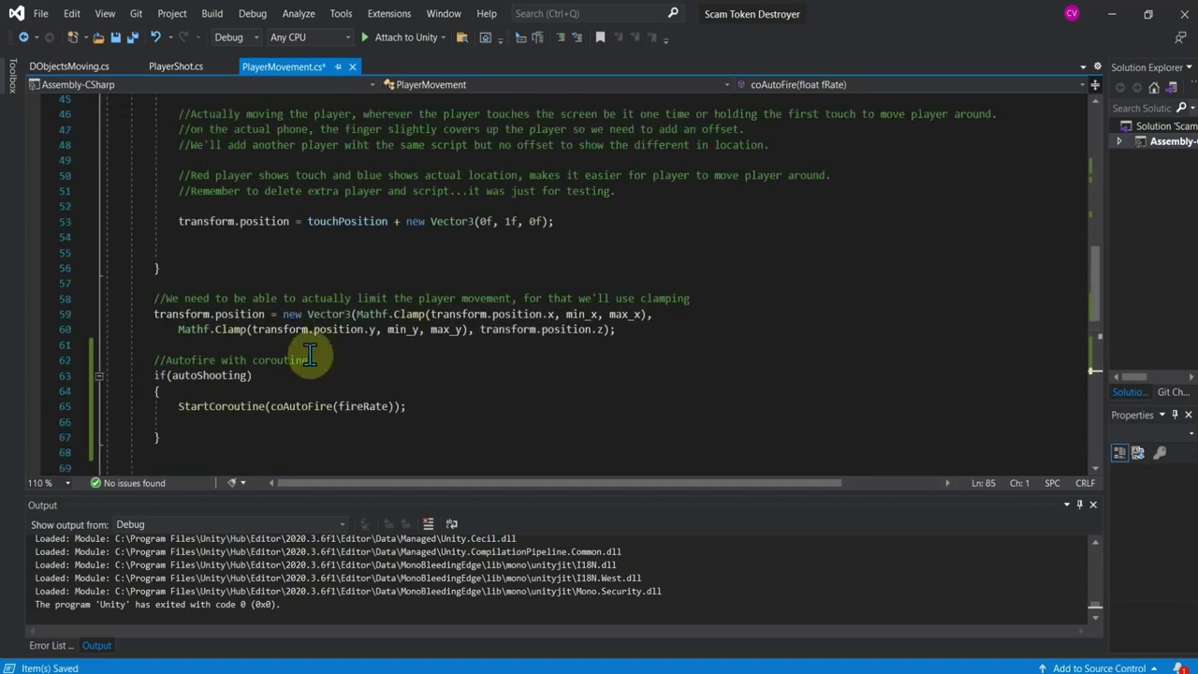
{"action": "scroll", "coordinate": [301, 409], "scroll_direction": "up", "scroll_amount": 2}
{"action": "scroll", "coordinate": [318, 409], "scroll_direction": "up", "scroll_amount": 3}
{"action": "scroll", "coordinate": [321, 405], "scroll_direction": "up", "scroll_amount": 1}
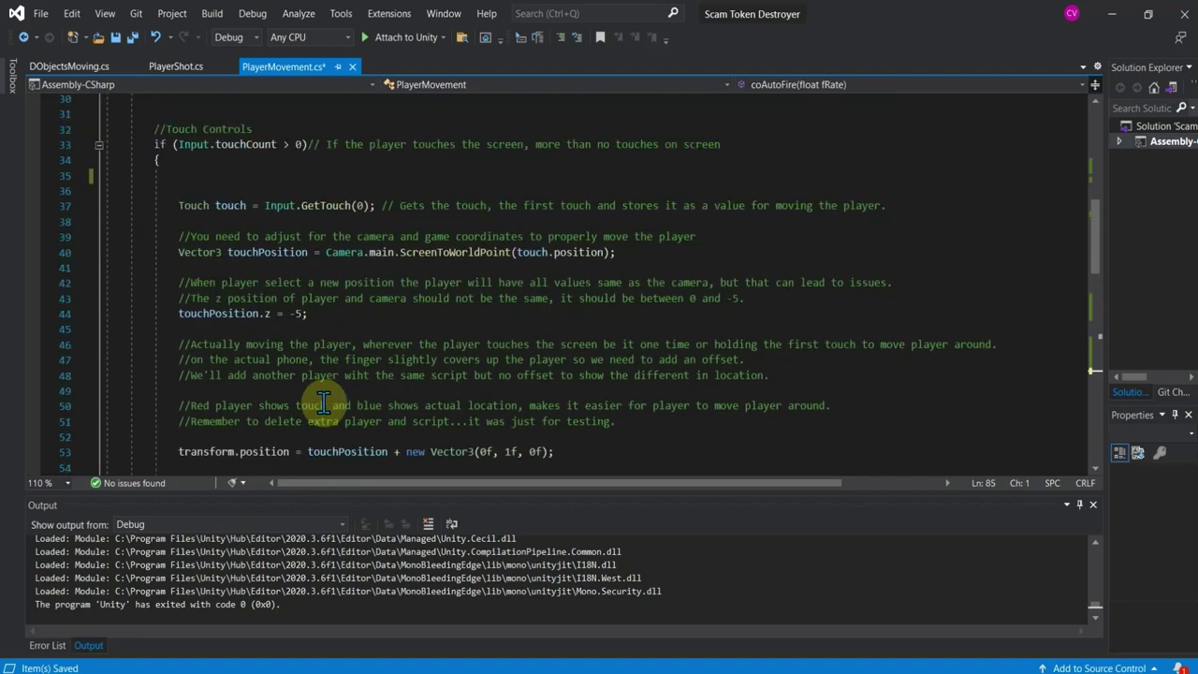
{"action": "scroll", "coordinate": [323, 404], "scroll_direction": "down", "scroll_amount": 1}
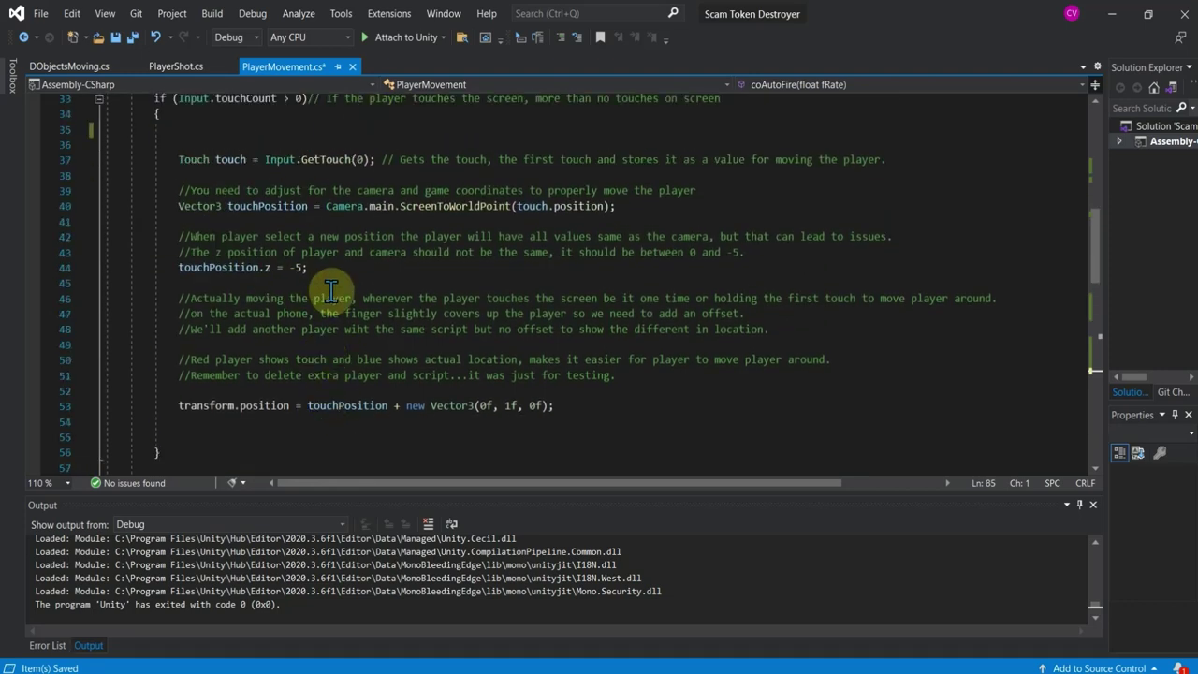
{"action": "scroll", "coordinate": [330, 292], "scroll_direction": "up", "scroll_amount": 7}
{"action": "scroll", "coordinate": [331, 292], "scroll_direction": "up", "scroll_amount": 1}
{"action": "mouse_move", "coordinate": [282, 288]}
{"action": "left_mouse_down"}
{"action": "mouse_move", "coordinate": [151, 287]}
{"action": "mouse_move", "coordinate": [107, 271]}
{"action": "left_mouse_up"}
{"action": "left_click", "coordinate": [306, 273]}
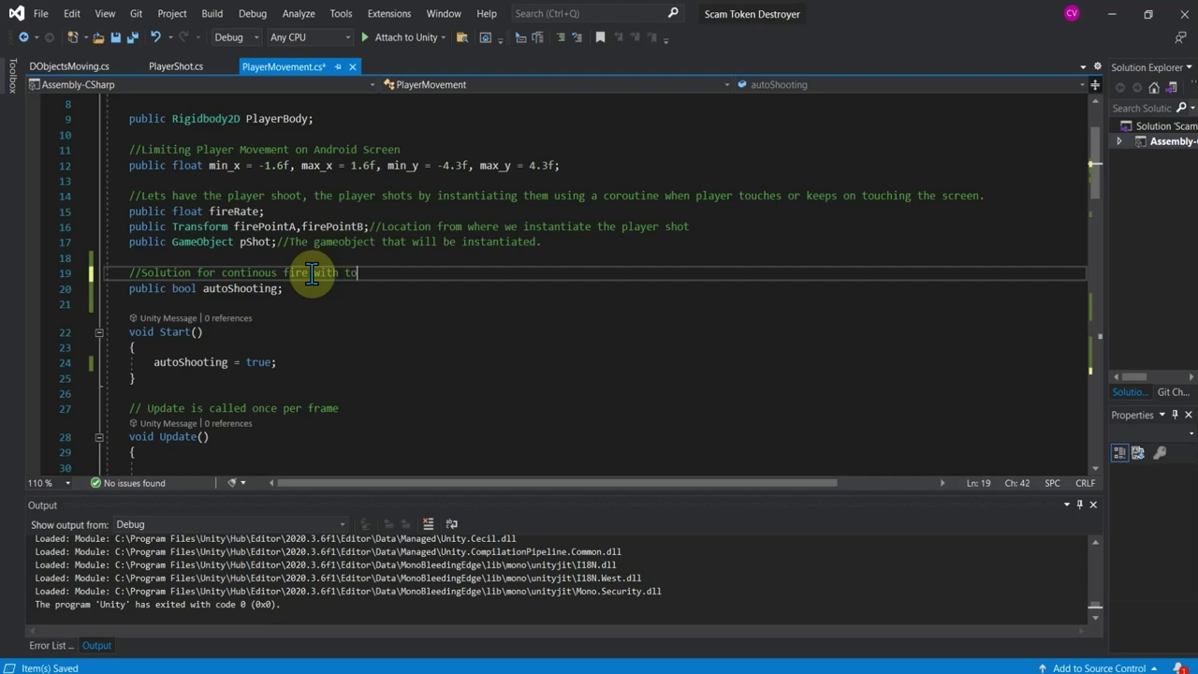
{"action": "key", "text": "BackSpace"}
{"action": "key", "text": "BackSpace"}
{"action": "key", "text": "BackSpace"}
{"action": "type", "text": "when tou"}
{"action": "type", "text": "chin"}
- Build and attach to Unity, stop debugging, and minimize Visual Studio to return to Unity
{"action": "left_click", "coordinate": [398, 37]}
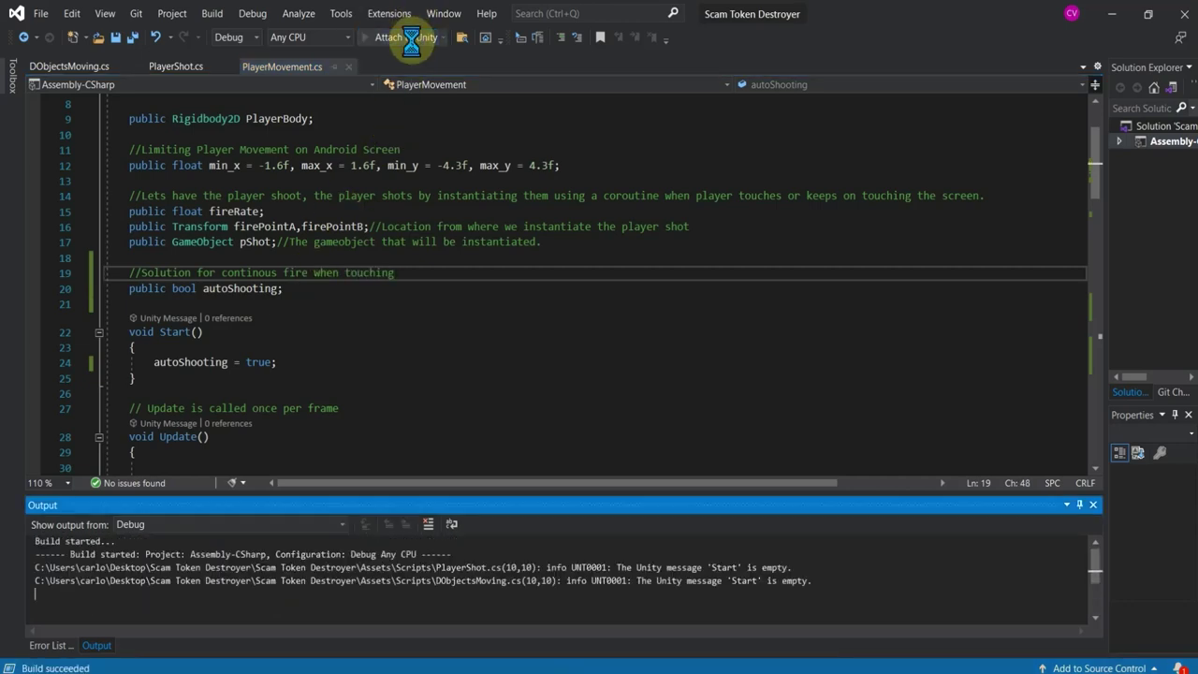
{"action": "left_click", "coordinate": [512, 38]}
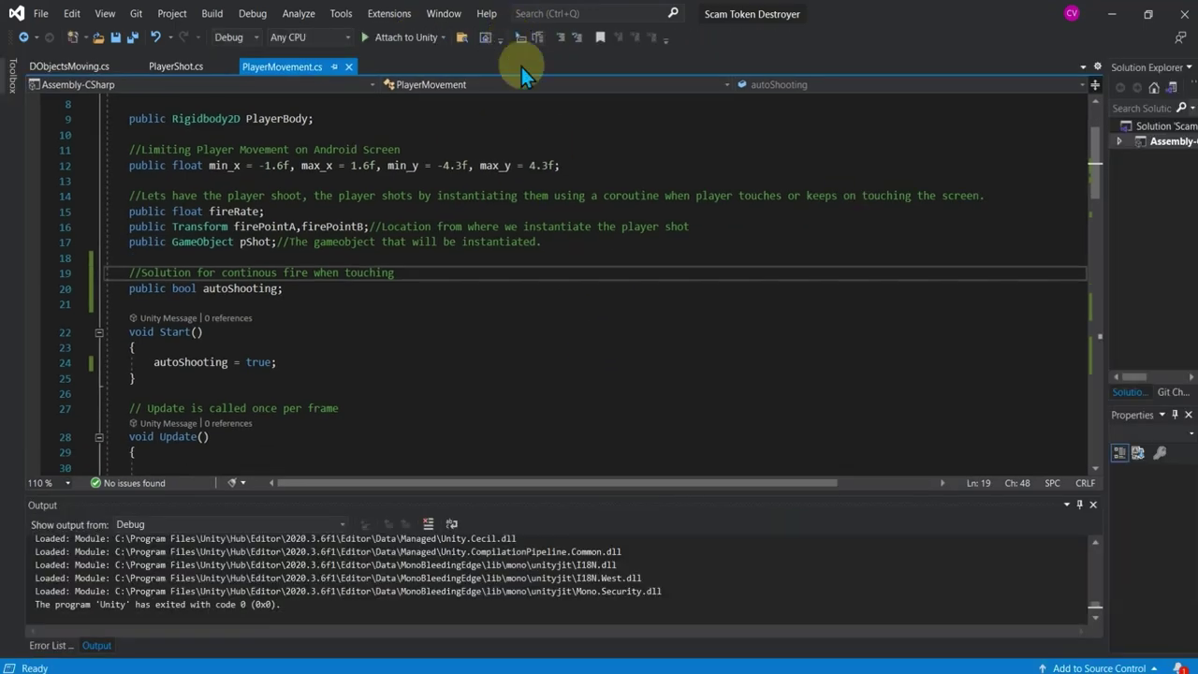
{"action": "left_click", "coordinate": [1112, 13]}
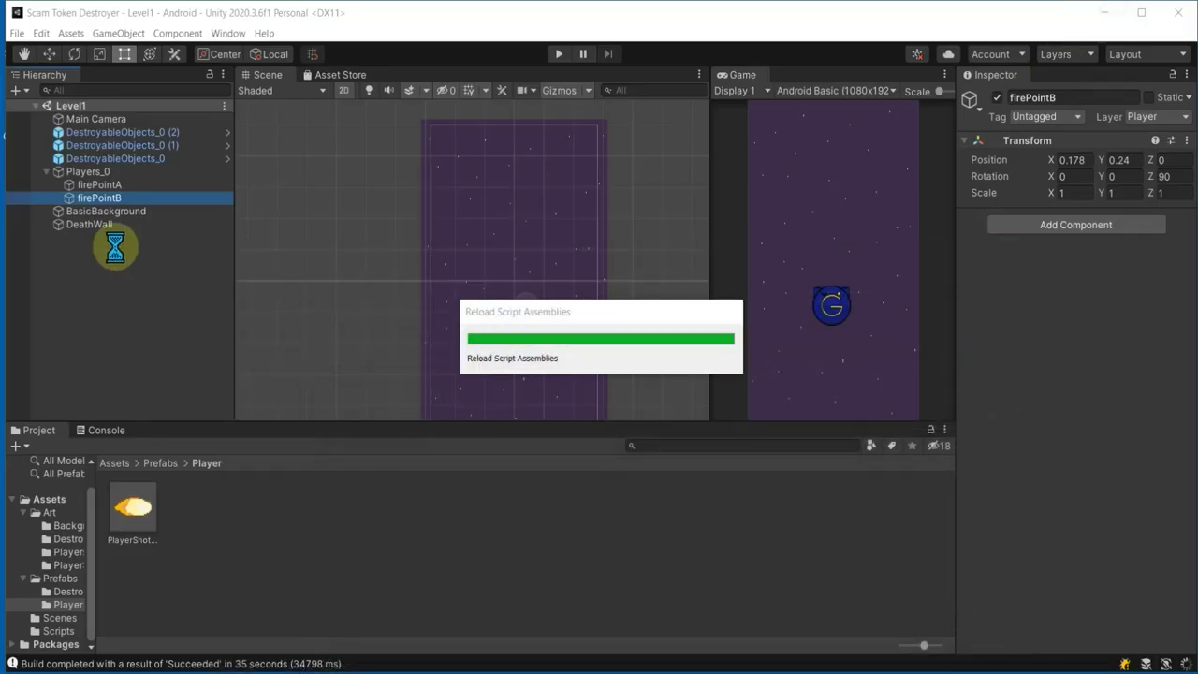
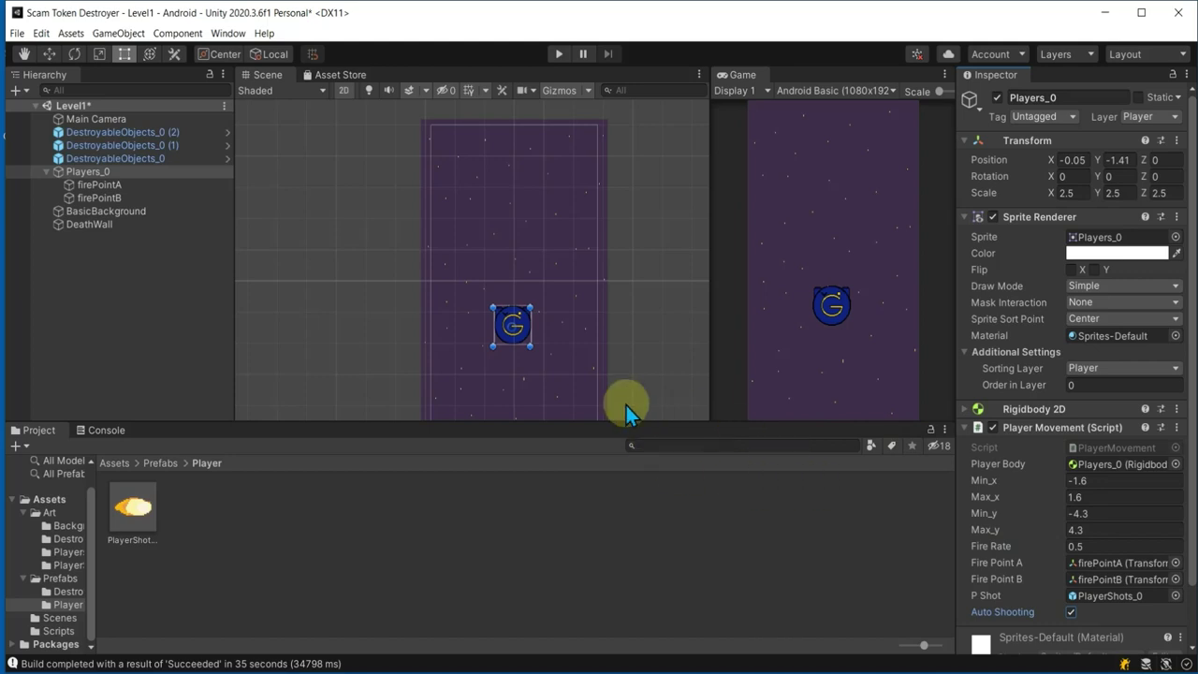
- Save the Level1 scene with Ctrl+S, then check the PlayerShots_0 shot prefab
{"action": "key", "text": "ctrl+s"}
{"action": "left_click", "coordinate": [418, 538]}
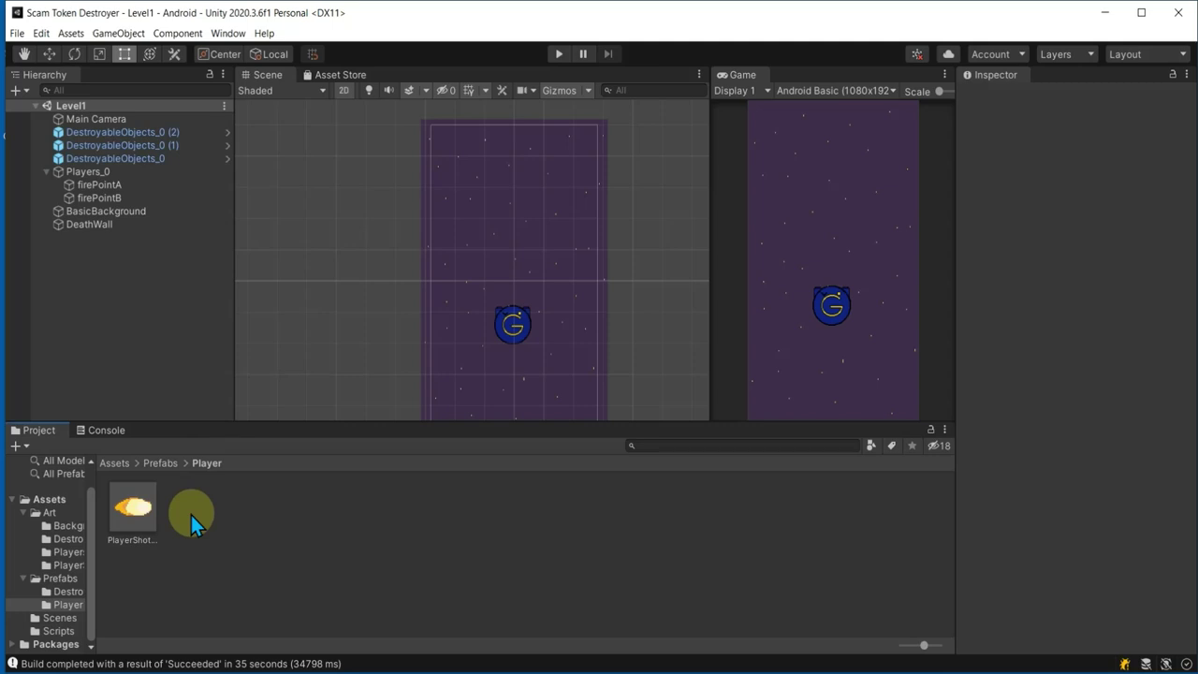
{"action": "left_click", "coordinate": [141, 513]}
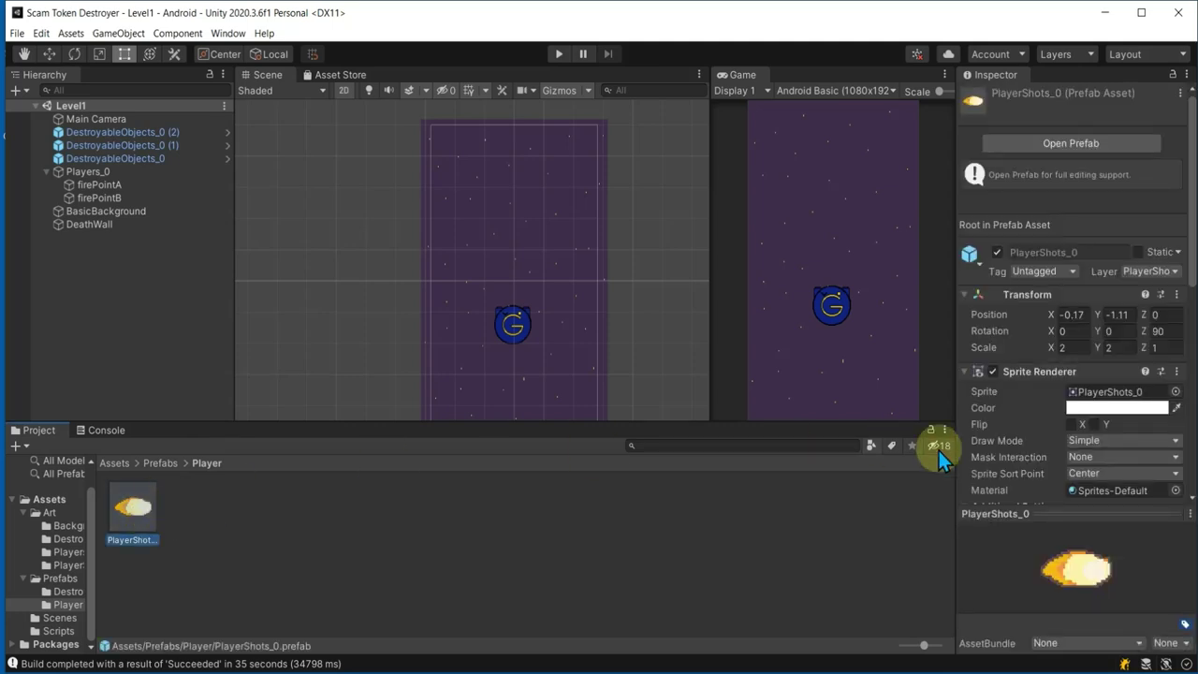
{"action": "left_click", "coordinate": [351, 214]}
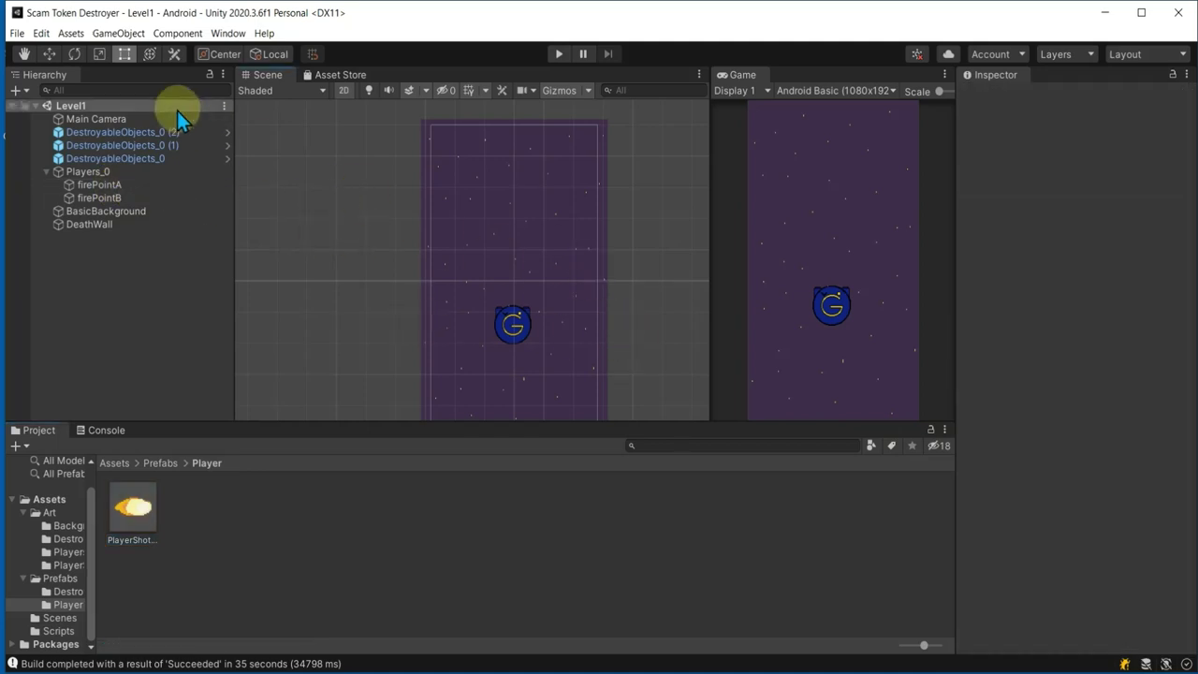
- Run File > Build And Run to rebuild the game for the Android phone
{"action": "left_click", "coordinate": [18, 35]}
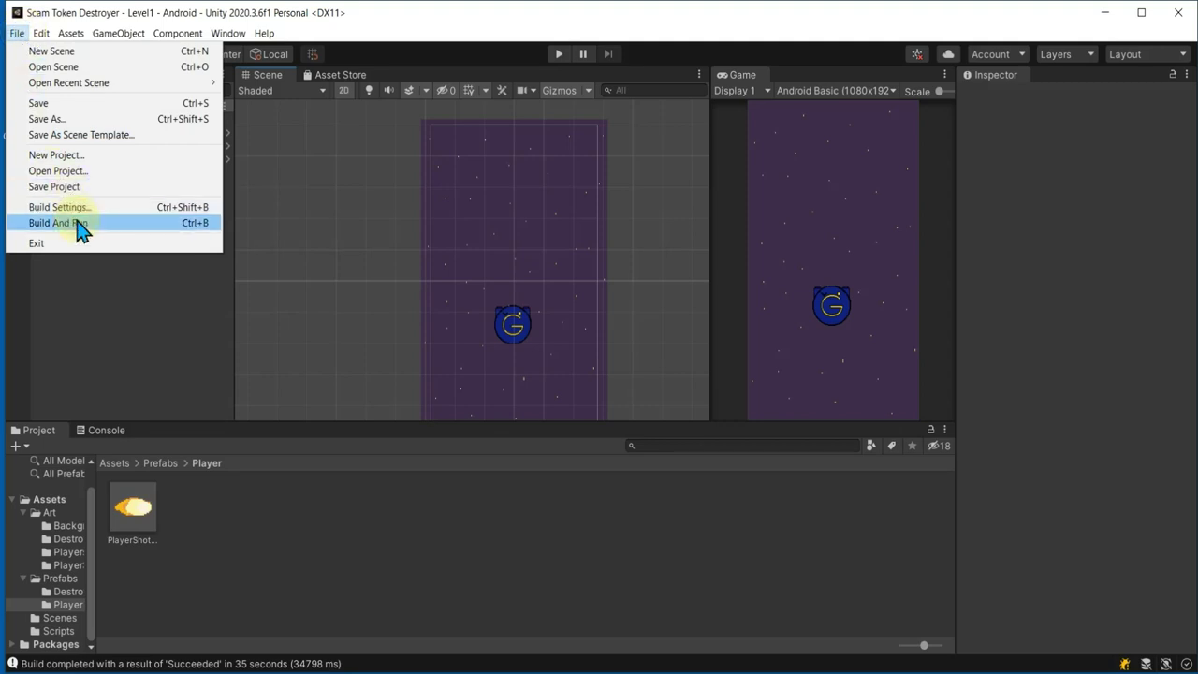
{"action": "left_click", "coordinate": [79, 224]}
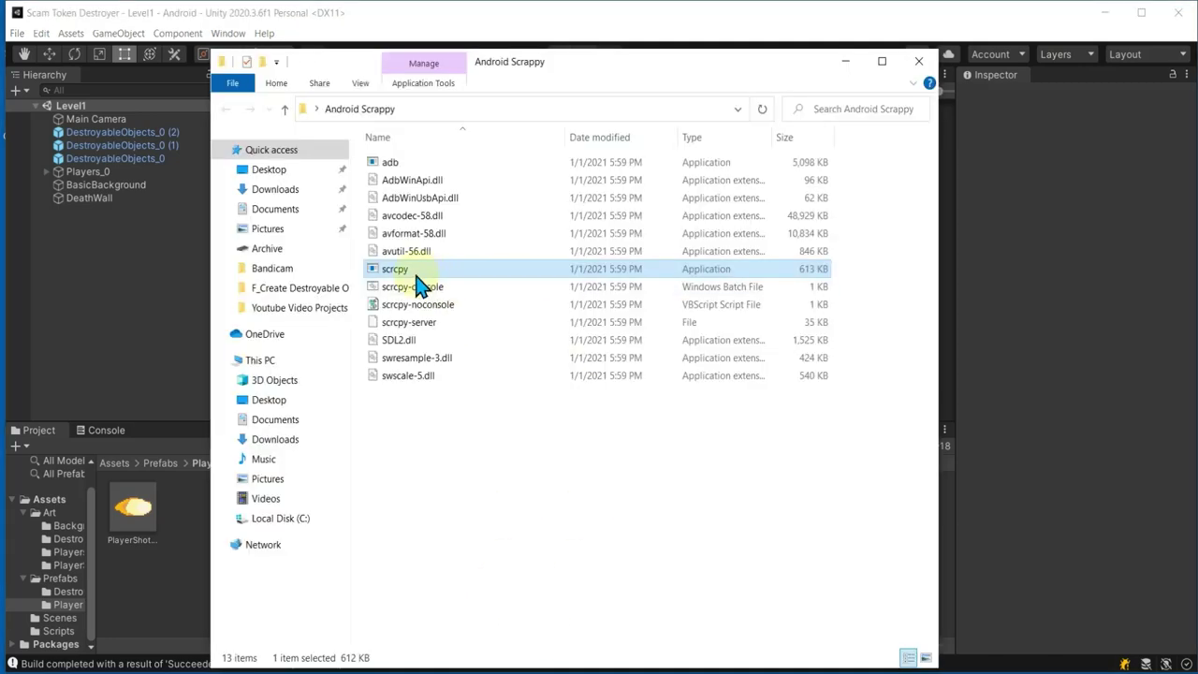
- Launch scrcpy.exe to mirror the phone and steer the ship with the arrow keys
{"action": "double_click", "coordinate": [419, 272]}
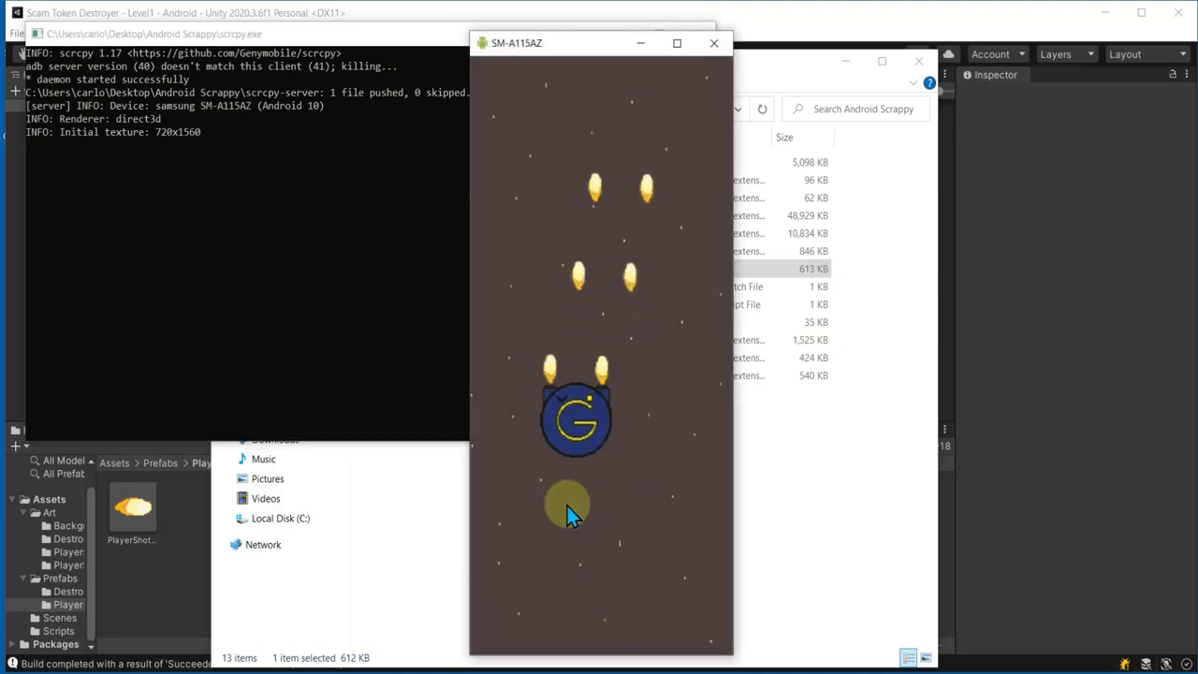
{"action": "key", "text": "Down"}
{"action": "key", "text": "Right"}
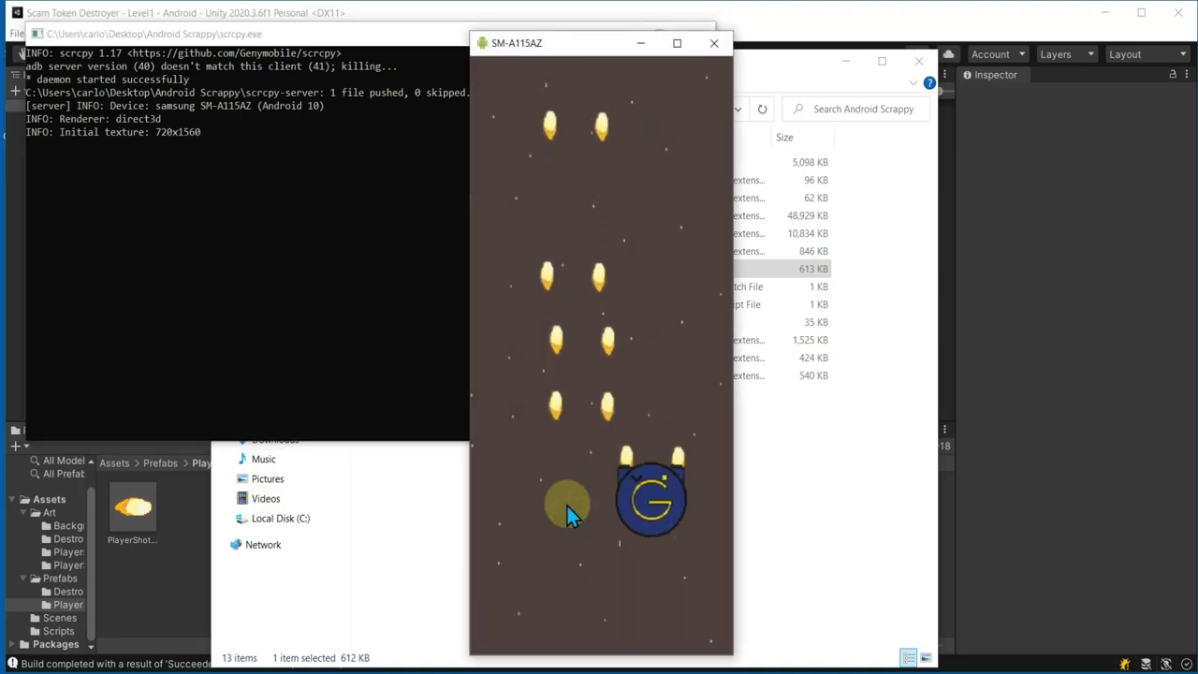
{"action": "key", "text": "Left"}
{"action": "key", "text": "Right"}
{"action": "key", "text": "Left"}
{"action": "key", "text": "Right"}
{"action": "key", "text": "Up"}
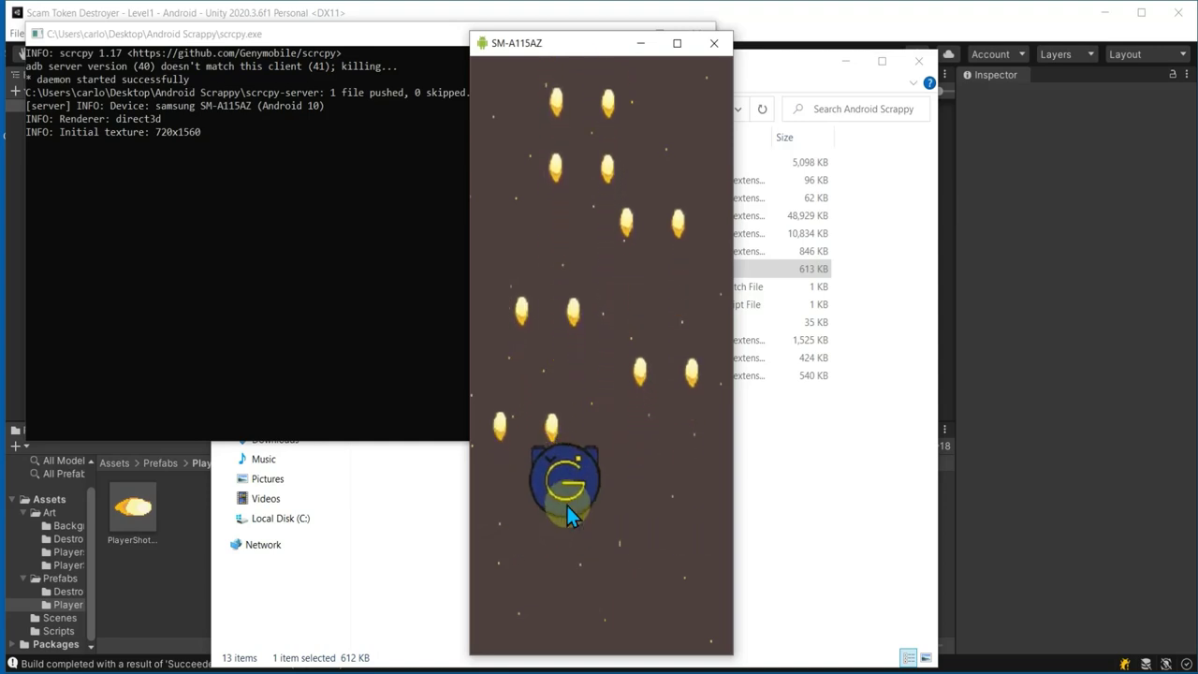
- Fly the ship in all directions while it auto-fires paired shots from both fire points
{"action": "key", "text": "Down"}
{"action": "key", "text": "Right"}
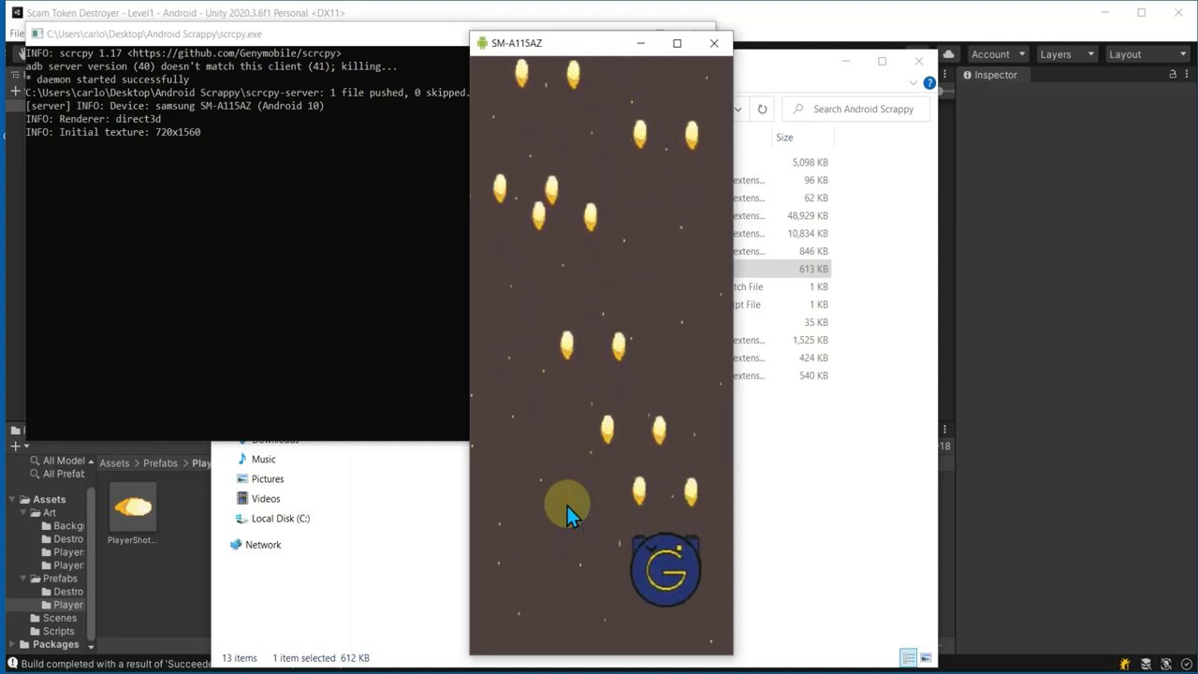
{"action": "key", "text": "Up"}
{"action": "key", "text": "Left"}
{"action": "key", "text": "Left"}
{"action": "key", "text": "Down"}
{"action": "key", "text": "Right"}
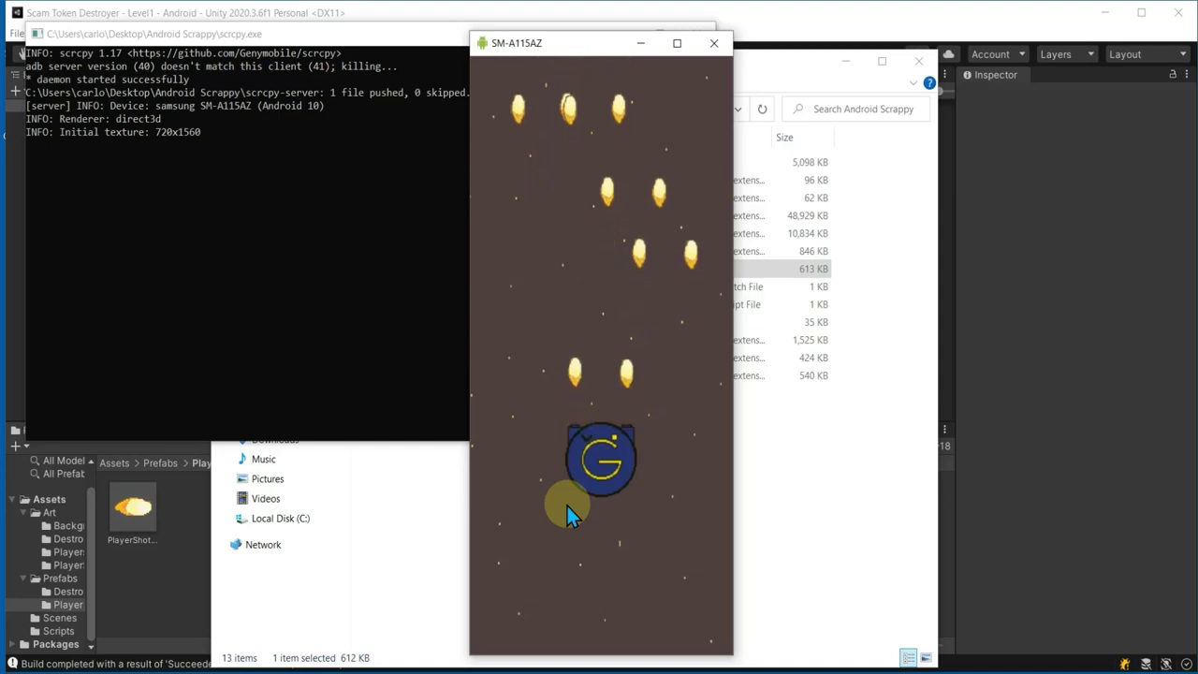
{"action": "key", "text": "Right"}
{"action": "key", "text": "Up"}
{"action": "key", "text": "Left"}
{"action": "key", "text": "Down"}
{"action": "key", "text": "Right"}
{"action": "key", "text": "Up"}
{"action": "key", "text": "Right"}
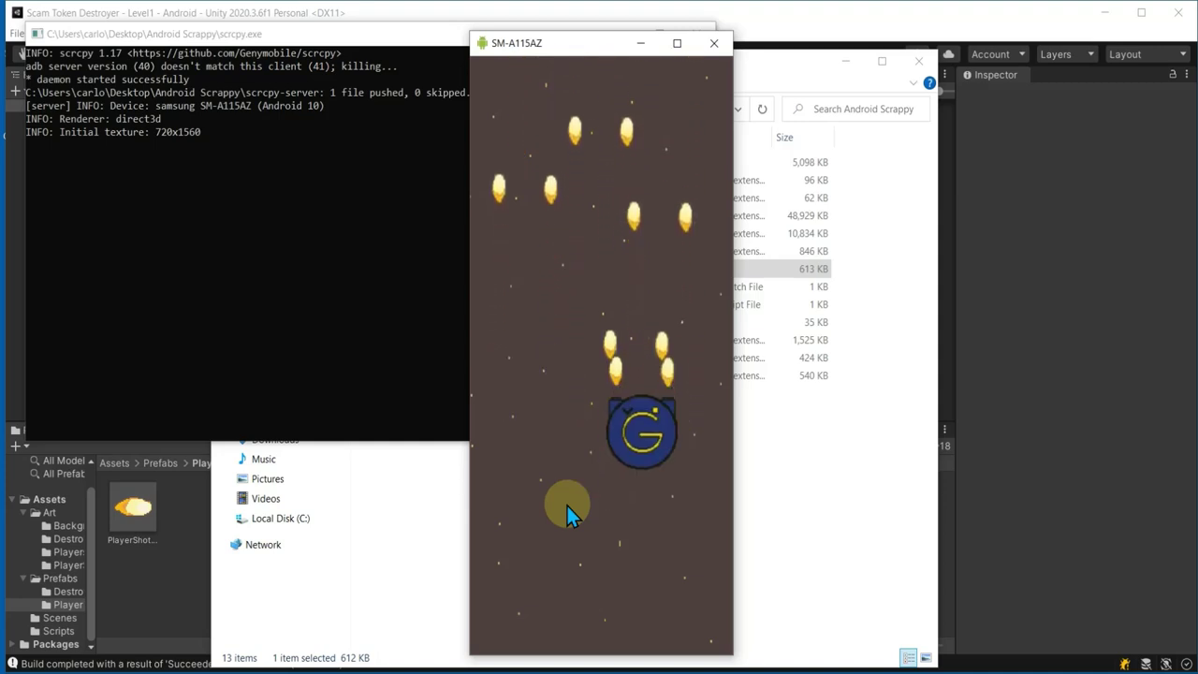
{"action": "key", "text": "Down"}
{"action": "key", "text": "Left"}
{"action": "key", "text": "Right"}
{"action": "key", "text": "Down"}
{"action": "key", "text": "Left"}
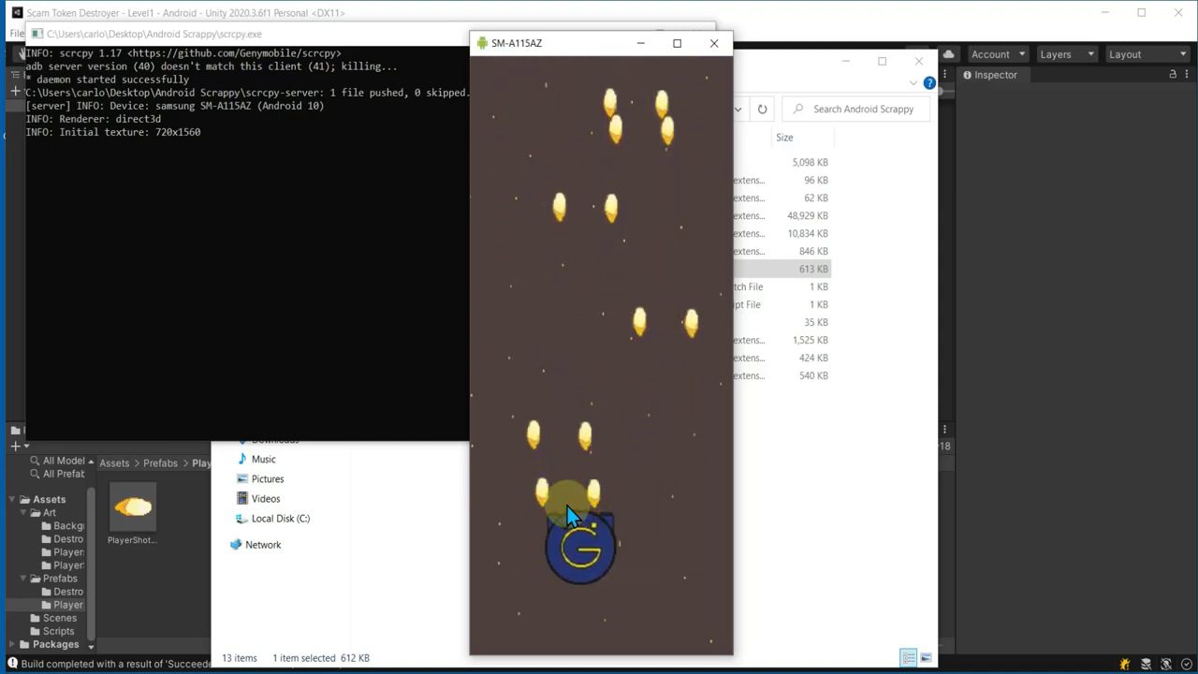
{"action": "key", "text": "Up"}
{"action": "key", "text": "Right"}
{"action": "key", "text": "Down"}
{"action": "key", "text": "Left"}
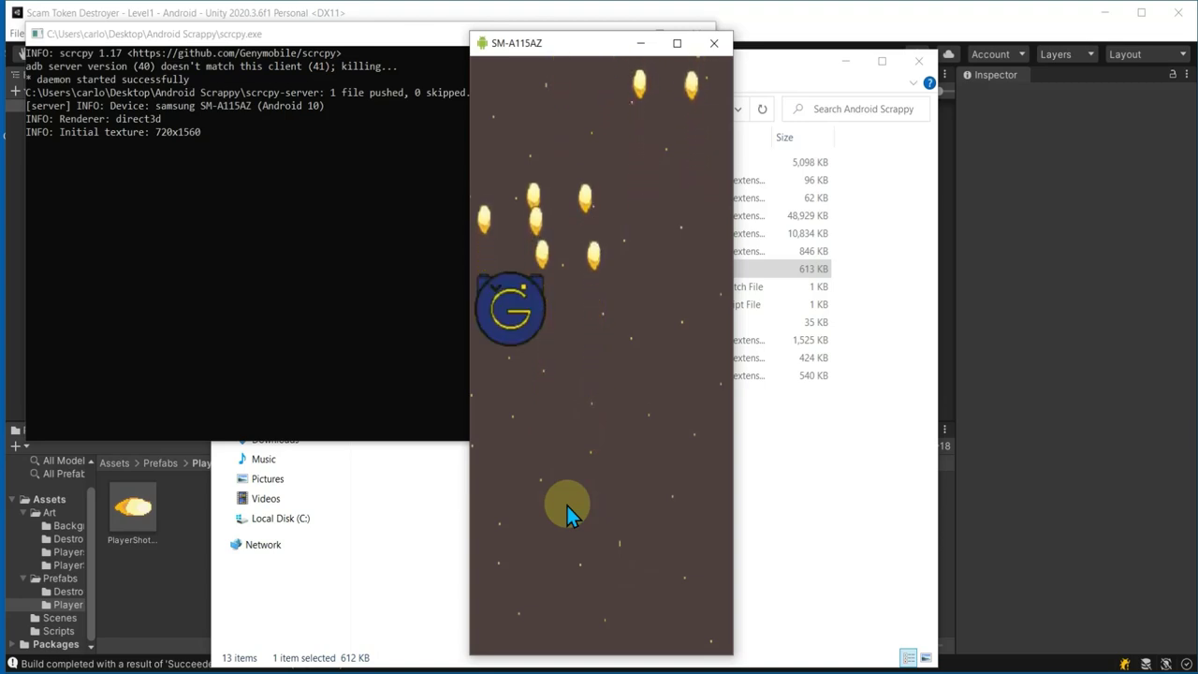
{"action": "key", "text": "Down"}
{"action": "key", "text": "Right"}
{"action": "key", "text": "Left"}
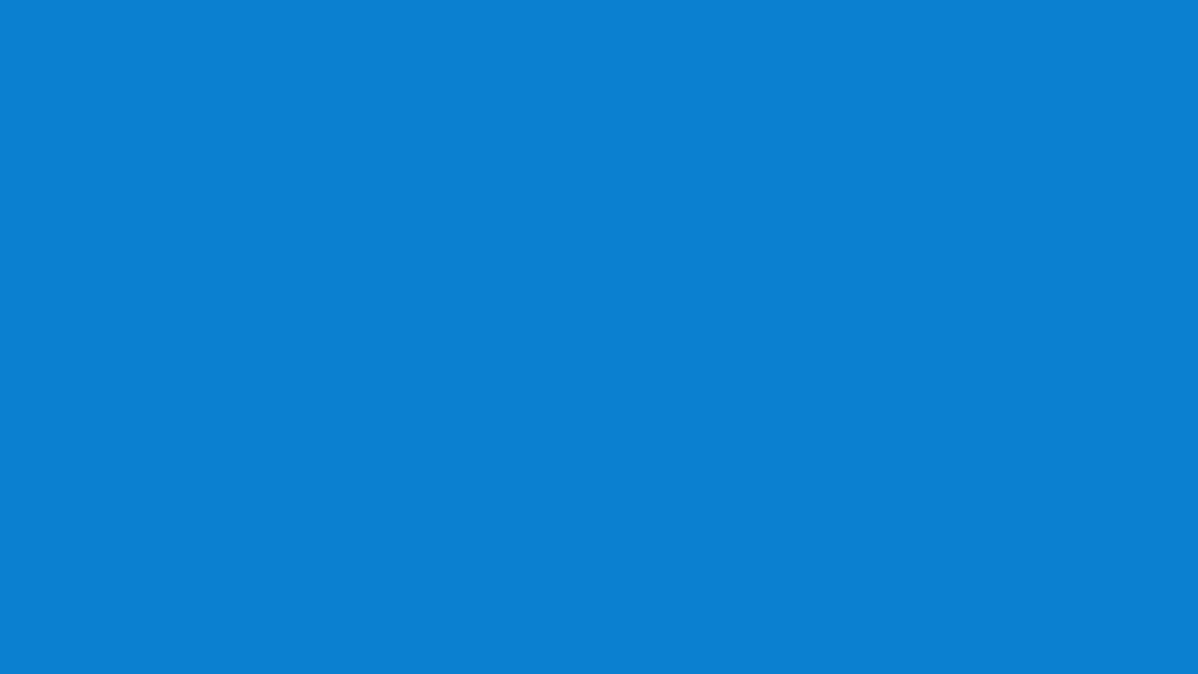